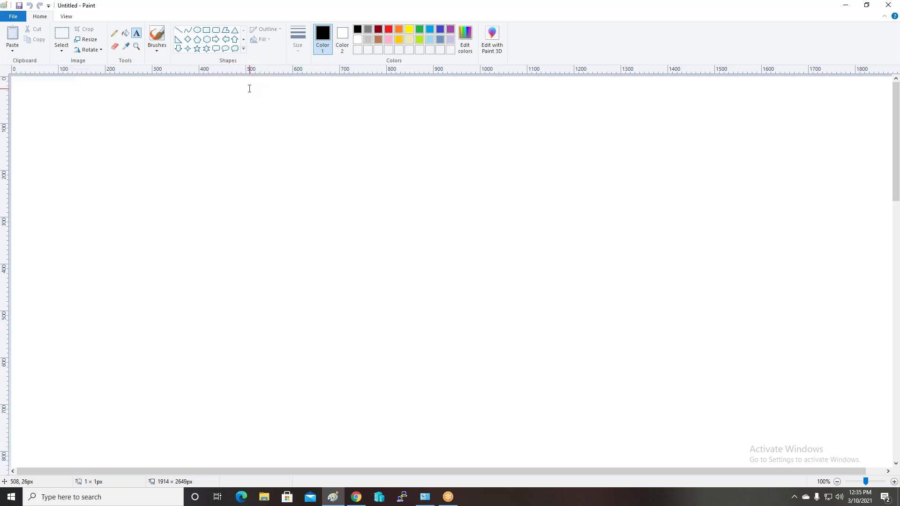
Add the one-line title 'S3 Storage, Replication, deploy Static Website, Cloud Trail, SNS, Versioning, Permissions' at the top
text(s3 sTORAGE)
key(BackSpace)
key(BackSpace)
key(BackSpace)
key(BackSpace)
key(BackSpace)
key(BackSpace)
key(BackSpace)
key(BackSpace)
key(BackSpace)
key(BackSpace)
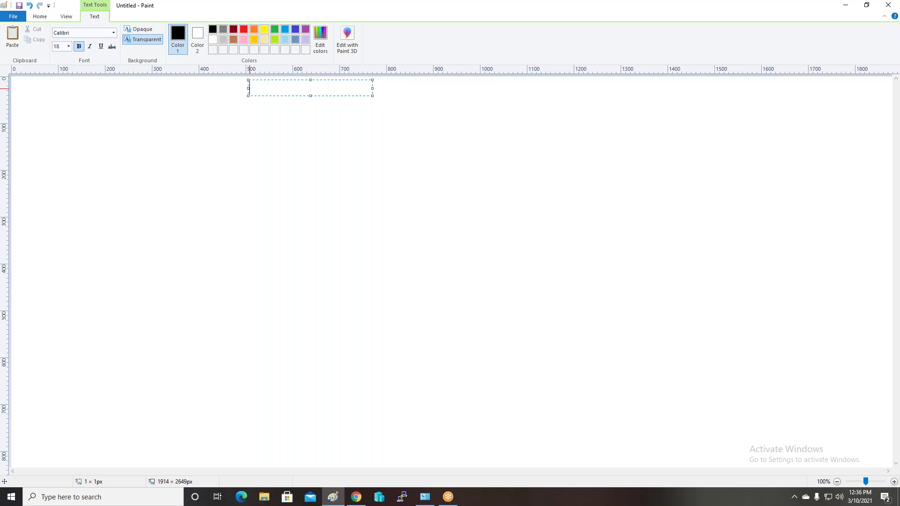
text(S3 Storage , Rep)
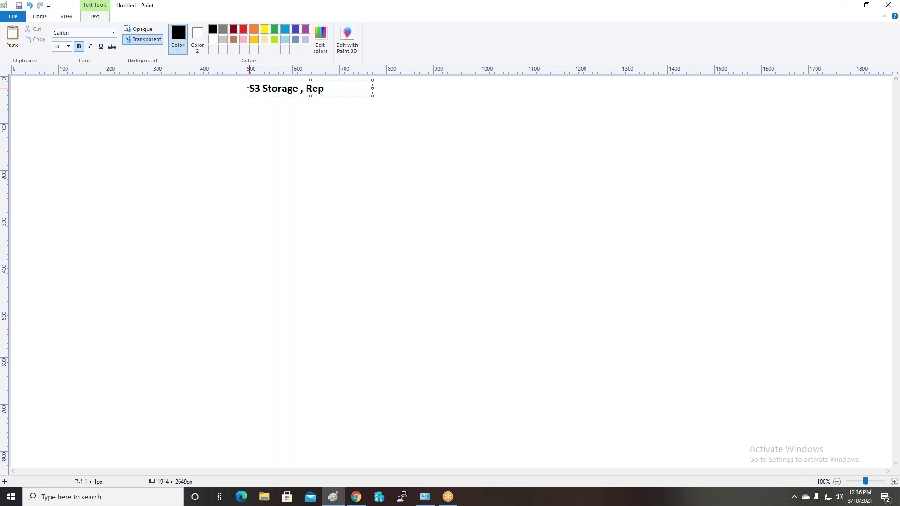
text(luiation)
drag(373, 95, 555, 125)
text(, )
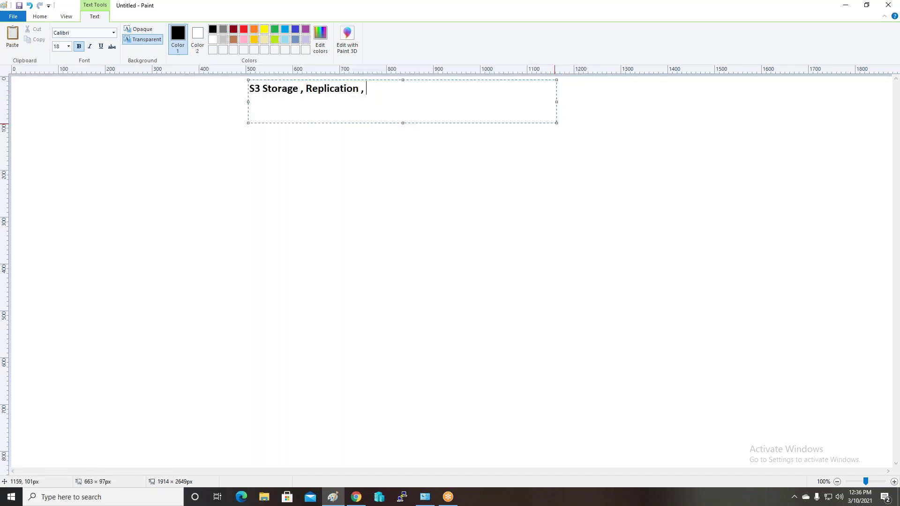
text(deploy Static Websi)
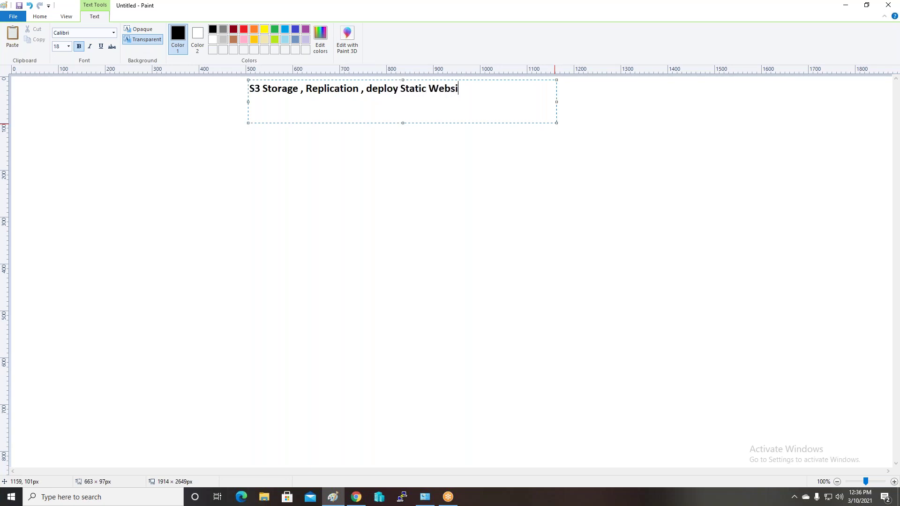
text(te , Cloud Trail)
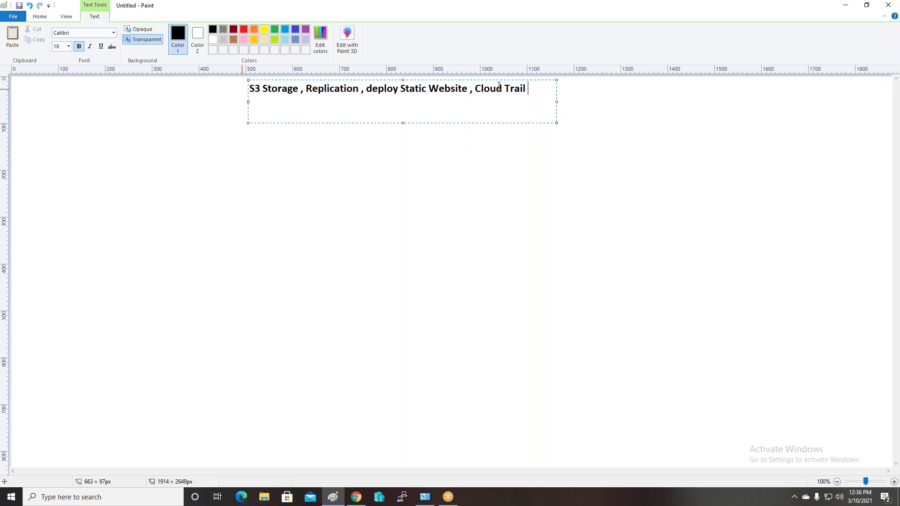
text(SNS,Versioning)
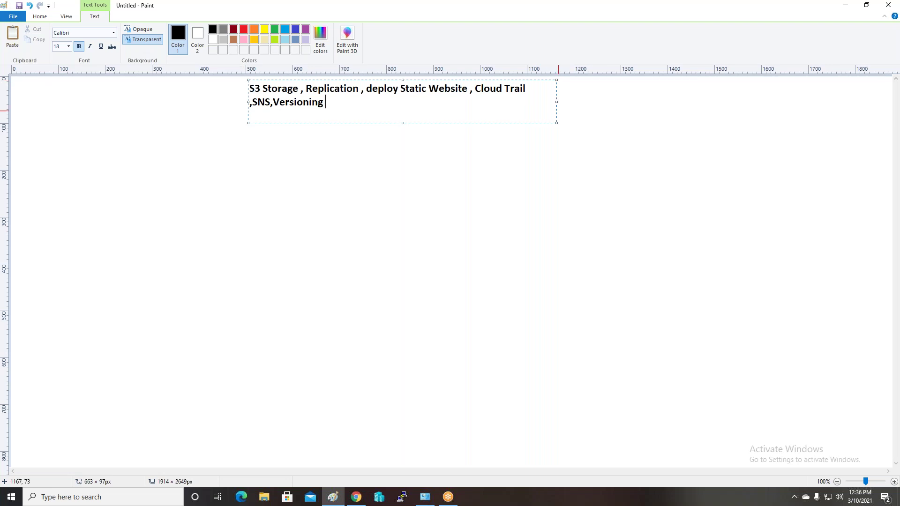
drag(552, 123, 651, 122)
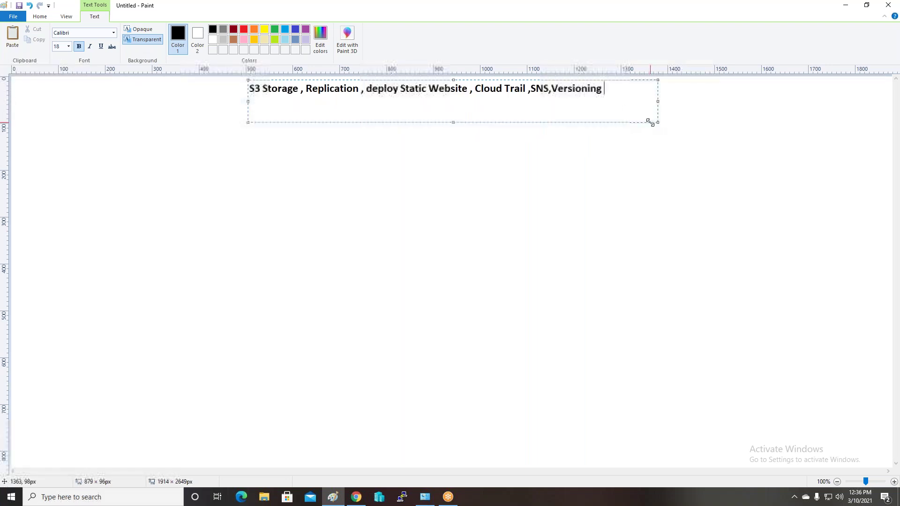
text(, Permission)
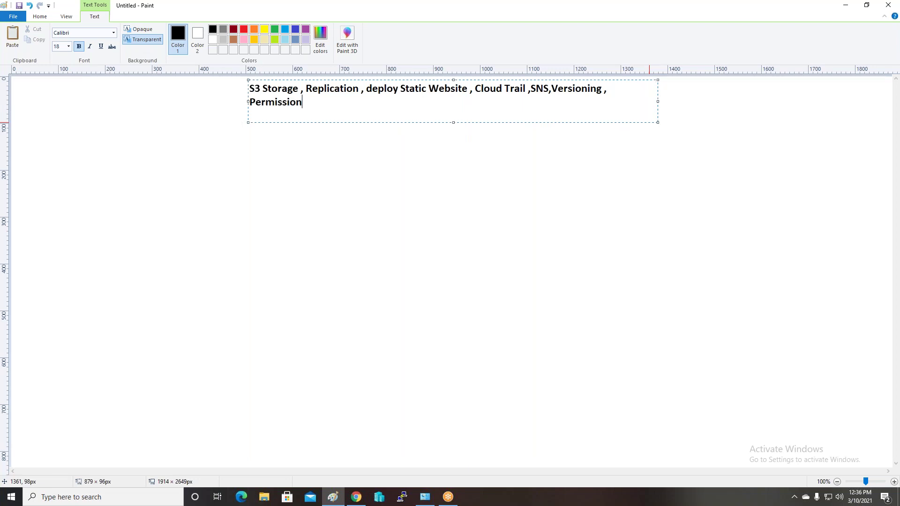
text(s)
drag(654, 122, 715, 119)
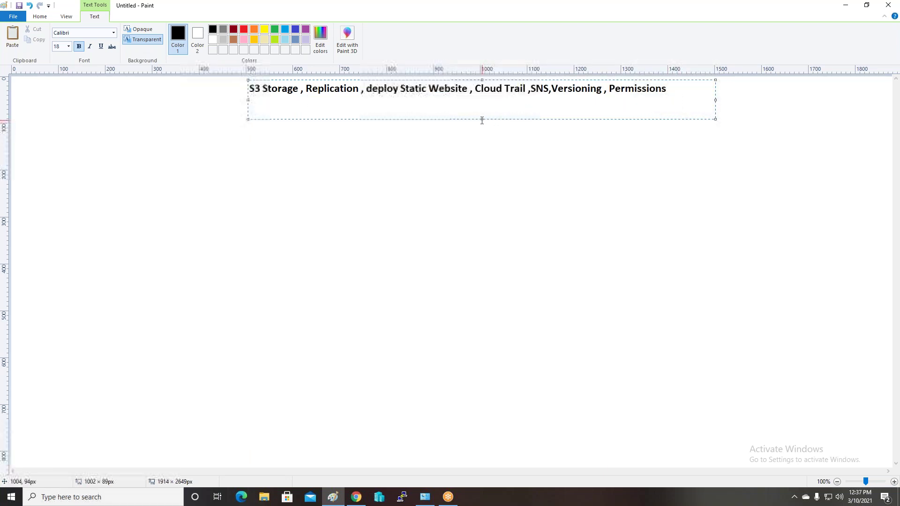
drag(482, 119, 482, 96)
click(308, 167)
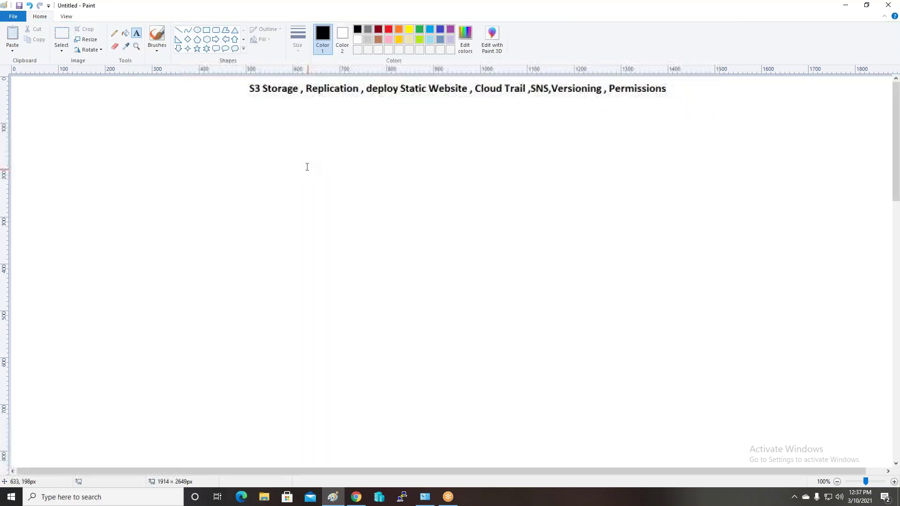
Draw the left cylinder's top and base ellipses
click(197, 30)
mouse_move(100, 127)
mouse_down()
mouse_move(197, 147)
mouse_move(201, 159)
mouse_up()
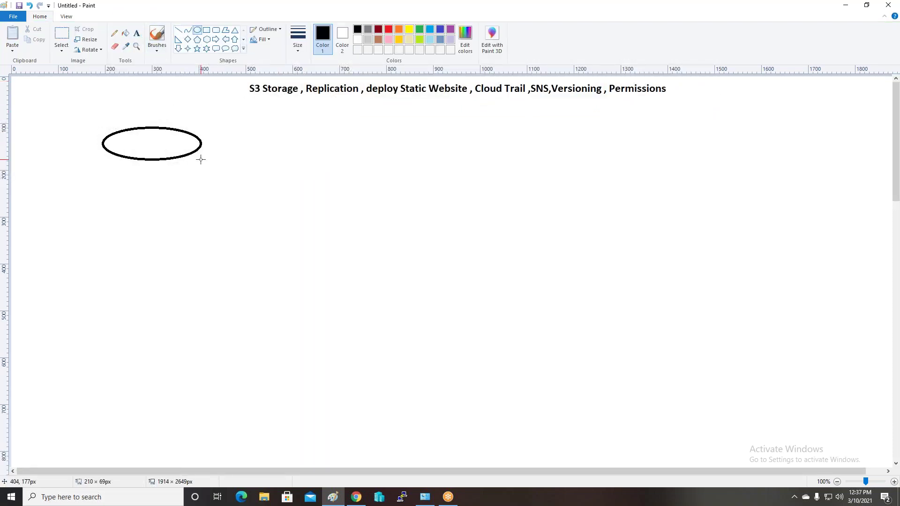
drag(106, 256, 159, 257)
click(251, 147)
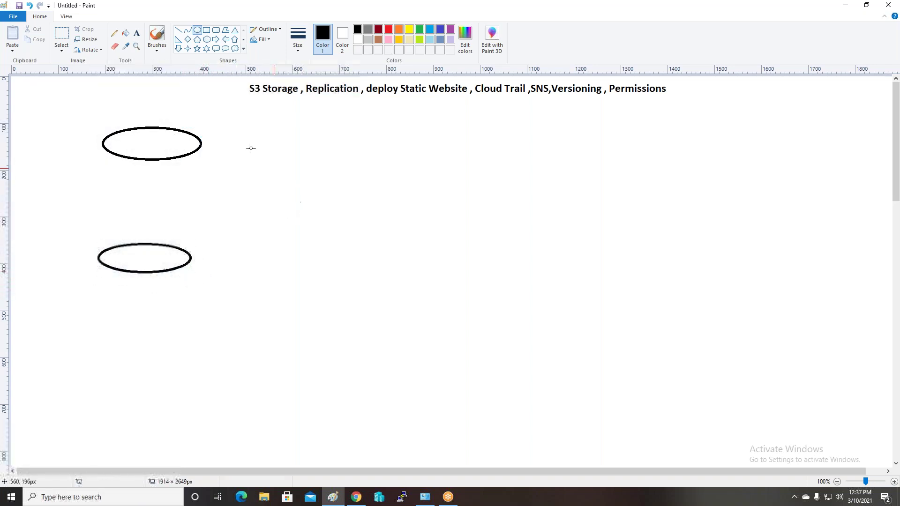
Join the ellipses with two side lines, then draw a second top oval to the right
click(177, 31)
drag(102, 143, 99, 258)
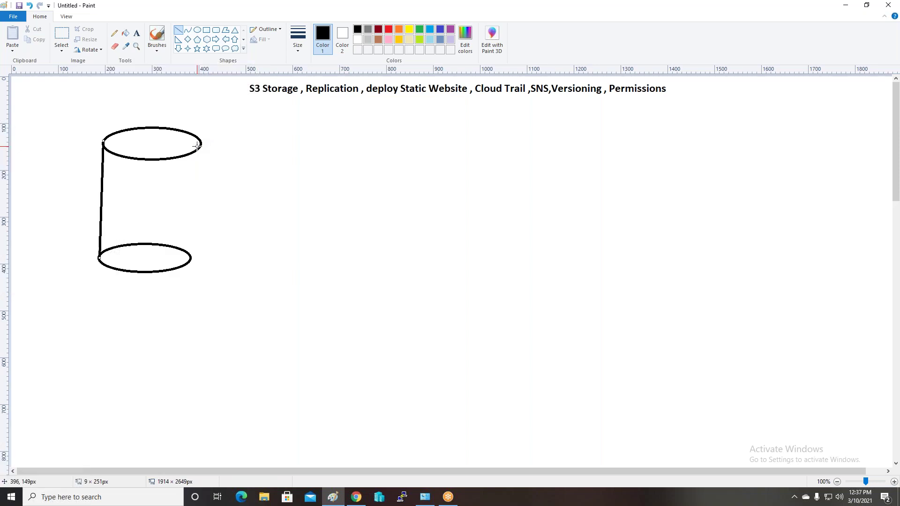
drag(201, 144, 188, 260)
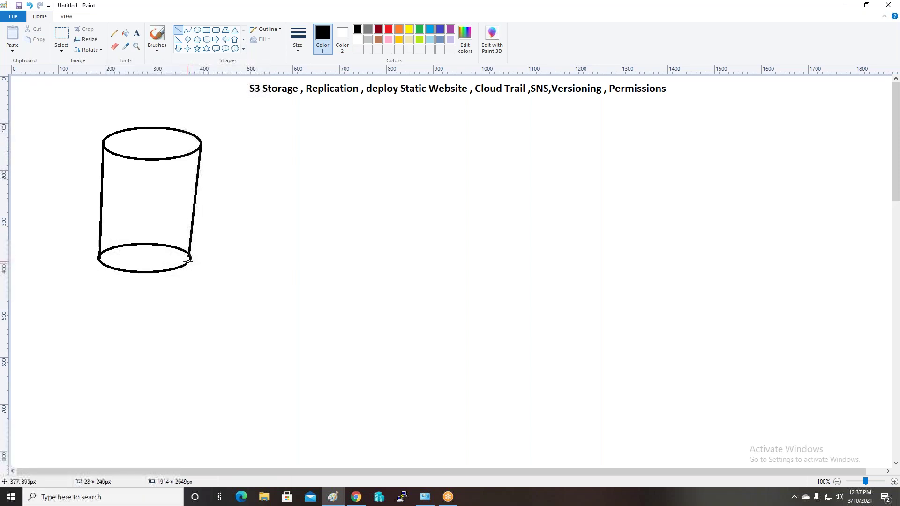
click(198, 31)
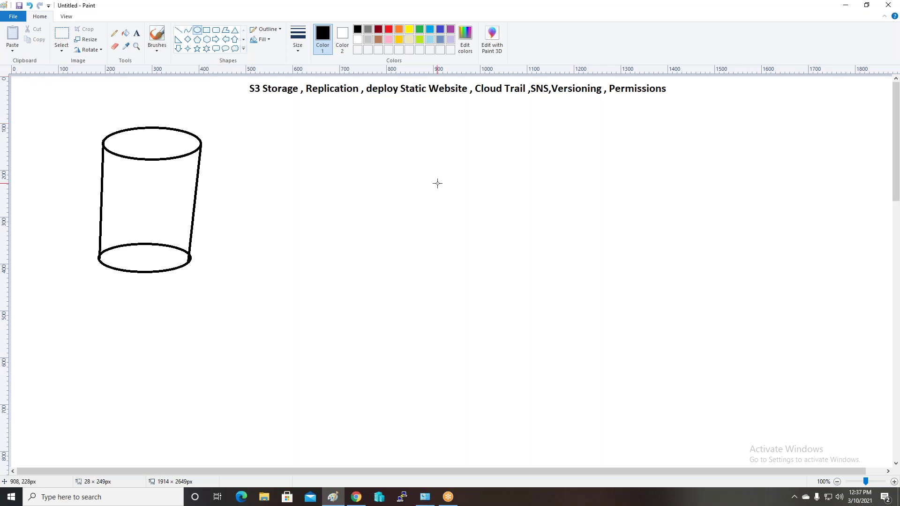
drag(392, 132, 491, 157)
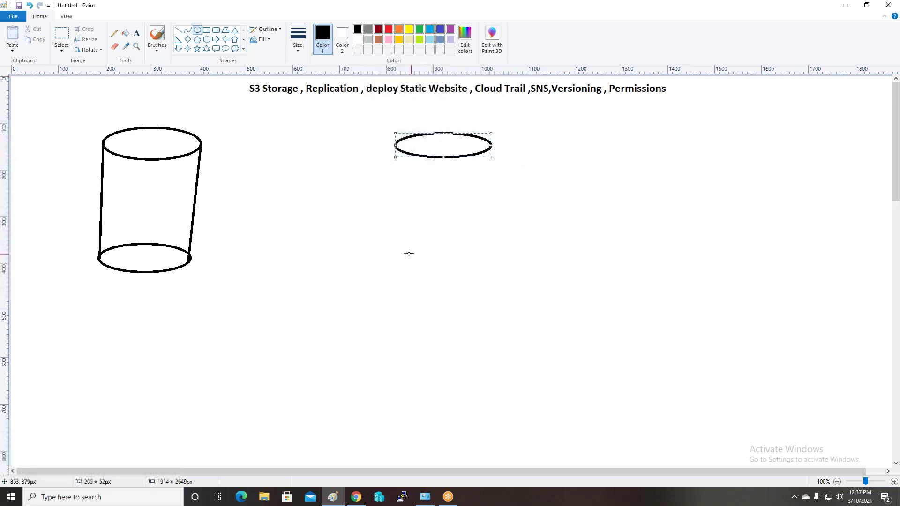
Finish the right cylinder with a base oval and two side lines
drag(402, 251, 437, 253)
click(297, 128)
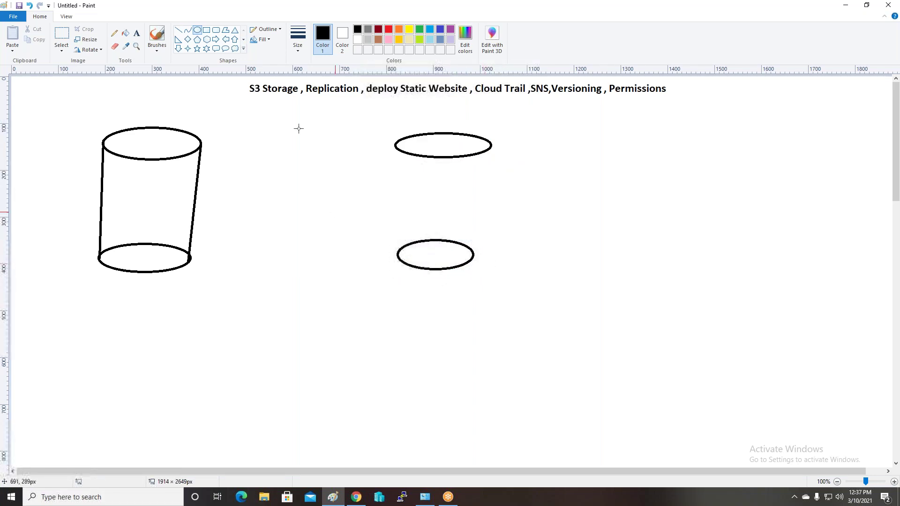
click(177, 31)
drag(393, 146, 398, 256)
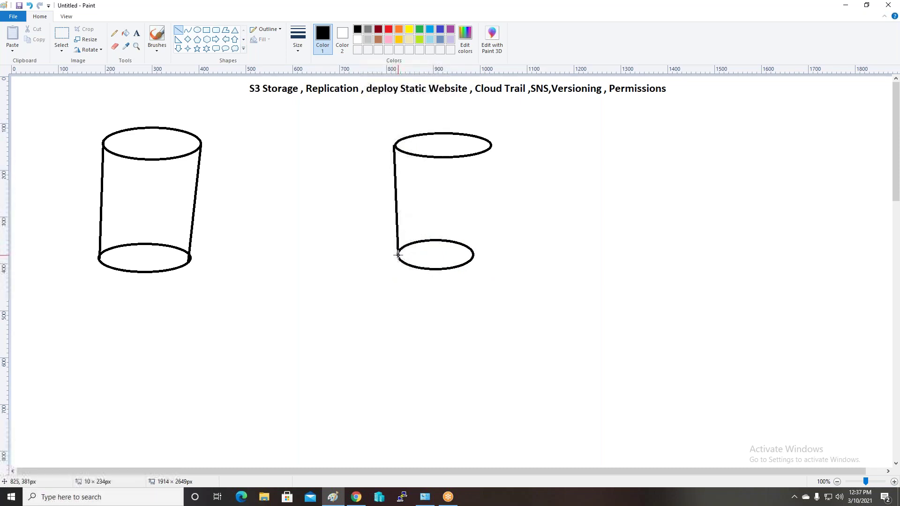
drag(489, 147, 472, 255)
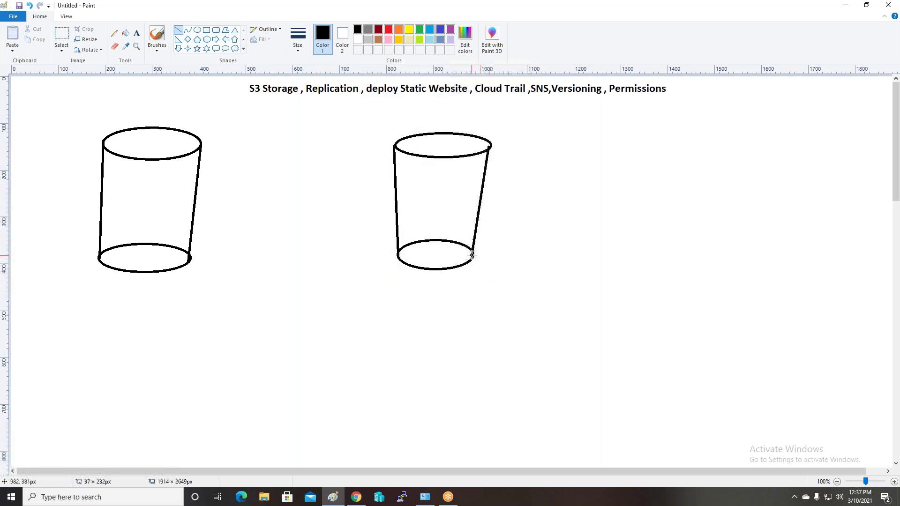
click(215, 40)
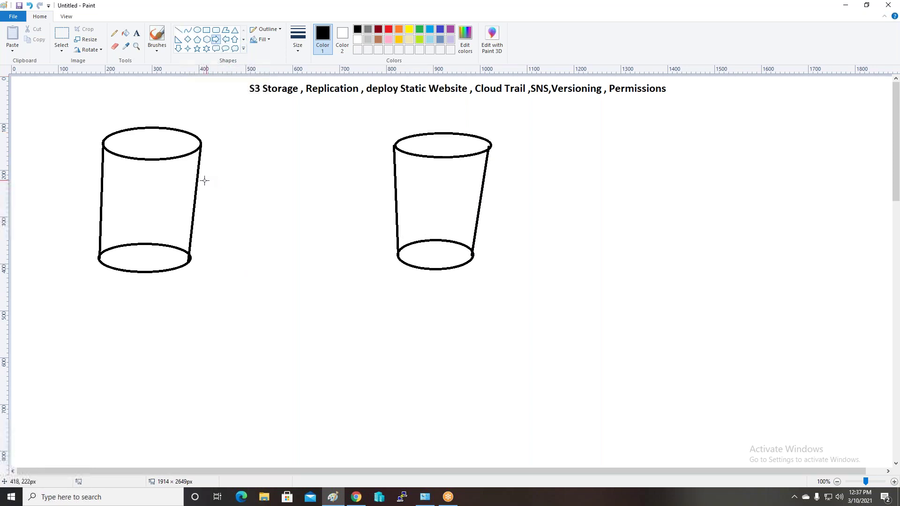
Draw a right arrow from the left cylinder to the right one, labelled 'Enable Replication' above
drag(198, 180, 393, 206)
click(348, 255)
click(135, 33)
click(220, 165)
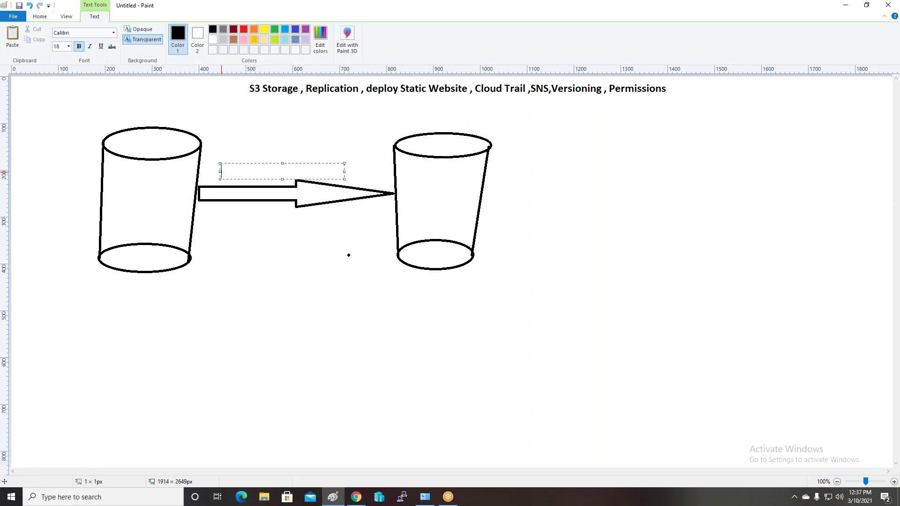
text(Enable Replication)
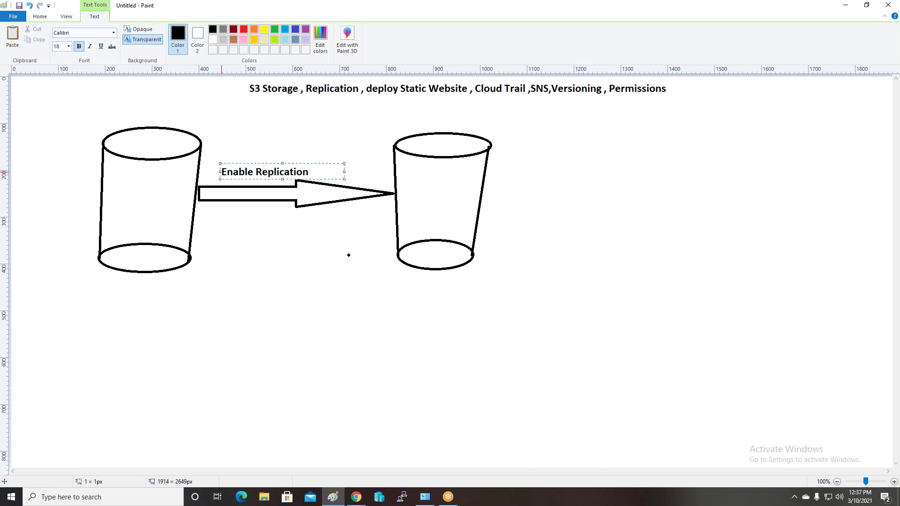
Label the left cylinder's top 'iccpStorage'
click(211, 276)
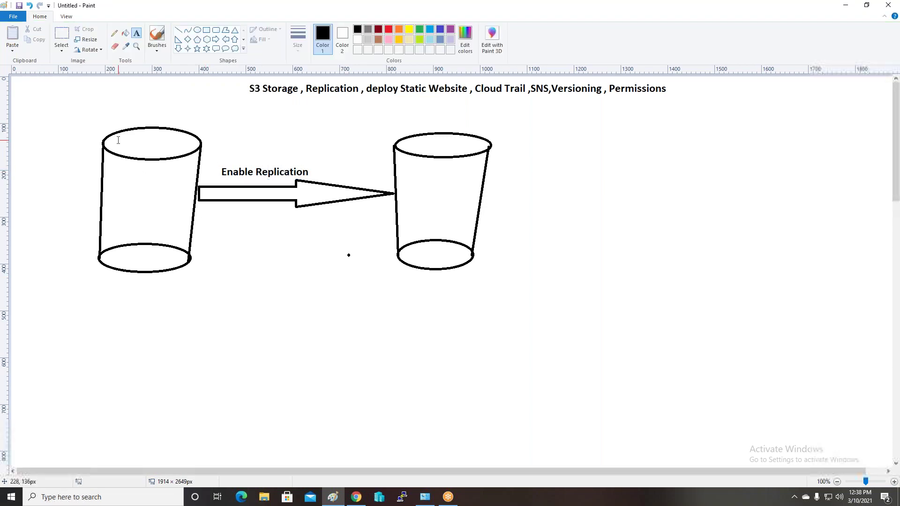
click(117, 131)
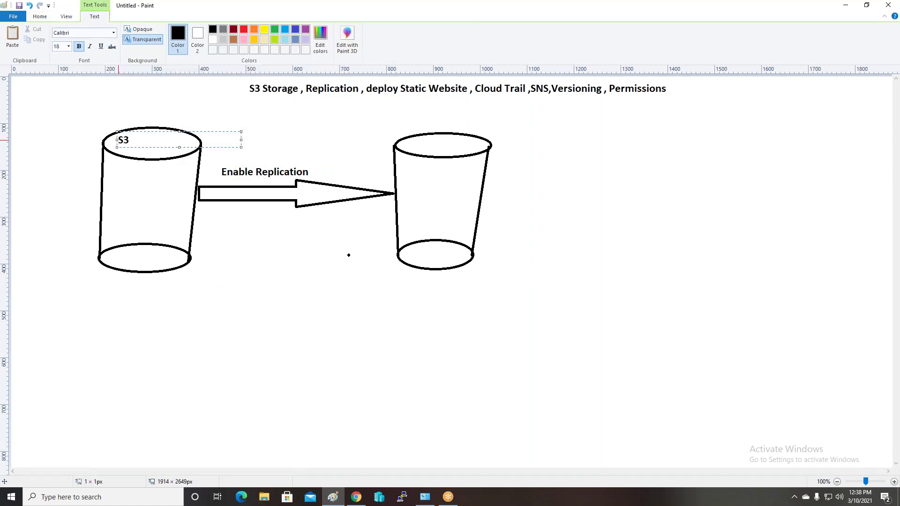
key(BackSpace)
key(BackSpace)
text(iccpStorage)
click(103, 258)
Label its base 's3-Bucket', removing the stray Z
click(104, 258)
text(s3-ZBucket)
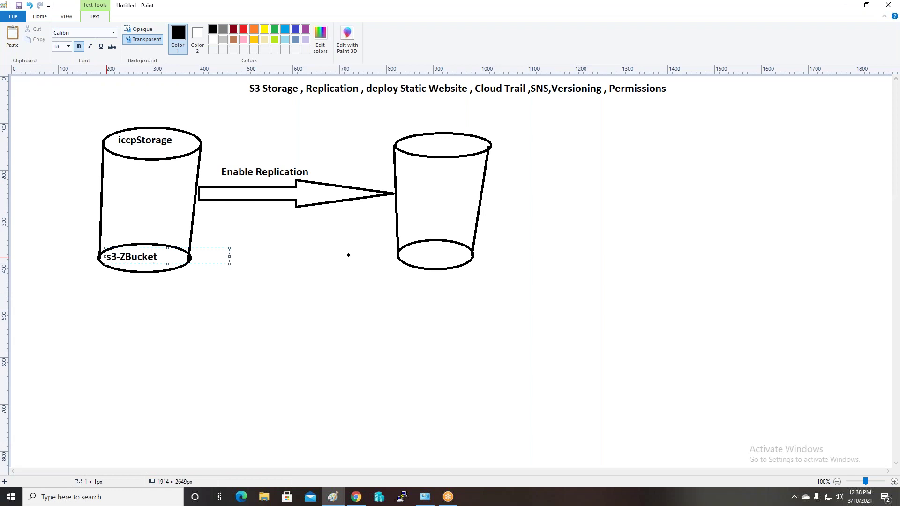
key(shift+Left)
key(BackSpace)
click(217, 294)
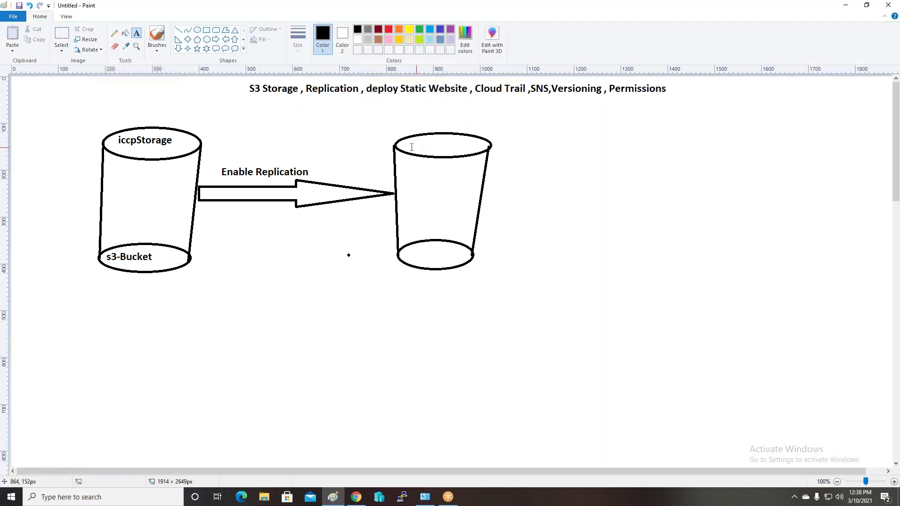
Label the right cylinder's top 'iccp-storage-backup' in 16-point dark red
click(401, 137)
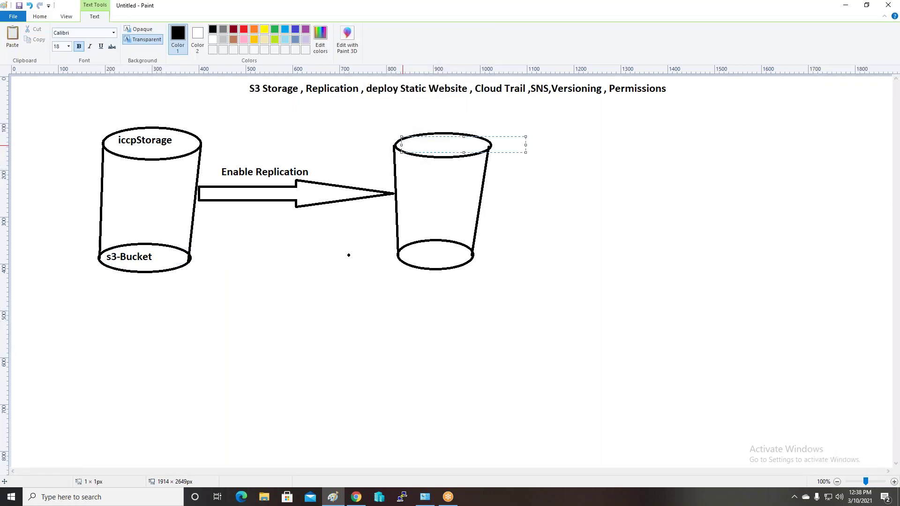
text(iccp-storage-backu)
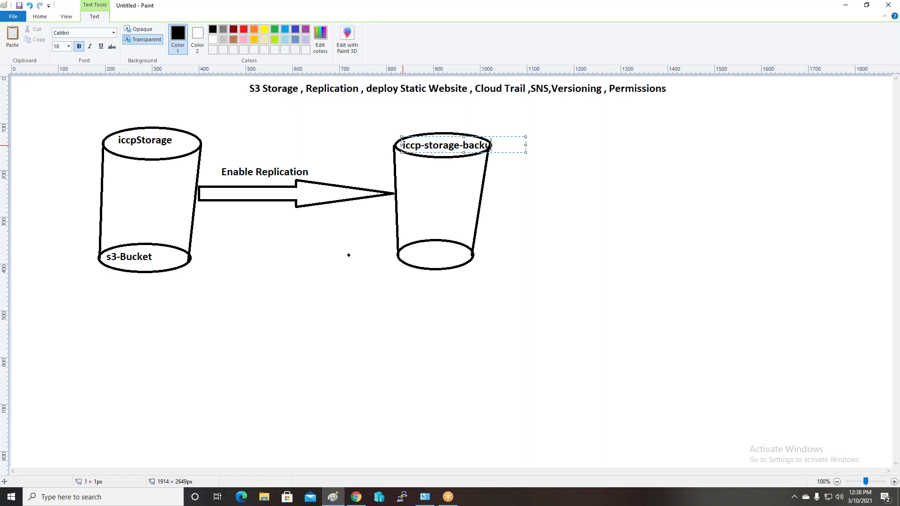
text(p)
key(ctrl+a)
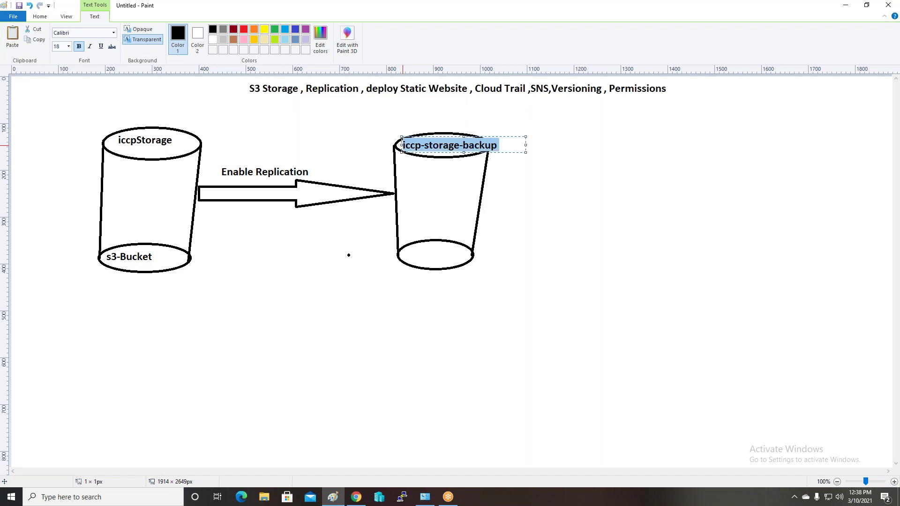
click(68, 46)
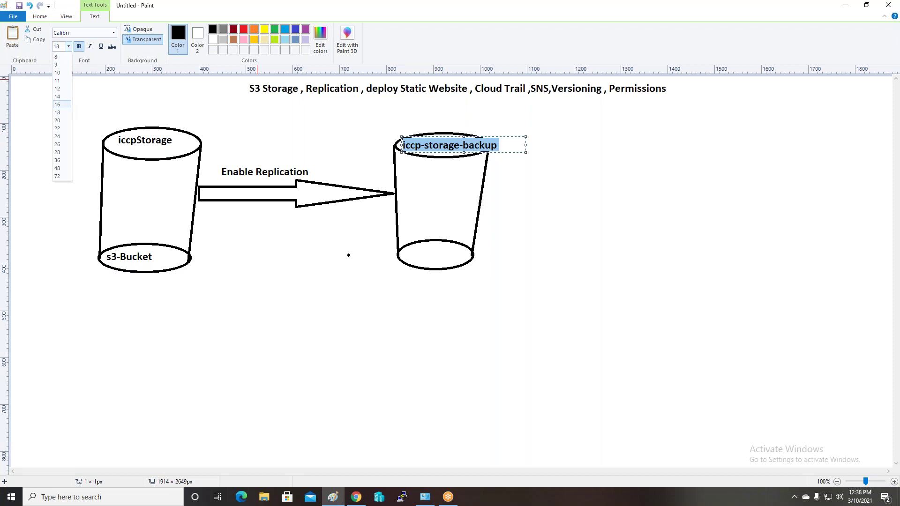
click(65, 104)
click(233, 31)
click(303, 283)
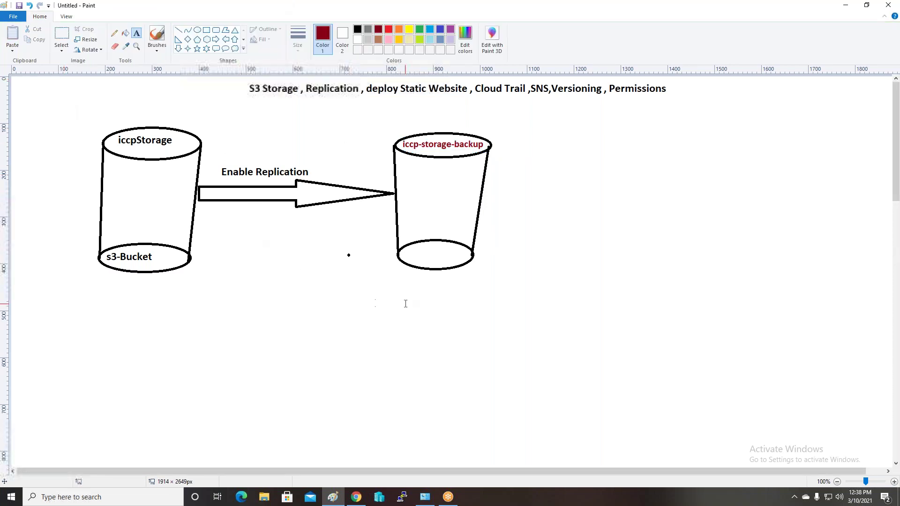
Label the right cylinder's base 'S3-Bucket'
click(403, 246)
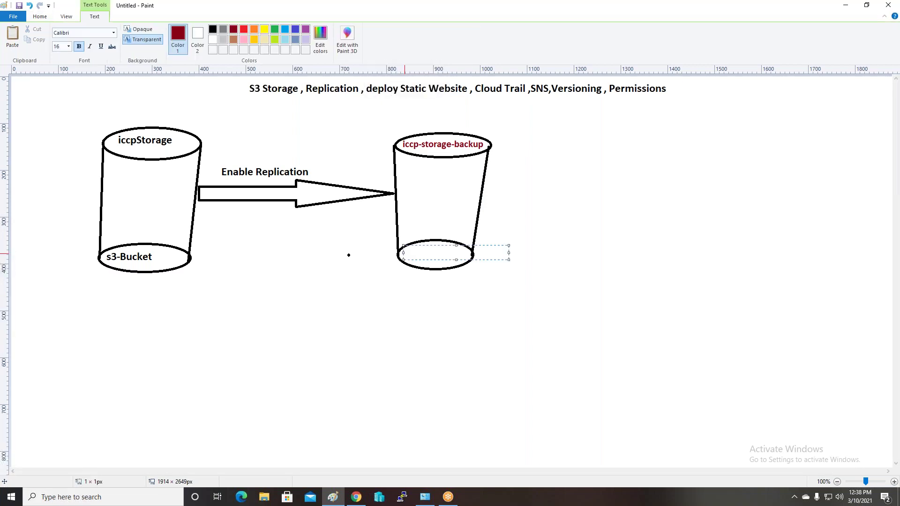
text(S3-Bucket)
click(317, 361)
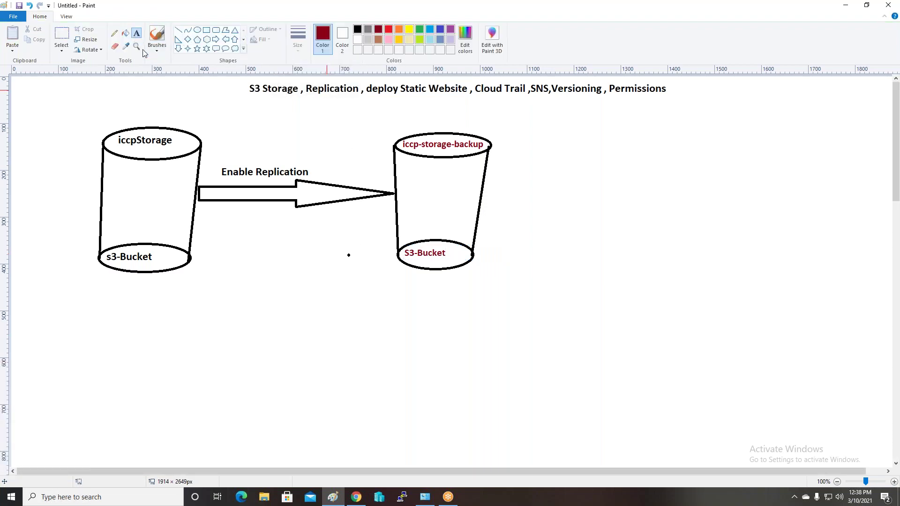
Write 'Mumbai Region' inside the left cylinder
click(115, 225)
text(M)
key(ctrl+z)
click(106, 169)
click(107, 168)
text(Mum)
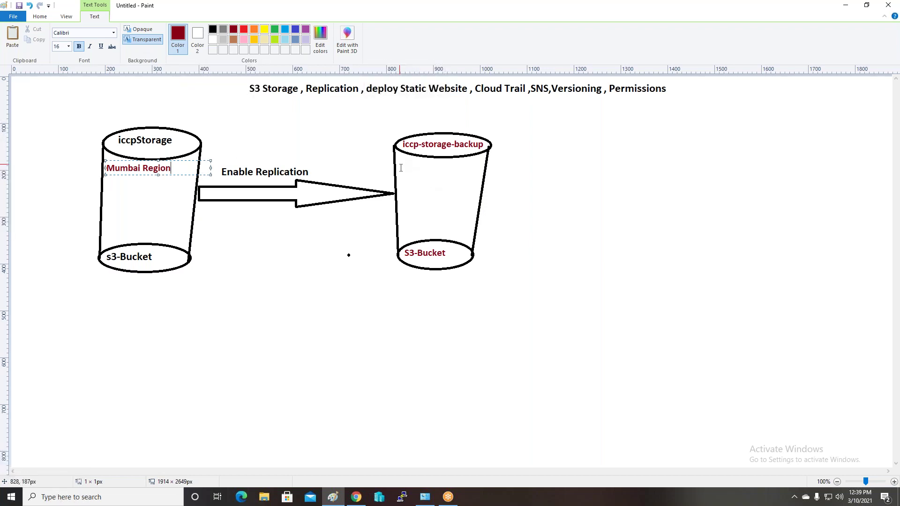
click(401, 168)
Write 'Singapur-Region' inside the right cylinder
click(399, 158)
text(Singapur-Regio)
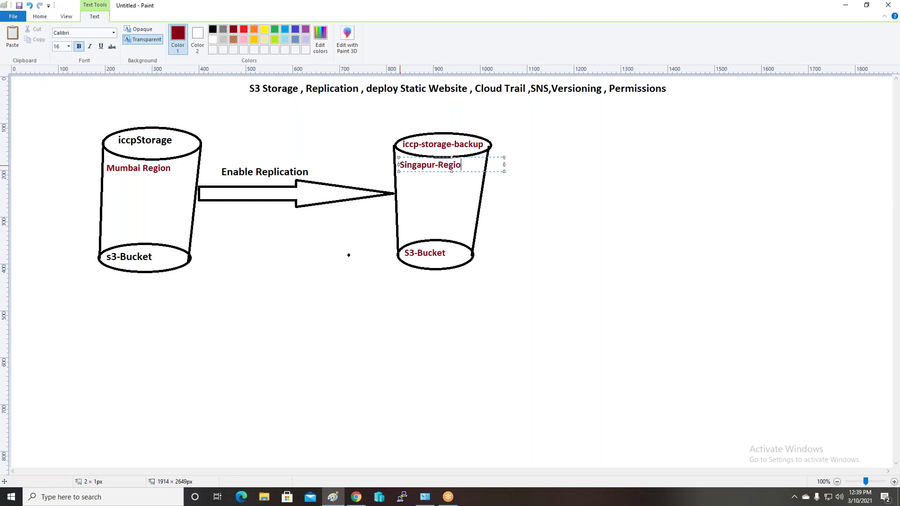
click(299, 261)
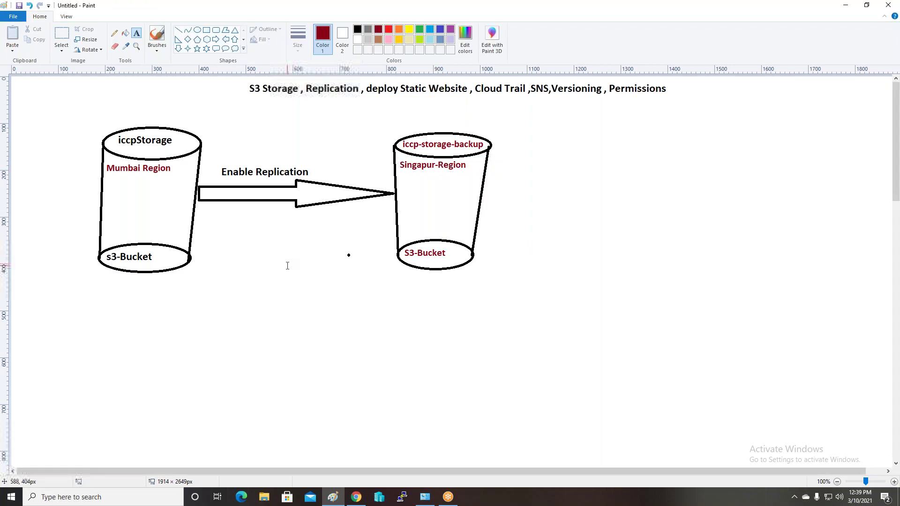
Draw a small rounded box below the buckets and a larger one lower right
click(216, 30)
drag(259, 269, 311, 298)
click(341, 220)
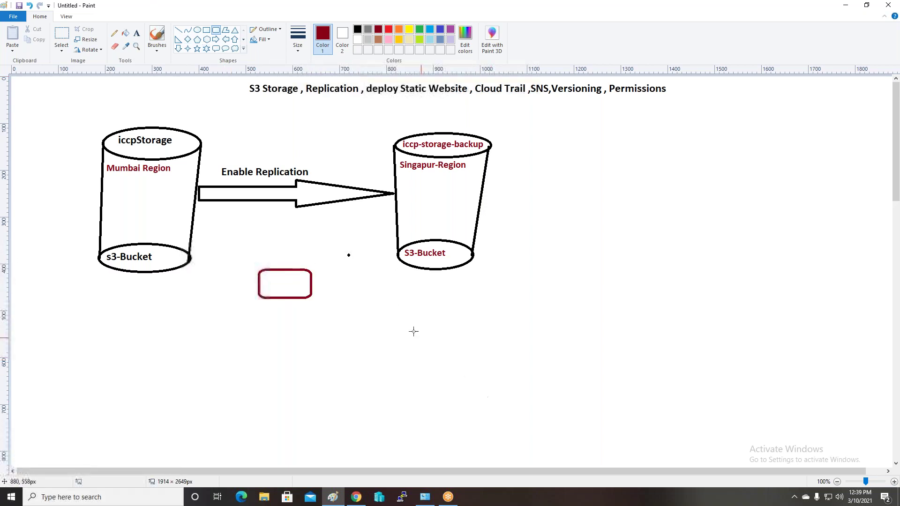
drag(384, 302, 478, 344)
click(570, 295)
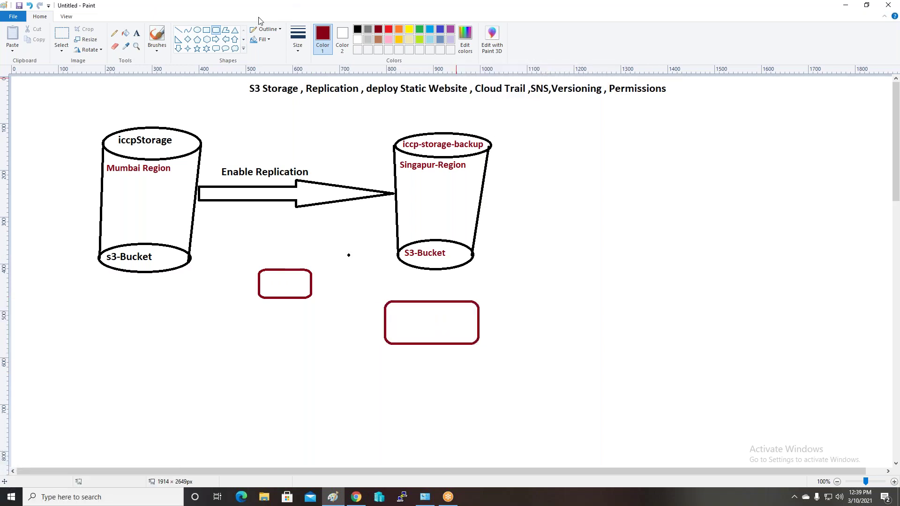
Choose the Curve tool with green as the drawing colour
click(226, 39)
click(187, 29)
click(420, 30)
Link s3-Bucket to the small box with a hooked green curve, then the small box to the larger box
drag(162, 270, 258, 277)
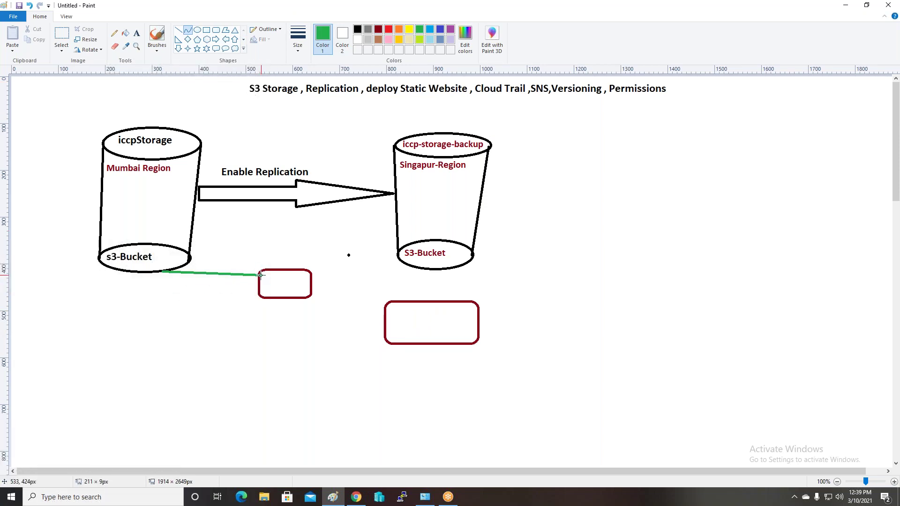
click(200, 273)
drag(200, 273, 150, 295)
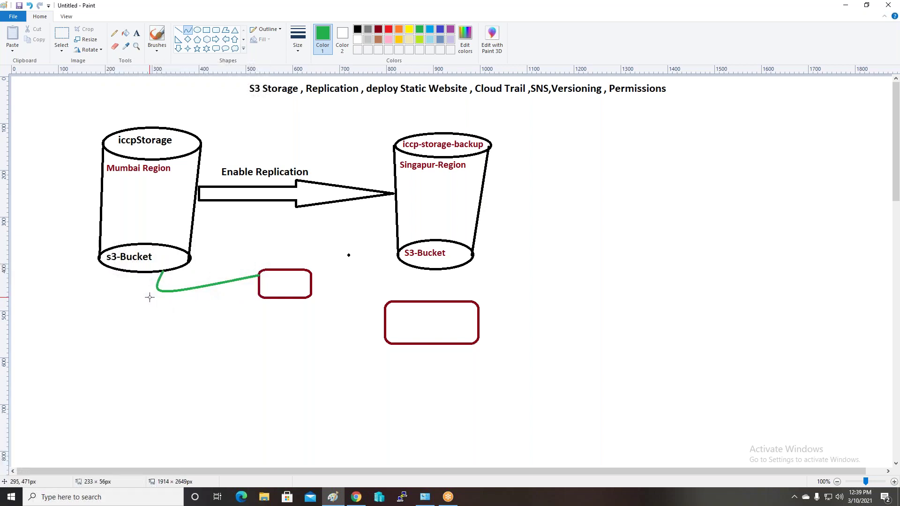
click(186, 33)
drag(298, 299, 292, 347)
click(137, 33)
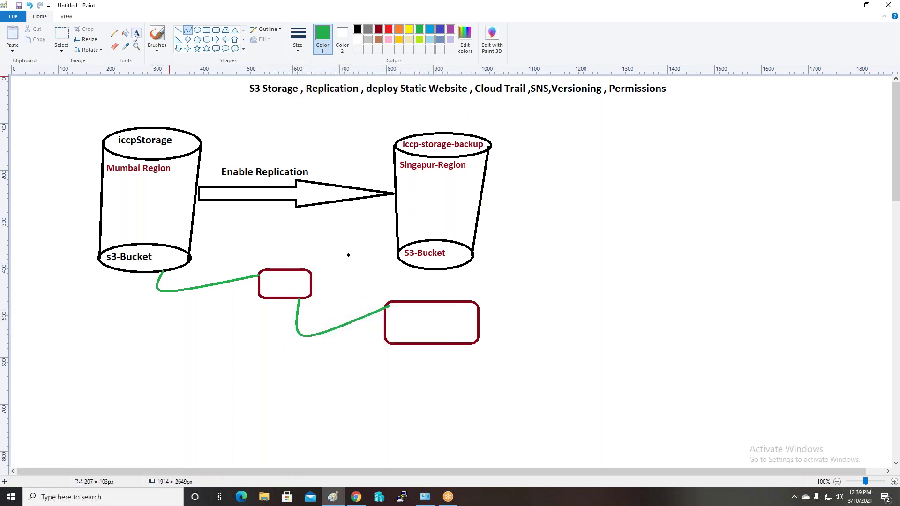
Write 'SNS' in the small box and 'Mail-Box' in the larger box in green
click(264, 285)
text(SNS)
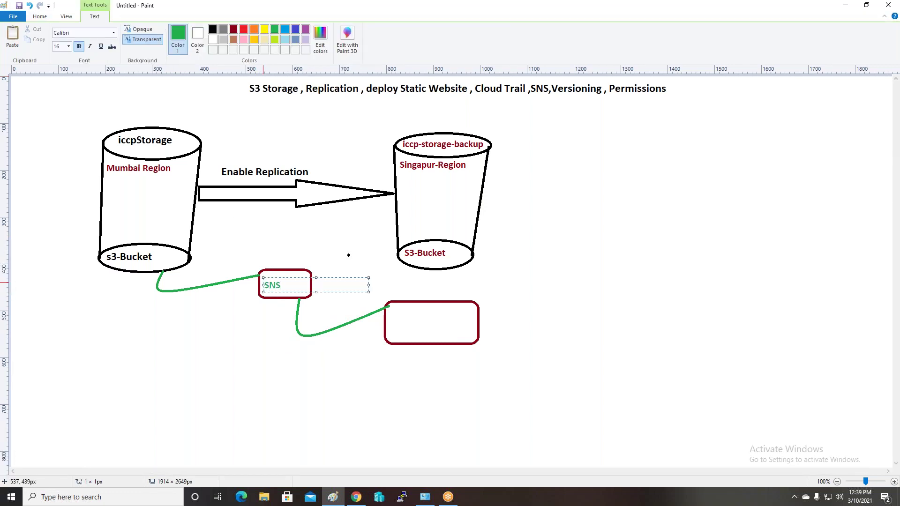
click(389, 319)
click(388, 317)
click(106, 348)
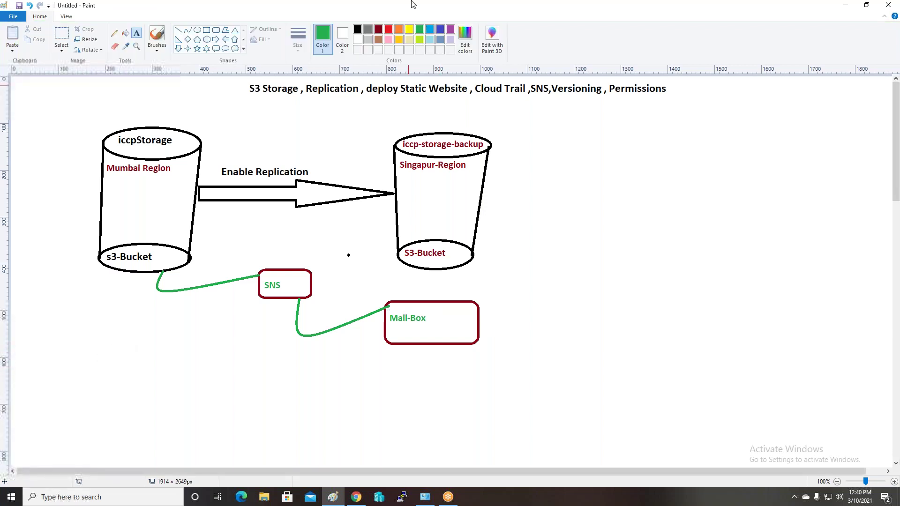
click(215, 49)
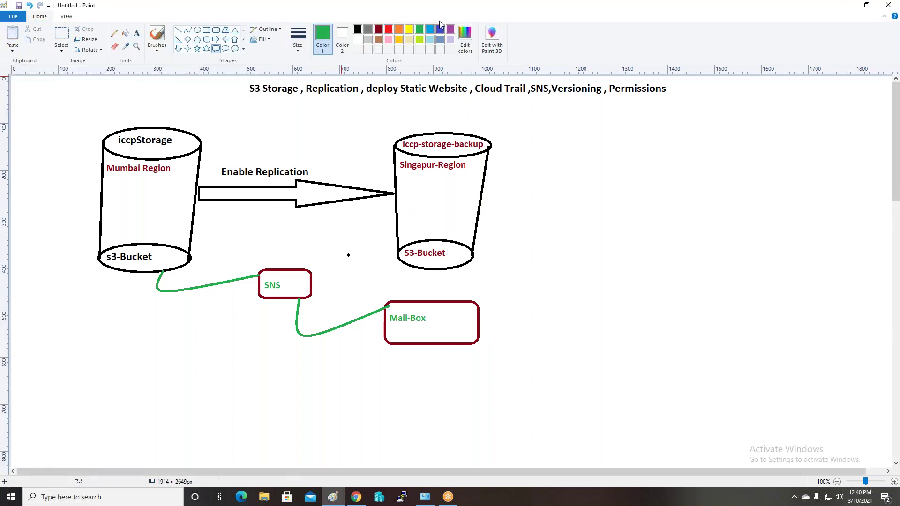
Draw a blue rounded speech bubble at the lower left, below the s3-Bucket cylinder
click(440, 30)
drag(70, 349, 119, 401)
click(187, 347)
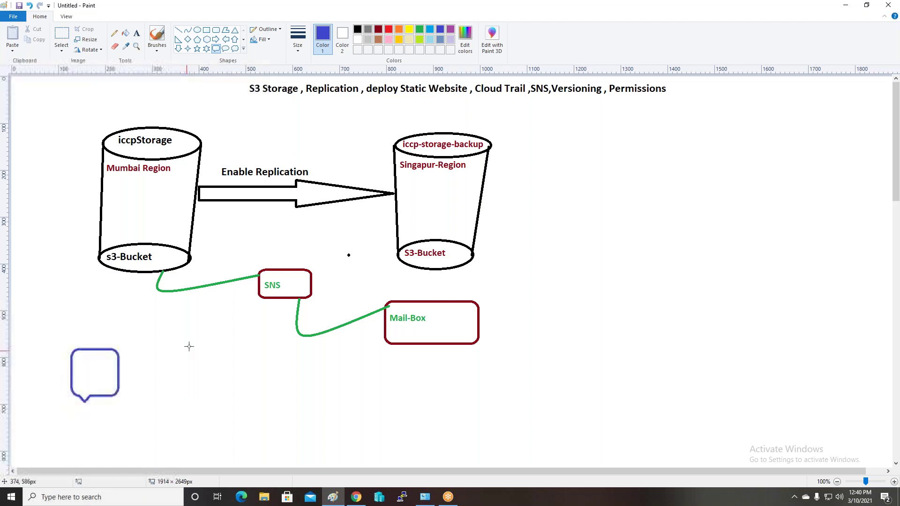
Undo the stray blue arrows drawn from the bubble toward s3-Bucket, then switch the colour to black
click(236, 39)
drag(101, 349, 94, 257)
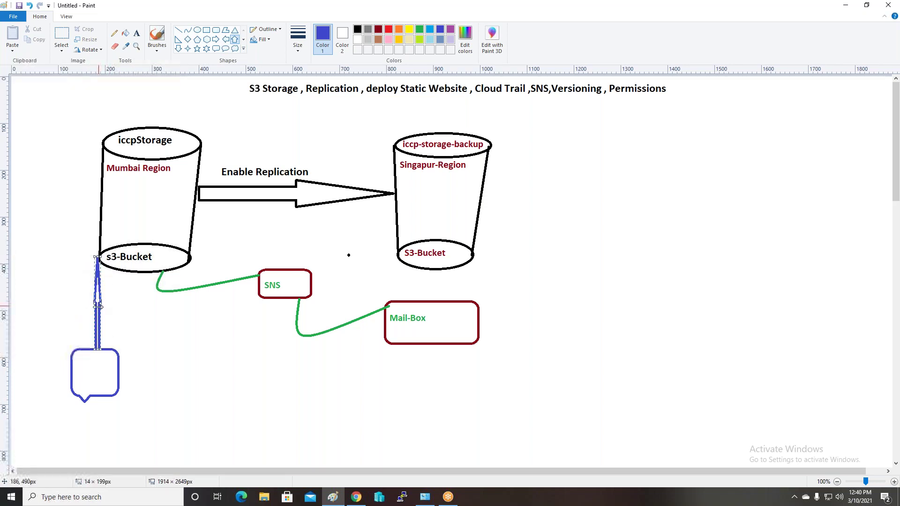
drag(100, 321, 115, 321)
key(ctrl+z)
key(ctrl+z)
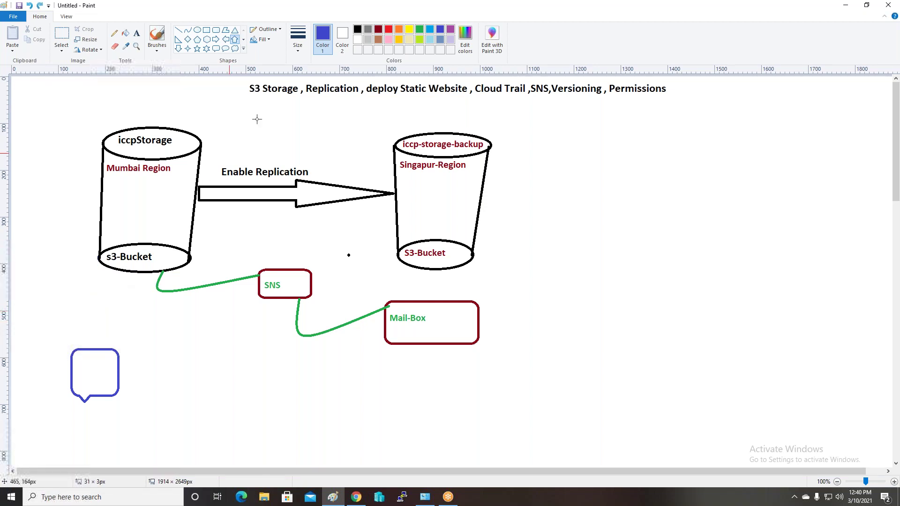
click(358, 30)
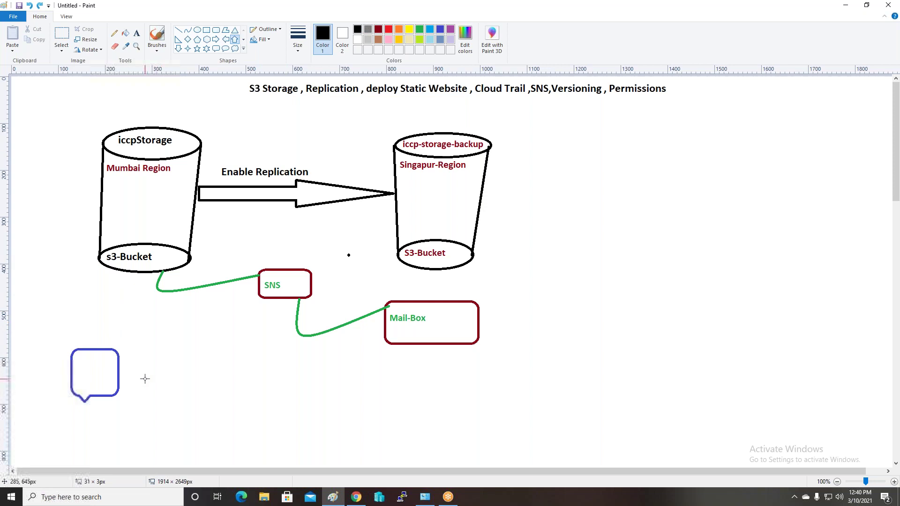
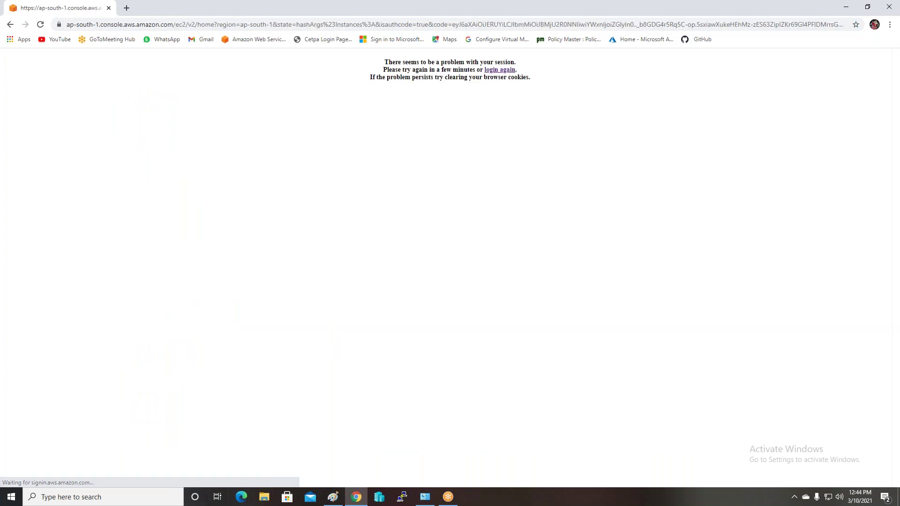
Sign back in to the console and open S3, showing the 6 existing buckets
click(493, 70)
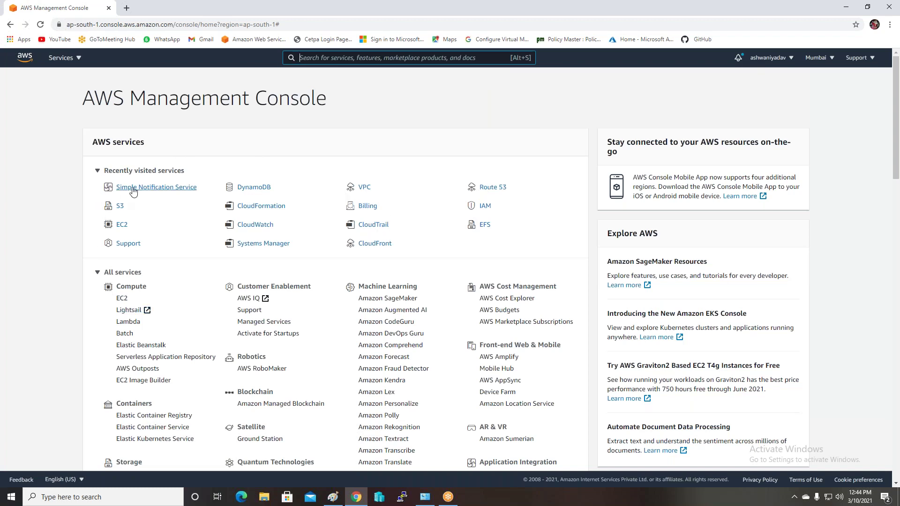
click(120, 205)
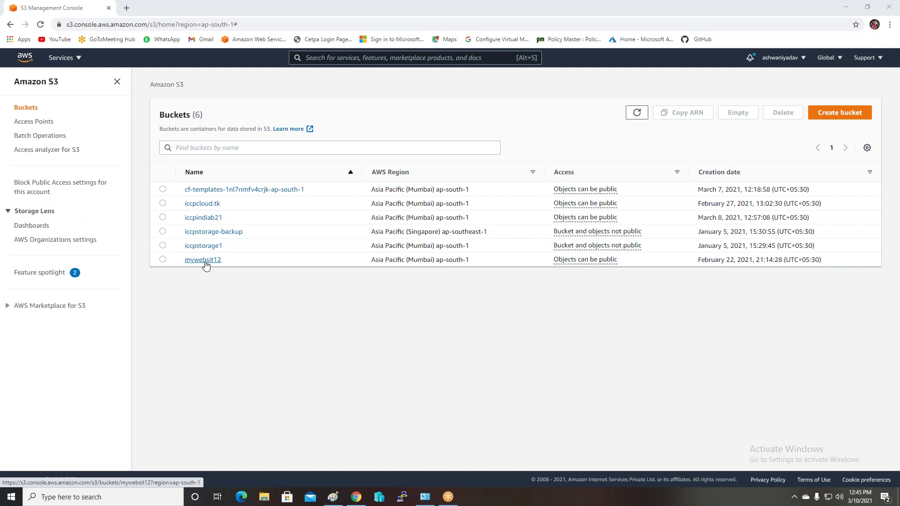
Open the mywebsit12 bucket and look over its properties
click(205, 264)
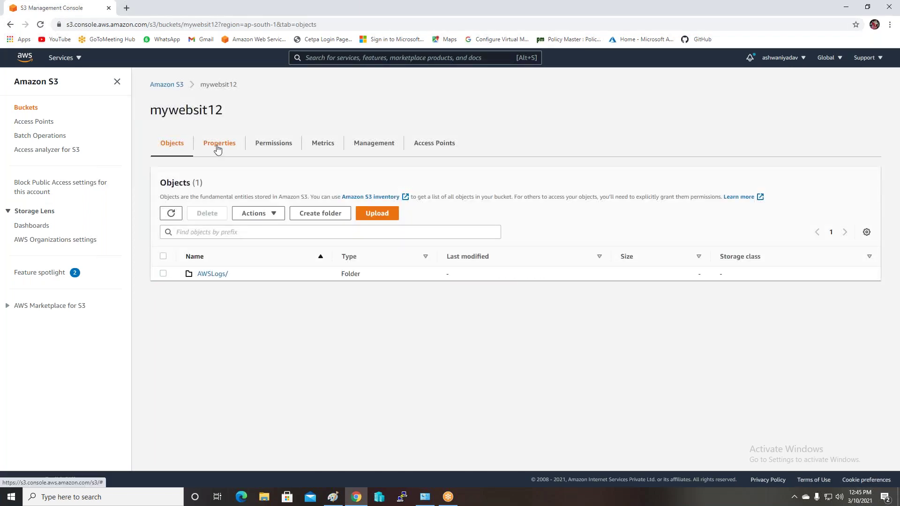
click(217, 145)
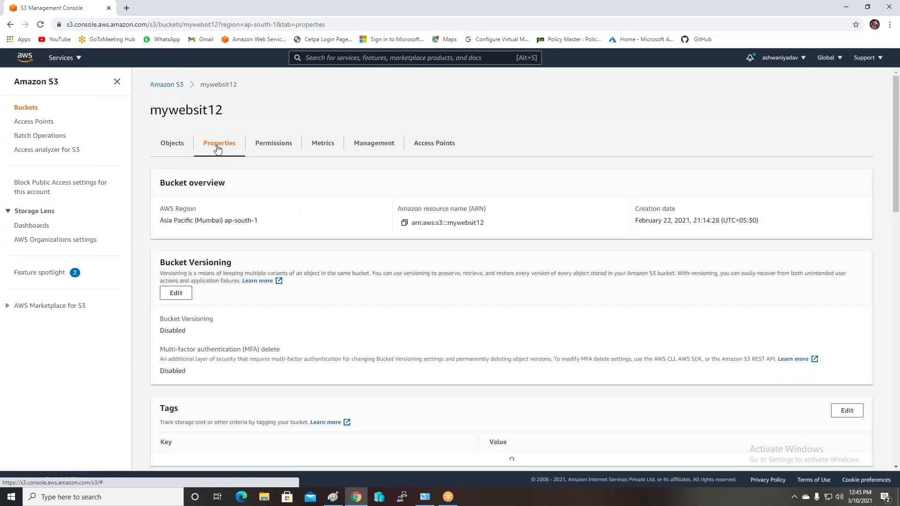
scroll(228, 294, down, 1)
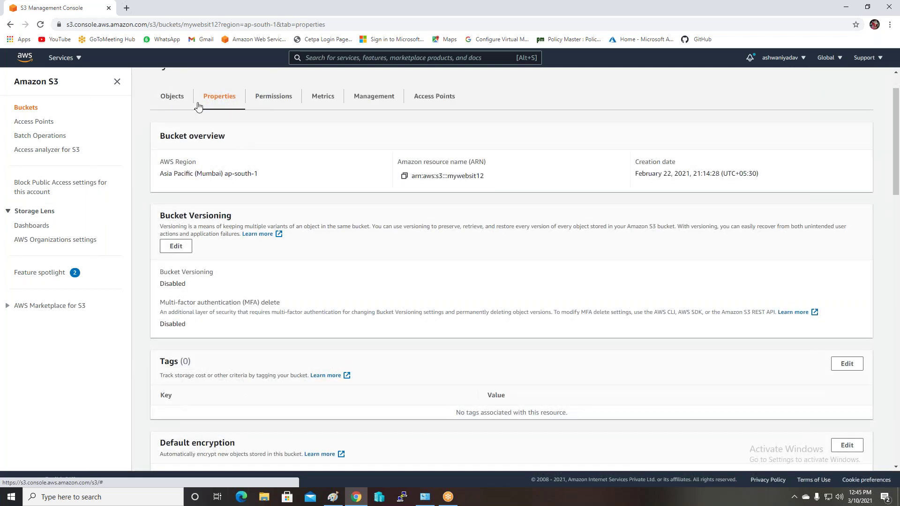
click(11, 24)
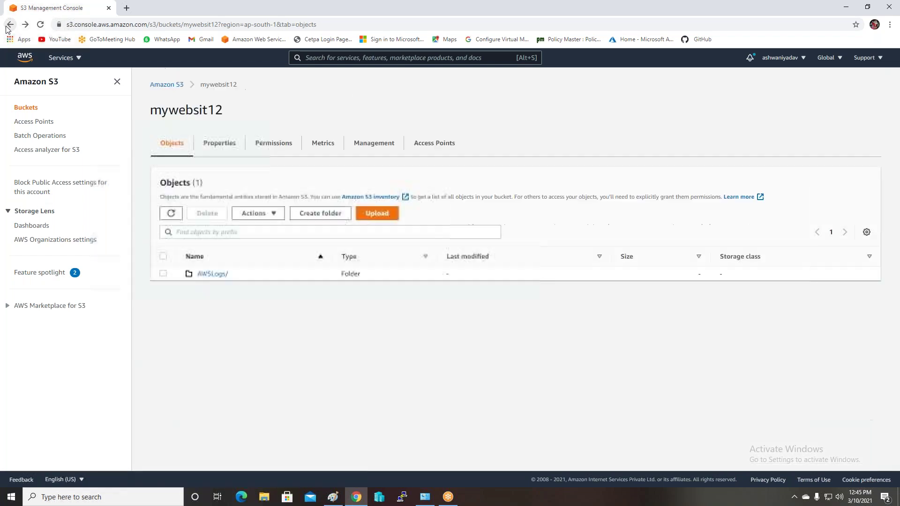
Permanently delete the AWSLogs/ folder, removing all 1605 objects (2.6 MB)
click(163, 274)
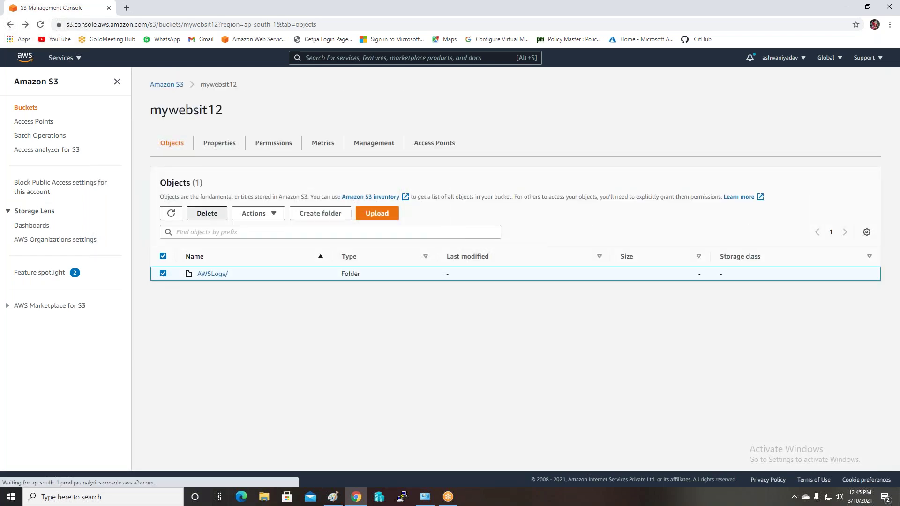
click(207, 213)
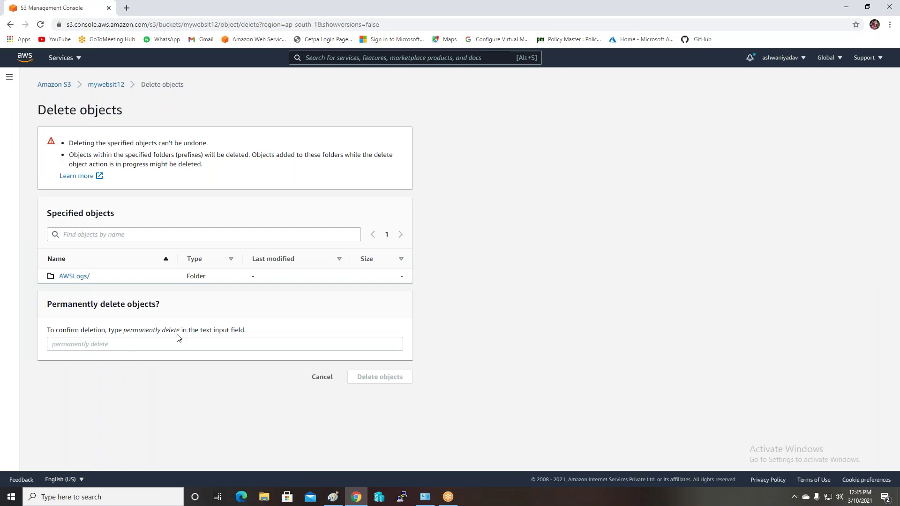
drag(179, 333, 125, 333)
key(ctrl+c)
click(60, 345)
key(ctrl+v)
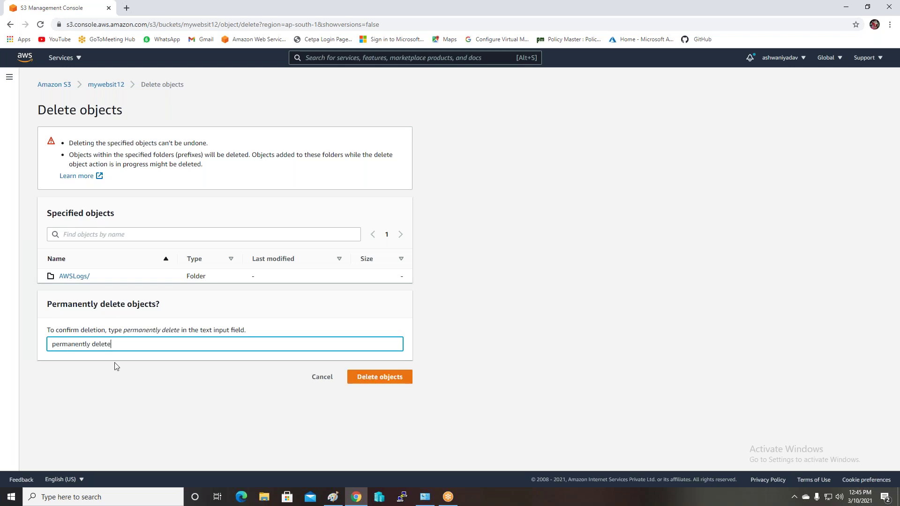
click(369, 377)
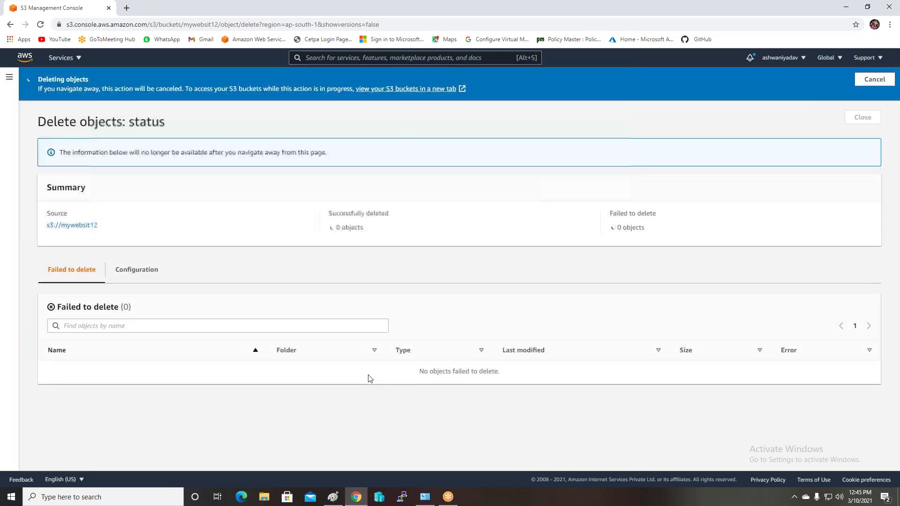
key(ctrl+plus)
key(ctrl+plus)
key(ctrl+plus)
key(ctrl+plus)
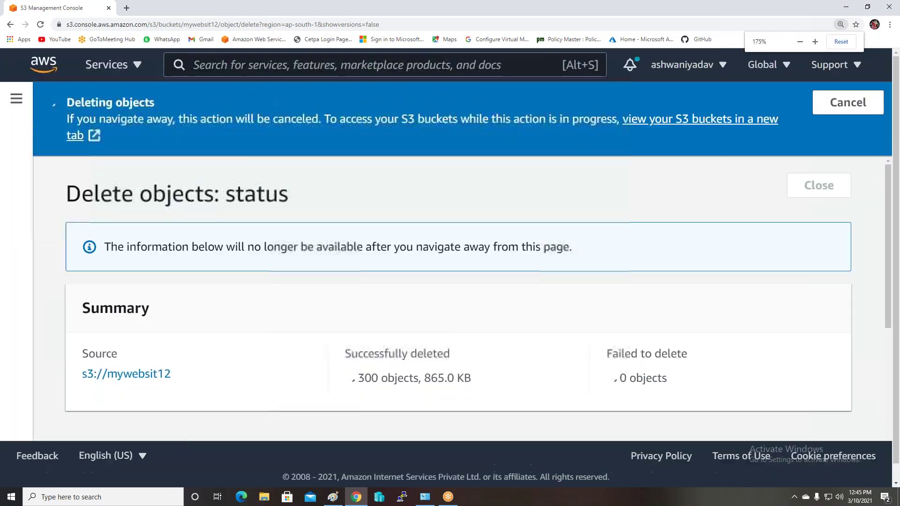
key(ctrl+minus)
key(ctrl+minus)
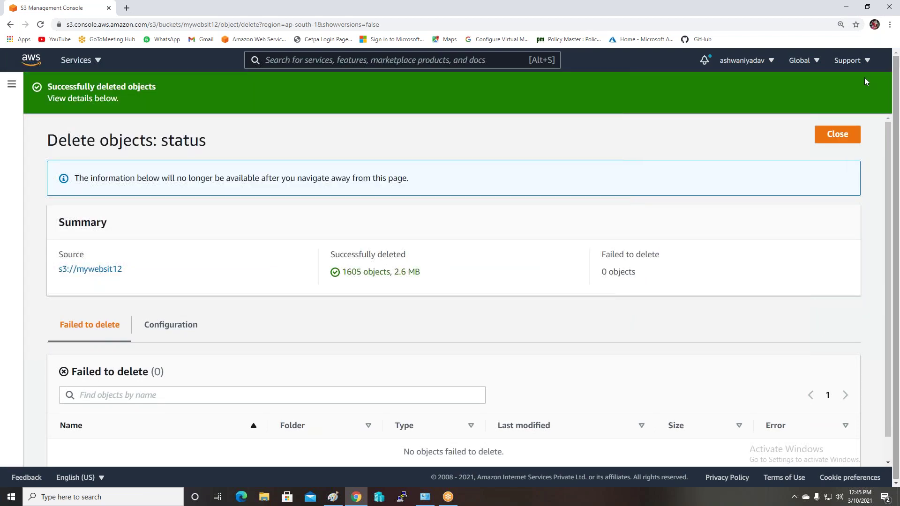
click(833, 137)
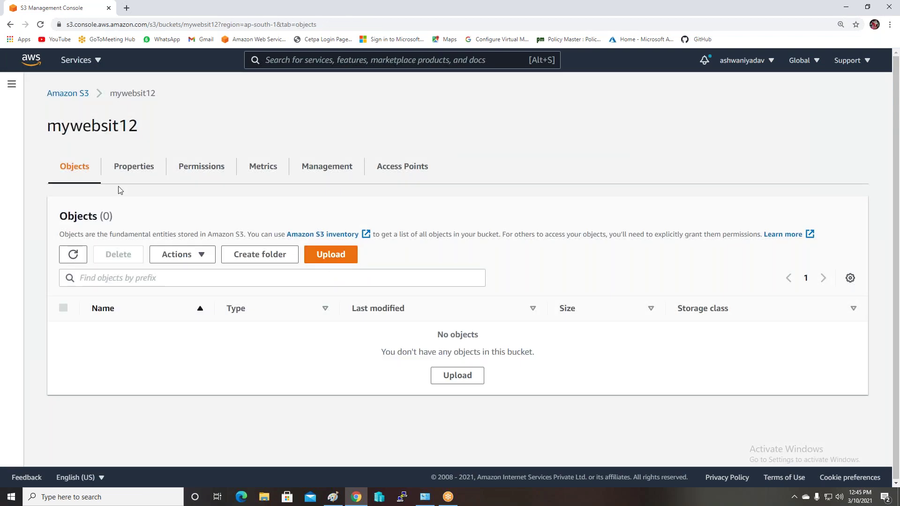
Delete the empty mywebsit12 bucket by confirming its name 'mywebsit12'
click(65, 95)
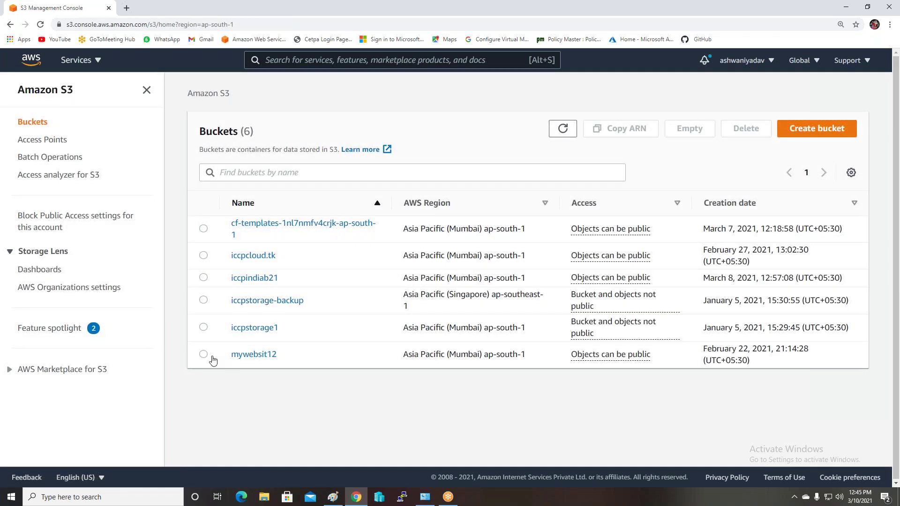
click(204, 356)
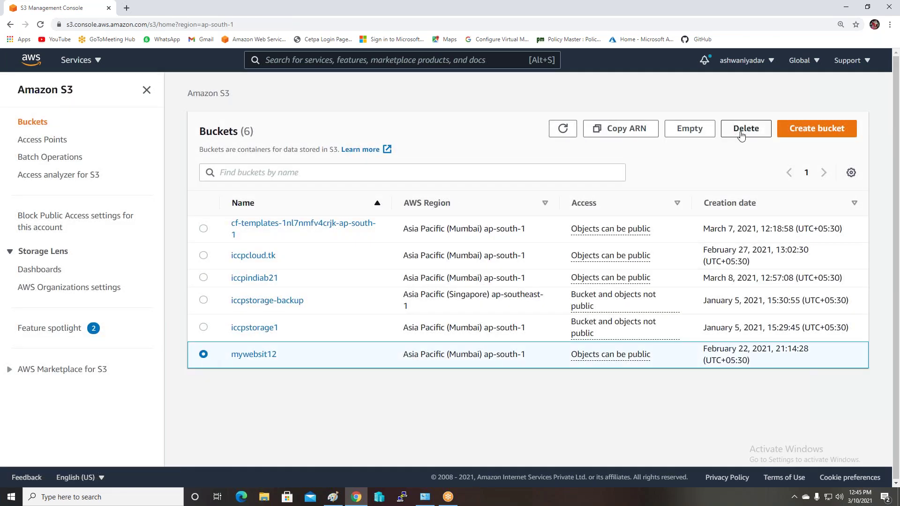
click(746, 128)
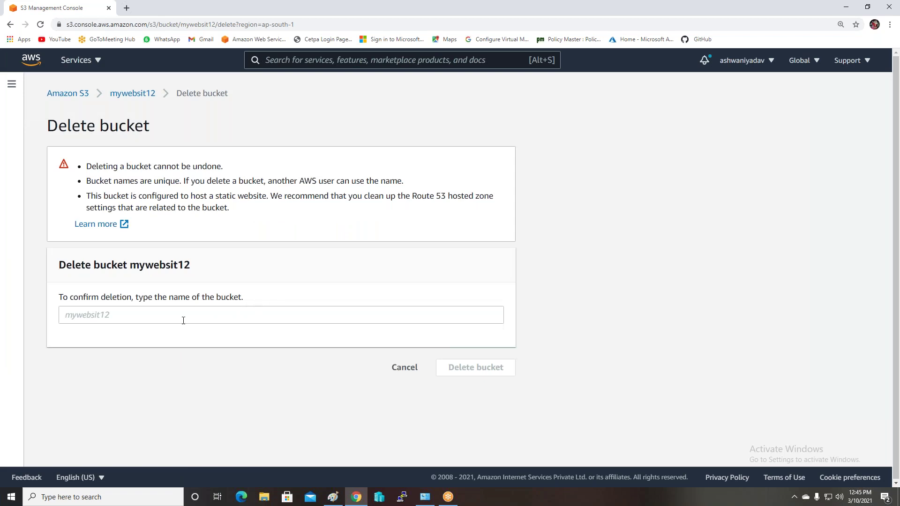
click(182, 321)
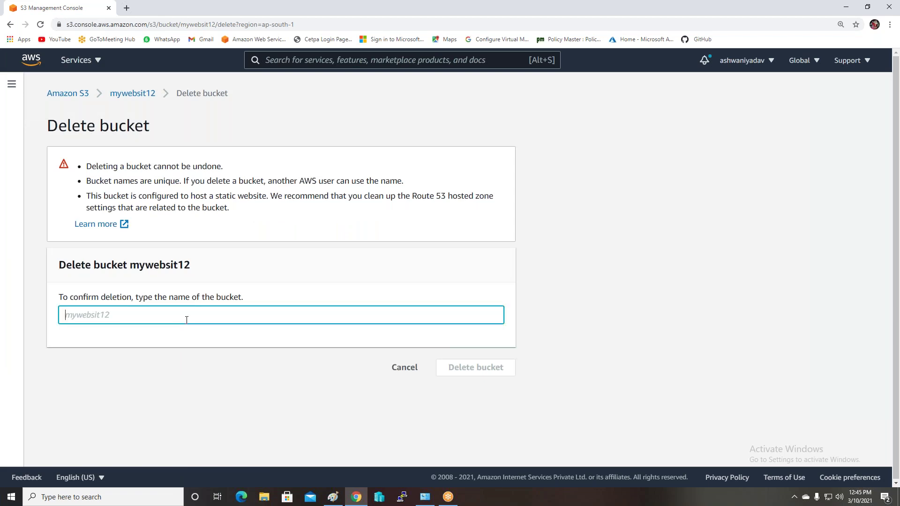
text(mywebsit12)
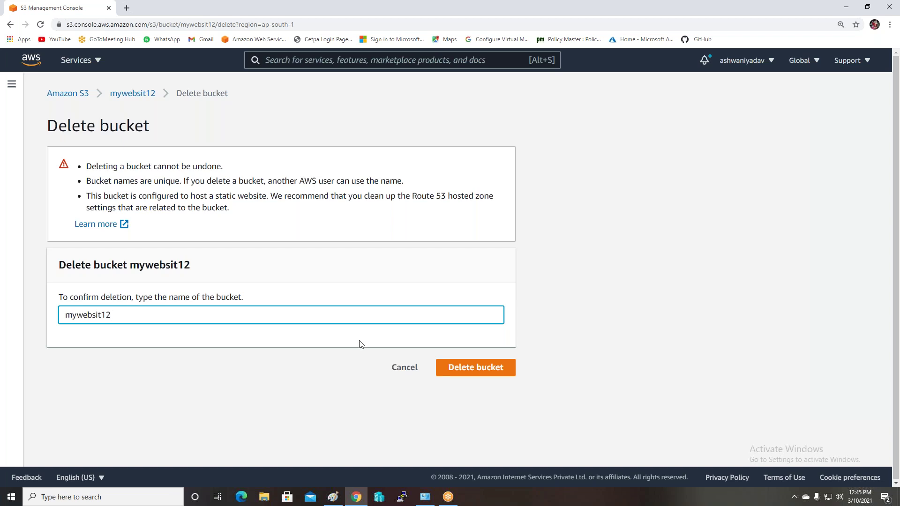
click(483, 363)
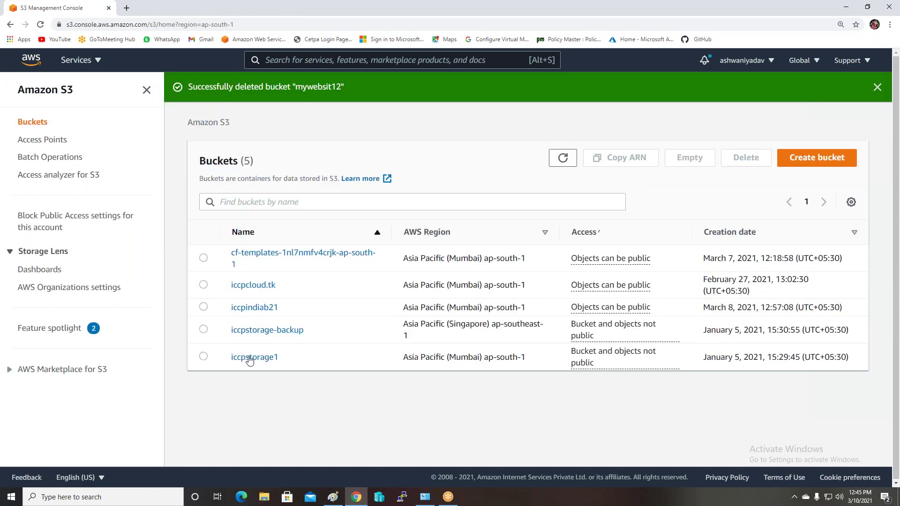
Permanently delete index.html and nat.png from the iccpcloud.tk bucket
click(252, 286)
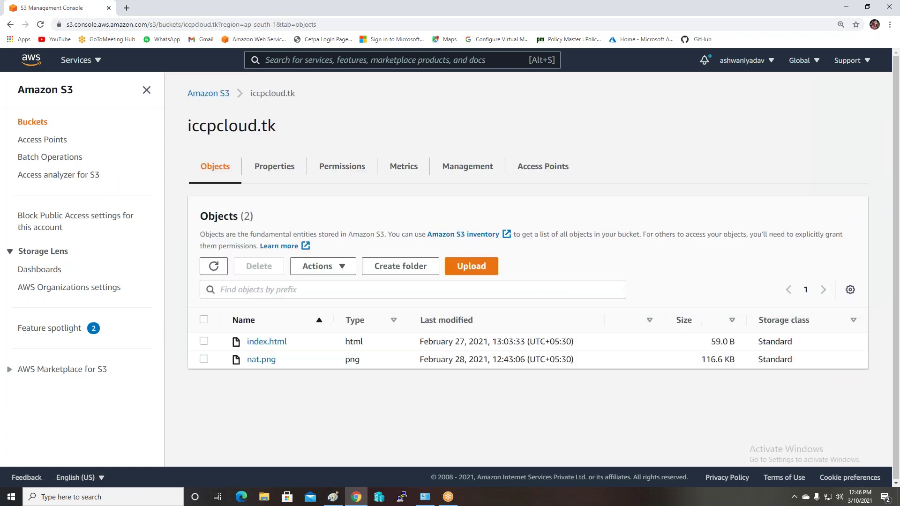
click(203, 321)
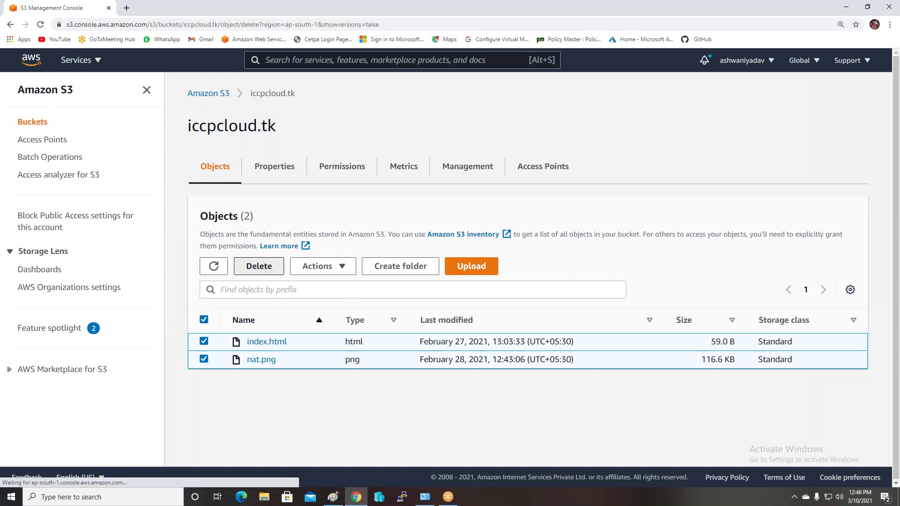
click(258, 265)
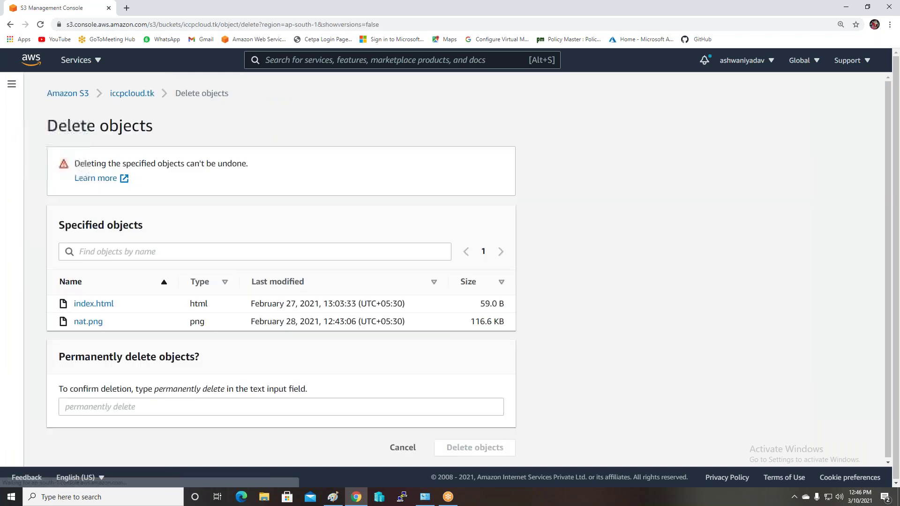
click(131, 404)
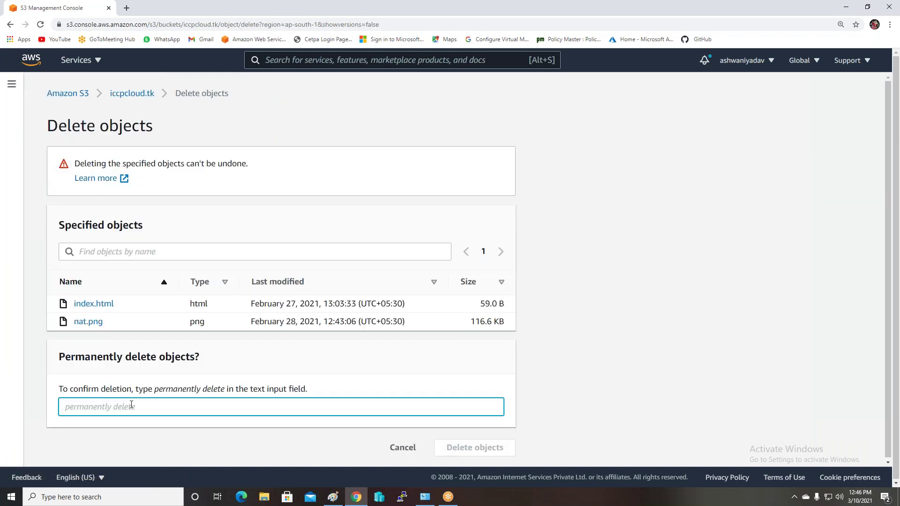
key(ctrl+v)
click(453, 448)
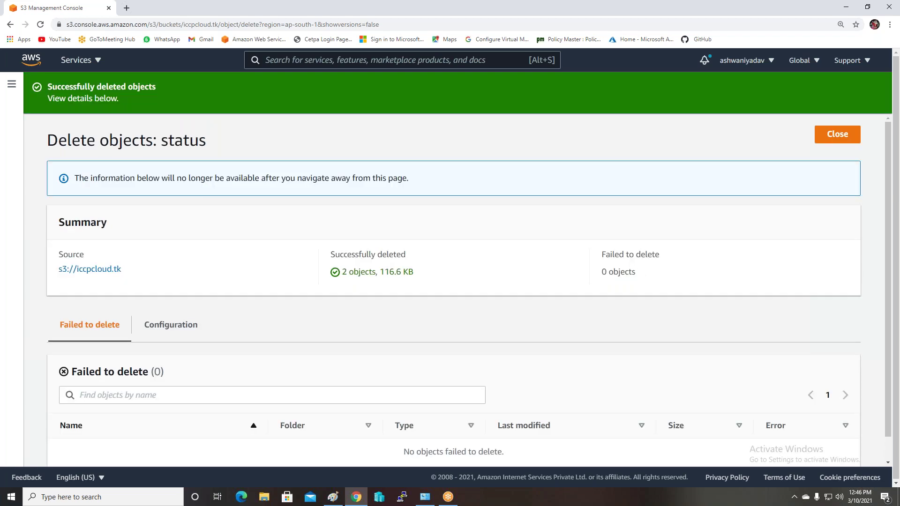
click(837, 135)
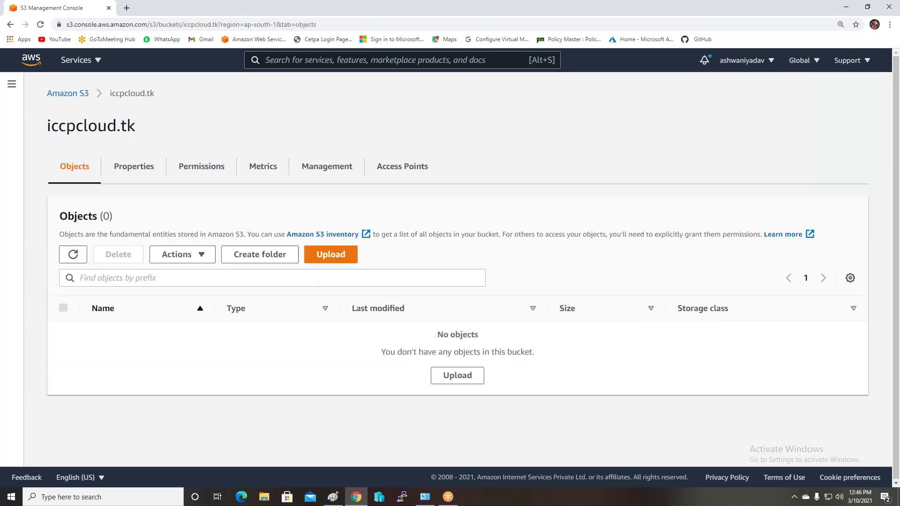
Delete the now-empty iccpcloud.tk bucket by confirming its name 'iccpcloud.tk'
click(86, 93)
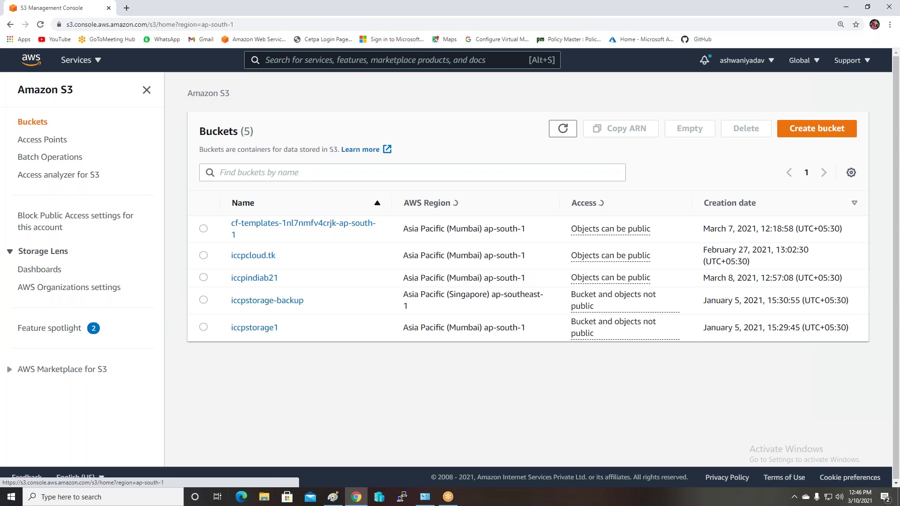
click(203, 255)
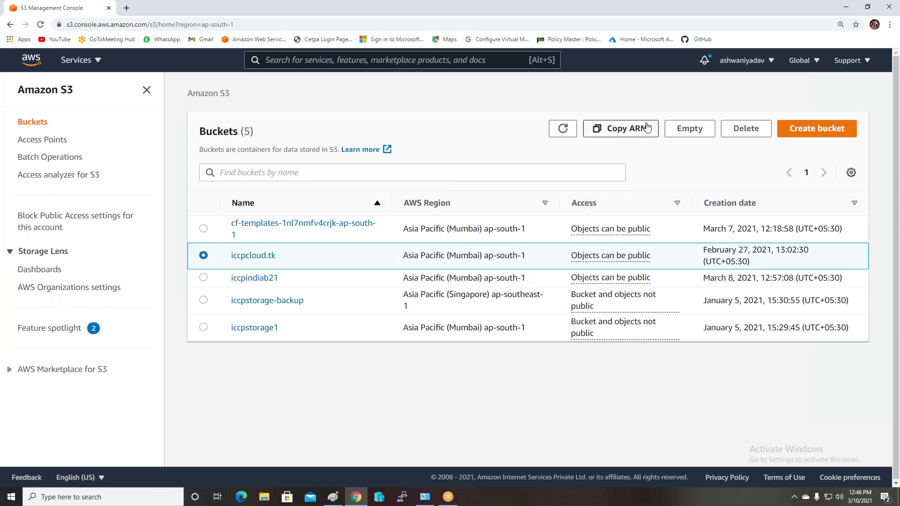
click(746, 128)
click(118, 317)
text(iccpcloud)
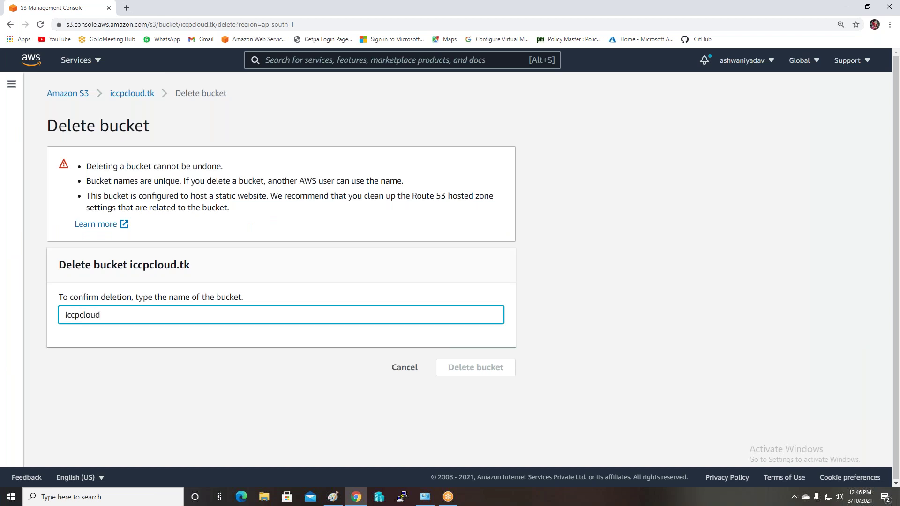
text(.tk)
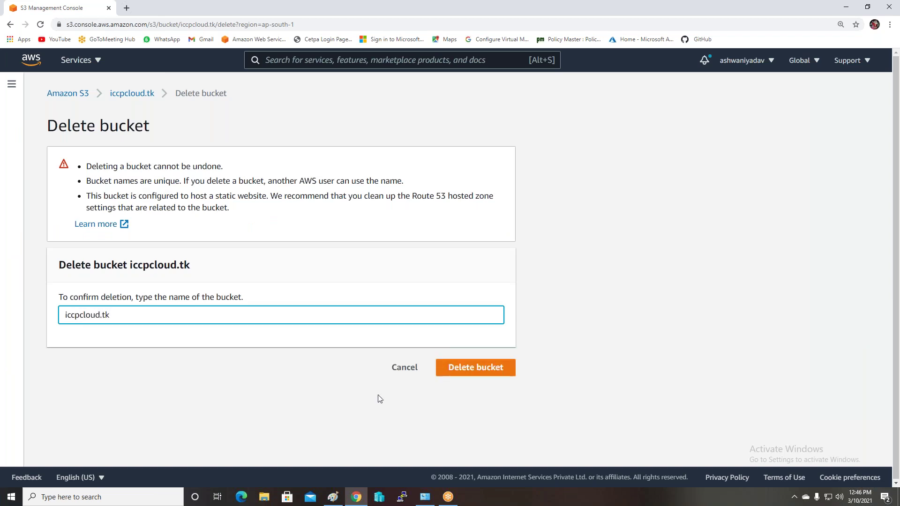
click(450, 373)
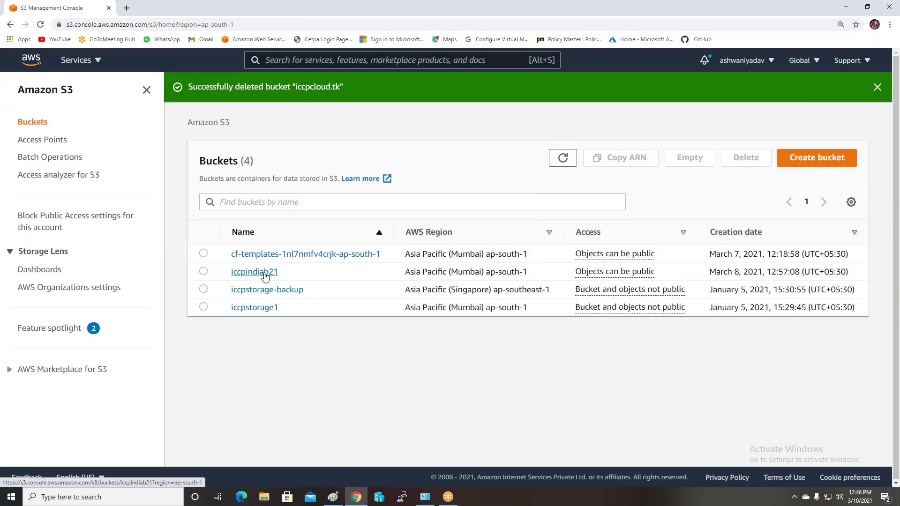
Check iccpindiab21 has no object versions, then delete it by typing 'iccpindiab21'
click(254, 274)
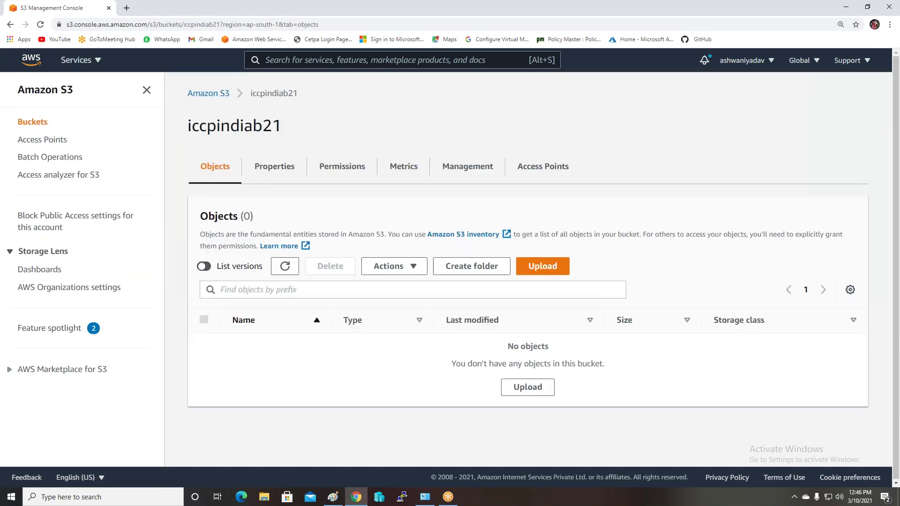
click(205, 266)
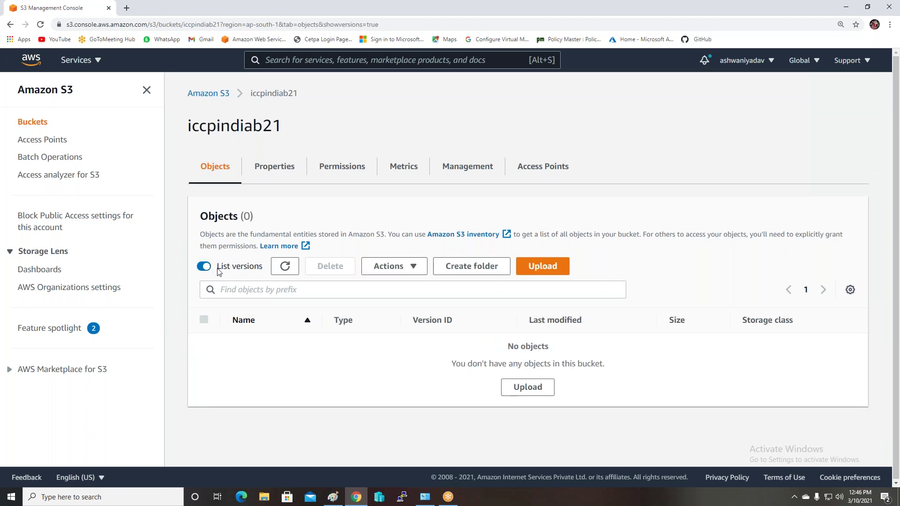
click(203, 96)
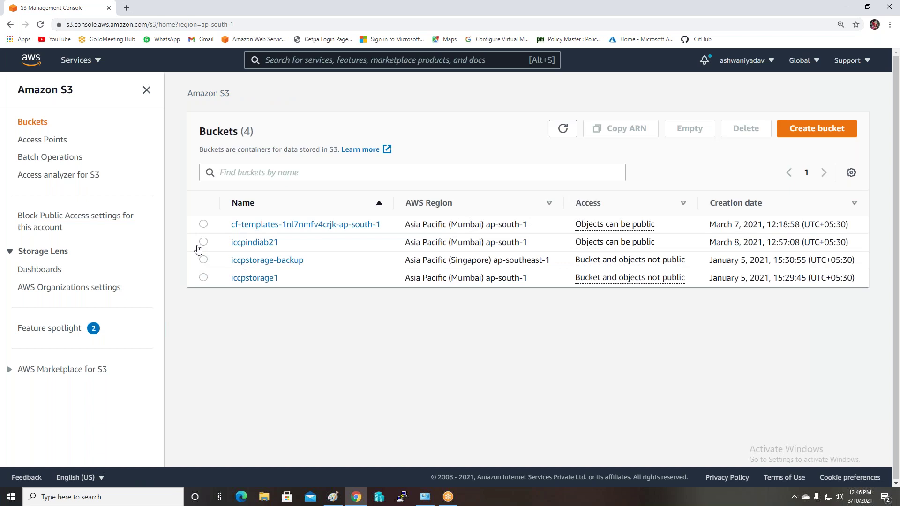
click(199, 244)
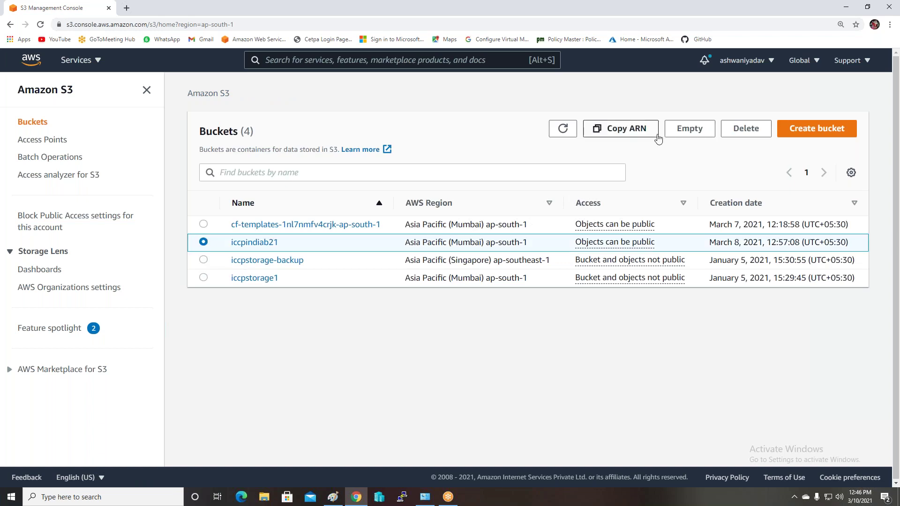
click(745, 129)
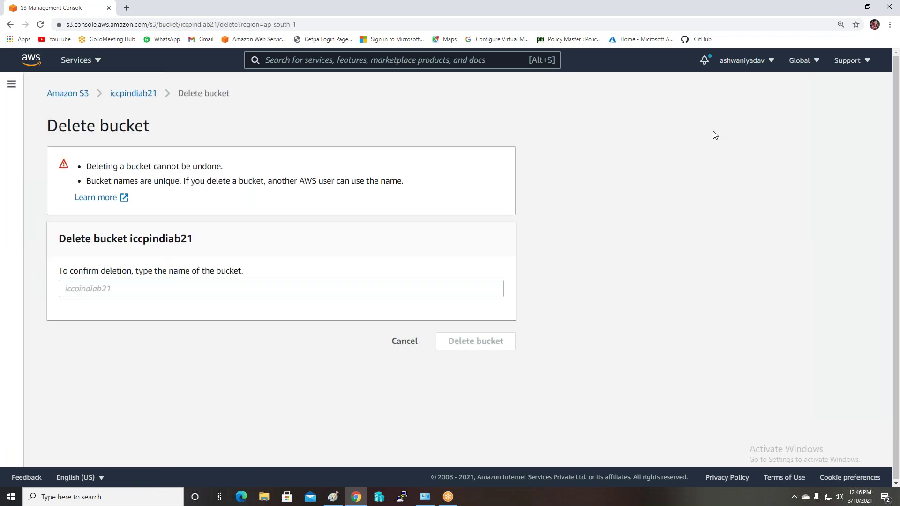
click(94, 285)
text(iccpin)
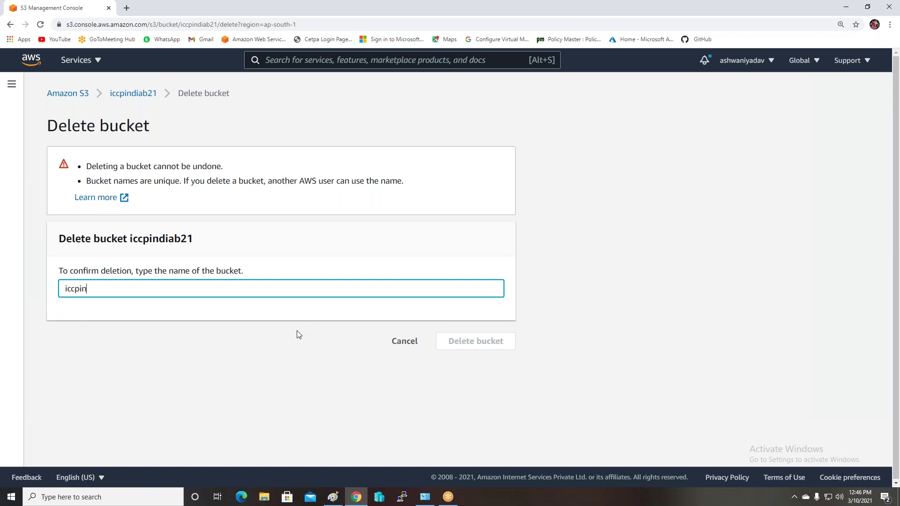
text(diab21)
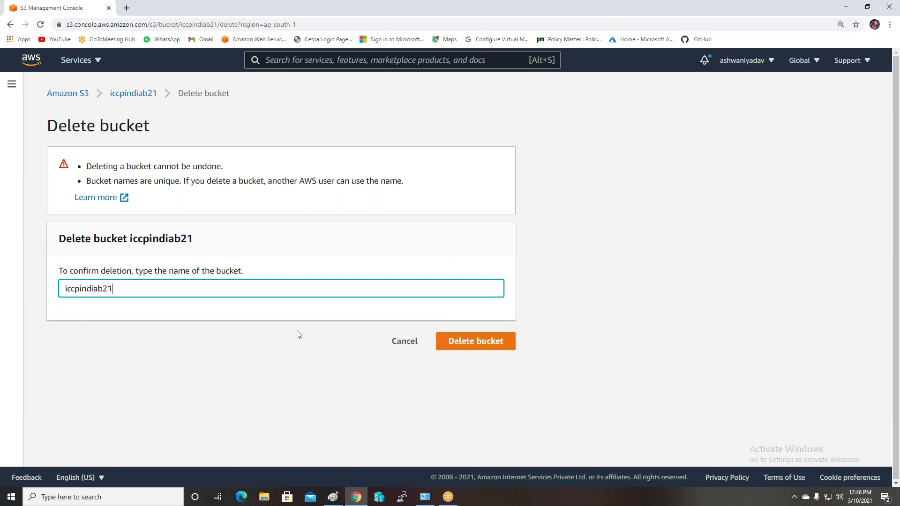
click(475, 345)
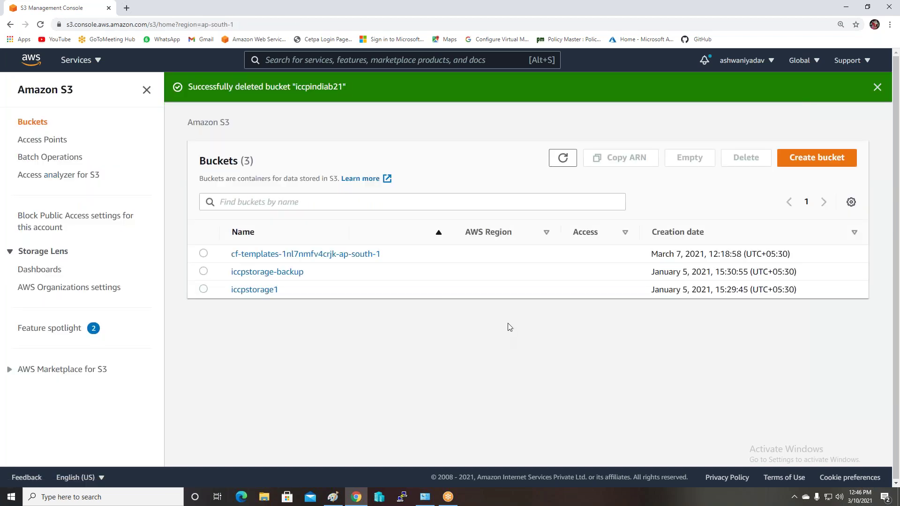
Permanently delete both objects (20.4 KB) from cf-templates-1nl7nmfv4crjk-ap-south-1
click(234, 255)
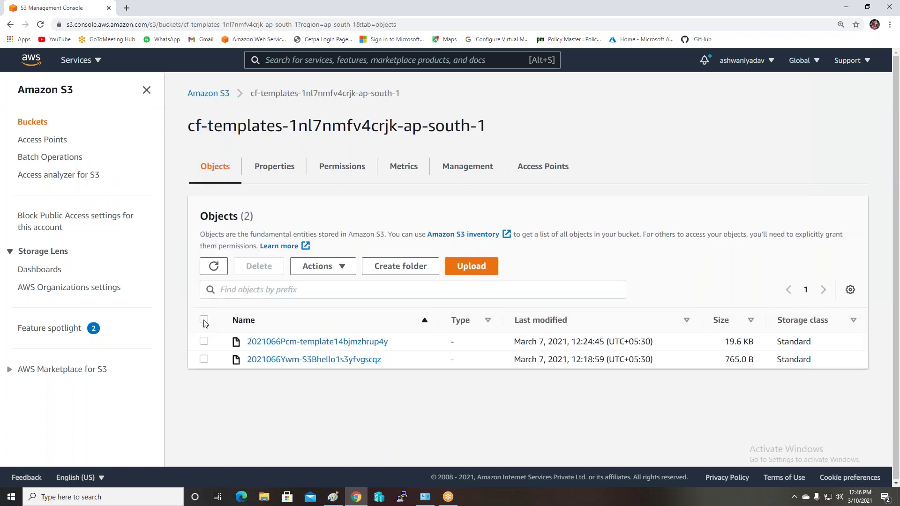
click(204, 320)
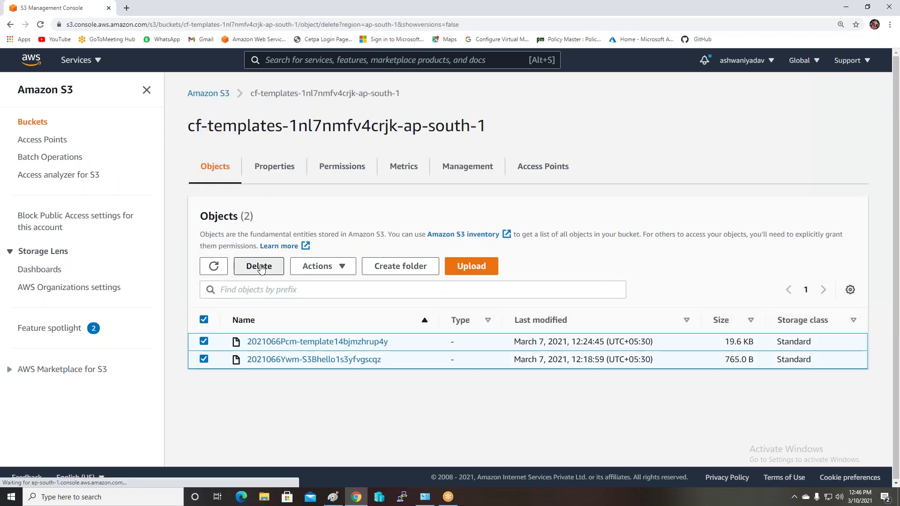
click(259, 266)
click(89, 408)
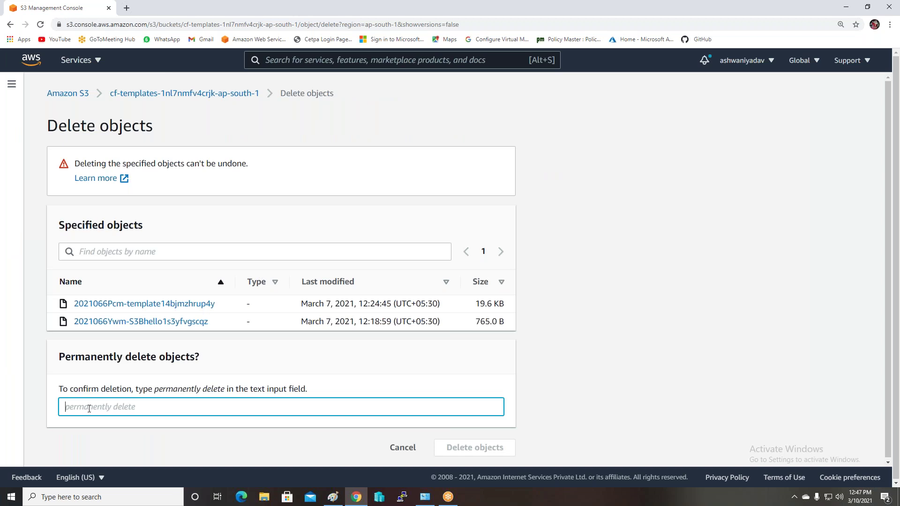
text(permanently delete)
click(447, 448)
click(837, 134)
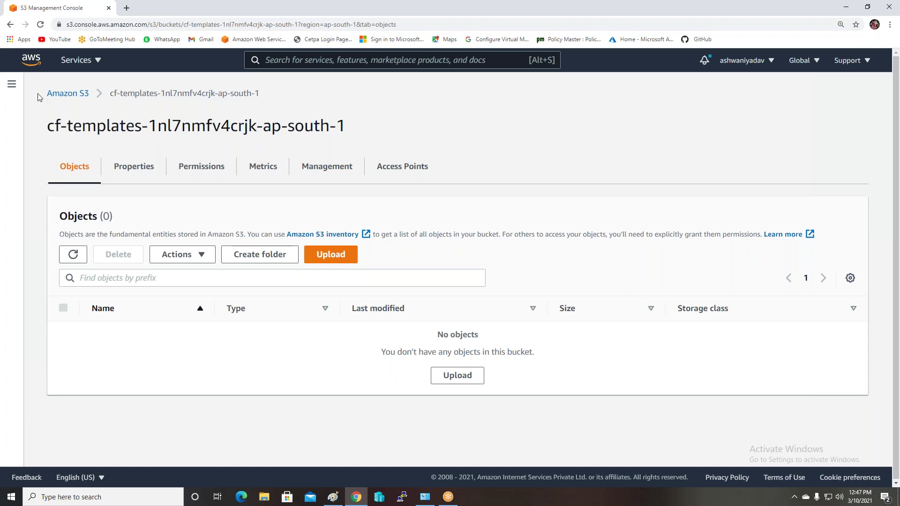
click(60, 94)
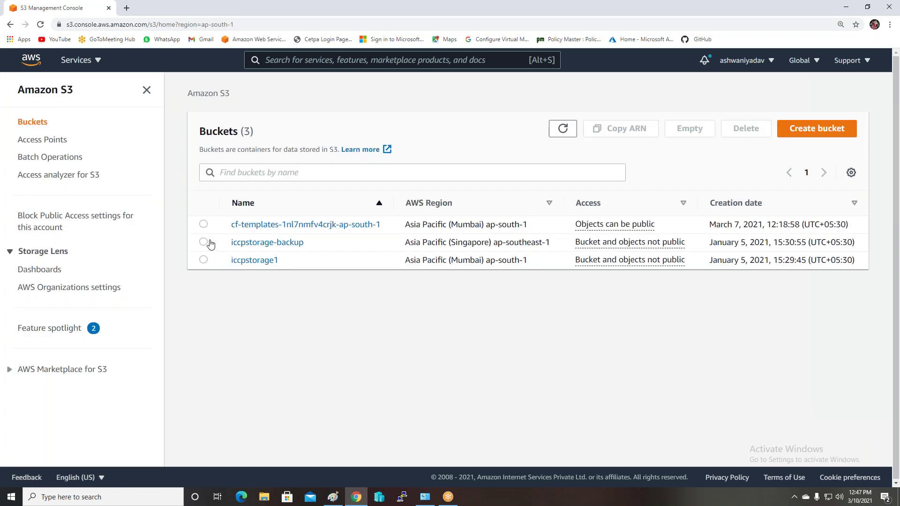
Delete the cf-templates-1nl7nmfv4crjk-ap-south-1 bucket, pasting its name as confirmation
click(202, 225)
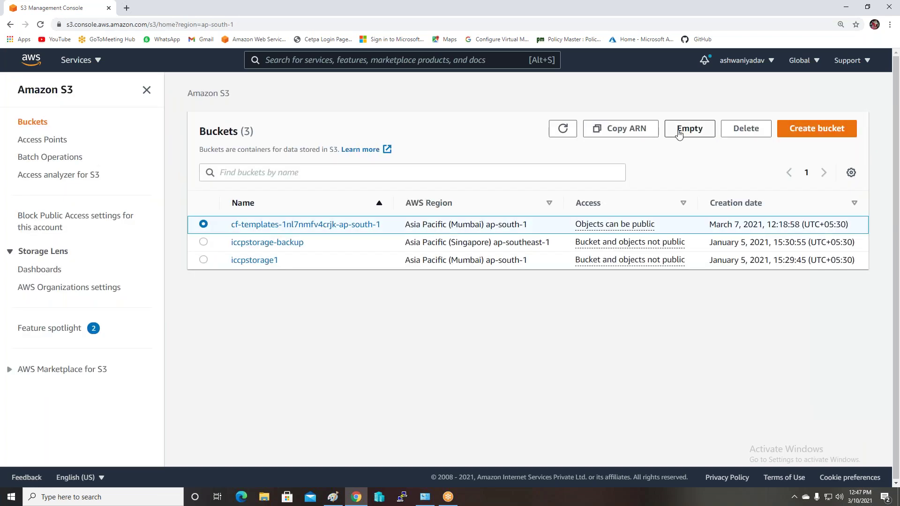
click(740, 129)
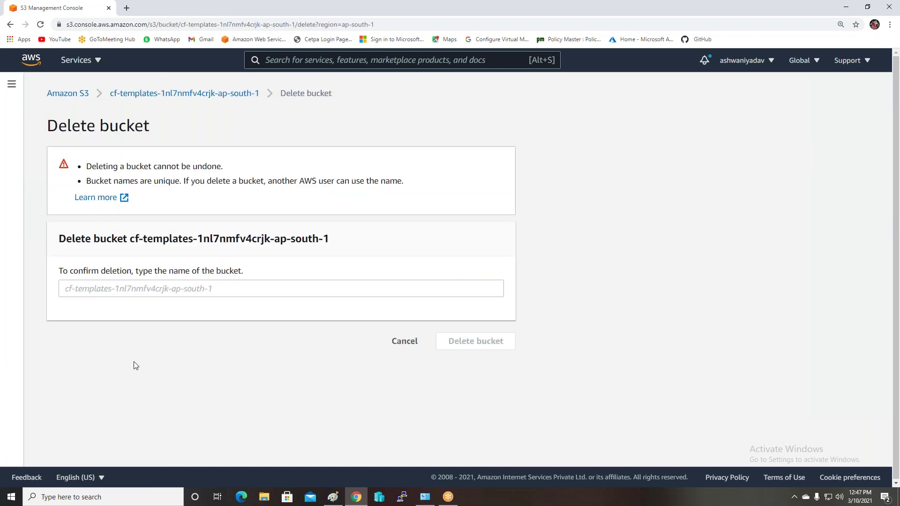
drag(330, 242, 129, 246)
key(ctrl+c)
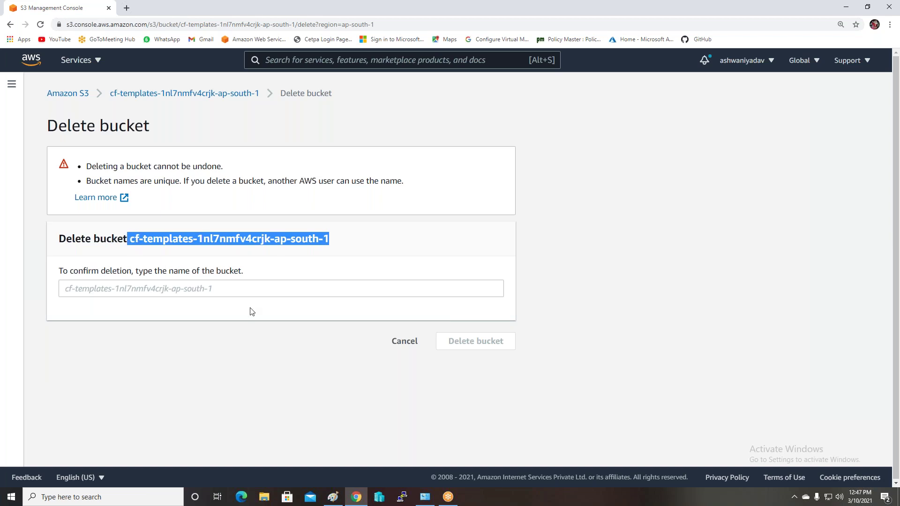
click(71, 293)
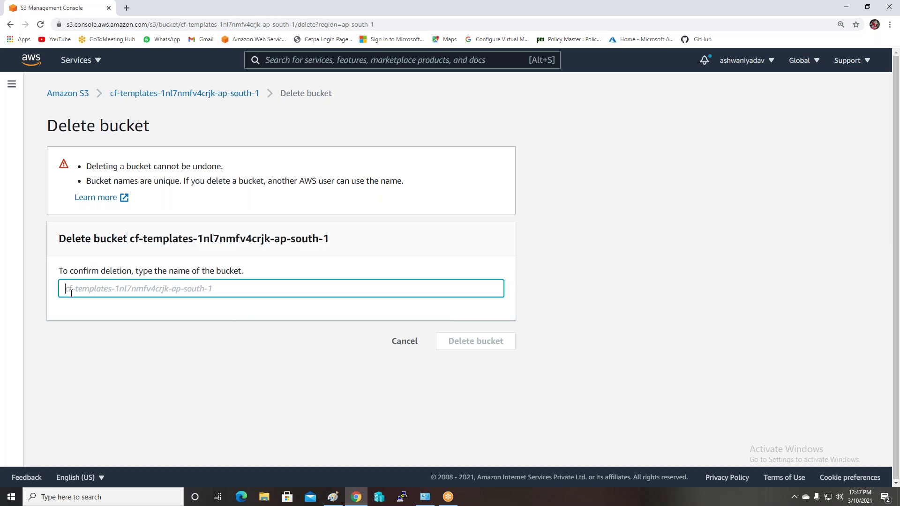
key(ctrl+v)
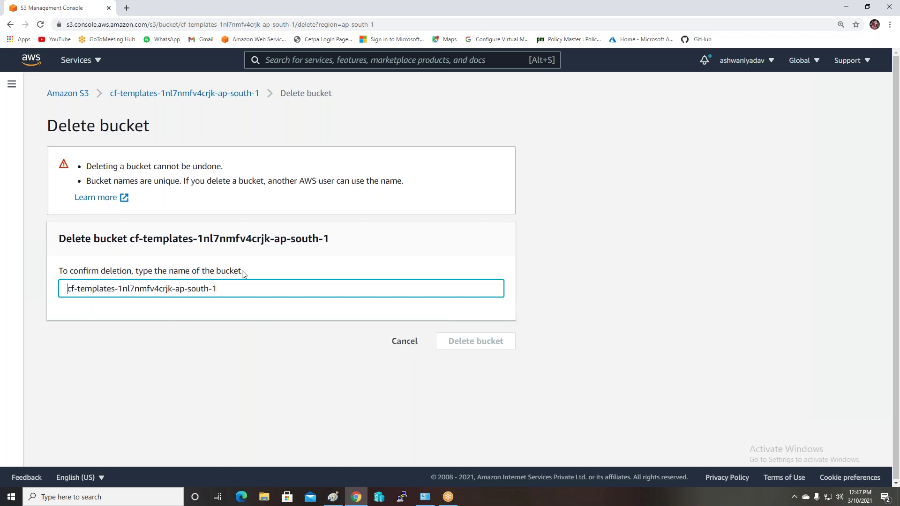
key(BackSpace)
click(497, 349)
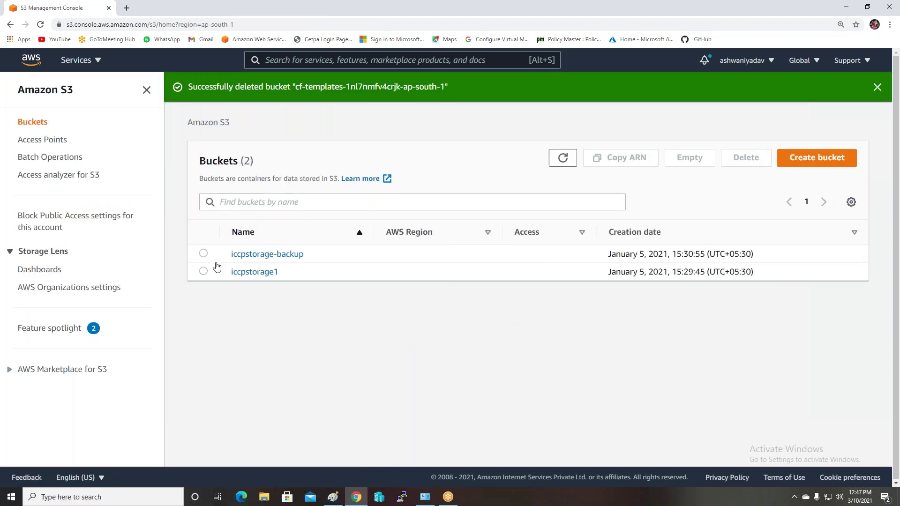
click(255, 254)
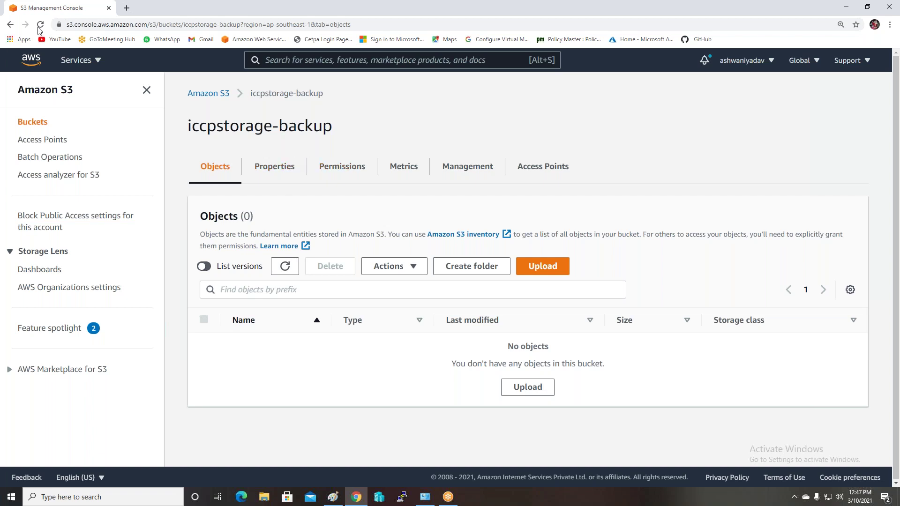
Begin deleting the iccpstorage-backup bucket, then back out without deleting it
click(11, 25)
click(213, 97)
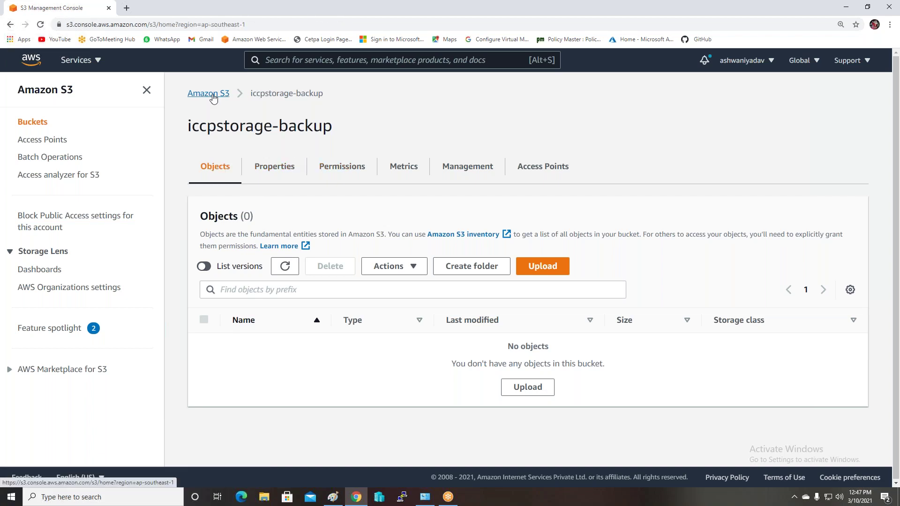
click(211, 226)
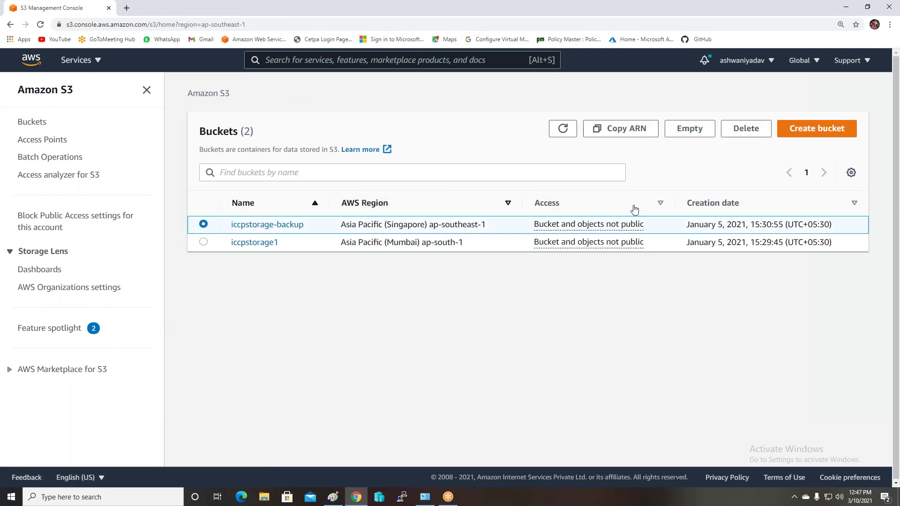
click(743, 129)
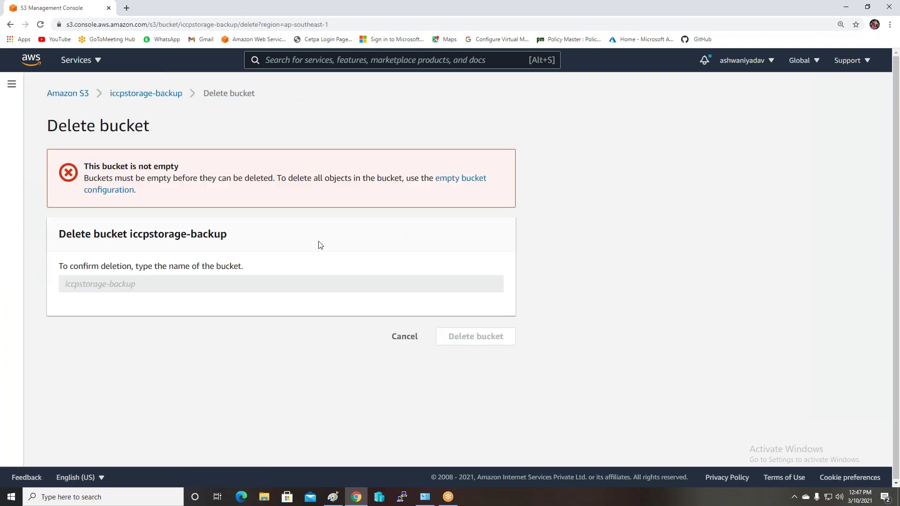
click(10, 24)
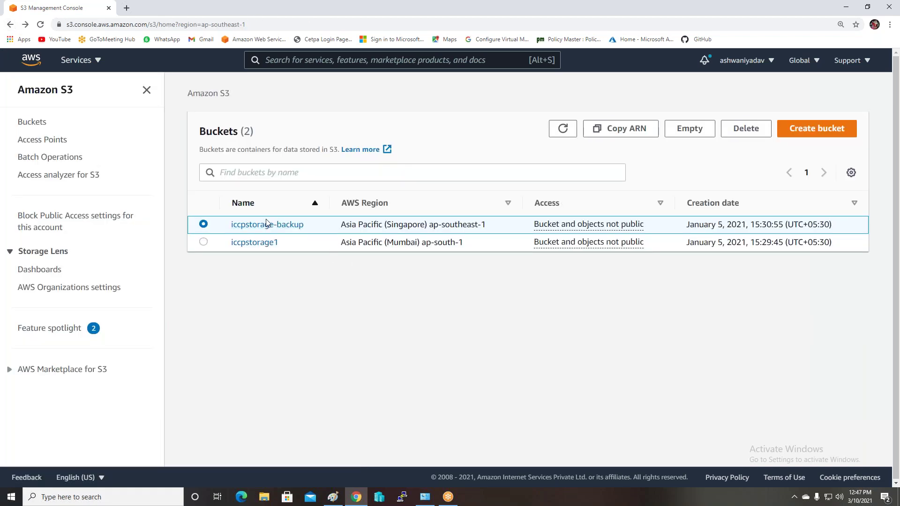
List versions in iccpstorage-backup and select the New folder/ and anant/ folders
click(267, 225)
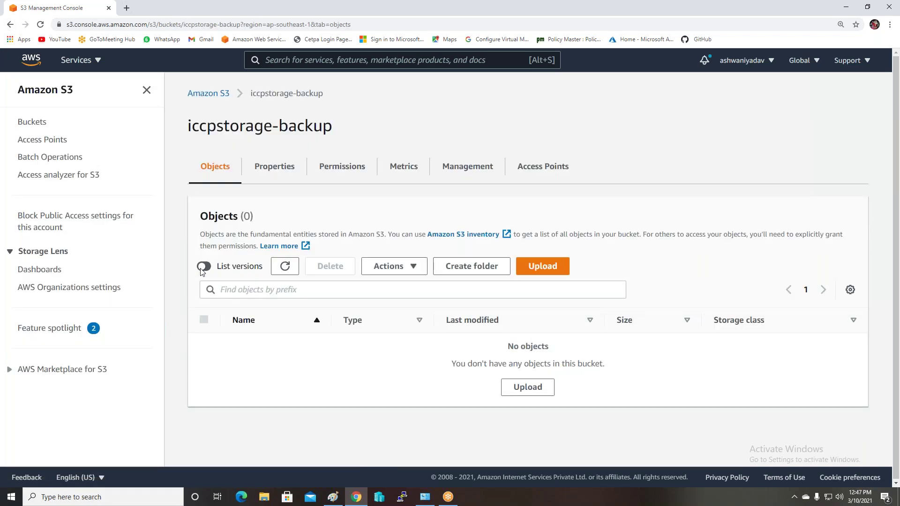
click(203, 269)
click(204, 320)
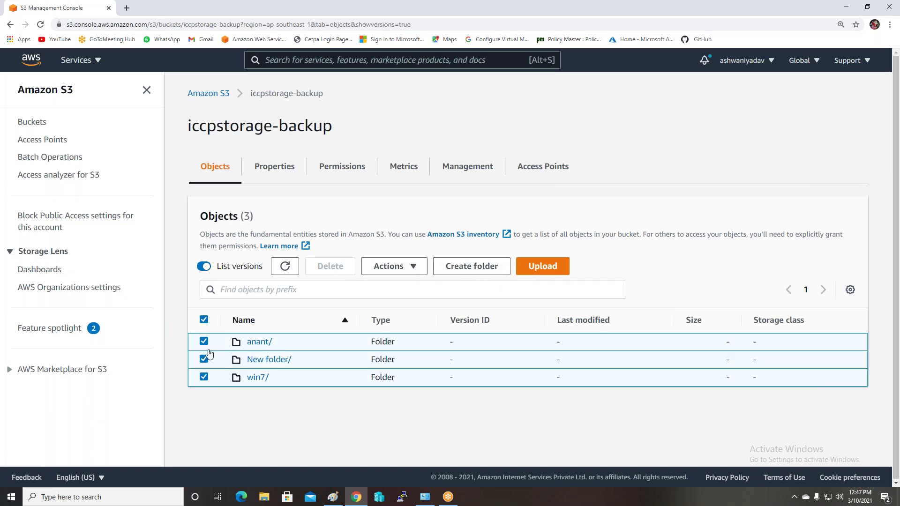
click(203, 321)
click(204, 378)
click(204, 377)
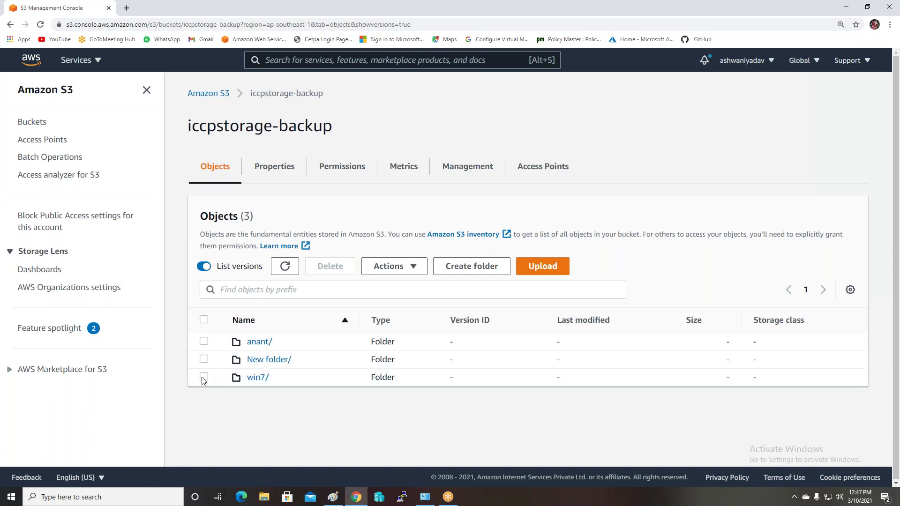
click(204, 359)
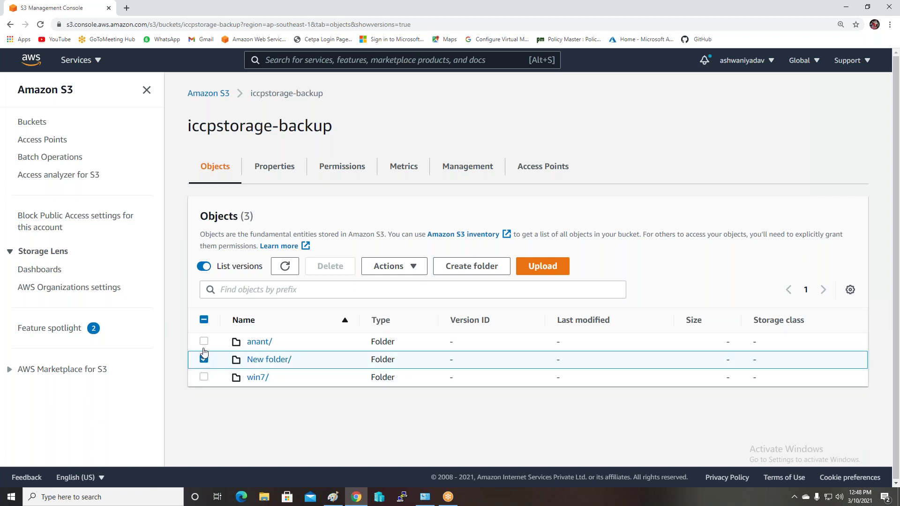
click(204, 341)
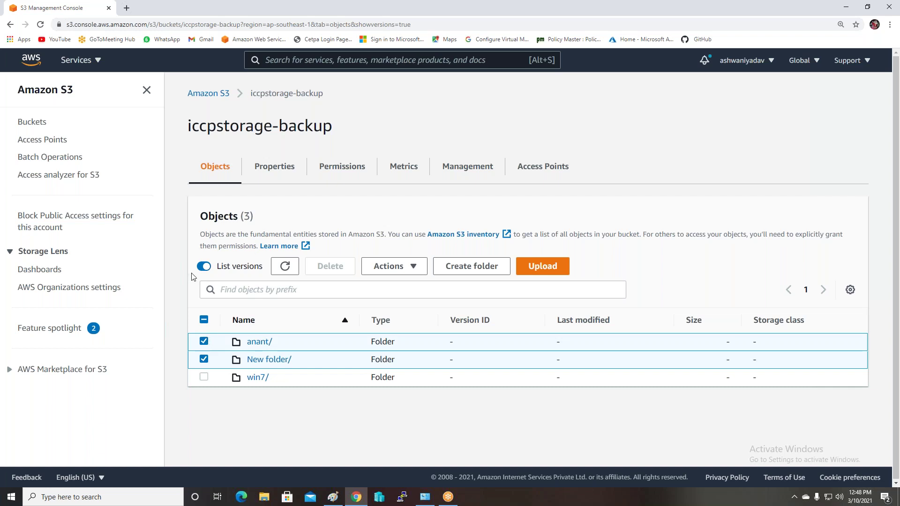
Review the bucket's permissions and its 0 lifecycle and 0 replication rules
click(337, 170)
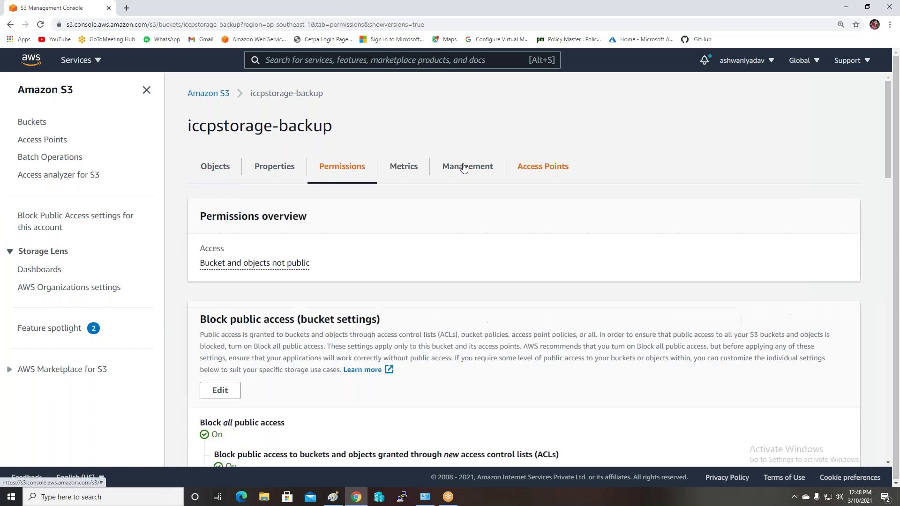
click(463, 168)
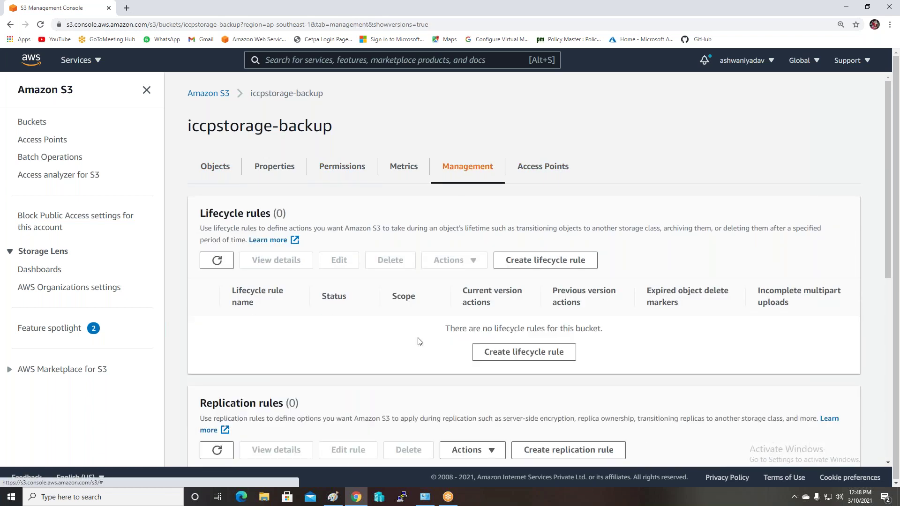
scroll(419, 341, down, 3)
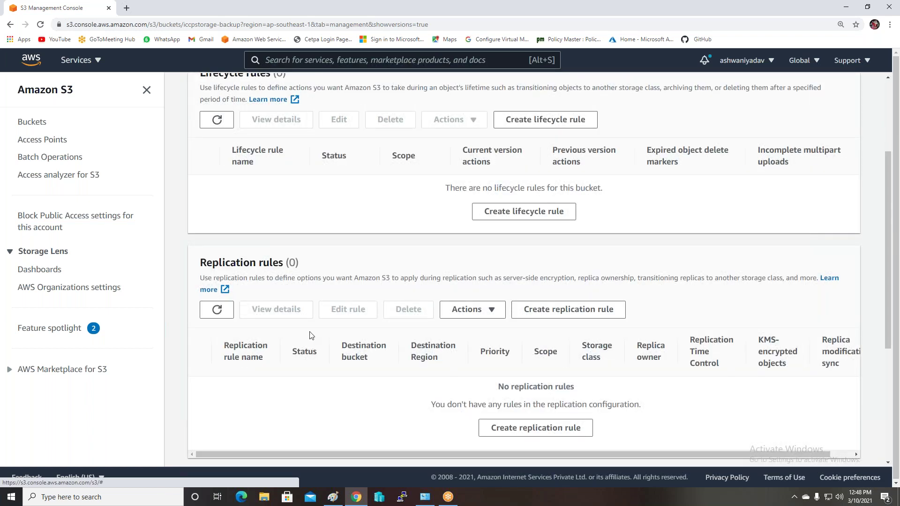
scroll(312, 335, up, 3)
click(208, 94)
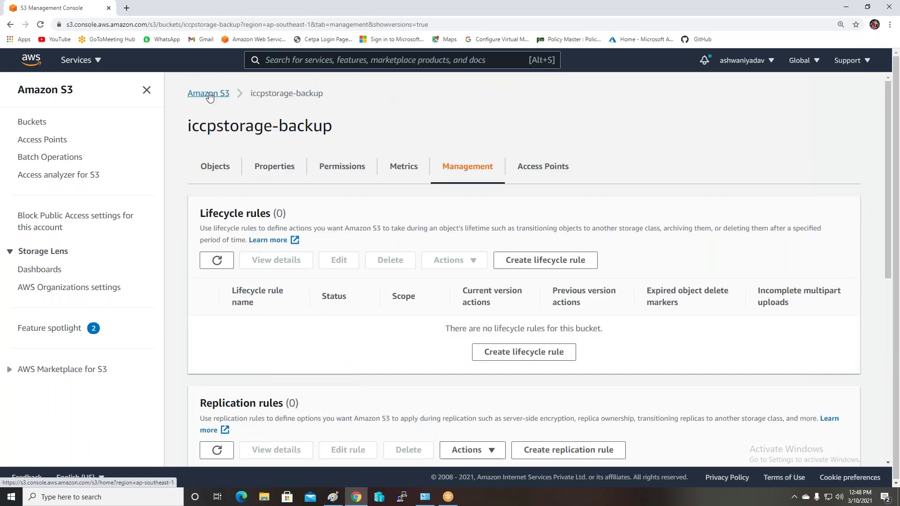
Permanently delete my drive/ and System Volume Information/ (4 objects, 11.6 KB) from iccpstorage1
click(254, 242)
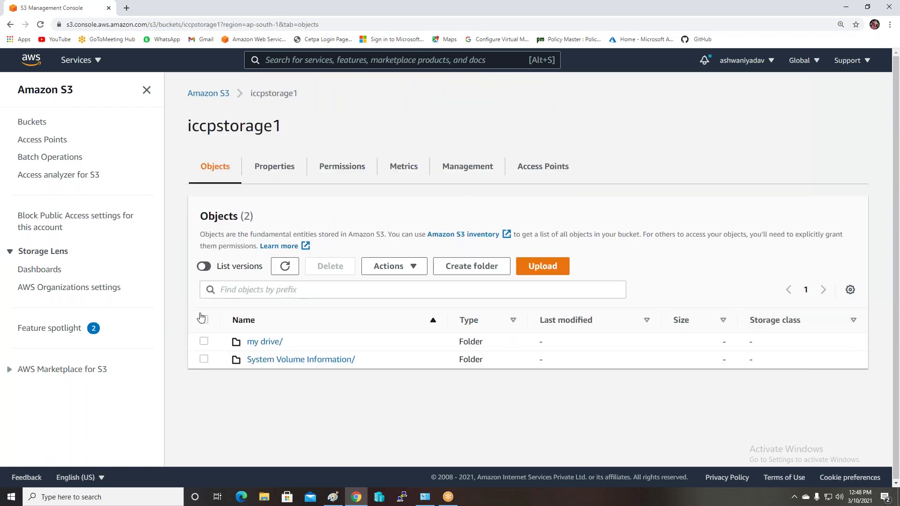
click(203, 320)
click(323, 268)
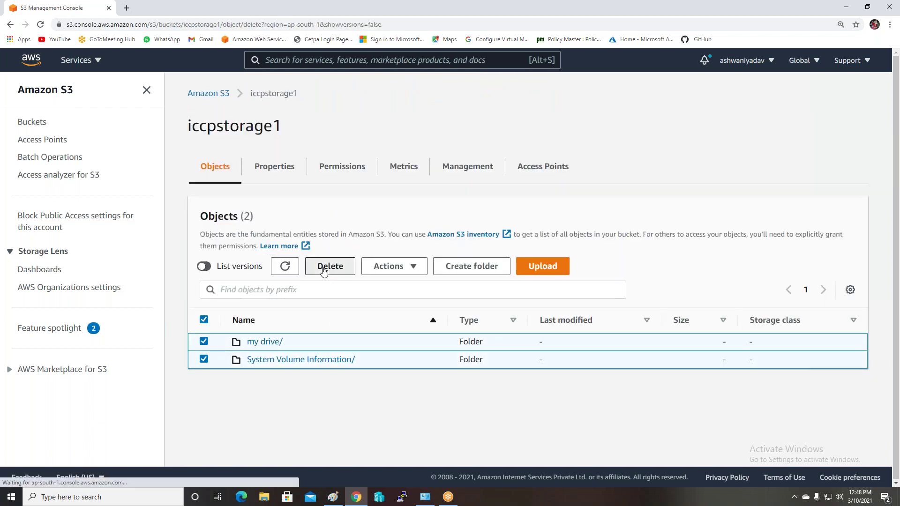
scroll(255, 348, down, 2)
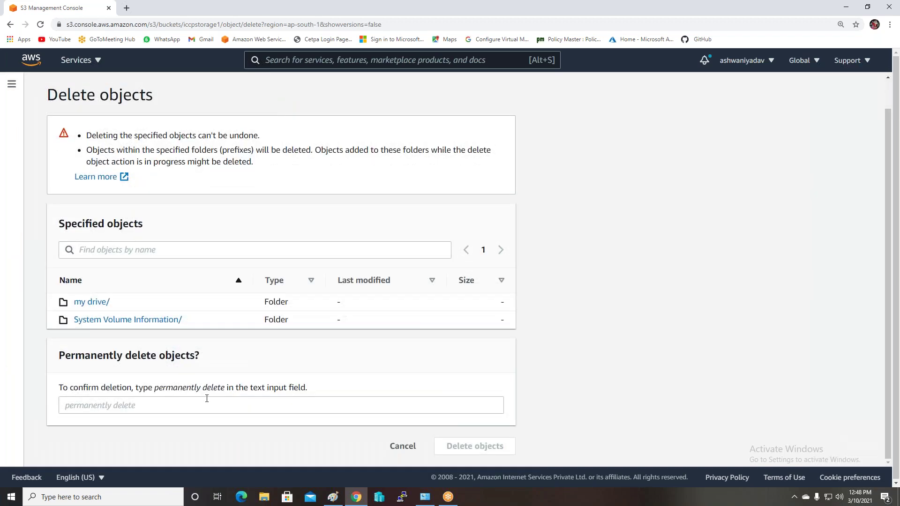
drag(223, 388, 156, 392)
key(ctrl+c)
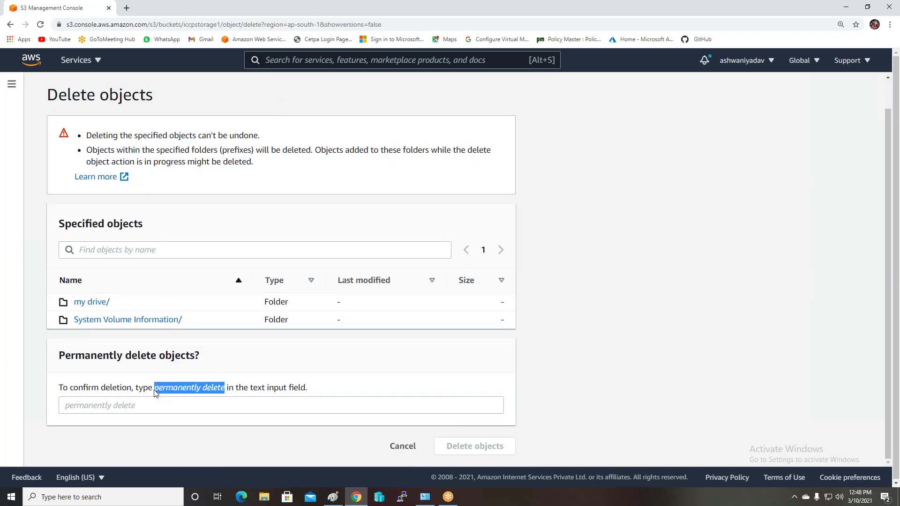
click(176, 406)
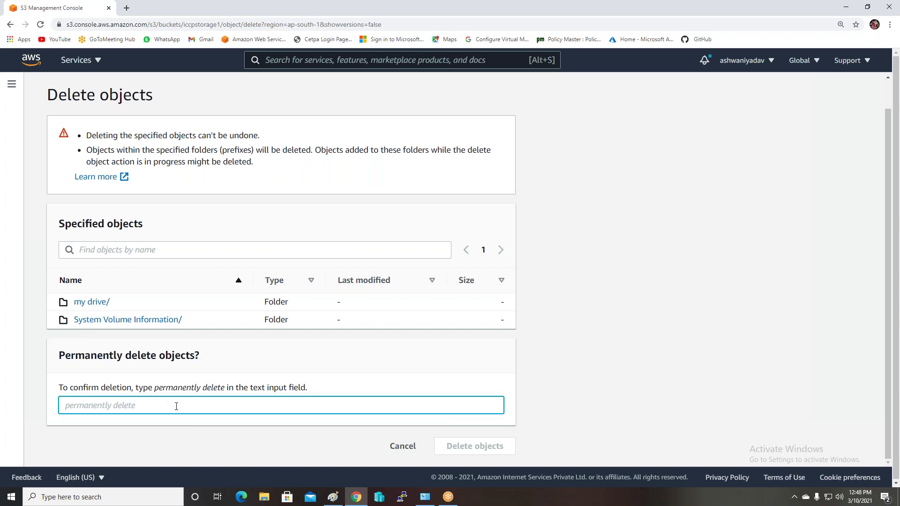
key(ctrl+v)
click(468, 445)
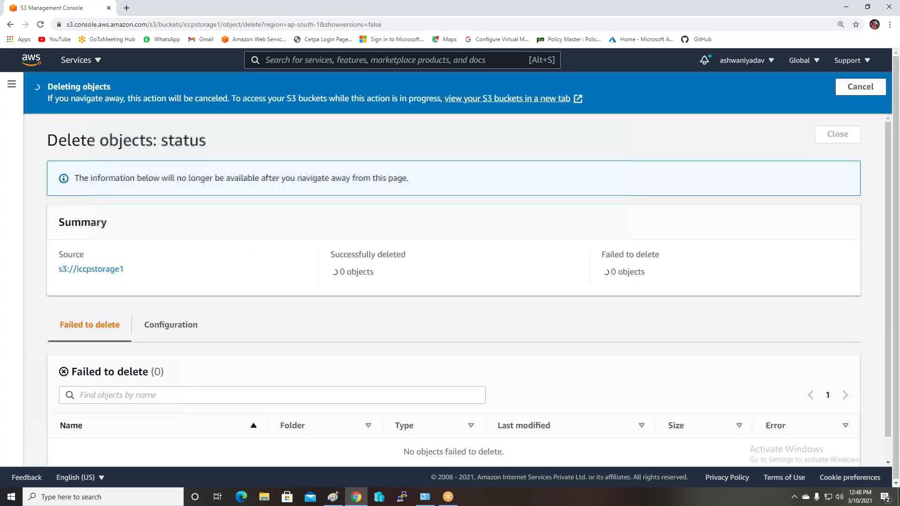
click(837, 134)
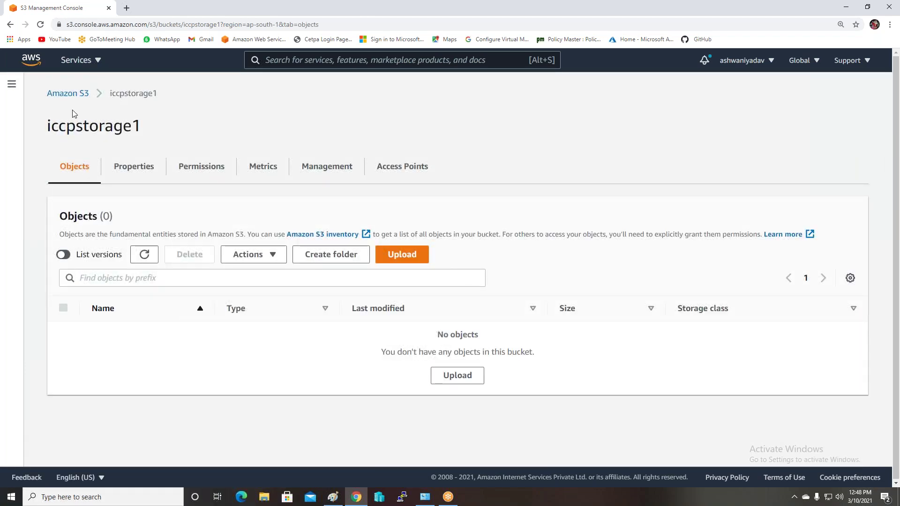
click(66, 94)
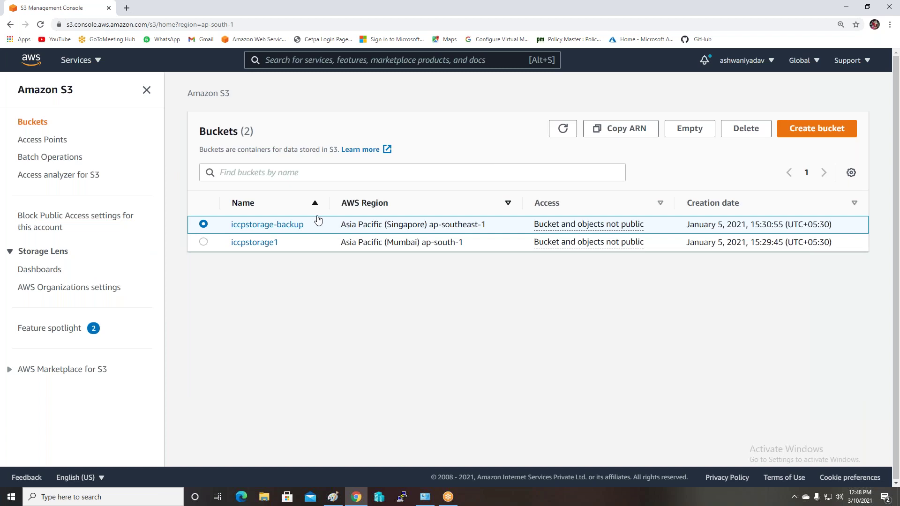
Try deleting the iccpstorage1 bucket and return to its contents since it isn't empty
click(204, 242)
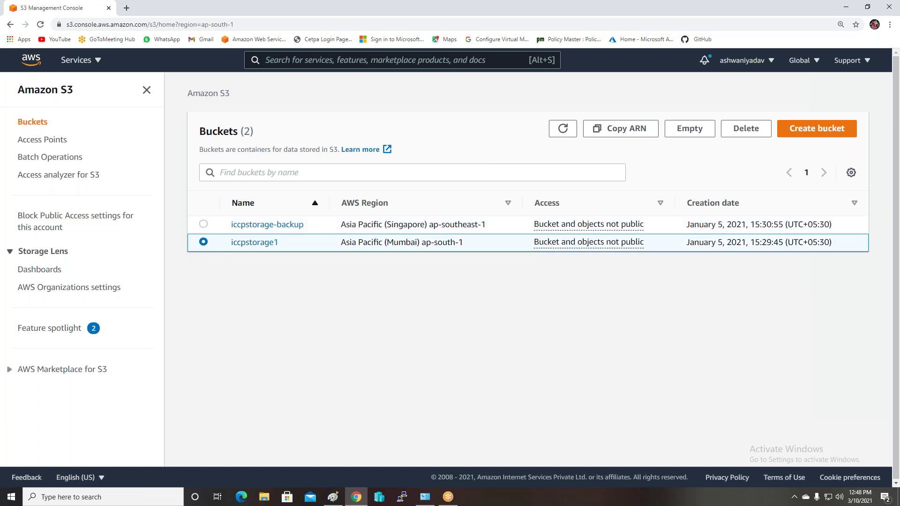
click(746, 129)
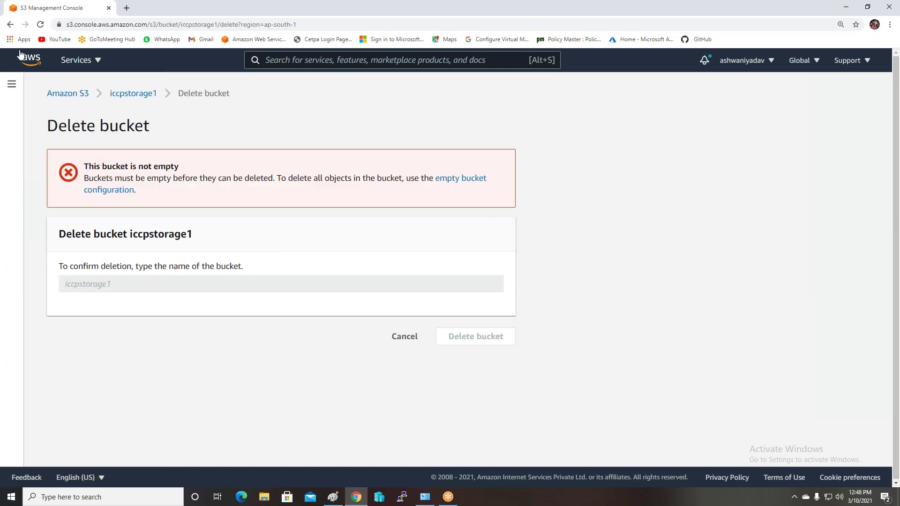
click(139, 97)
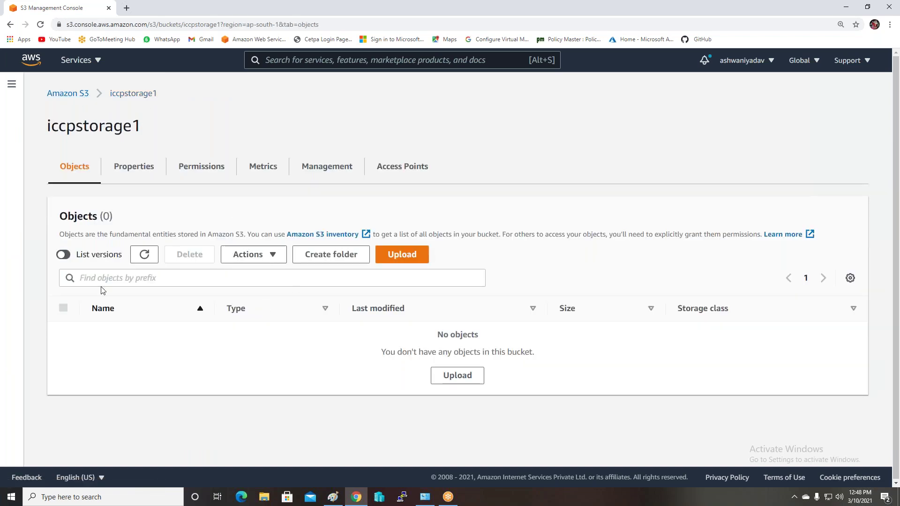
Turn on List versions in iccpstorage1 to reveal its five remaining versioned folders
click(63, 255)
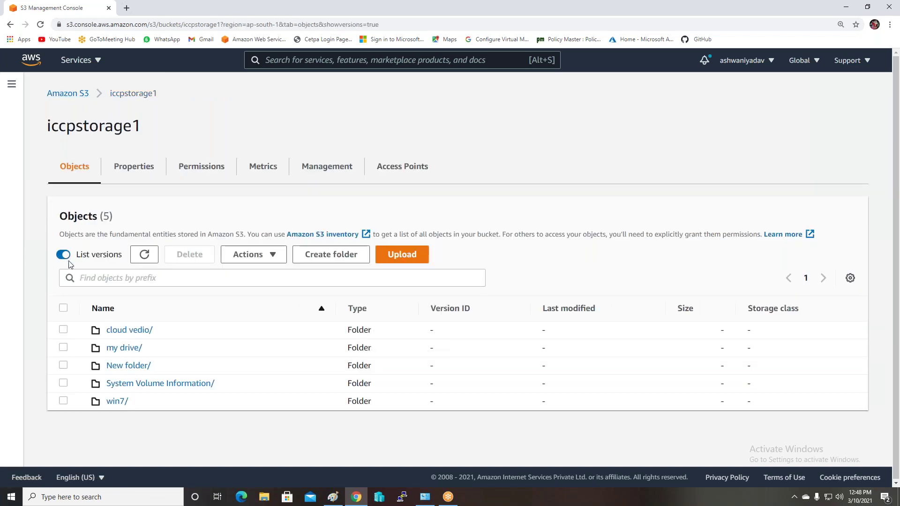
click(63, 308)
click(62, 330)
click(64, 348)
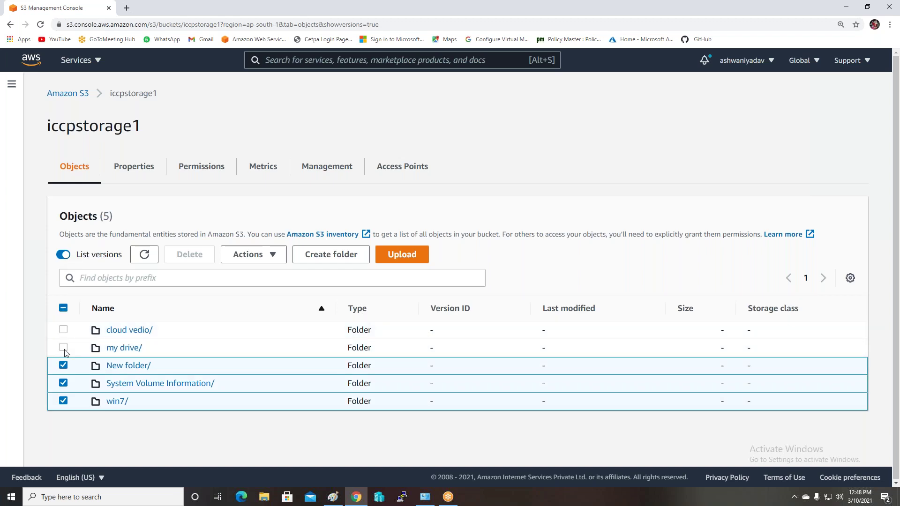
click(63, 365)
click(63, 383)
click(63, 401)
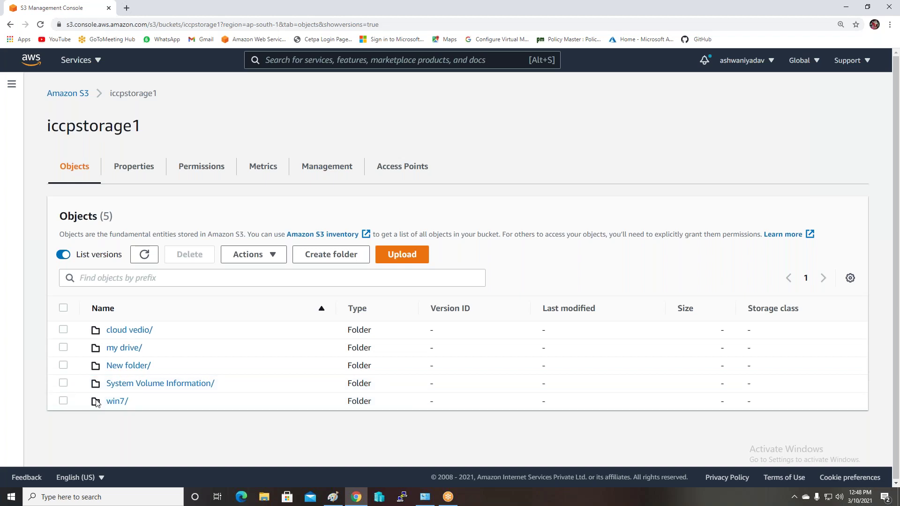
Confirm win7/boot/ is empty, then go back to the list of the two remaining buckets
click(108, 402)
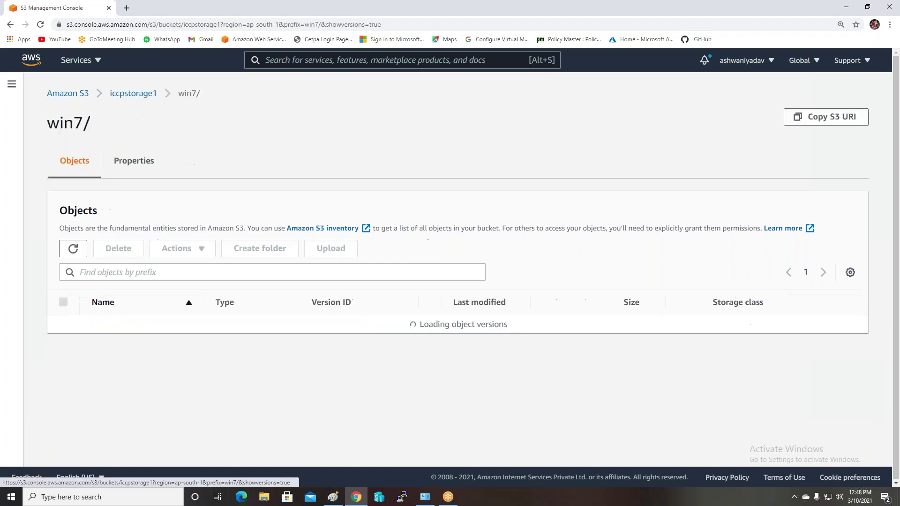
click(63, 303)
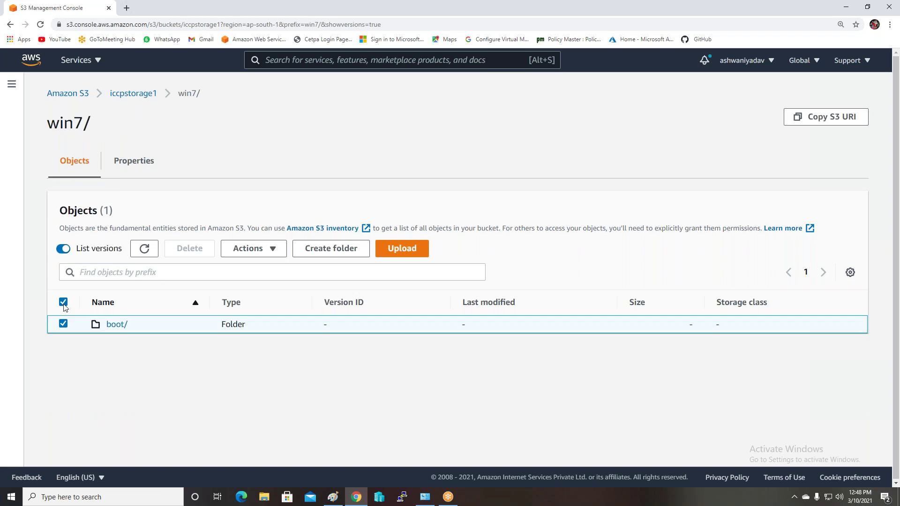
click(112, 326)
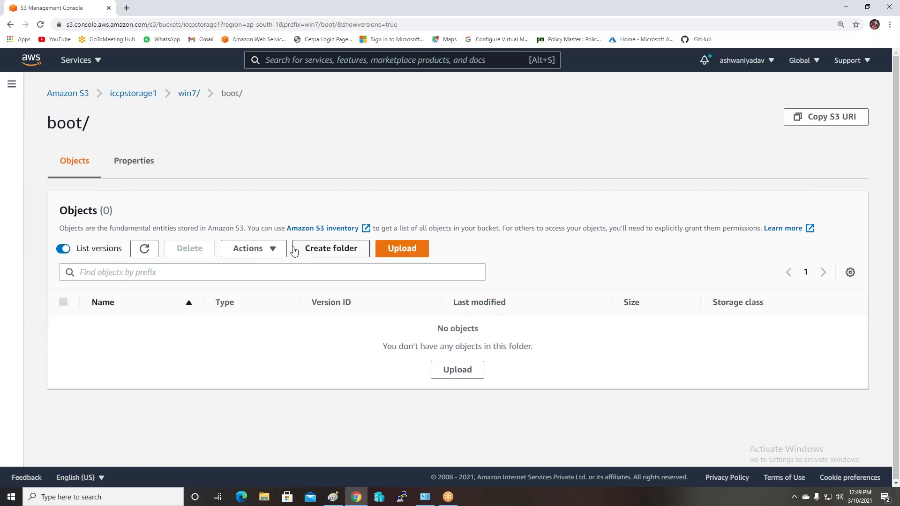
click(65, 94)
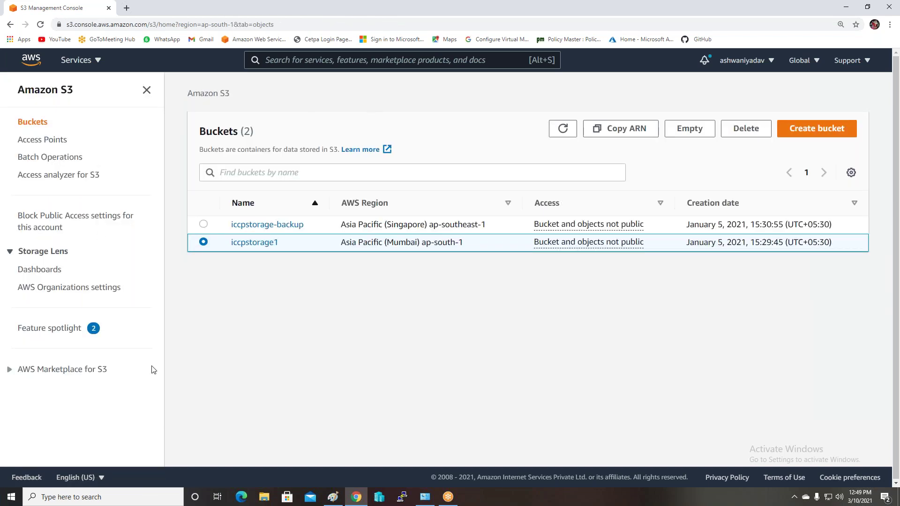
click(332, 497)
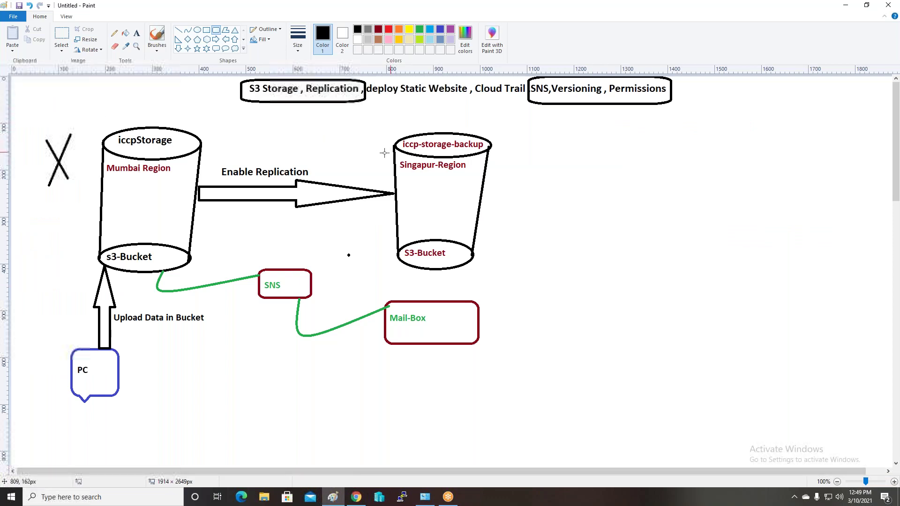
click(356, 496)
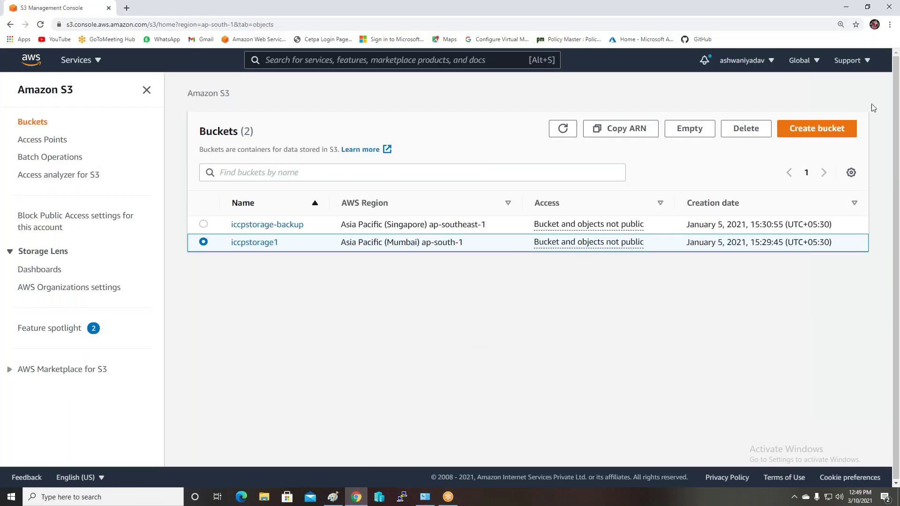
Start a new bucket named india-storage, keeping the Mumbai region
click(826, 133)
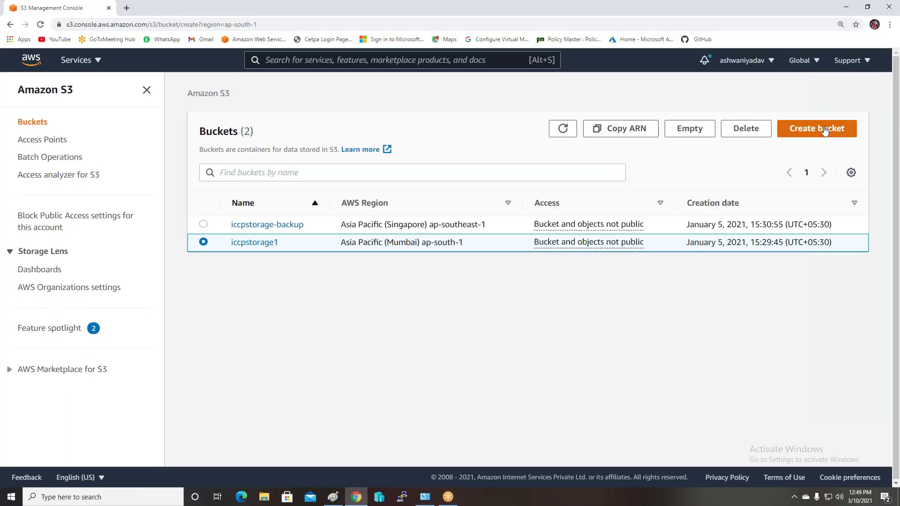
click(154, 233)
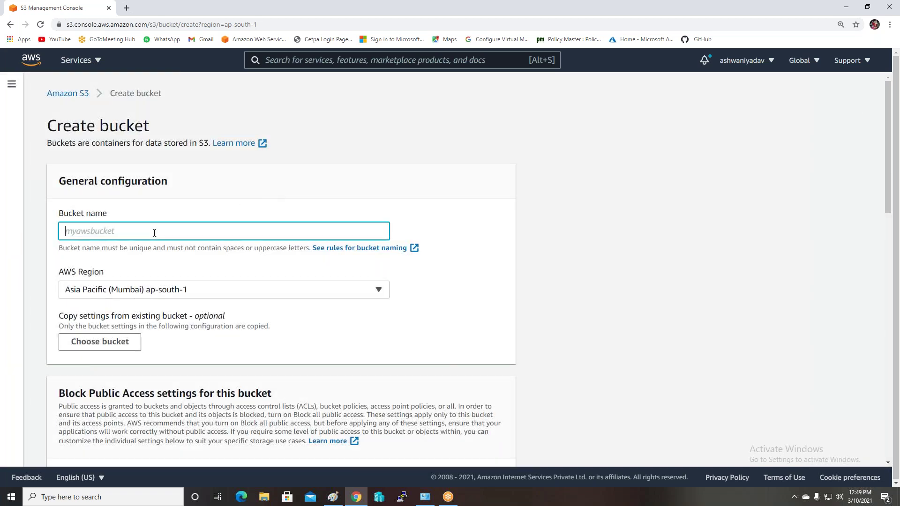
text(i)
click(148, 292)
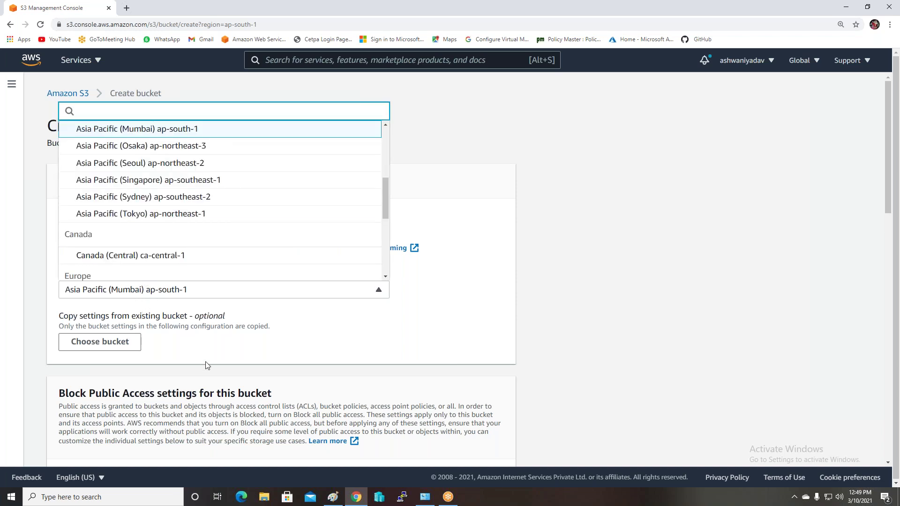
click(150, 128)
Turn off Block all public access and acknowledge the bucket may become public
scroll(198, 296, down, 2)
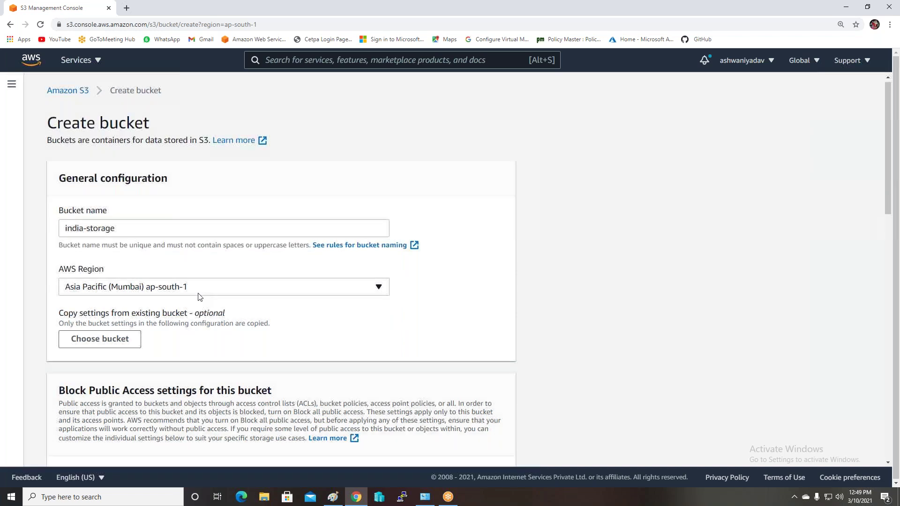
scroll(198, 296, down, 2)
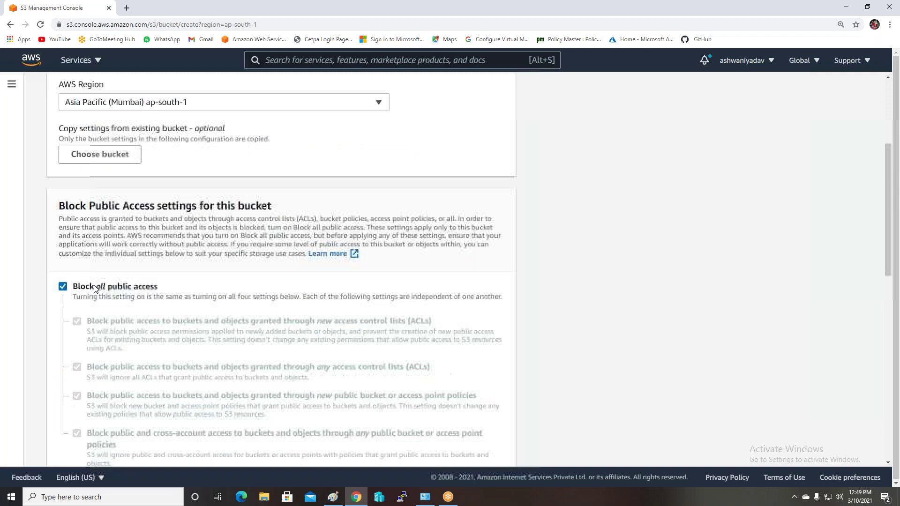
click(64, 288)
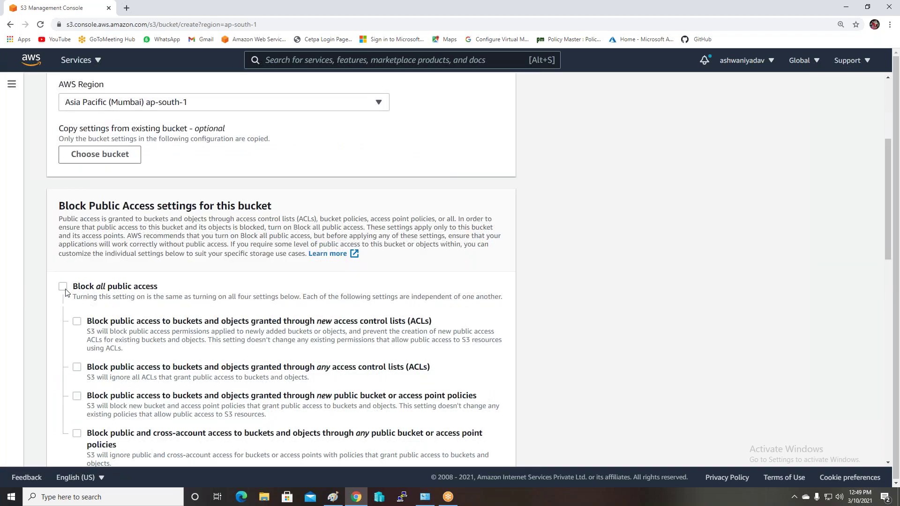
scroll(99, 286, down, 1)
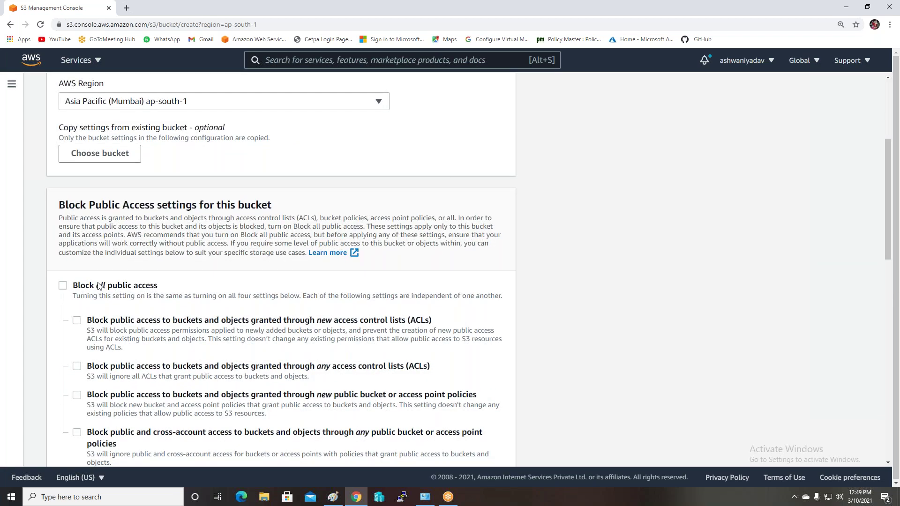
scroll(98, 277, down, 6)
click(99, 268)
Enable versioning and create the india-storage bucket
scroll(231, 263, down, 2)
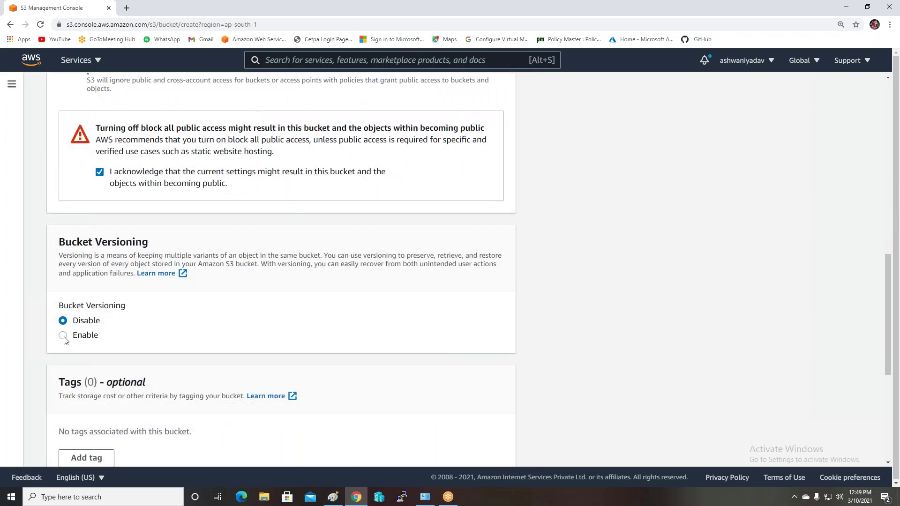
click(64, 338)
scroll(252, 322, down, 6)
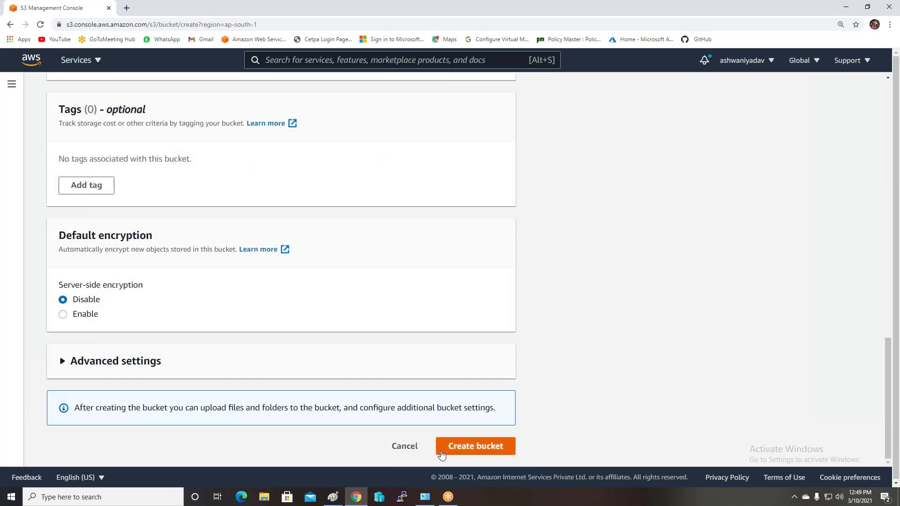
click(450, 447)
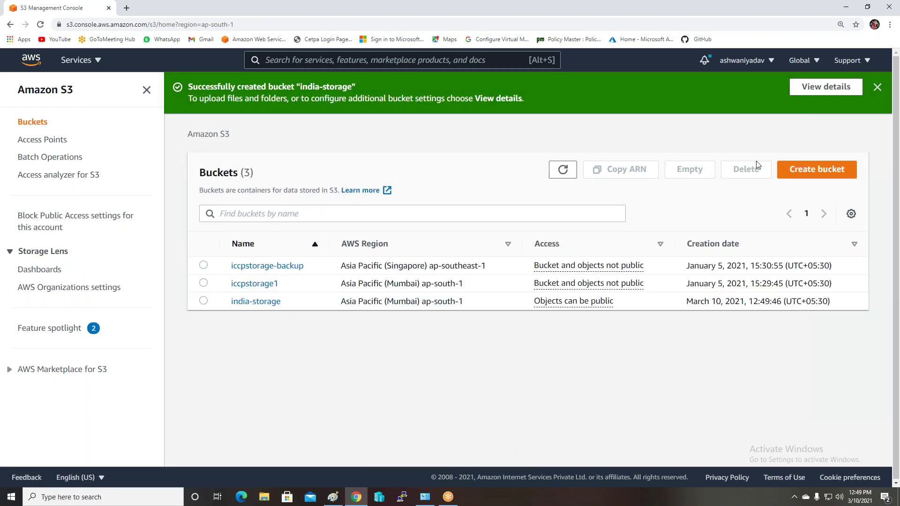
Start a new bucket named india-storage-backup in the Singapore (ap-southeast-1) region
click(803, 173)
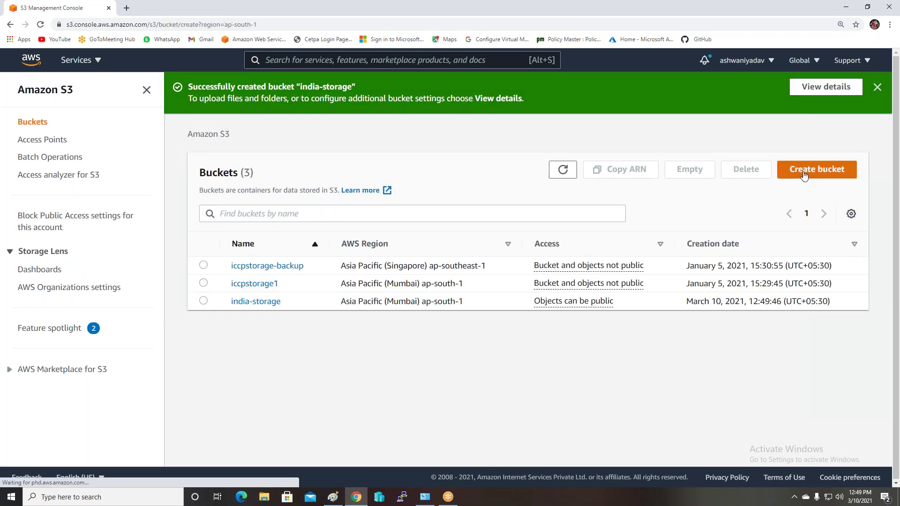
click(136, 231)
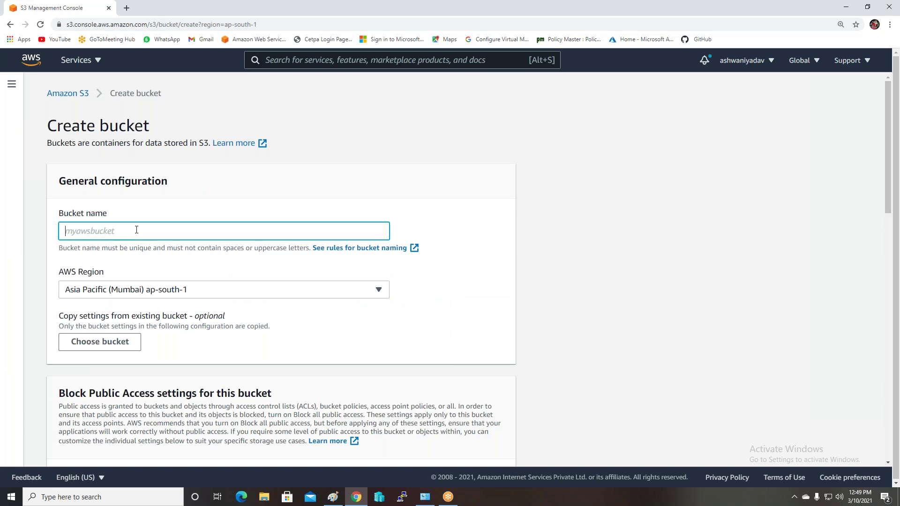
text(l)
key(BackSpace)
text(l)
click(160, 291)
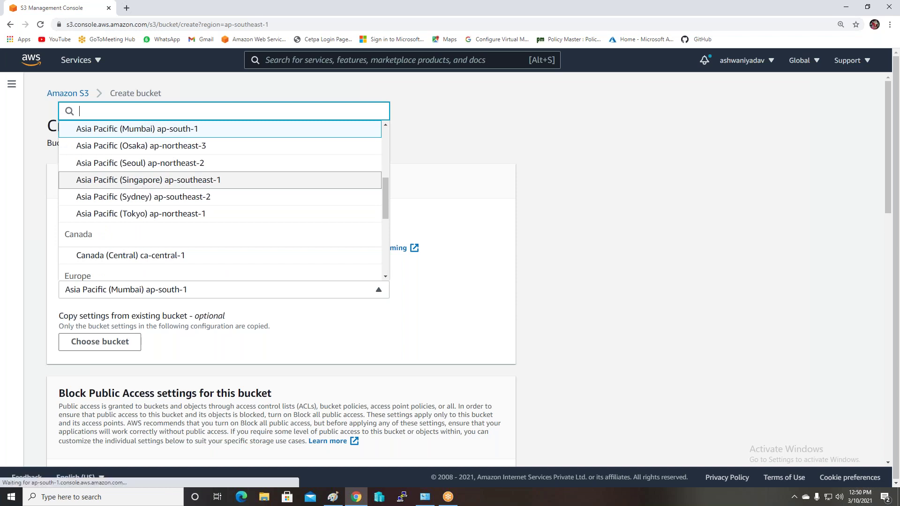
click(141, 181)
Turn off Block all public access and acknowledge the bucket may become public
scroll(660, 278, down, 3)
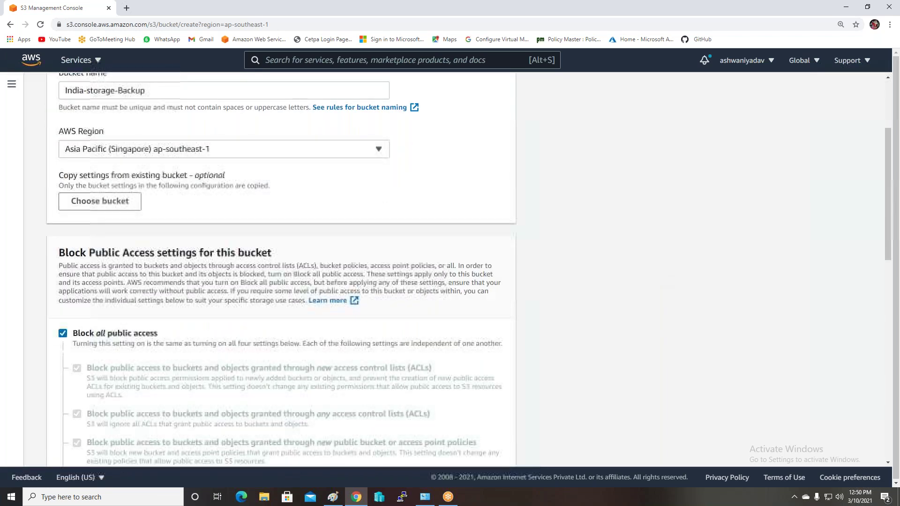
click(63, 333)
scroll(234, 342, down, 5)
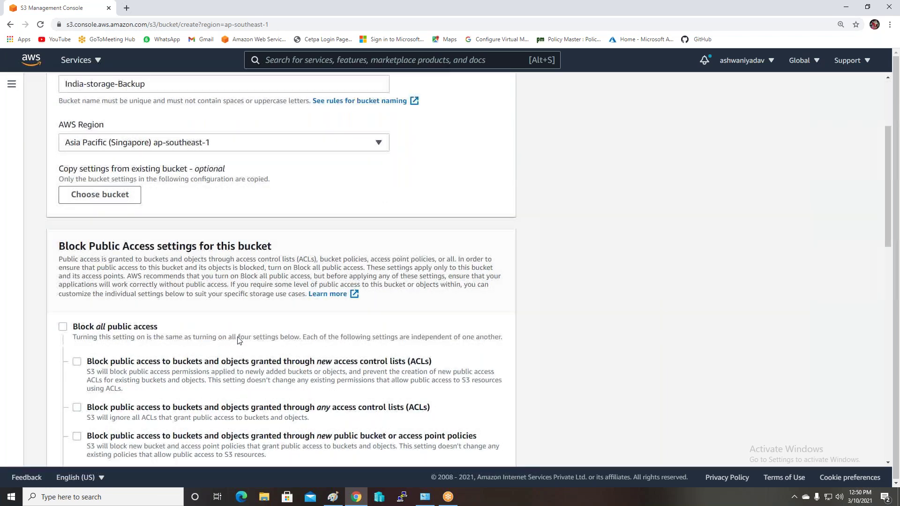
click(100, 361)
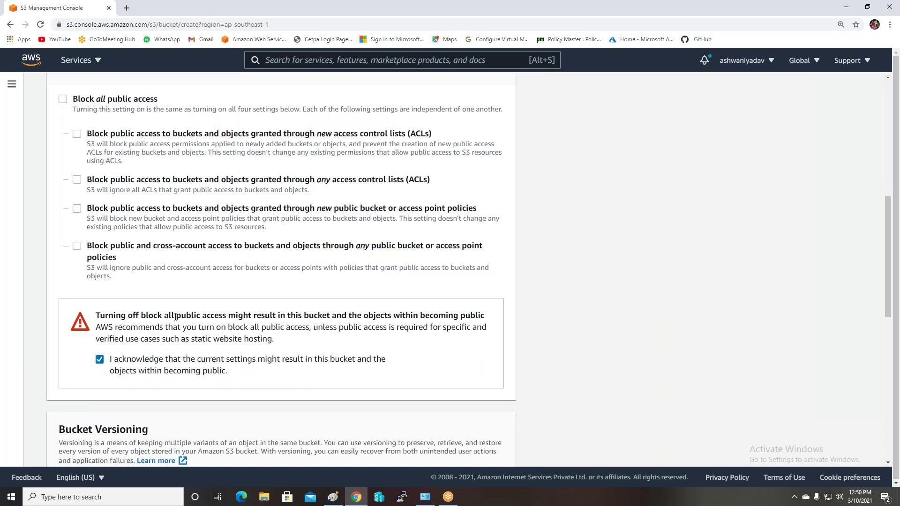
Enable versioning and submit the backup bucket for creation
scroll(175, 317, down, 4)
click(75, 335)
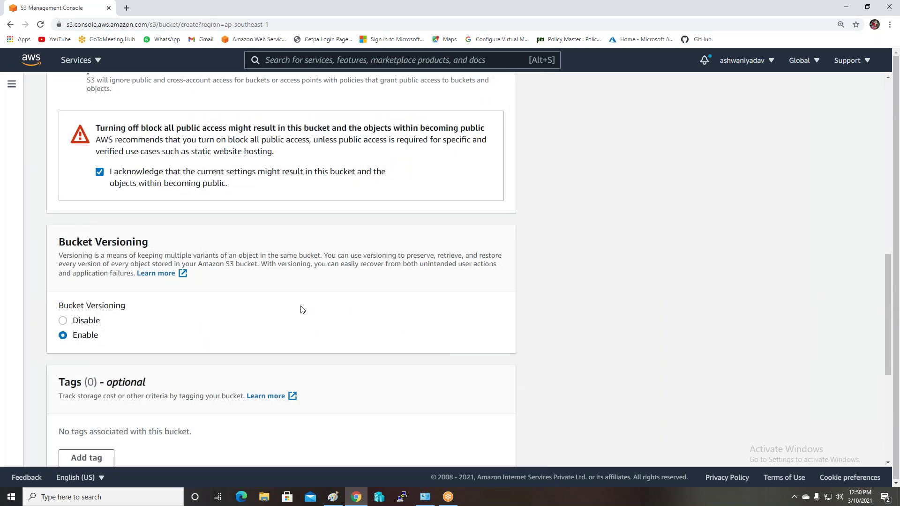
scroll(302, 309, down, 6)
click(461, 451)
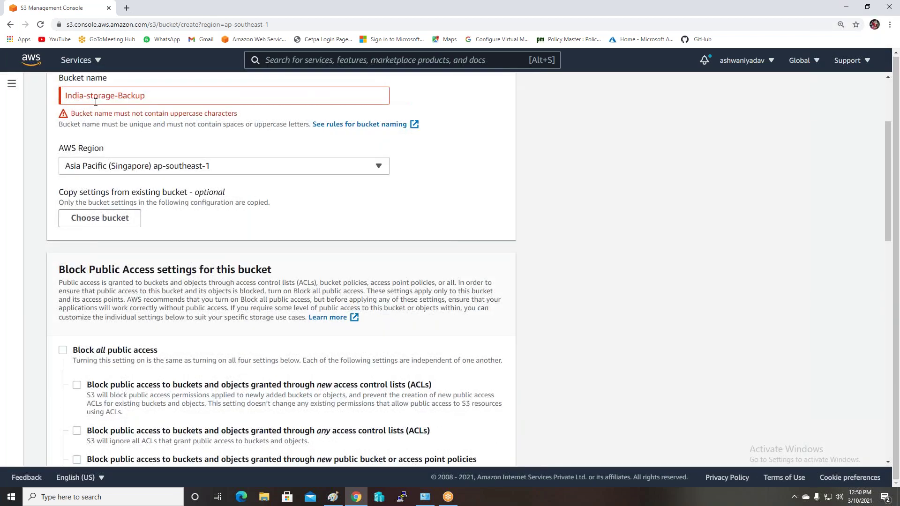
Fix the bucket name by changing the uppercase I to lowercase i, then retry
click(148, 97)
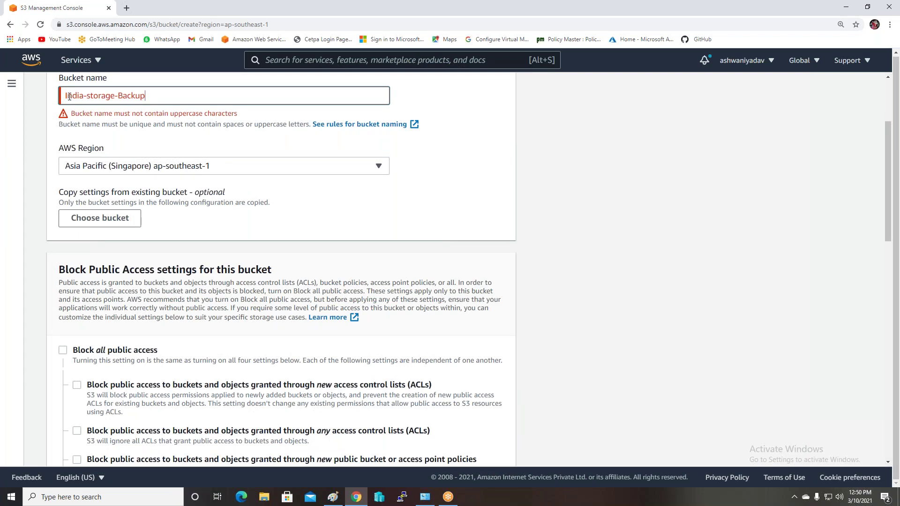
key(BackSpace)
text(i)
scroll(412, 331, down, 6)
scroll(422, 420, down, 10)
click(457, 448)
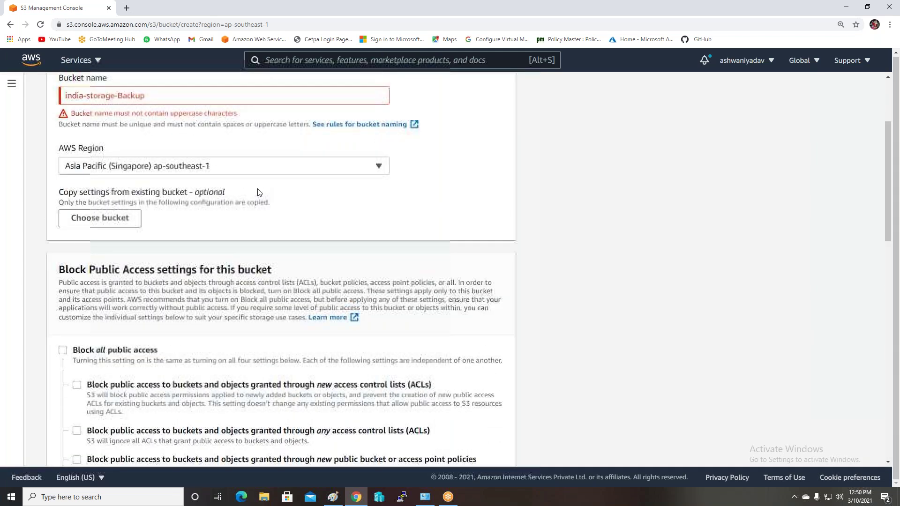
Lowercase the B in Backup and create the india-storage-backup bucket
click(181, 96)
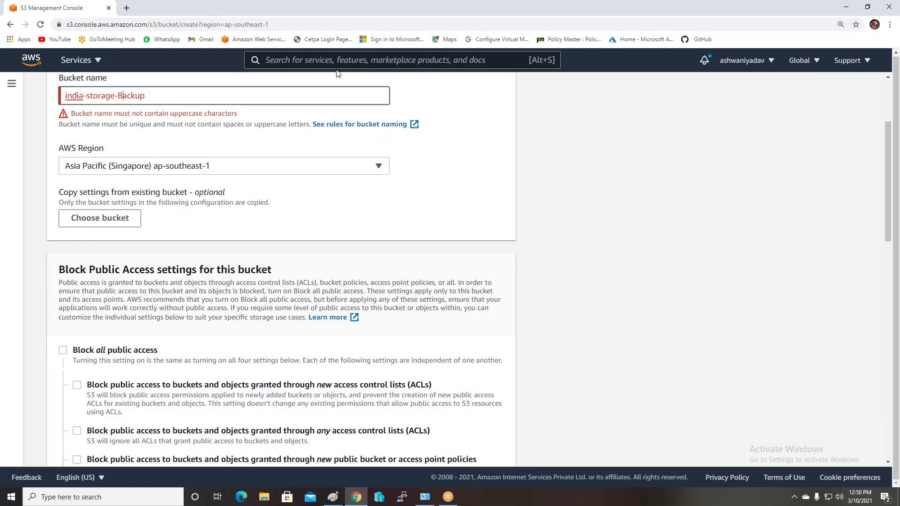
key(BackSpace)
text(b)
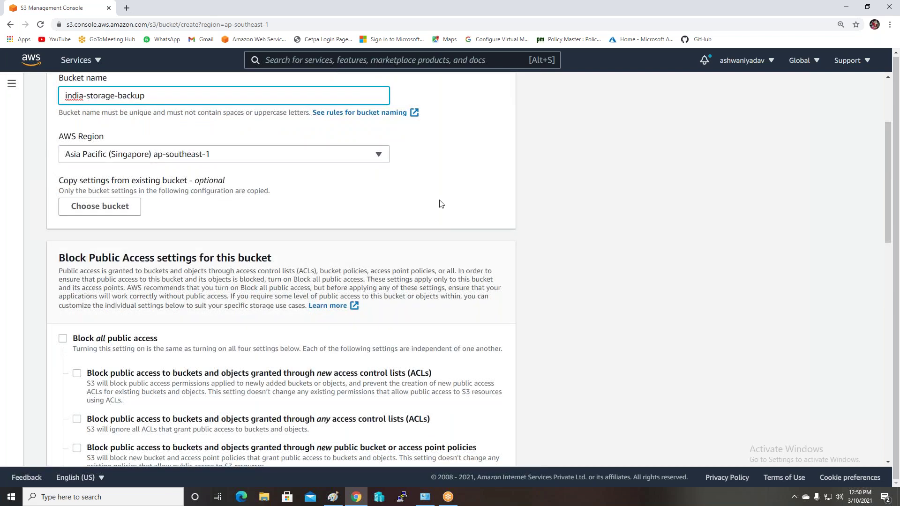
scroll(409, 315, down, 12)
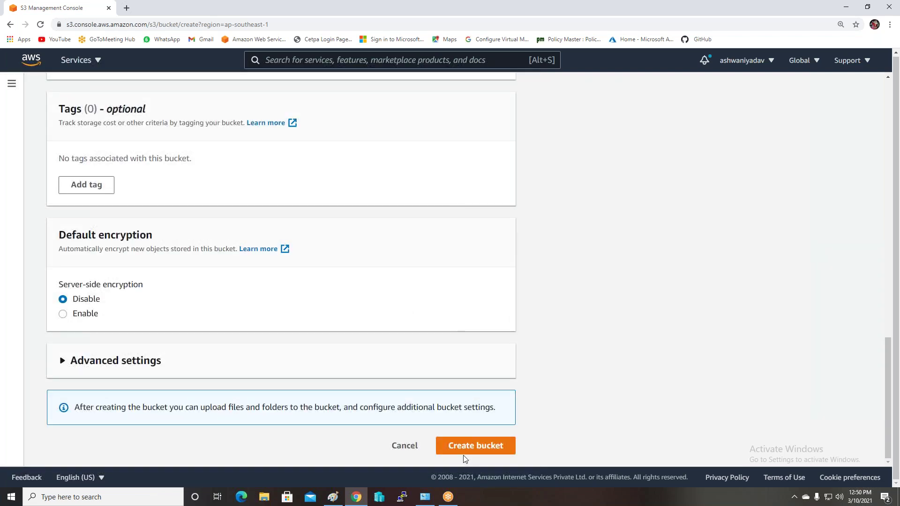
click(457, 444)
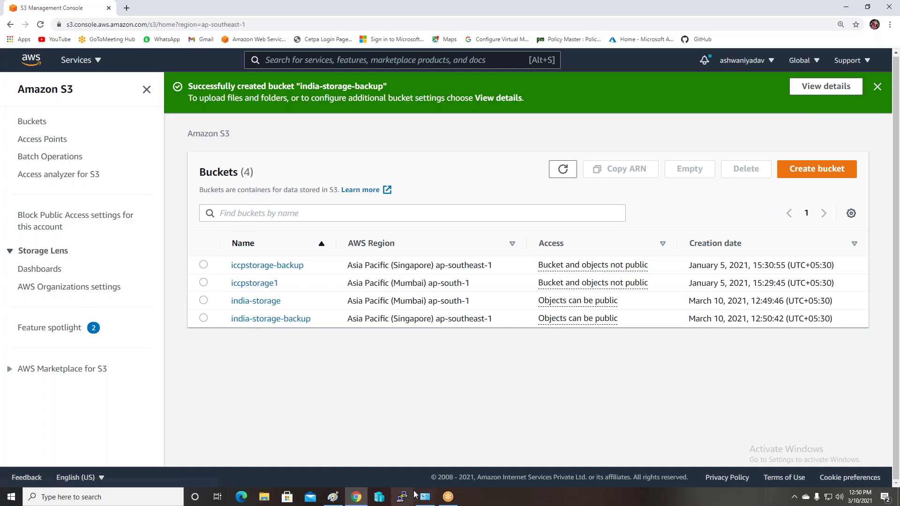
Switch to the S3 replication diagram in Paint and pick red as the drawing colour
click(333, 497)
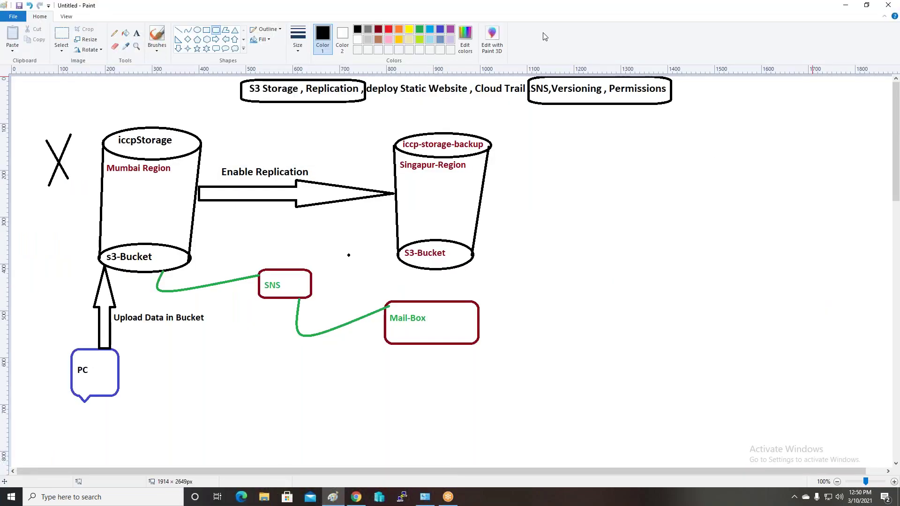
click(389, 29)
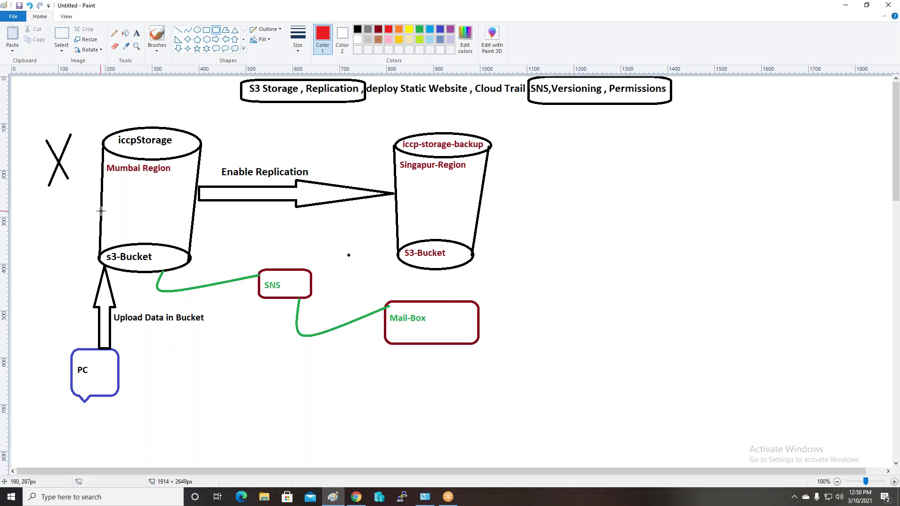
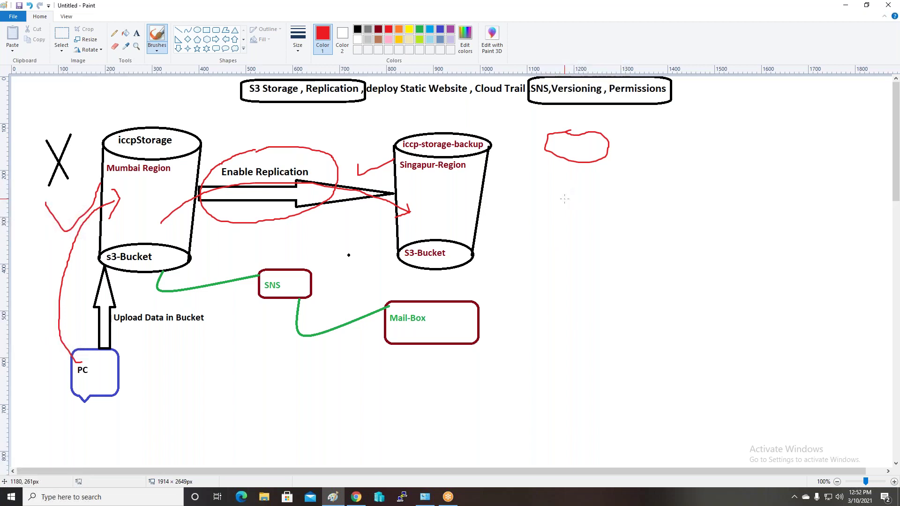
Draw a red loop to the right of the backup bucket, then return to the S3 console
mouse_move(564, 198)
mouse_down()
mouse_move(537, 211)
mouse_move(527, 233)
mouse_move(564, 255)
mouse_move(605, 216)
mouse_move(564, 199)
mouse_move(529, 235)
mouse_up()
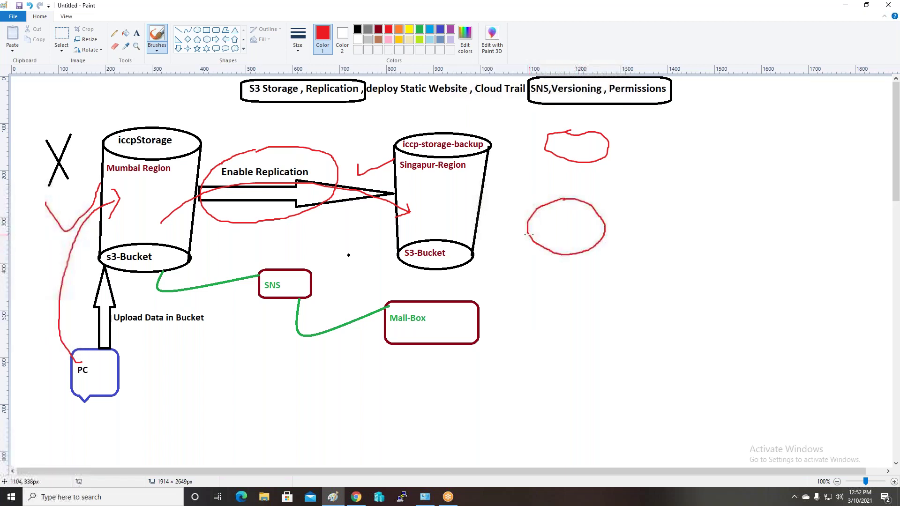
click(137, 34)
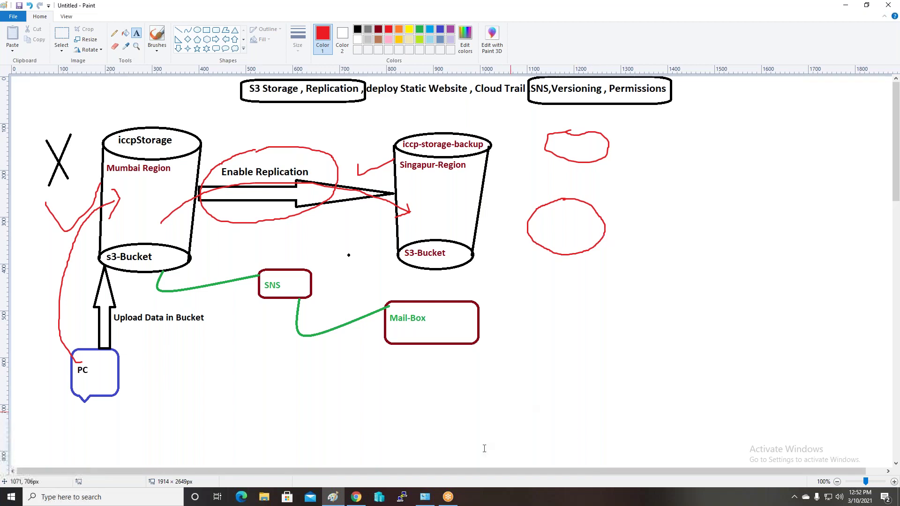
click(357, 497)
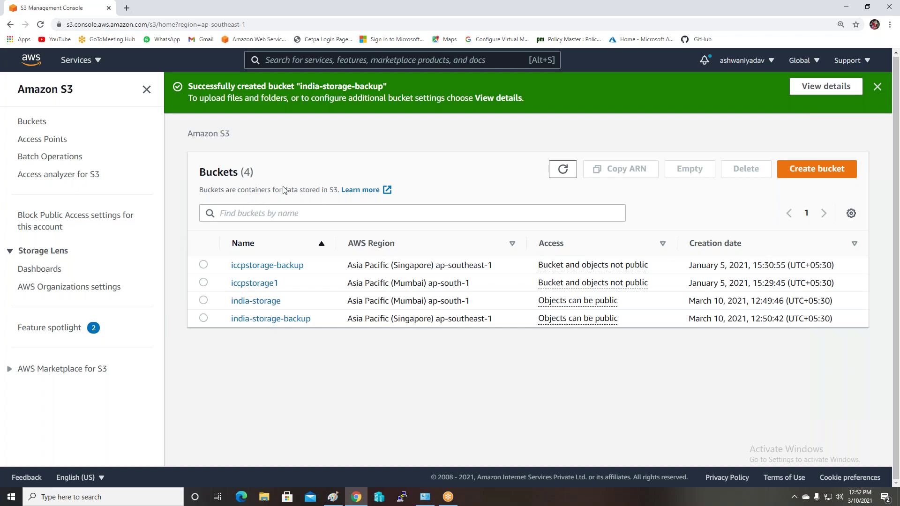
Open india-storage's Management tab and begin a new replication rule
click(251, 302)
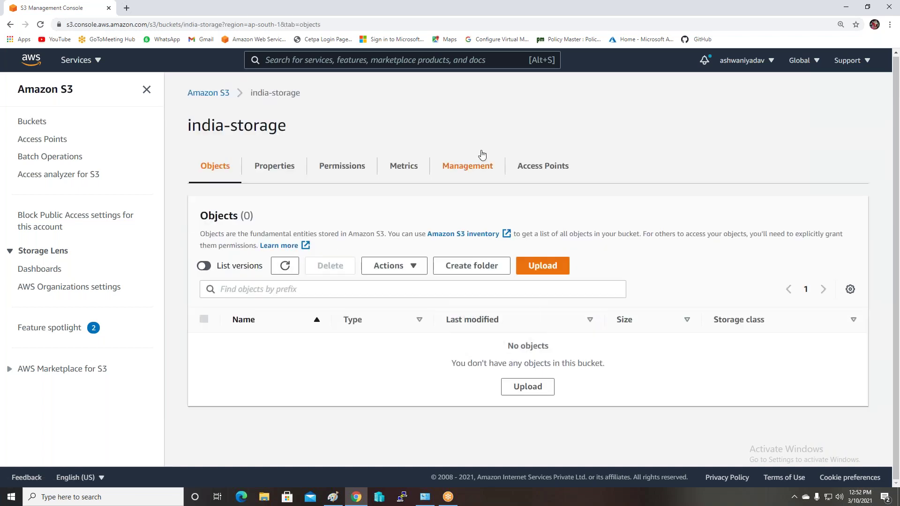
click(470, 168)
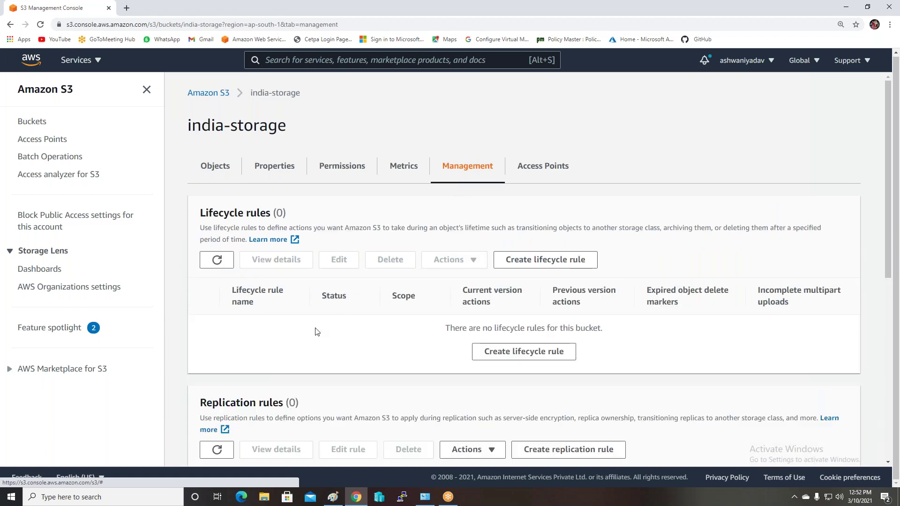
scroll(317, 332, down, 3)
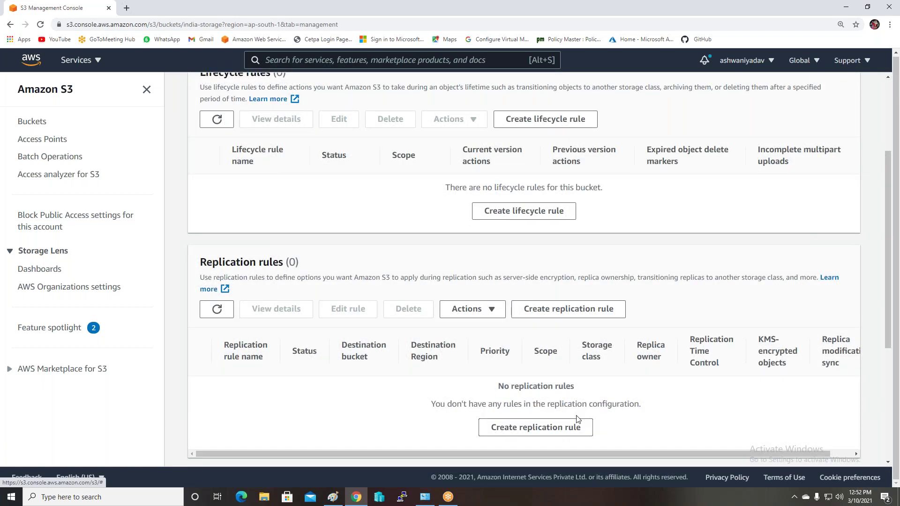
click(534, 427)
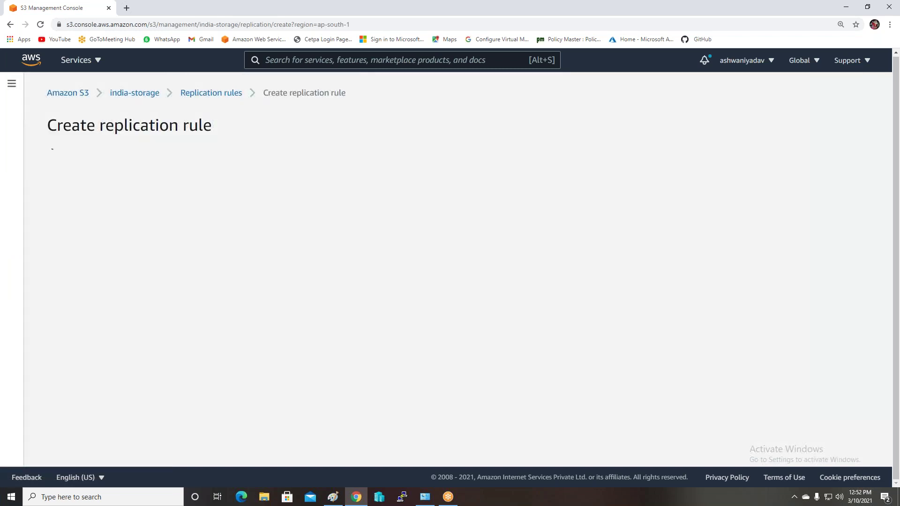
Name the rule Mumbai-to-singapur and browse existing S3 buckets for the destination
click(124, 215)
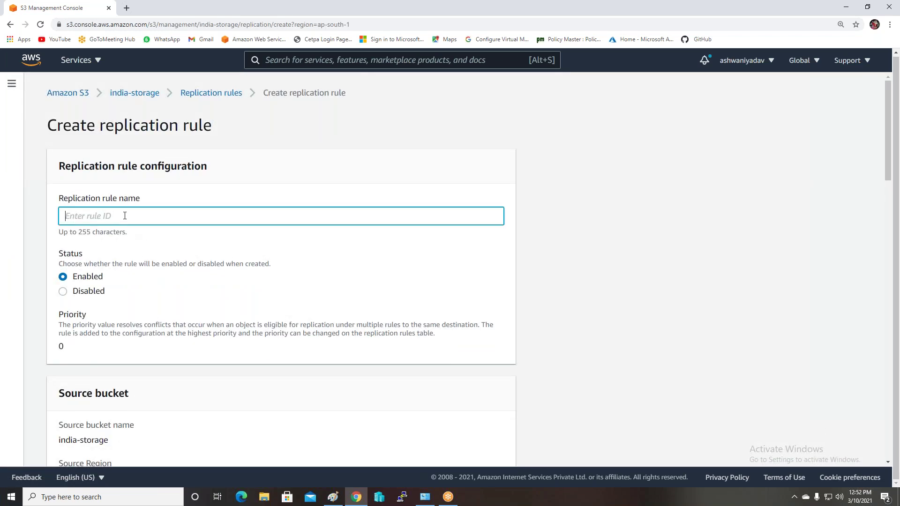
text(Mumbai-to-singapur)
click(174, 287)
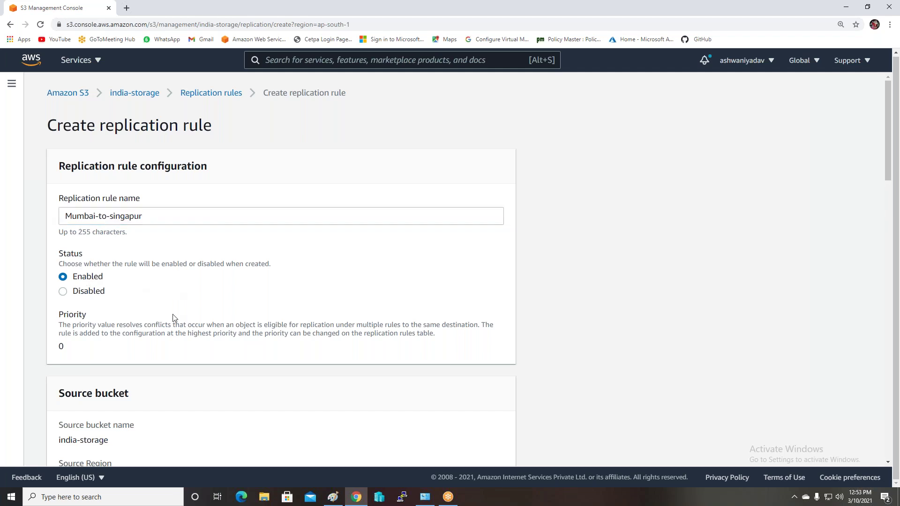
scroll(175, 321, down, 4)
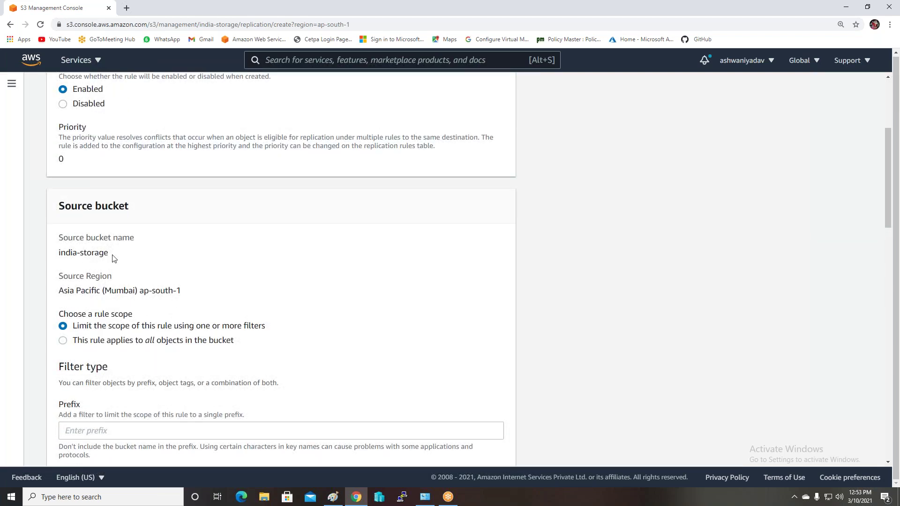
scroll(141, 320, down, 5)
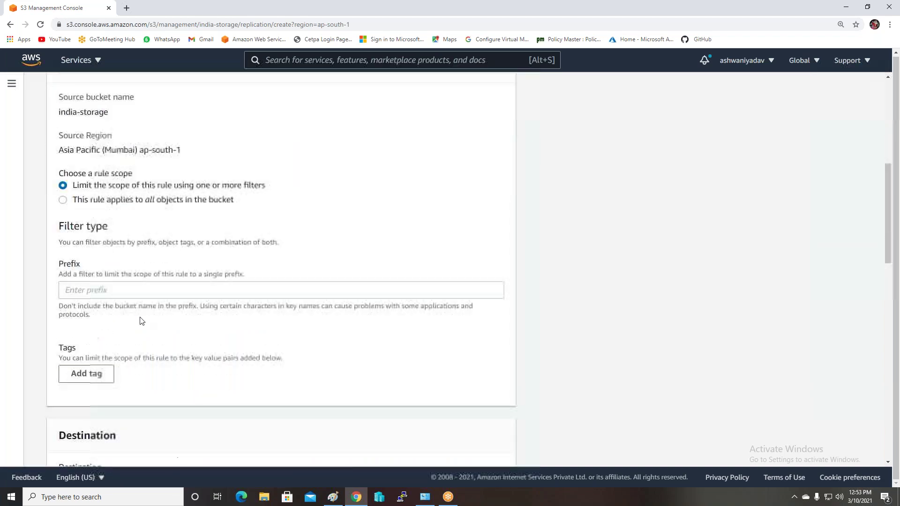
scroll(141, 320, down, 2)
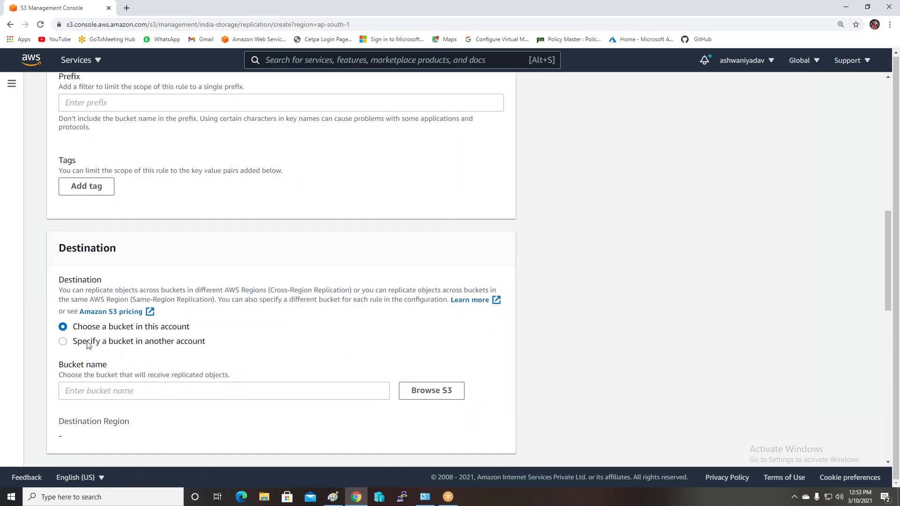
scroll(151, 334, down, 2)
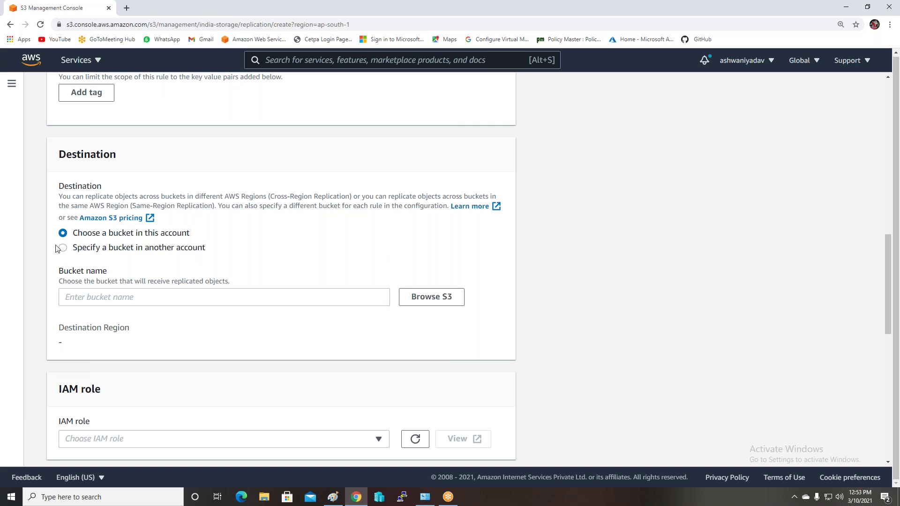
click(431, 298)
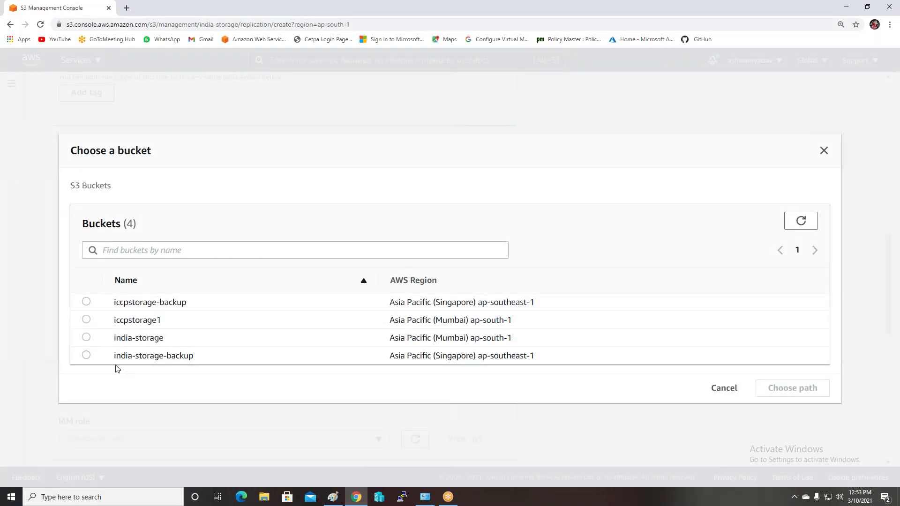
Set india-storage-backup as the destination with a newly created IAM role, and save the rule
click(86, 355)
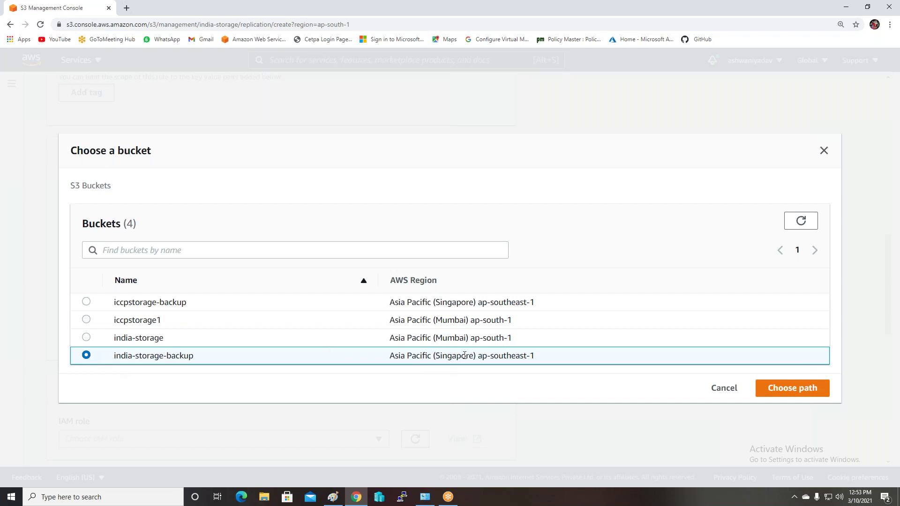
click(769, 393)
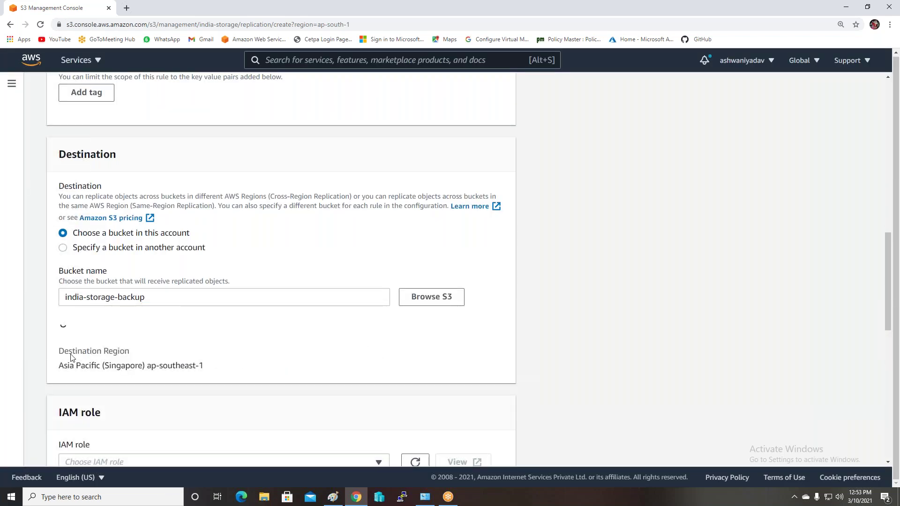
scroll(220, 351, down, 3)
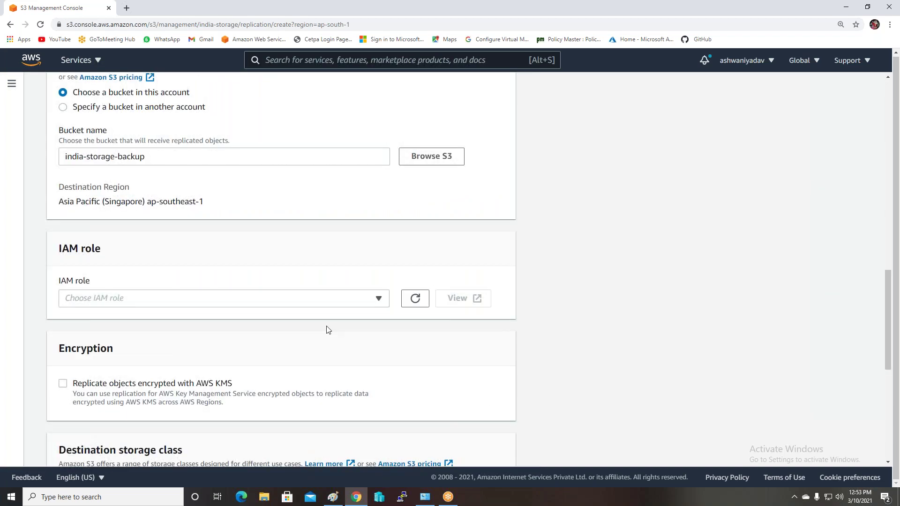
click(382, 302)
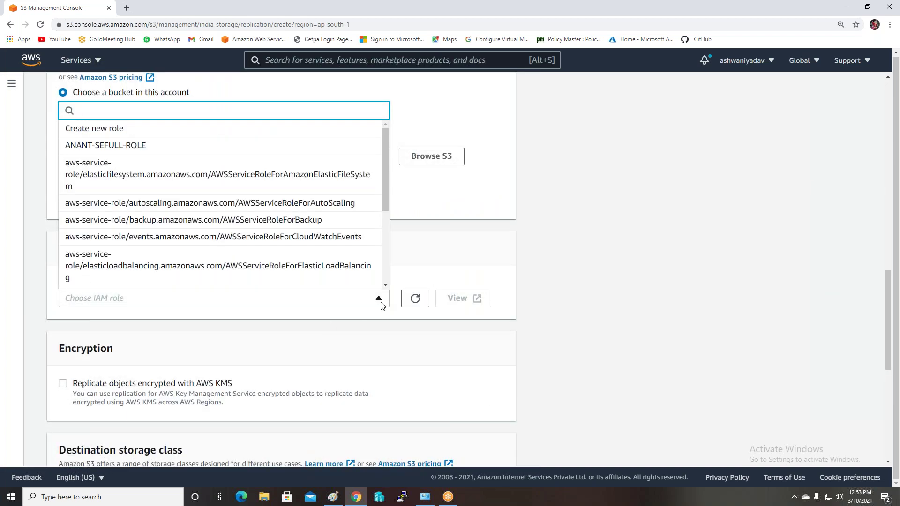
click(136, 129)
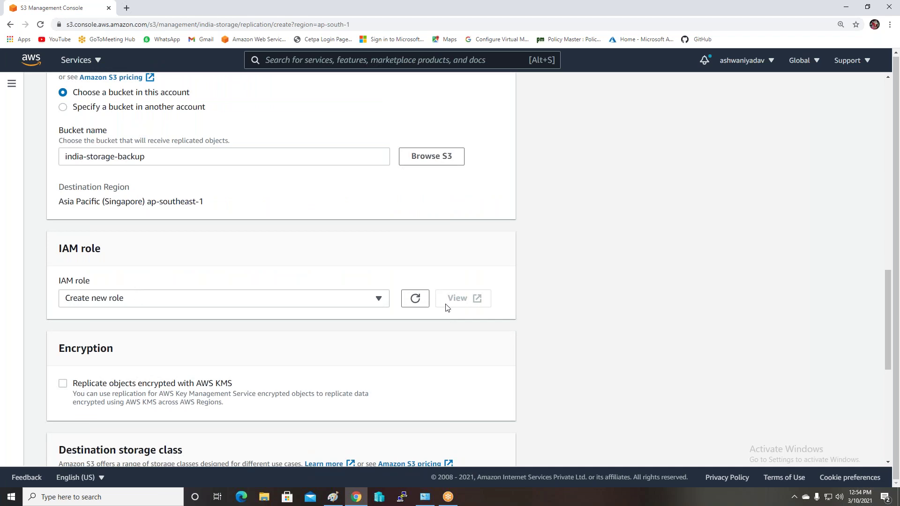
scroll(374, 342, down, 2)
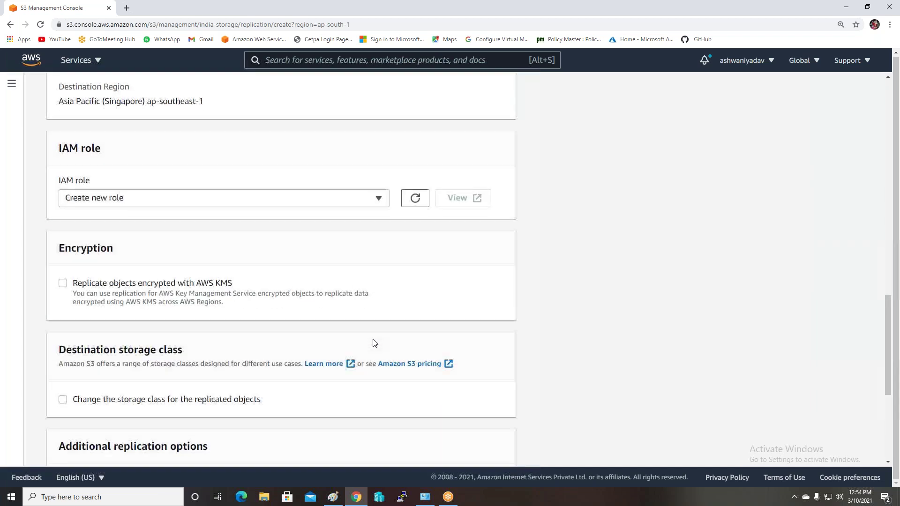
scroll(374, 342, down, 2)
scroll(374, 342, down, 1)
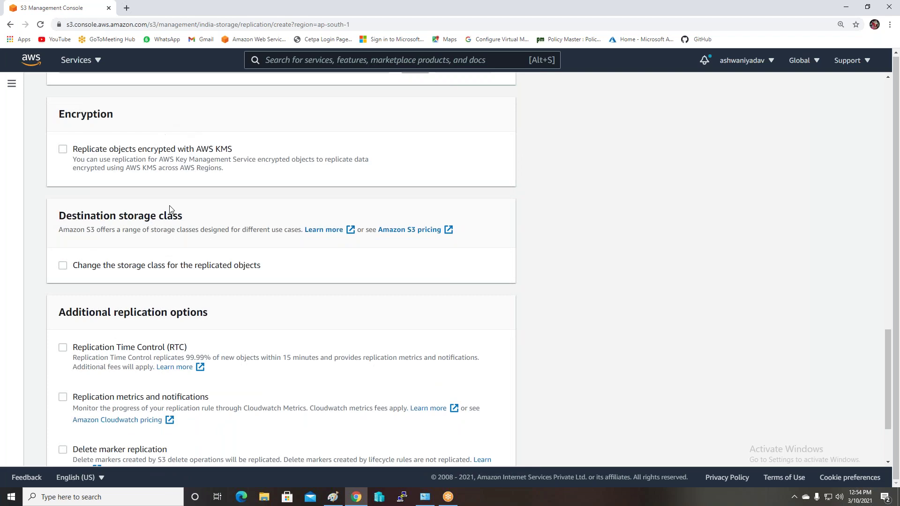
scroll(313, 302, down, 3)
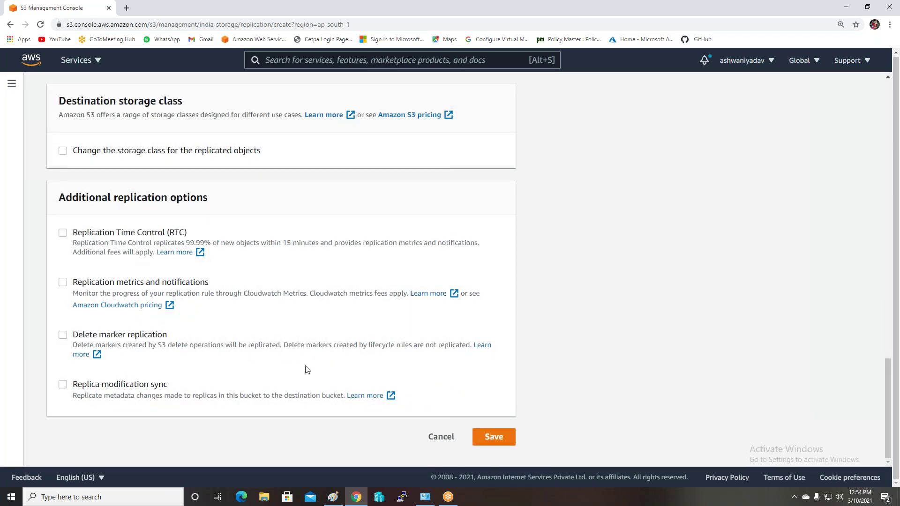
click(493, 436)
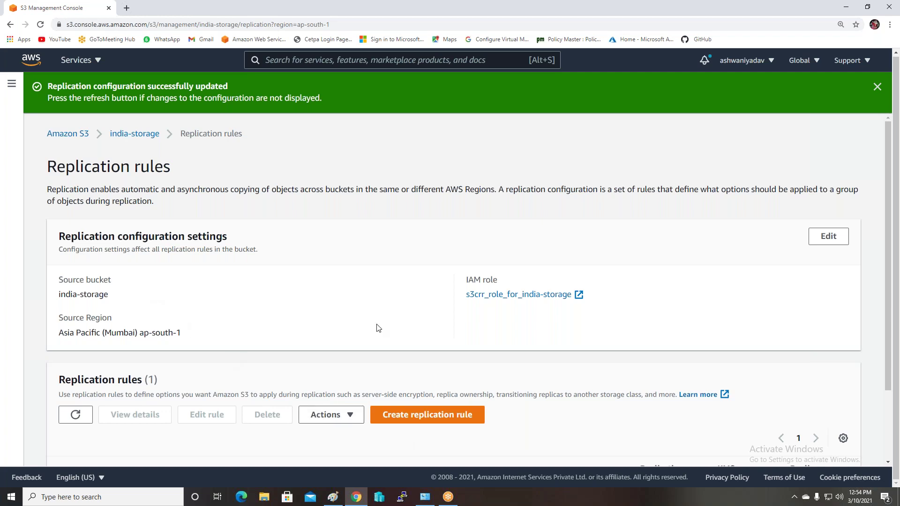
Review the enabled Mumbai-to-singapur rule replicating the whole bucket to Singapore
scroll(377, 327, down, 2)
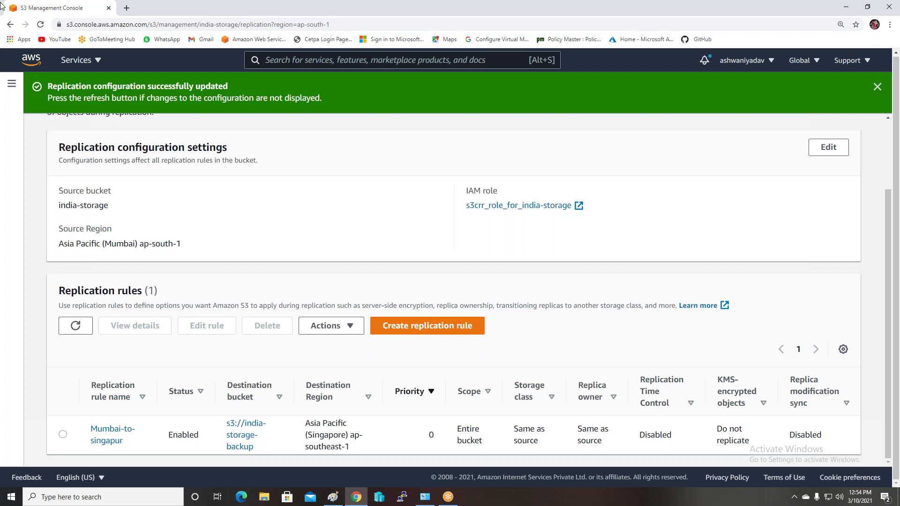
click(12, 85)
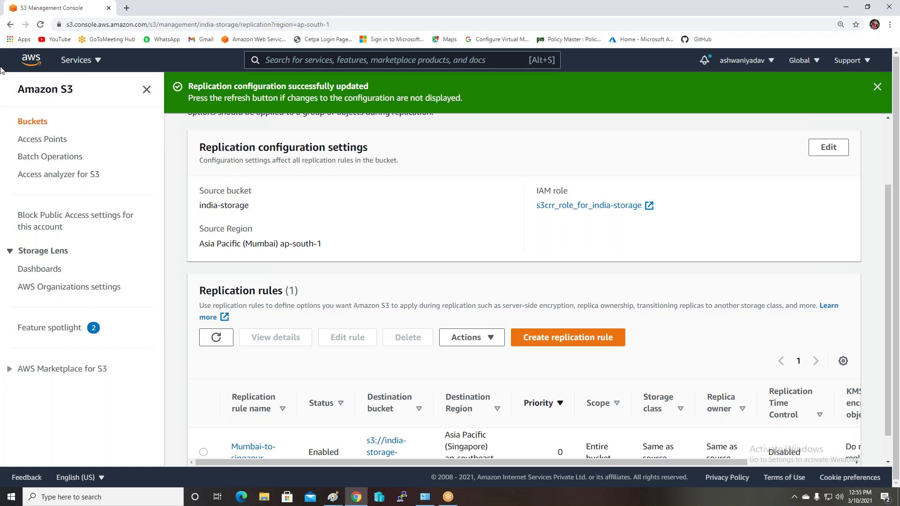
click(100, 60)
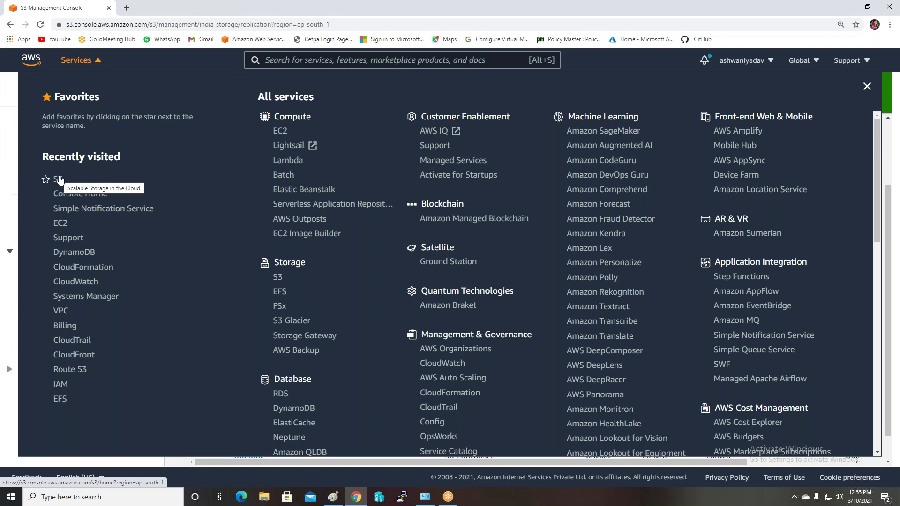
Go from the S3 bucket list to the Simple Notification Service console
click(58, 179)
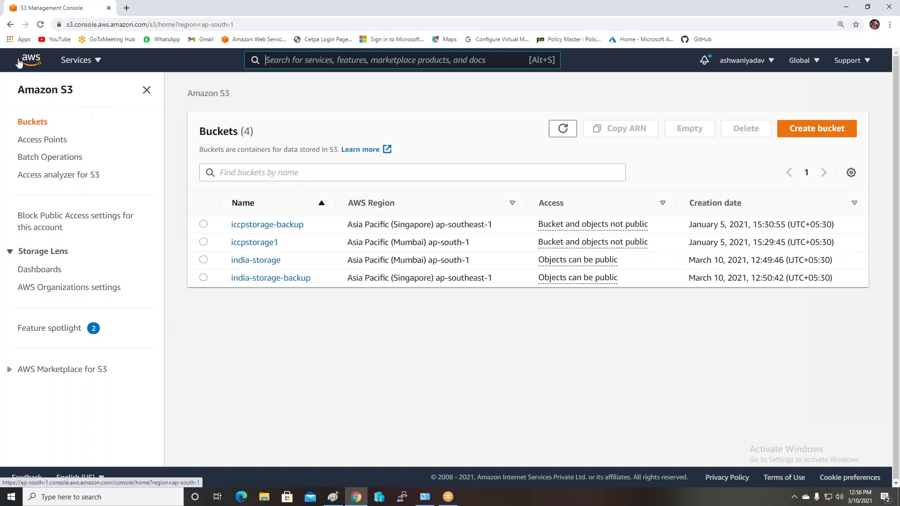
click(81, 62)
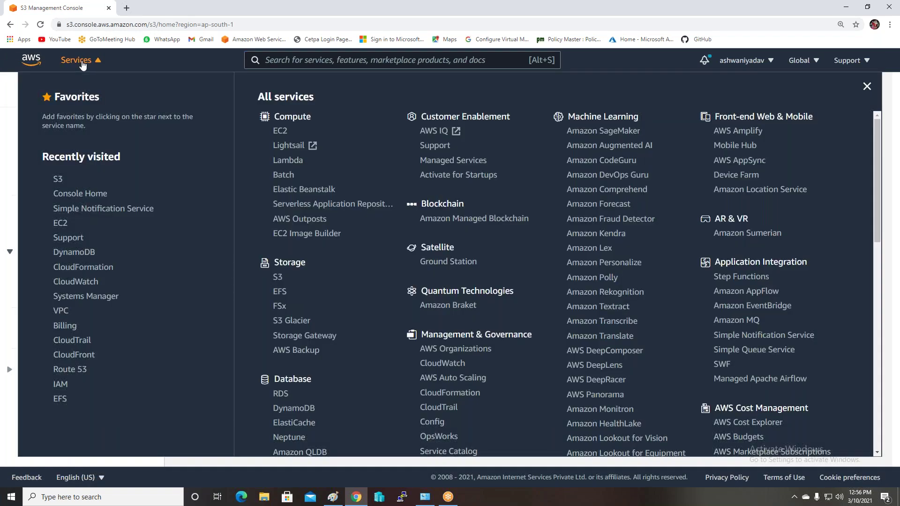
click(101, 209)
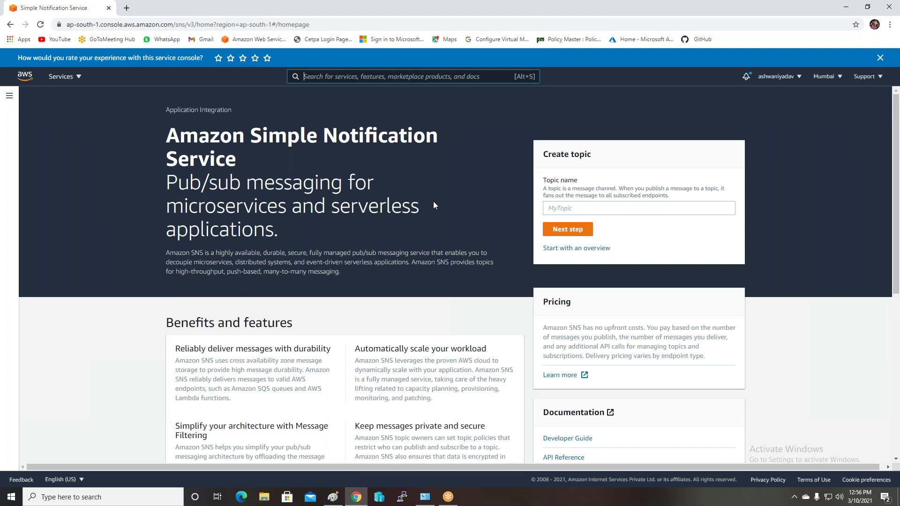
Zoom in and start a Standard SNS topic named cloudwatch
key(ctrl+plus)
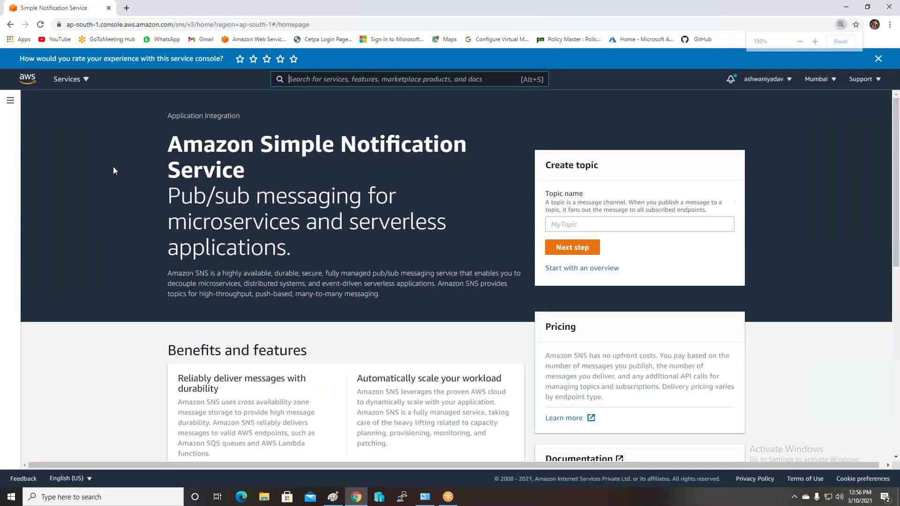
key(ctrl+plus)
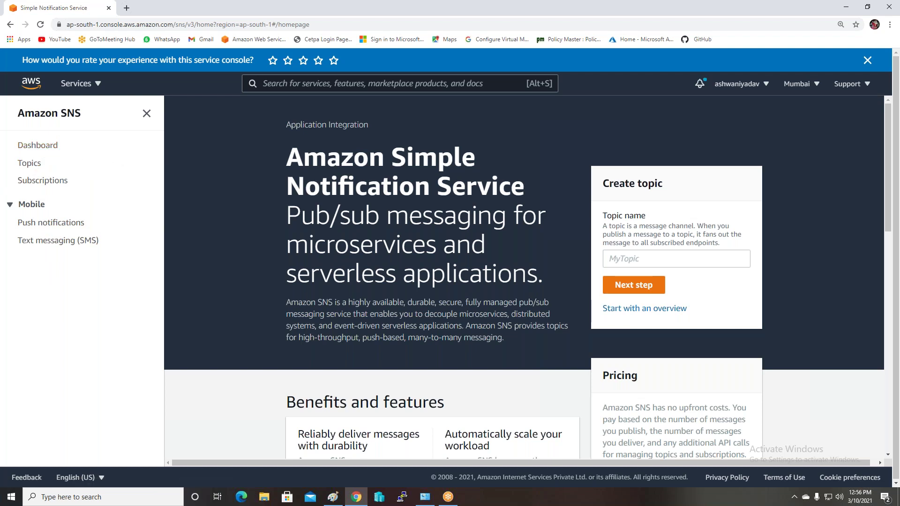
click(30, 165)
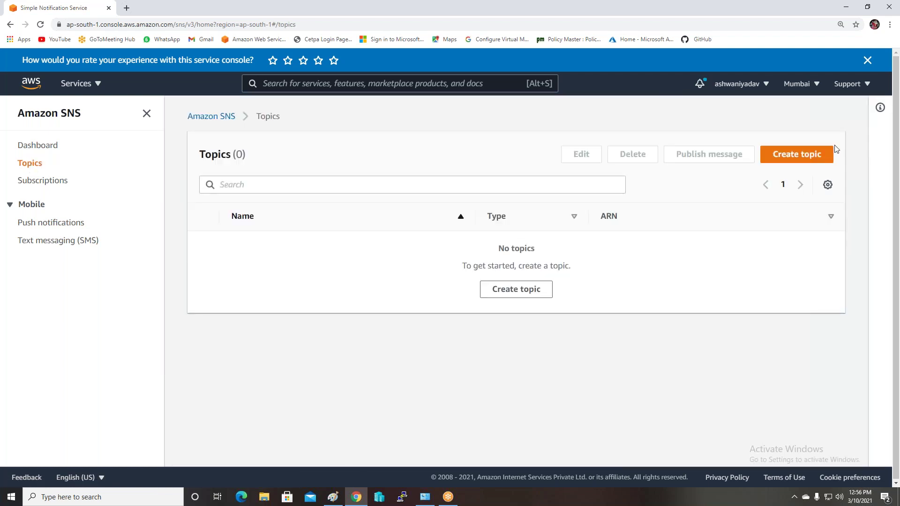
click(802, 154)
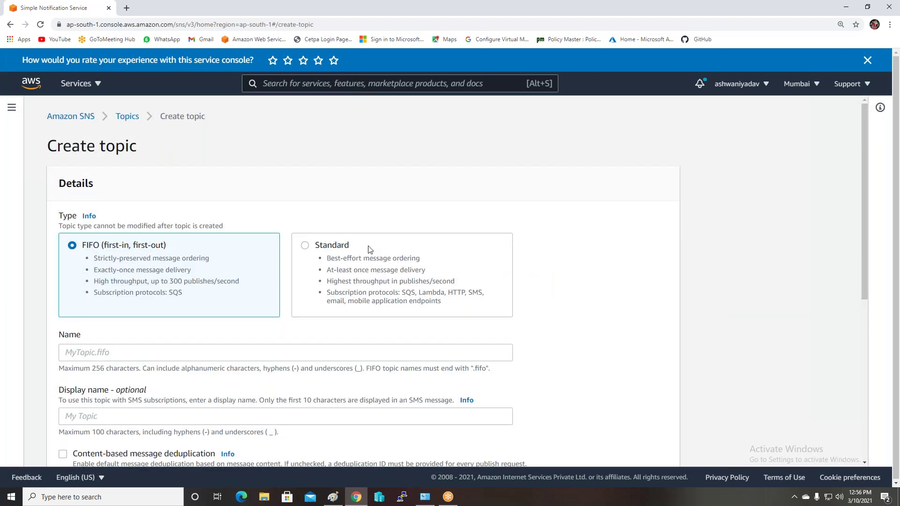
click(331, 257)
scroll(252, 295, down, 2)
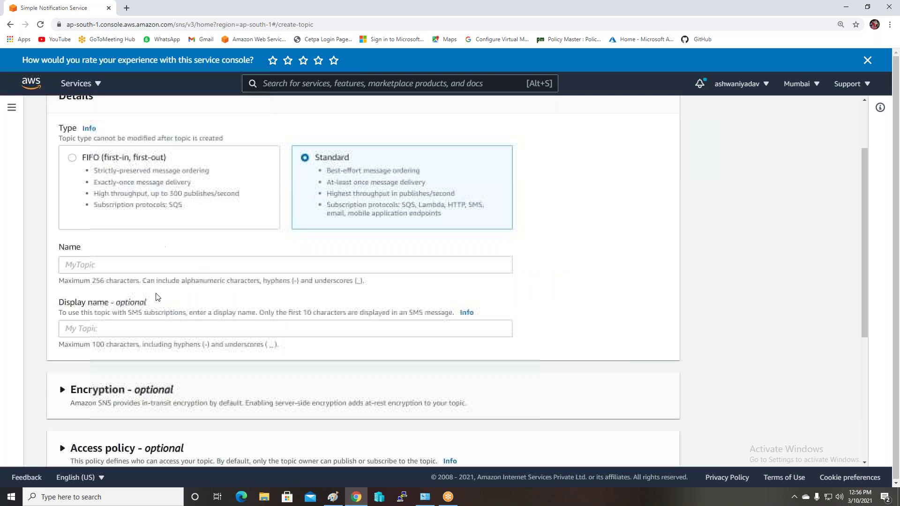
click(106, 258)
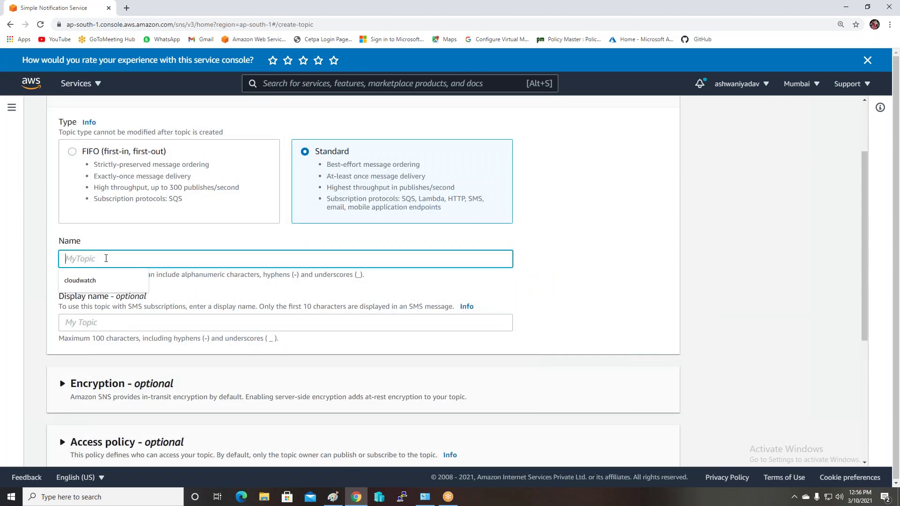
click(83, 281)
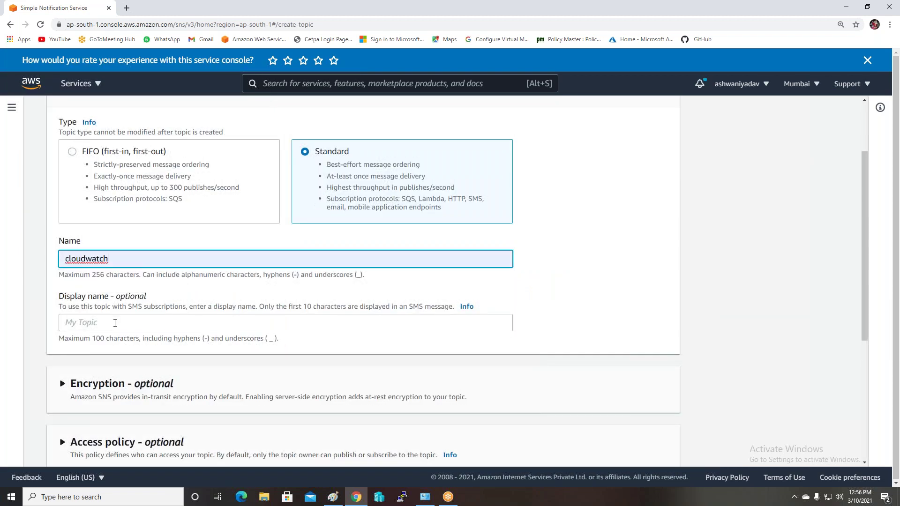
Give the topic display name bucket-alart, allow Everyone to publish, and create it
click(115, 323)
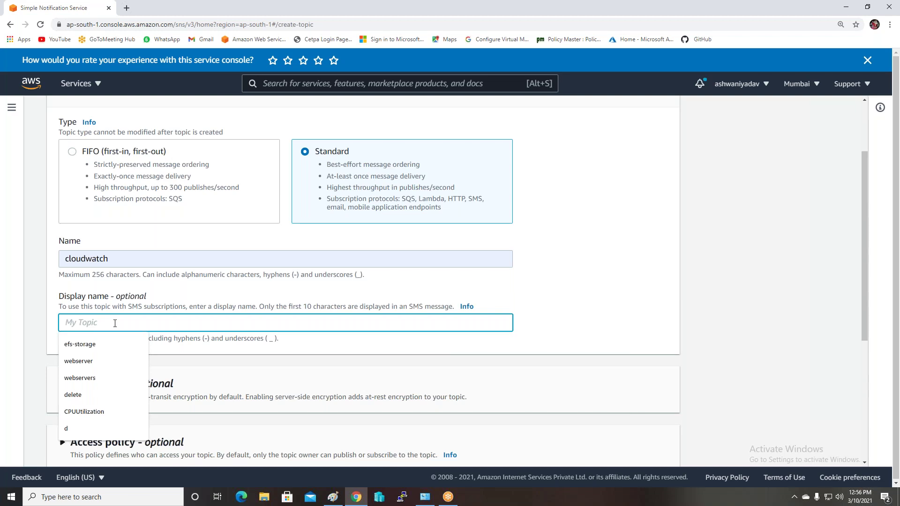
text(c)
key(BackSpace)
text(bucket-alart)
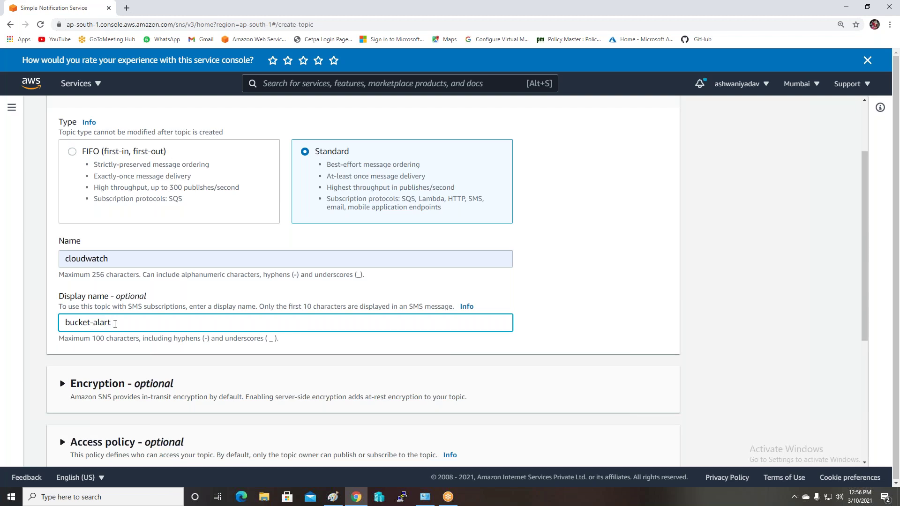
scroll(114, 323, down, 2)
click(98, 355)
scroll(112, 371, down, 3)
click(89, 366)
scroll(269, 354, down, 6)
scroll(269, 354, down, 1)
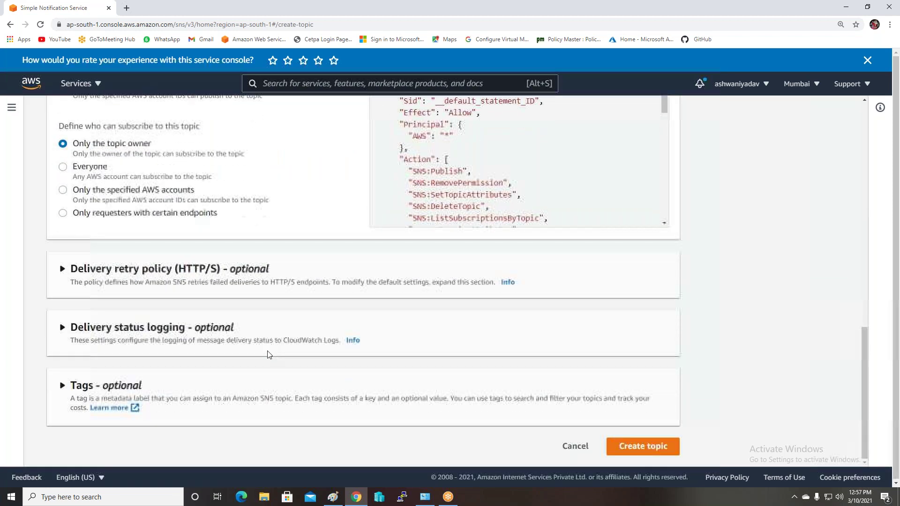
click(623, 453)
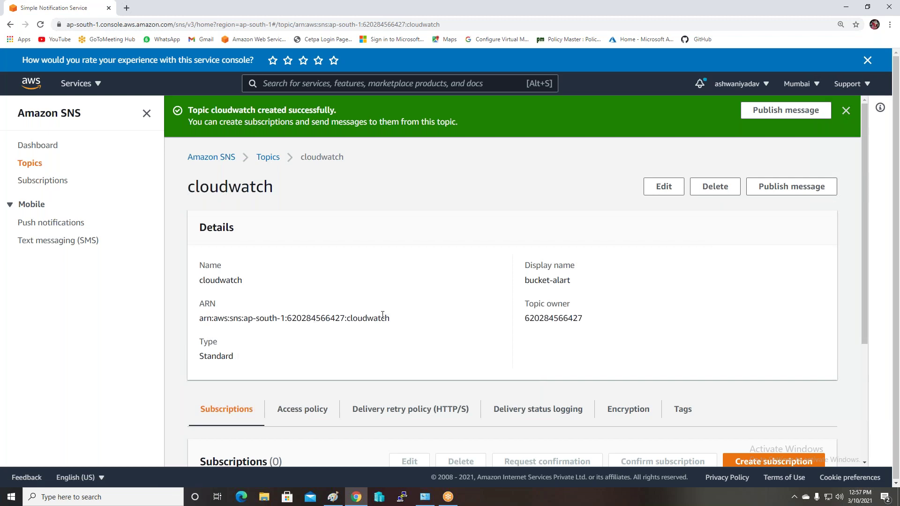
Start a new subscription on the cloudwatch topic using the Email protocol
click(43, 180)
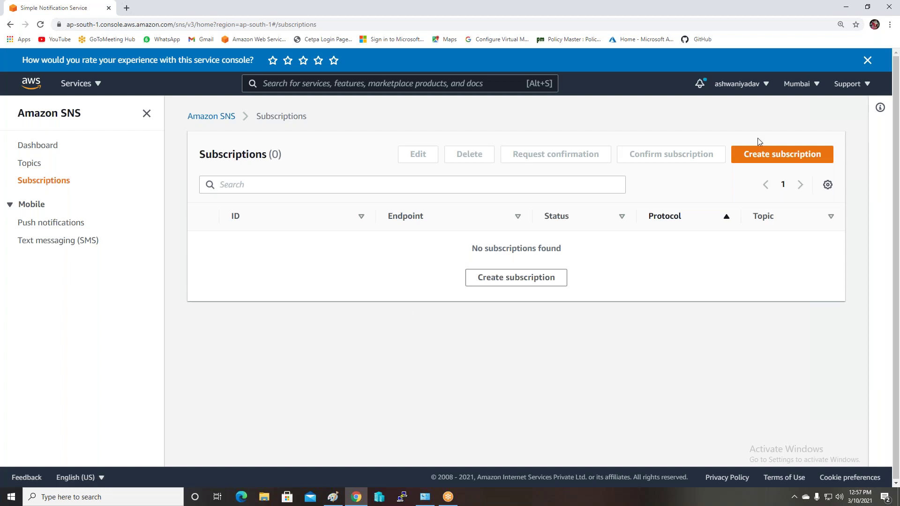
click(758, 158)
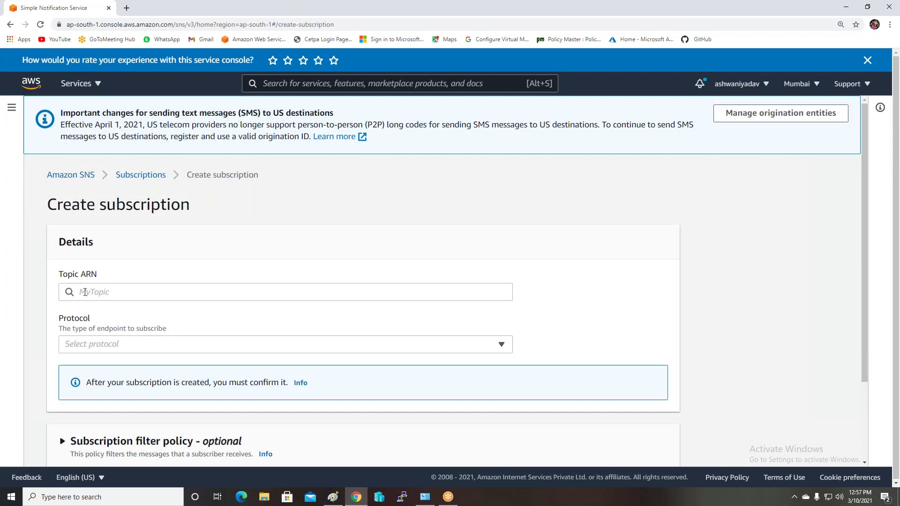
click(84, 292)
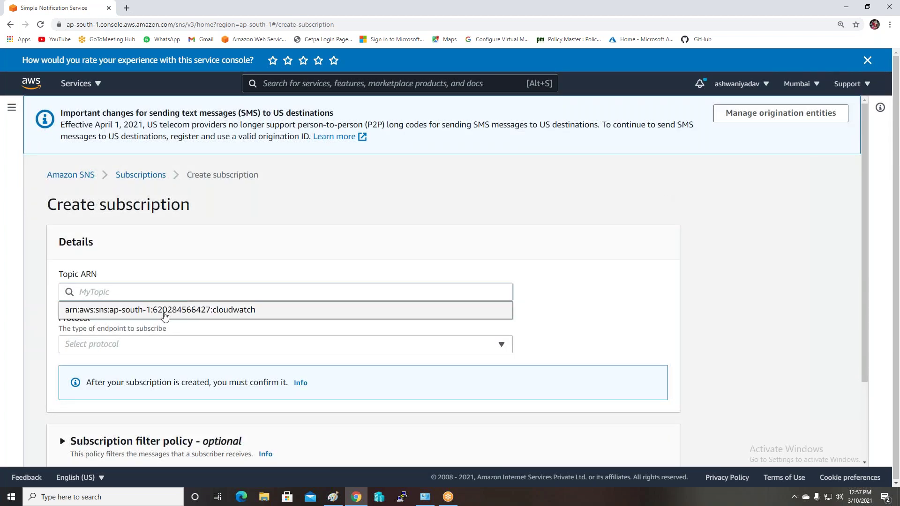
click(164, 313)
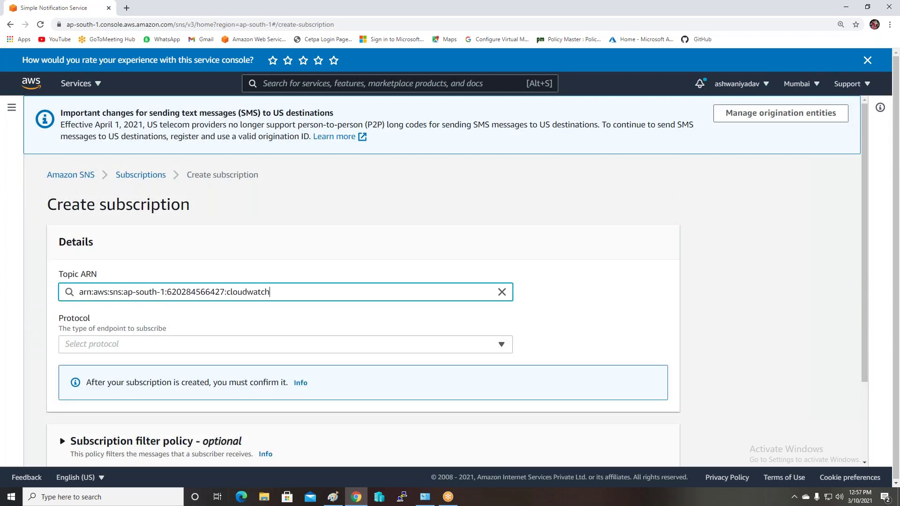
click(80, 349)
click(89, 245)
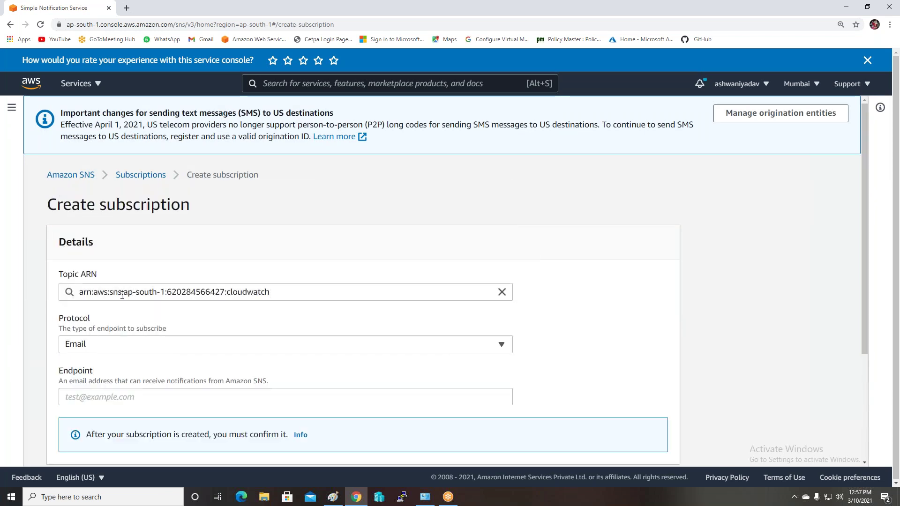
Enter the subscriber's e-mail address as the endpoint and create the subscription
scroll(121, 296, down, 2)
click(115, 303)
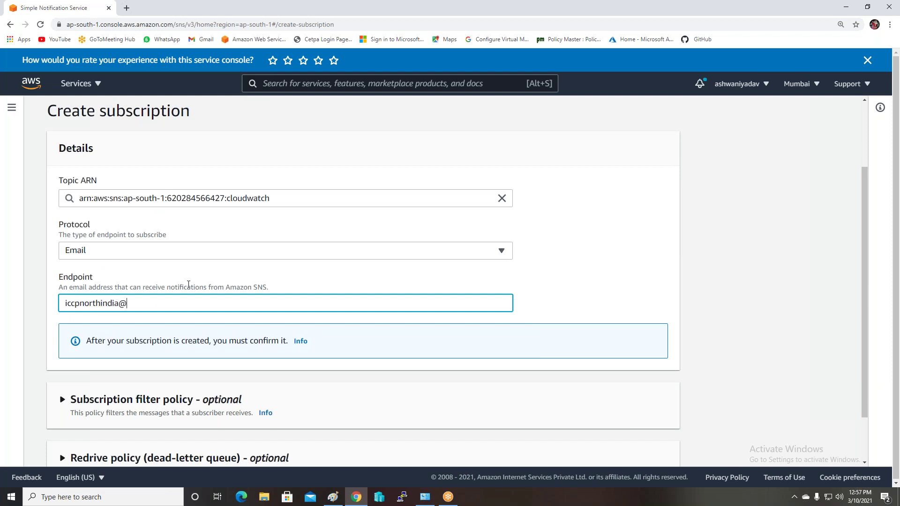
click(605, 284)
scroll(538, 280, down, 1)
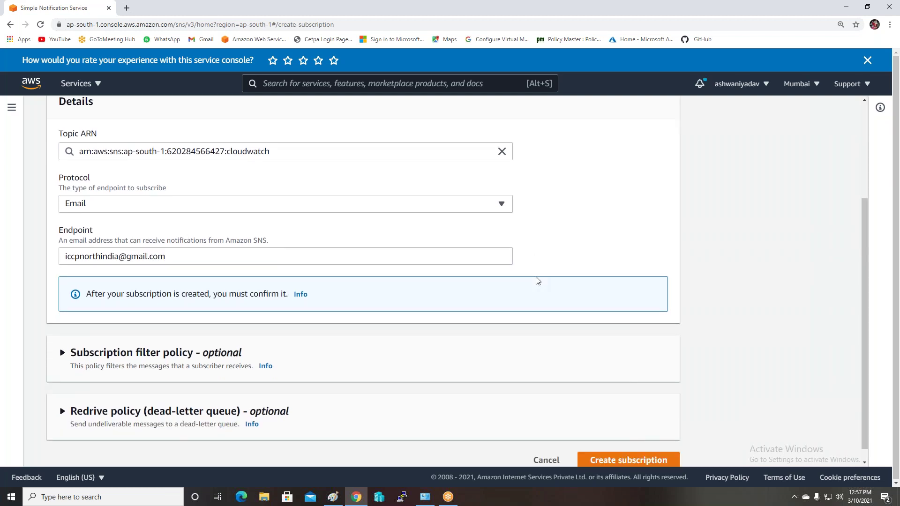
scroll(537, 280, down, 1)
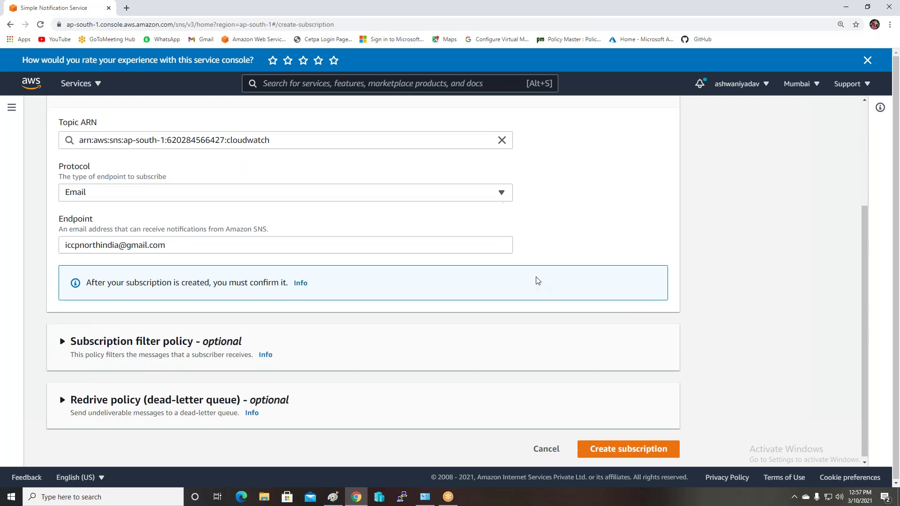
click(628, 447)
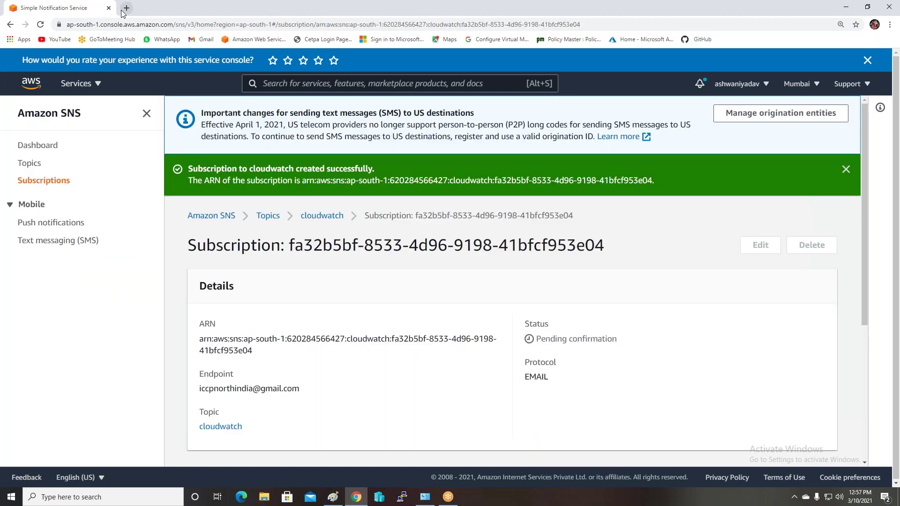
click(126, 7)
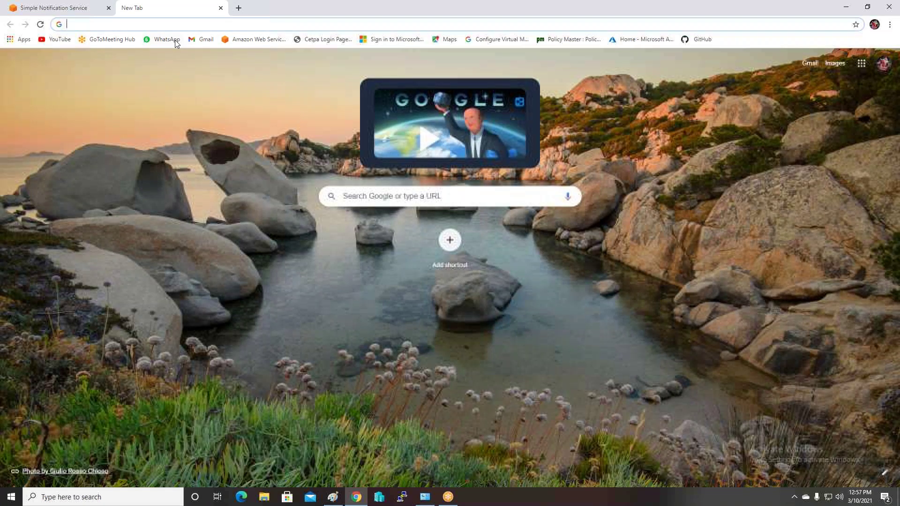
Confirm the cloudwatch subscription from the AWS confirmation e-mail in Gmail, then return to SNS
click(209, 41)
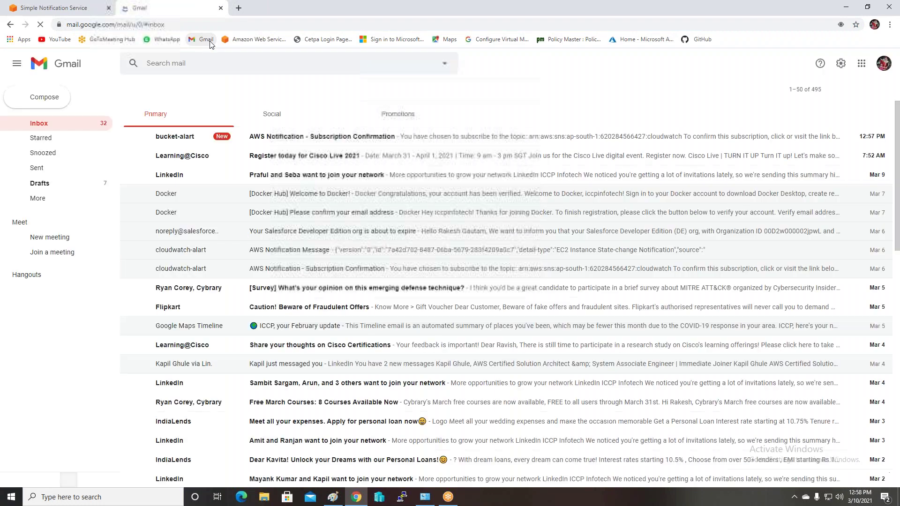
click(187, 136)
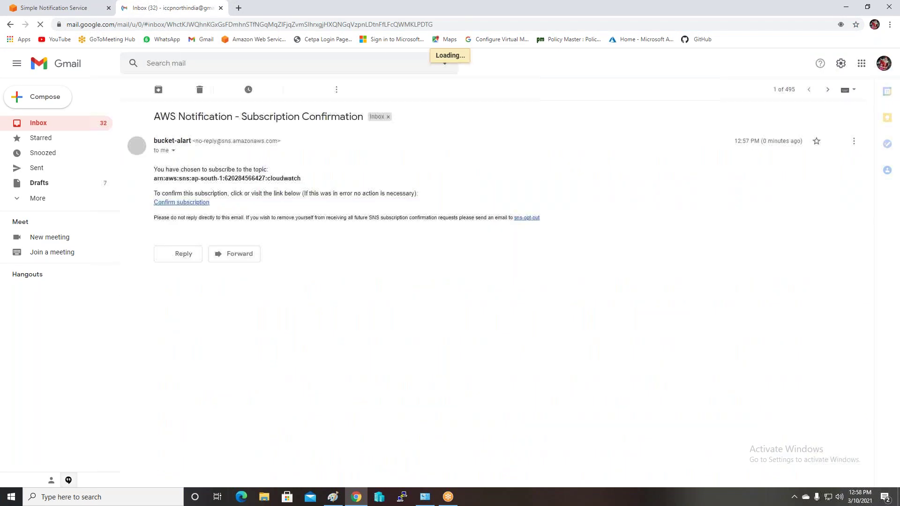
click(186, 205)
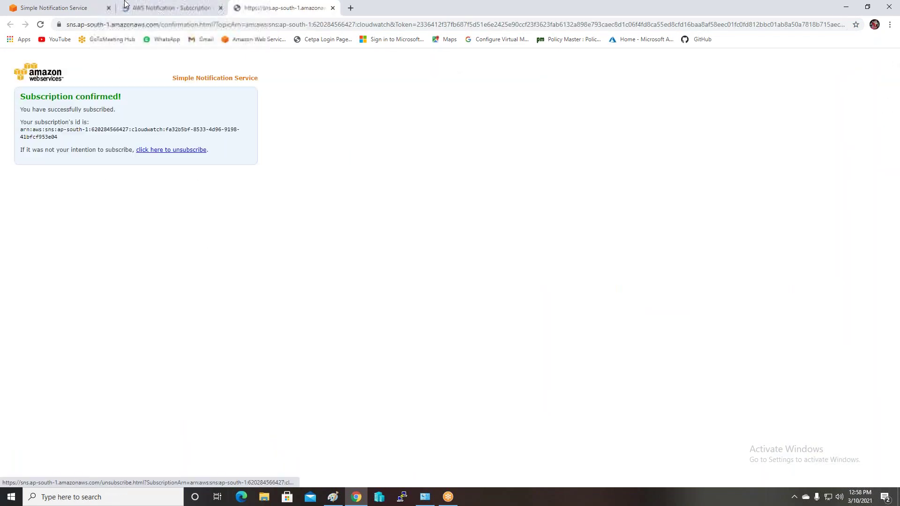
click(76, 9)
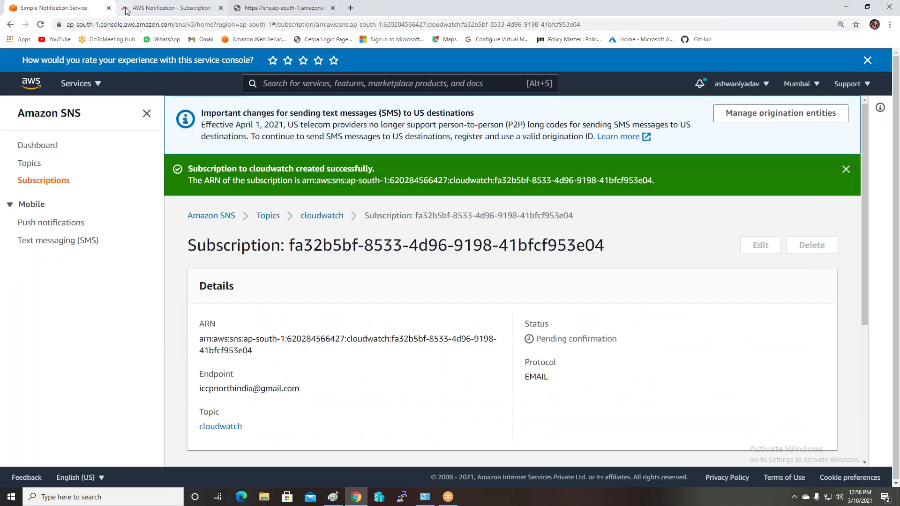
Go to S3, open india-storage's Properties, and begin a new event notification
click(96, 84)
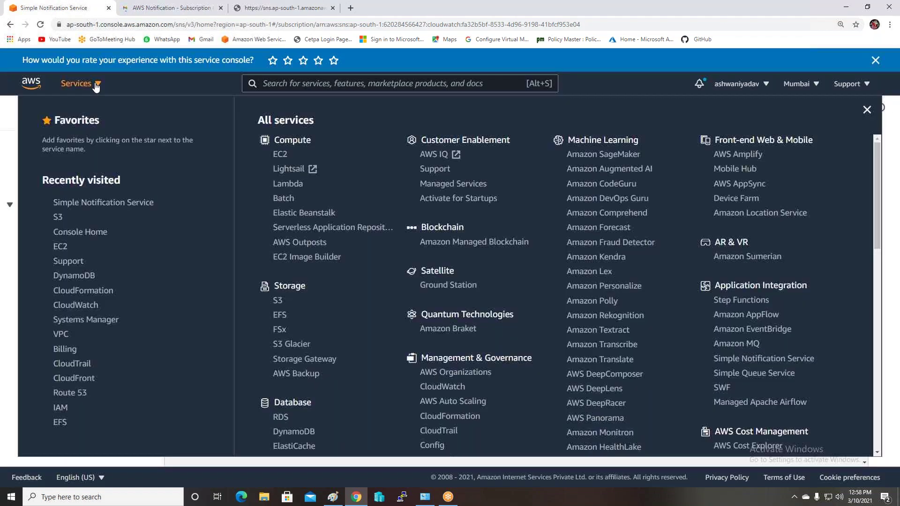
click(57, 216)
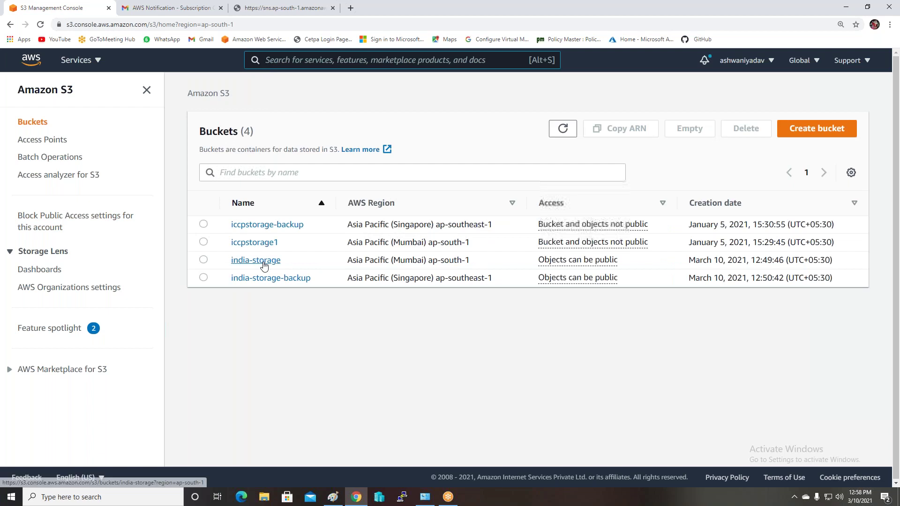
click(263, 263)
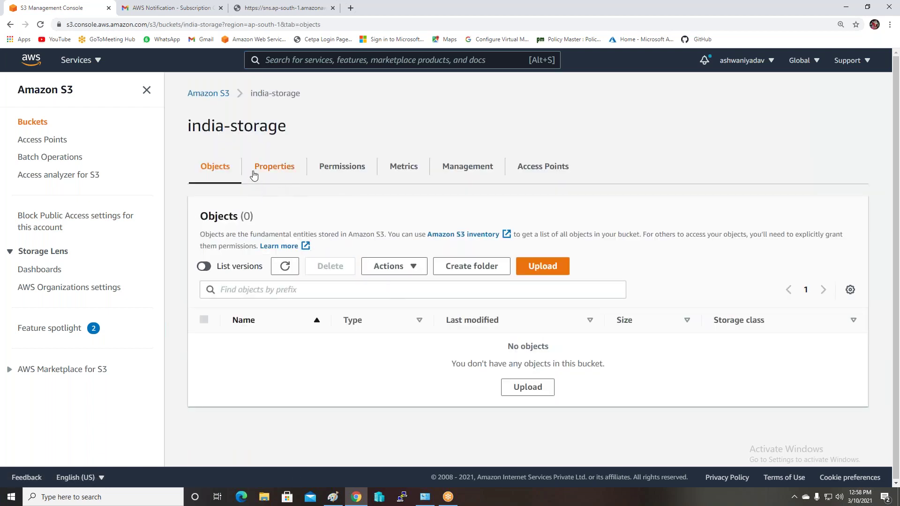
click(277, 171)
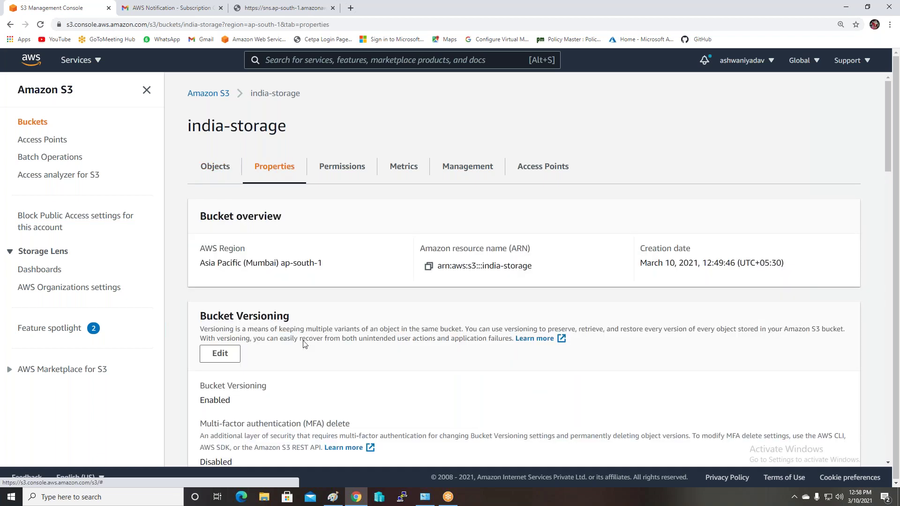
scroll(338, 338, down, 4)
scroll(523, 270, down, 7)
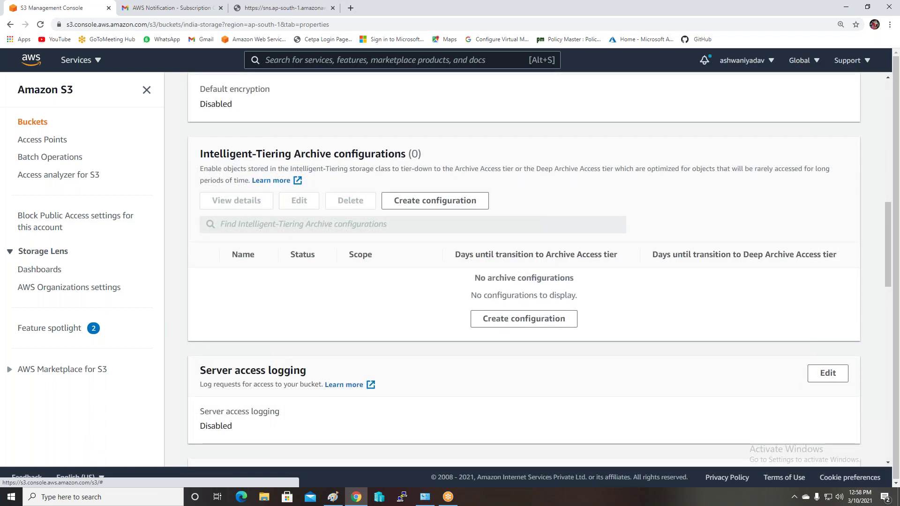
scroll(332, 369, down, 5)
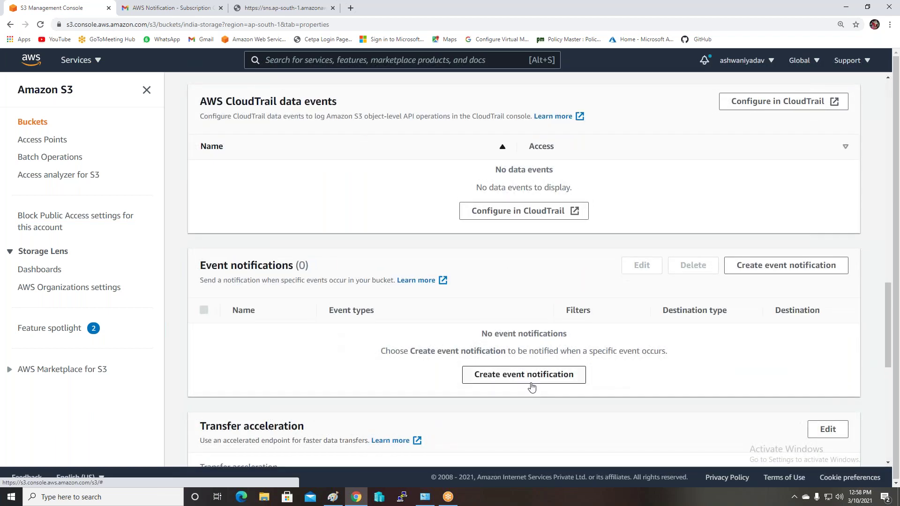
click(524, 374)
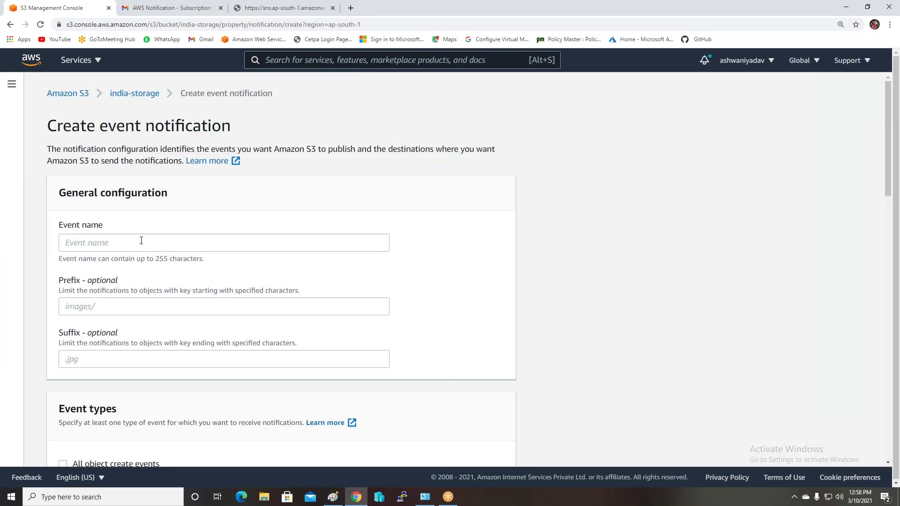
Name the event notification myevent1 and select All object create and All object delete events
click(140, 241)
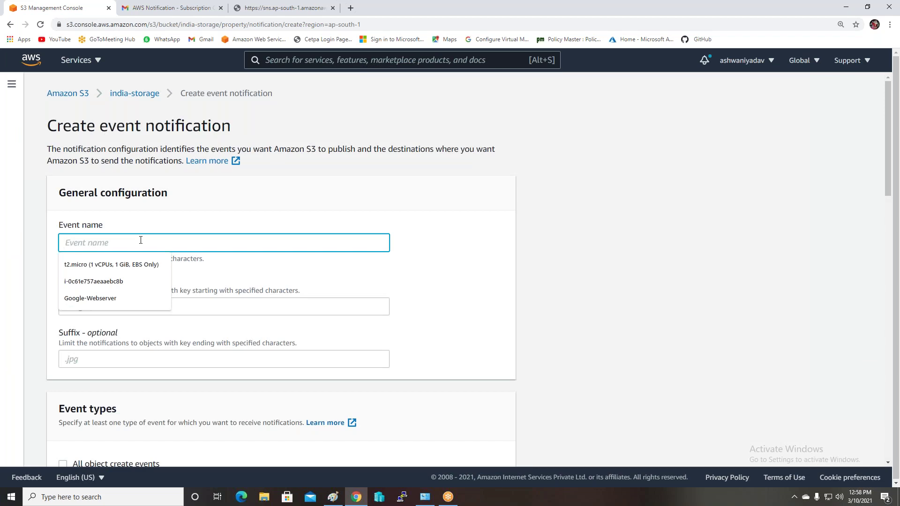
text(myeven)
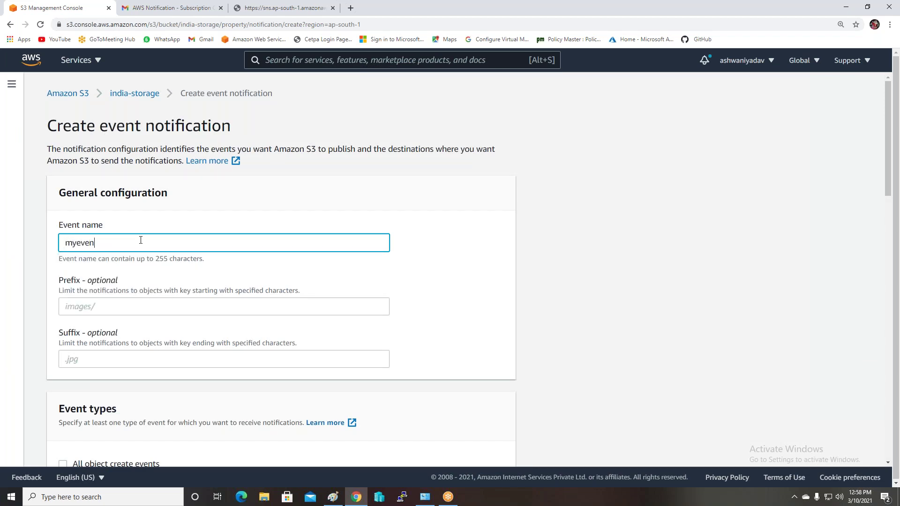
text(t1)
scroll(167, 307, down, 6)
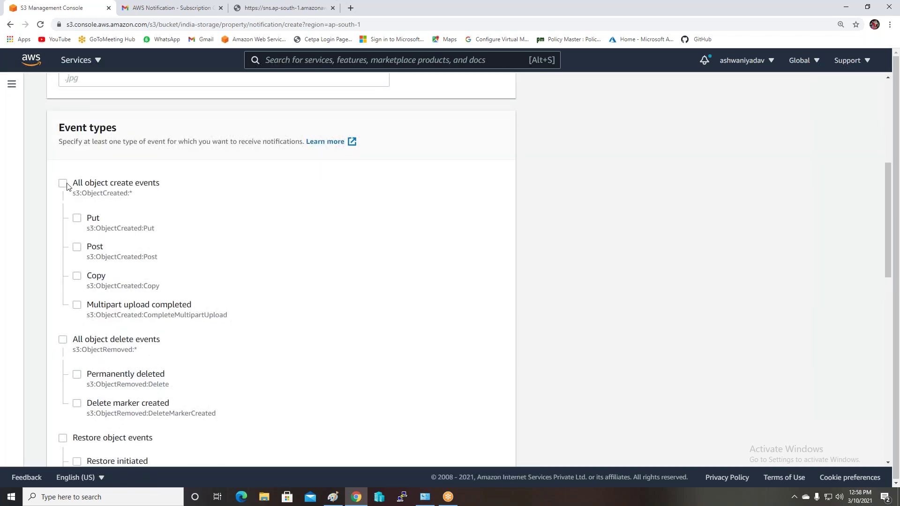
click(63, 184)
click(65, 342)
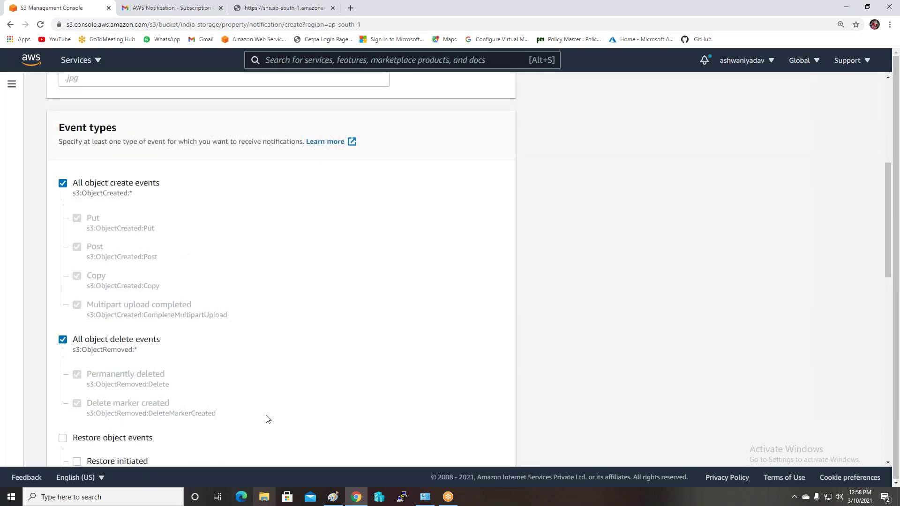
scroll(289, 301, down, 7)
scroll(289, 301, down, 6)
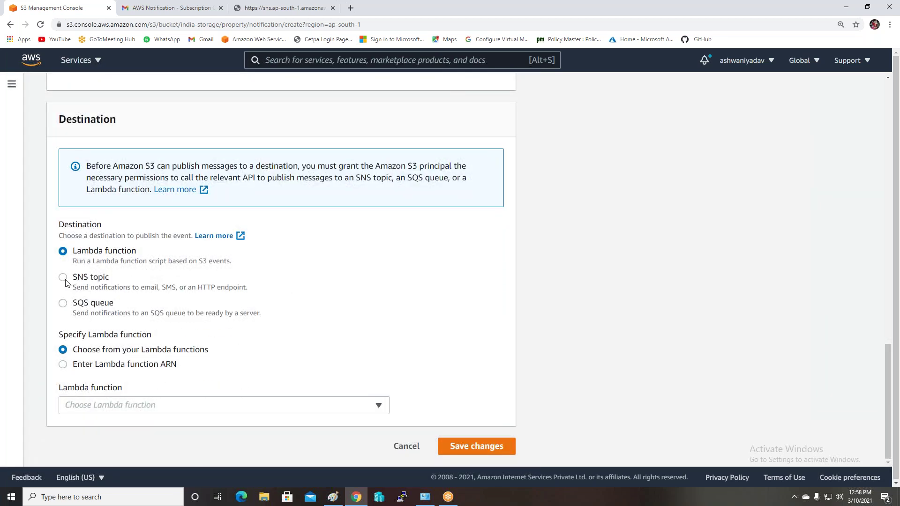
Choose the cloudwatch SNS topic as the destination and save the notification
click(64, 279)
click(122, 405)
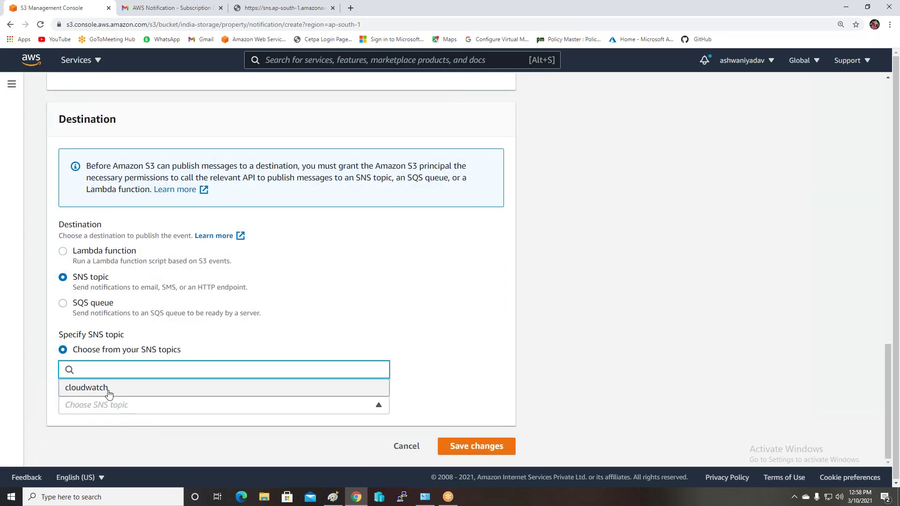
click(109, 388)
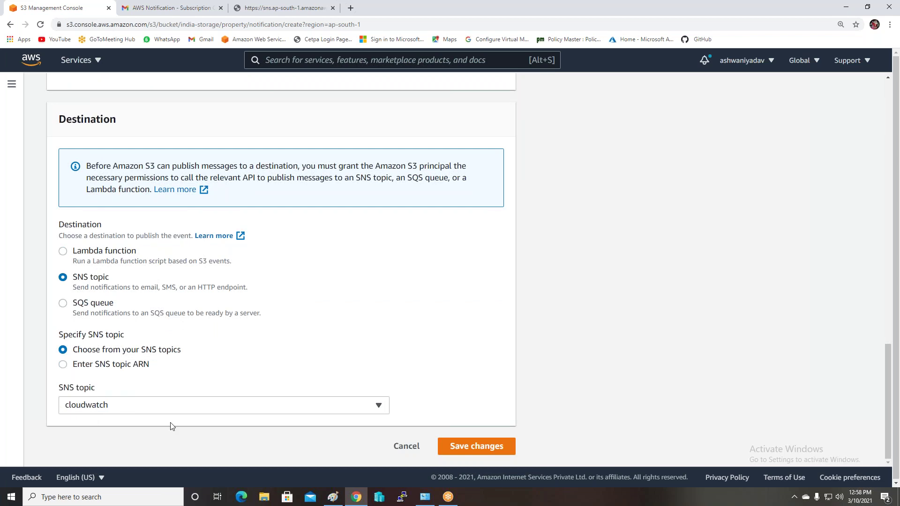
click(479, 446)
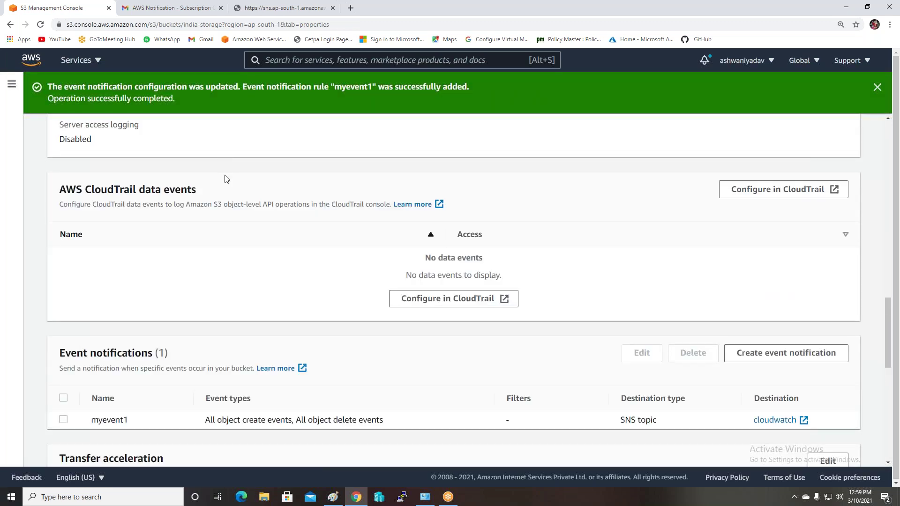
scroll(179, 280, down, 1)
scroll(179, 280, up, 1)
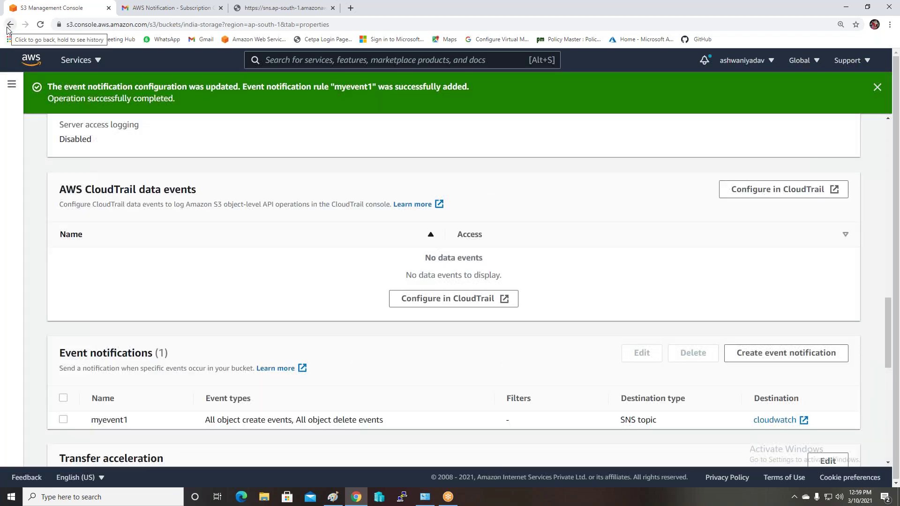
Undo the red scribbles in the diagram and brush dark red ticks on the Mumbai and Singapur buckets
click(333, 496)
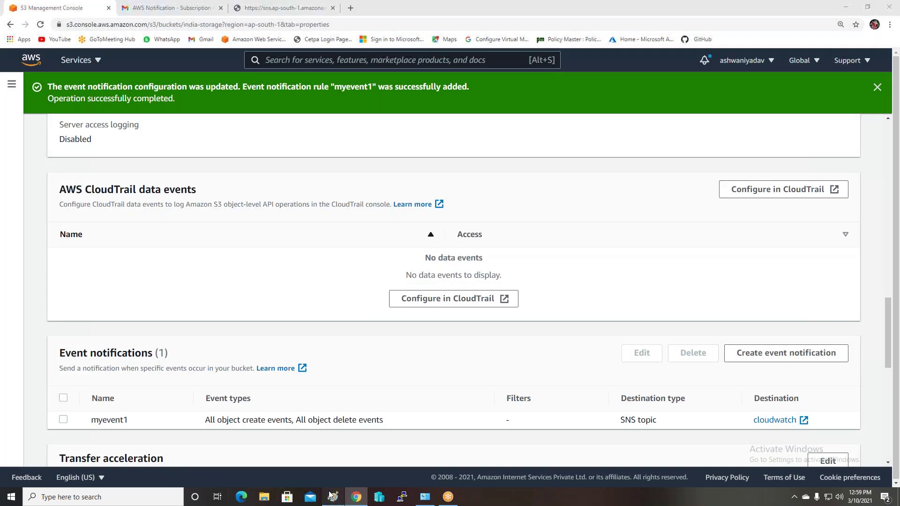
key(ctrl+z)
key(ctrl+z)
key(ctrl+z)
key(ctrl+z)
key(ctrl+z)
key(ctrl+z)
key(ctrl+z)
key(ctrl+z)
key(ctrl+z)
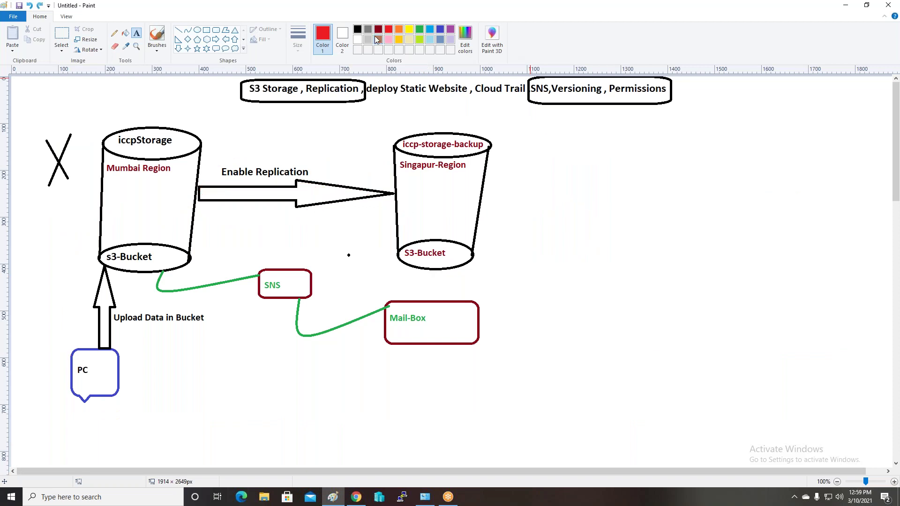
click(377, 30)
click(157, 35)
drag(105, 203, 147, 184)
drag(403, 190, 456, 176)
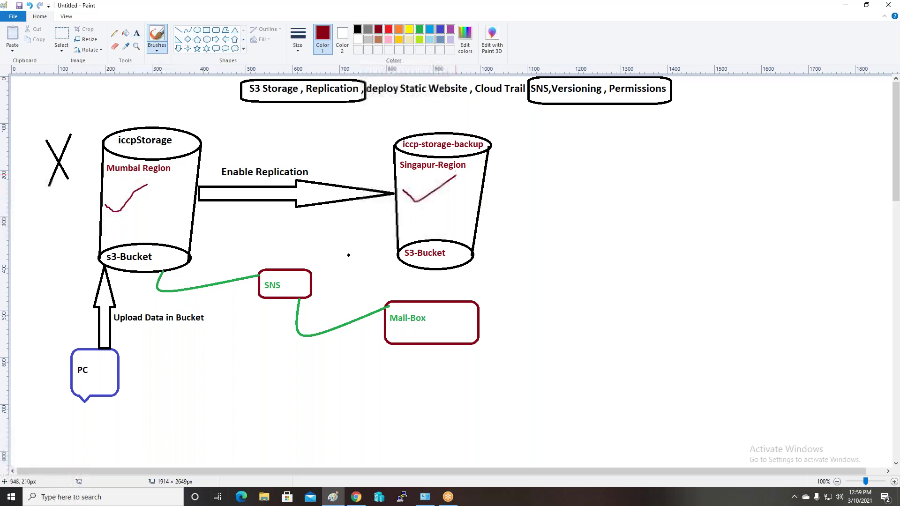
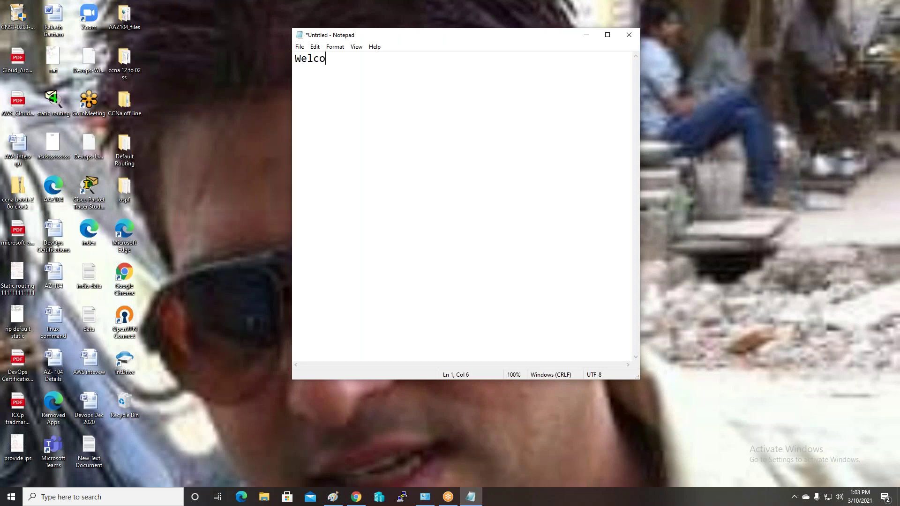
Finish typing 'Welcome to MY serverIndia', save it as index.html on the Desktop replacing the old copy, and close Notepad
text(MY serverIndia)
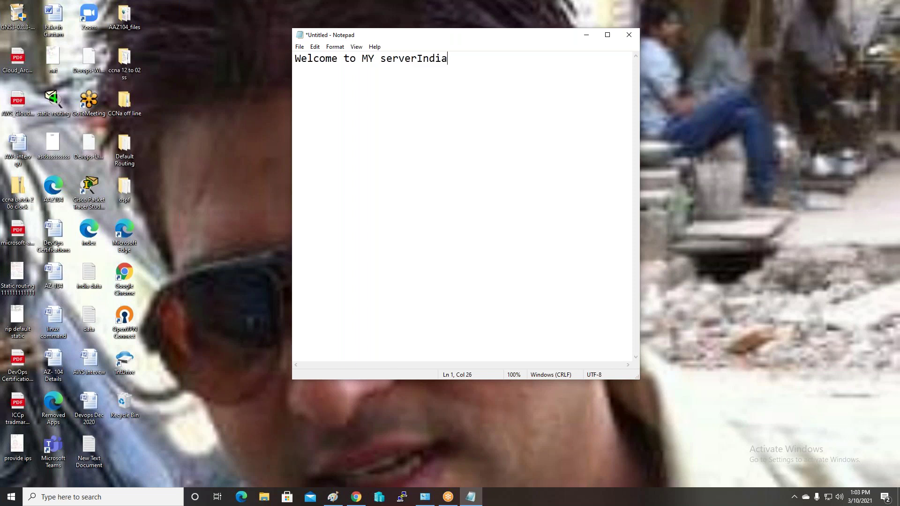
click(299, 47)
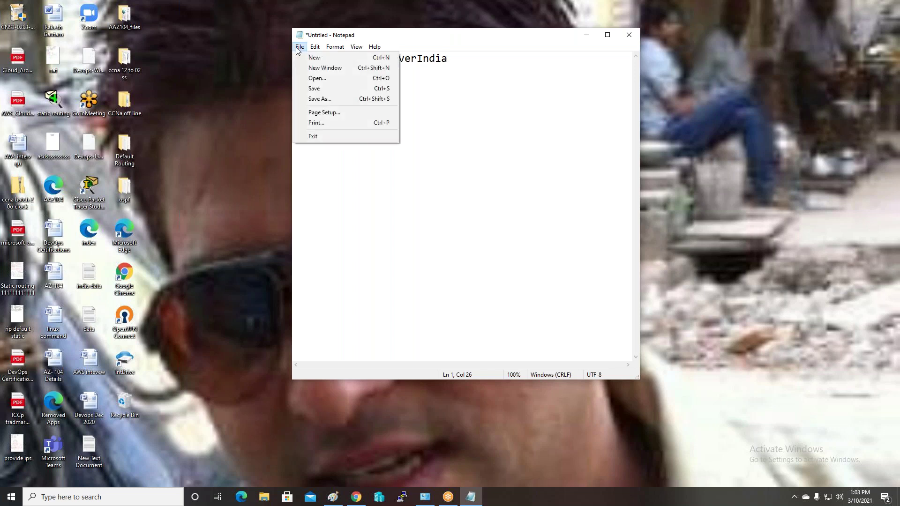
click(327, 99)
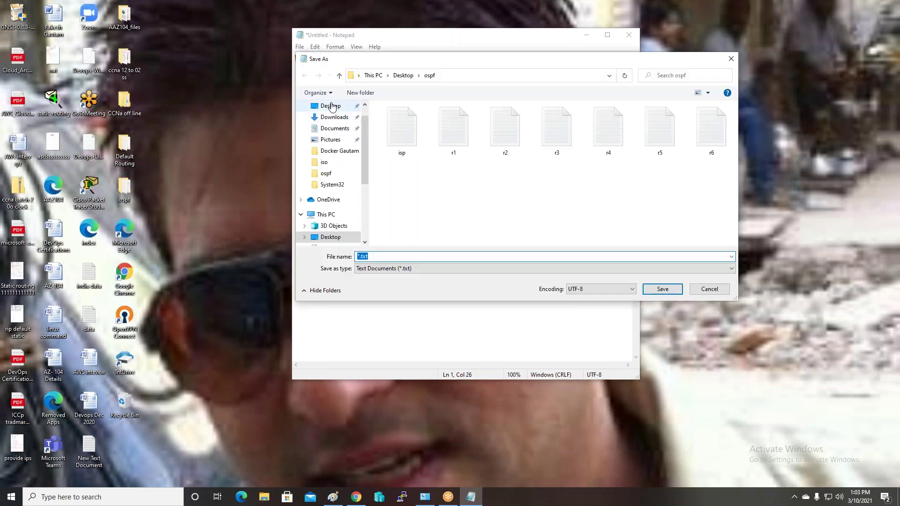
click(331, 106)
click(376, 256)
key(BackSpace)
key(BackSpace)
key(BackSpace)
key(BackSpace)
key(BackSpace)
text(index.html)
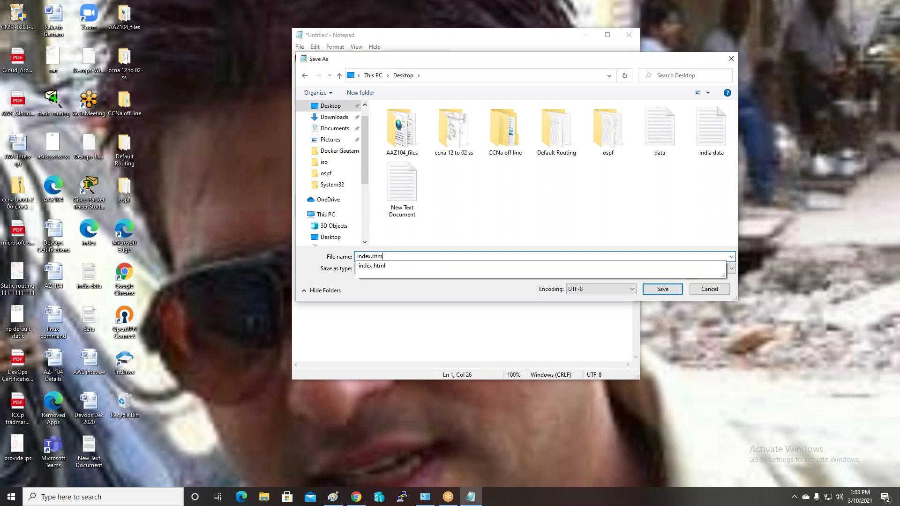
click(662, 289)
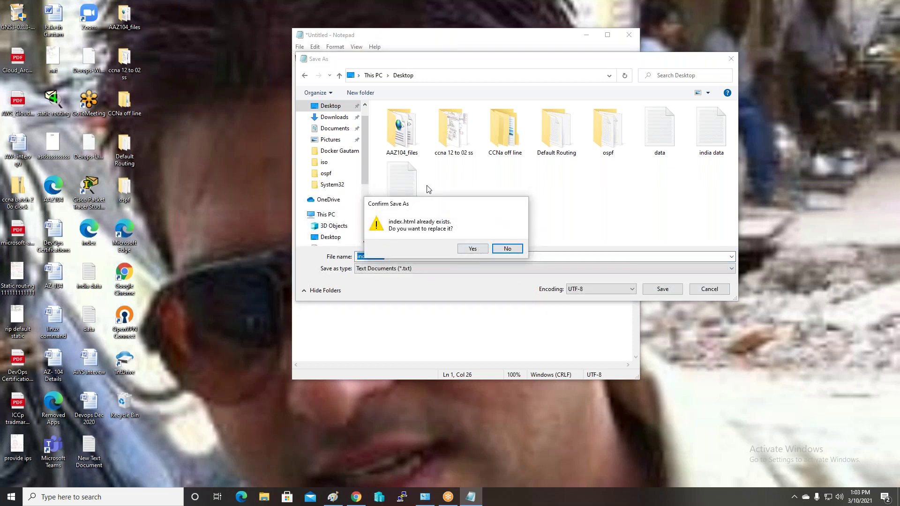
click(467, 251)
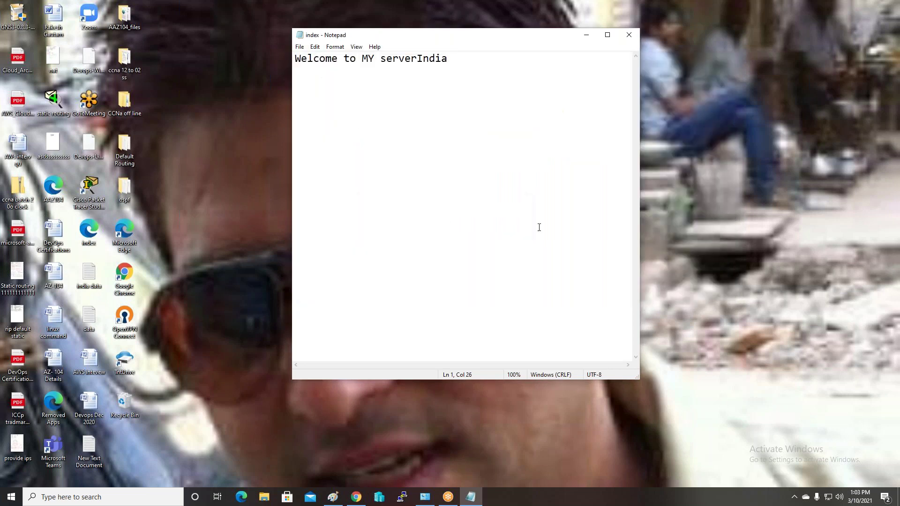
click(632, 36)
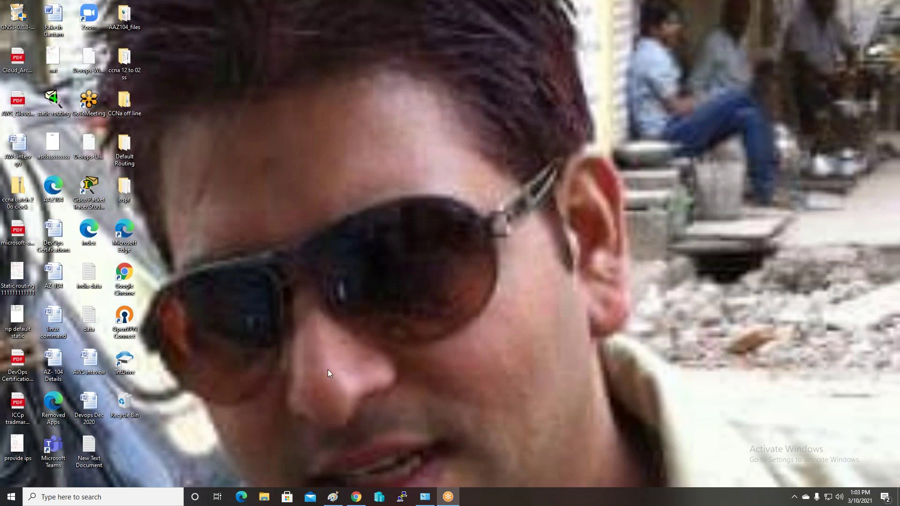
Start a new Notepad document and type 'this my error page 403'
key(super)
text(not)
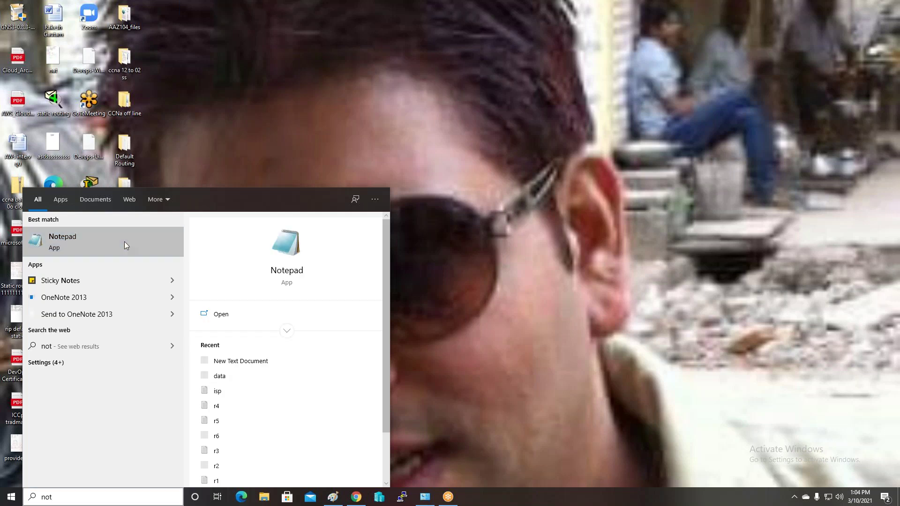
click(124, 241)
text(t)
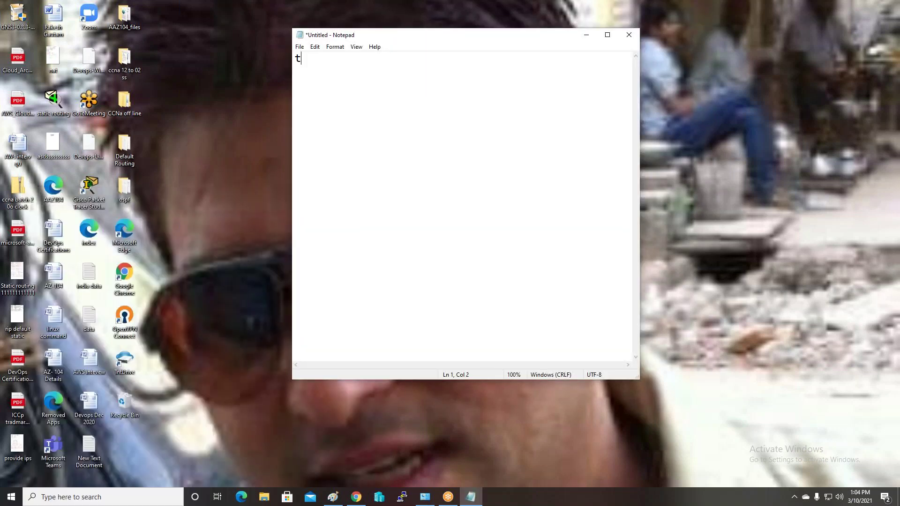
text(his my error page 403)
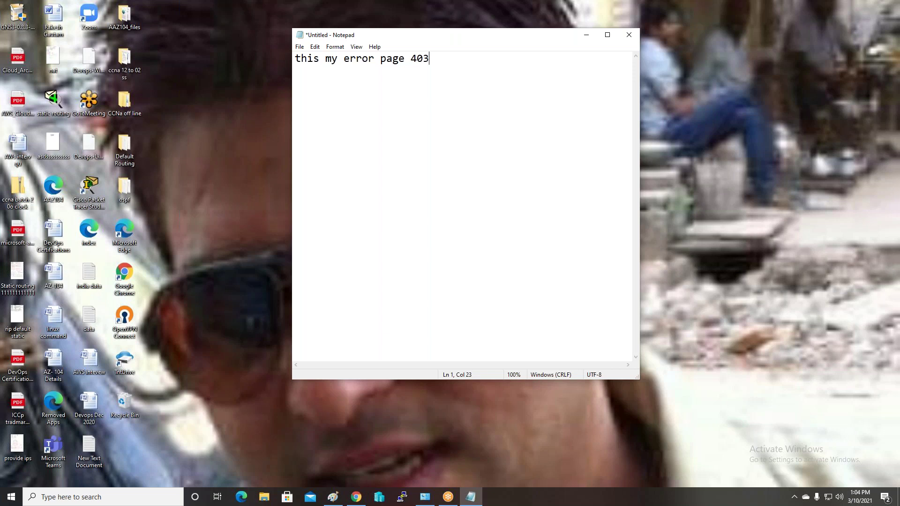
Save the text on the Desktop as error.html and close Notepad
click(299, 47)
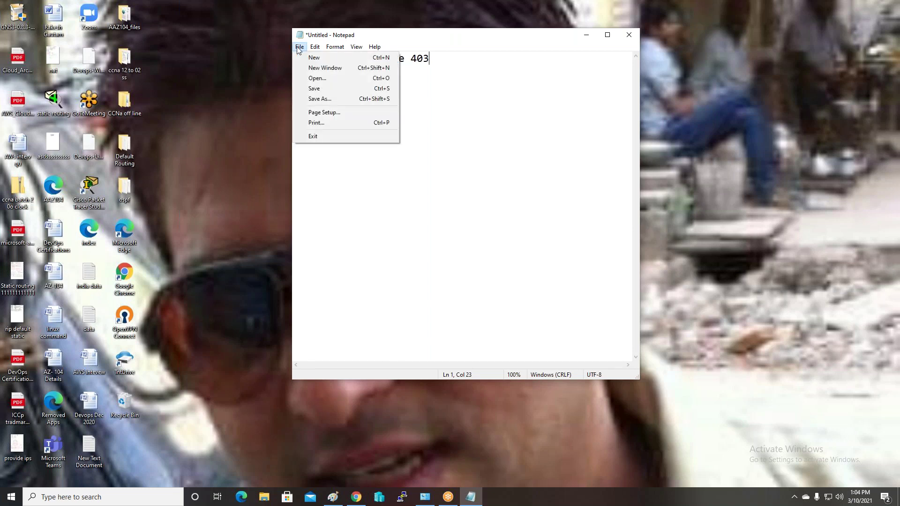
click(331, 99)
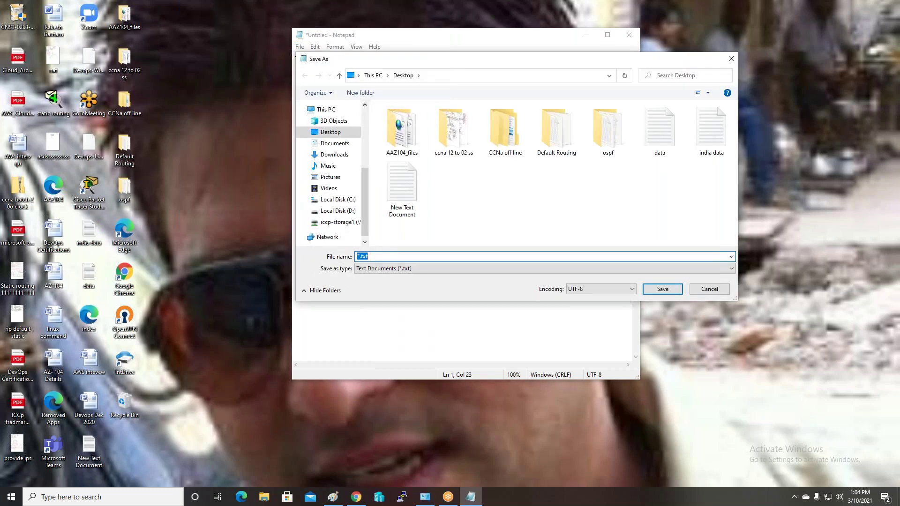
text(error.html)
click(662, 289)
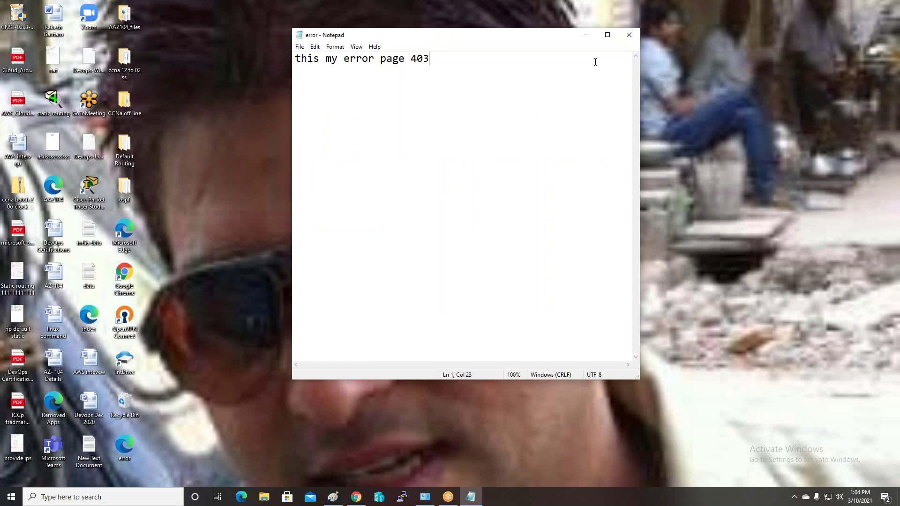
click(622, 36)
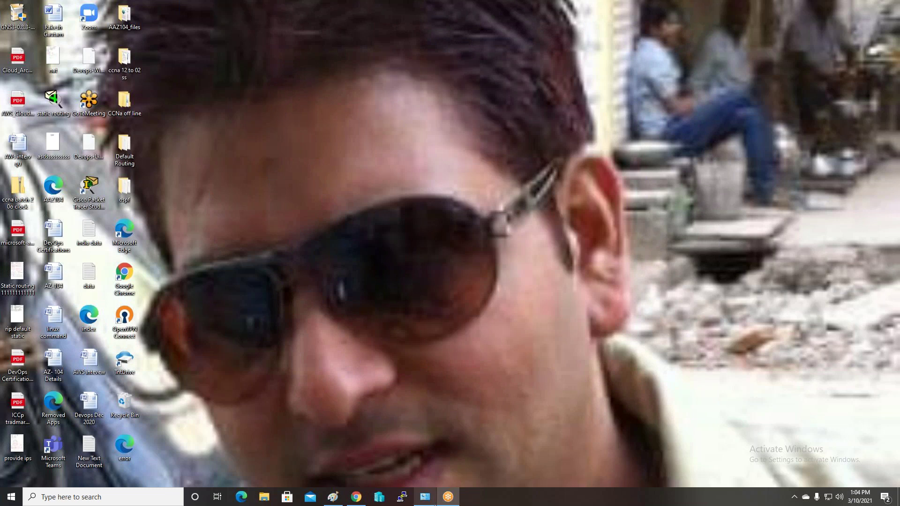
mouse_move(356, 502)
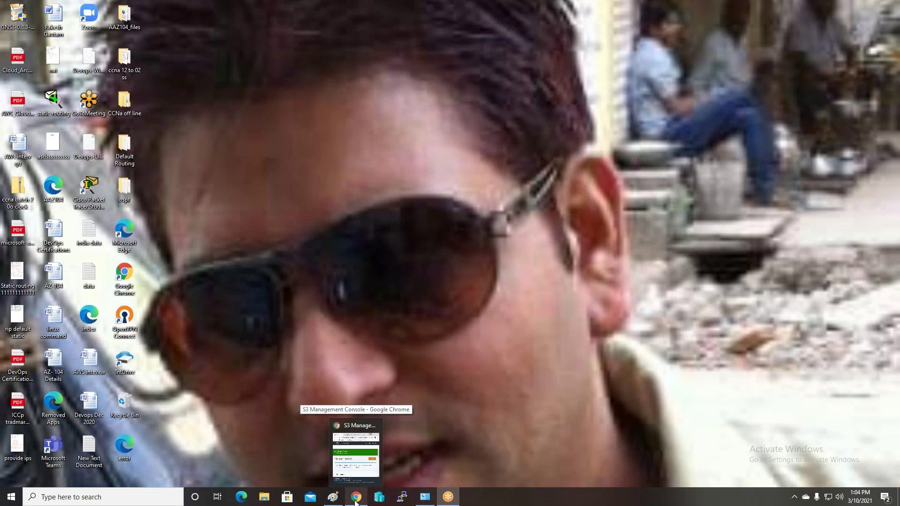
Maximize Chrome and add the error and index files from the Desktop to an india-storage upload
click(355, 502)
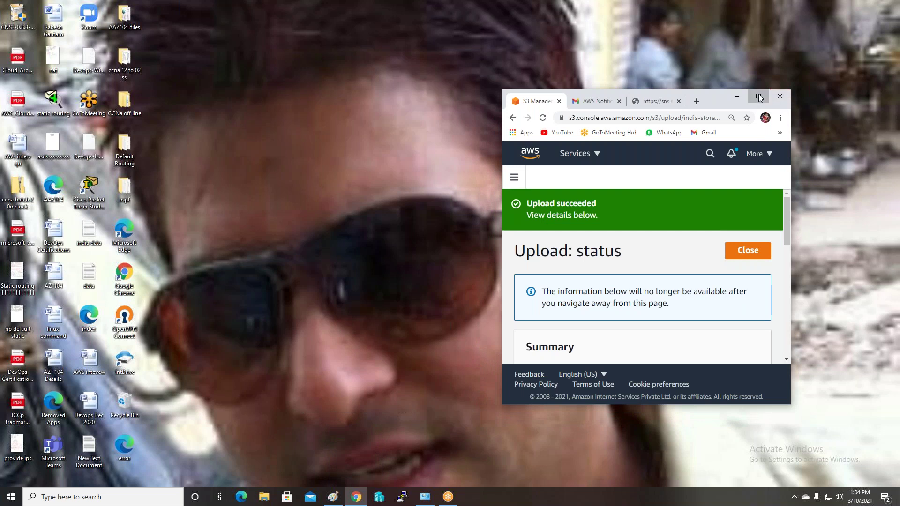
click(758, 97)
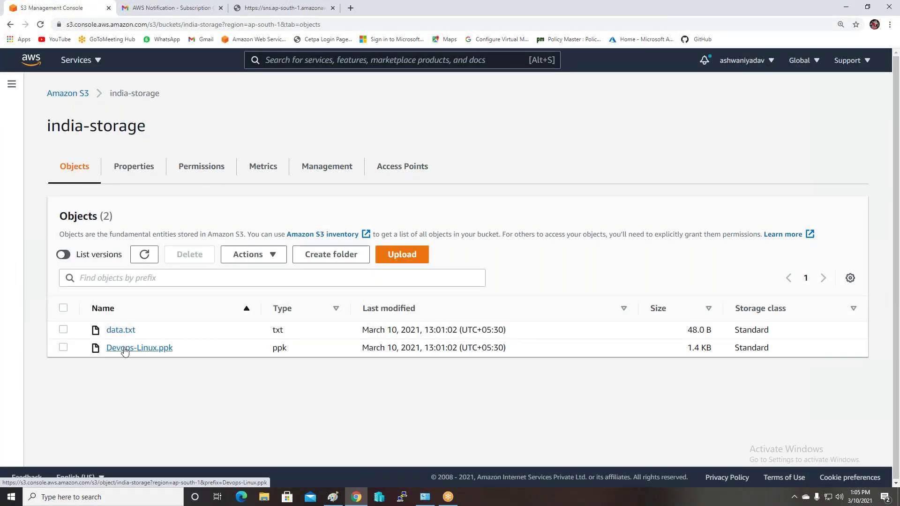
click(406, 260)
click(403, 239)
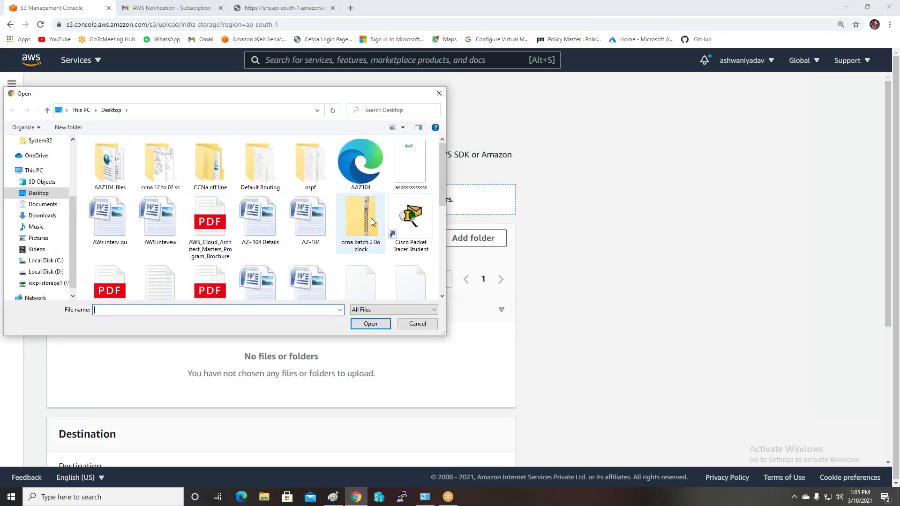
drag(440, 187, 443, 234)
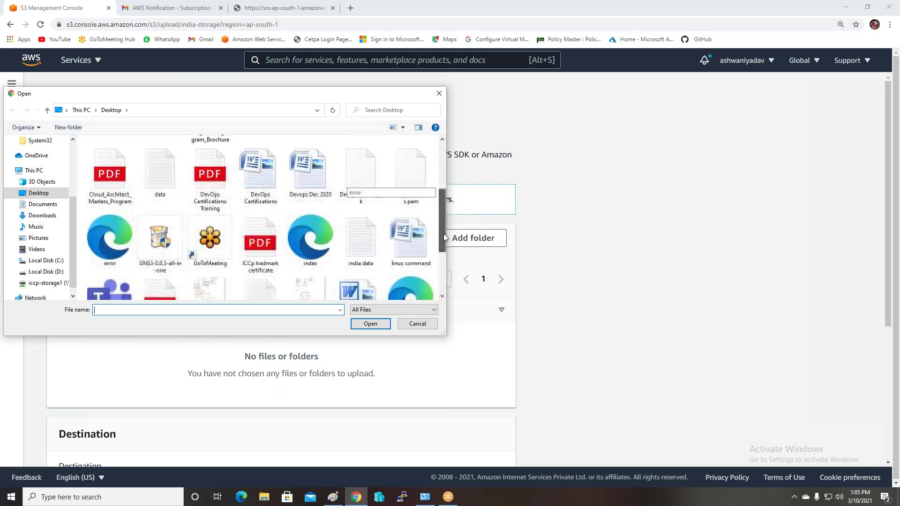
click(132, 244)
ctrl+click(295, 234)
click(370, 324)
Upload both HTML files and open error.html's details in a new tab
scroll(571, 312, down, 3)
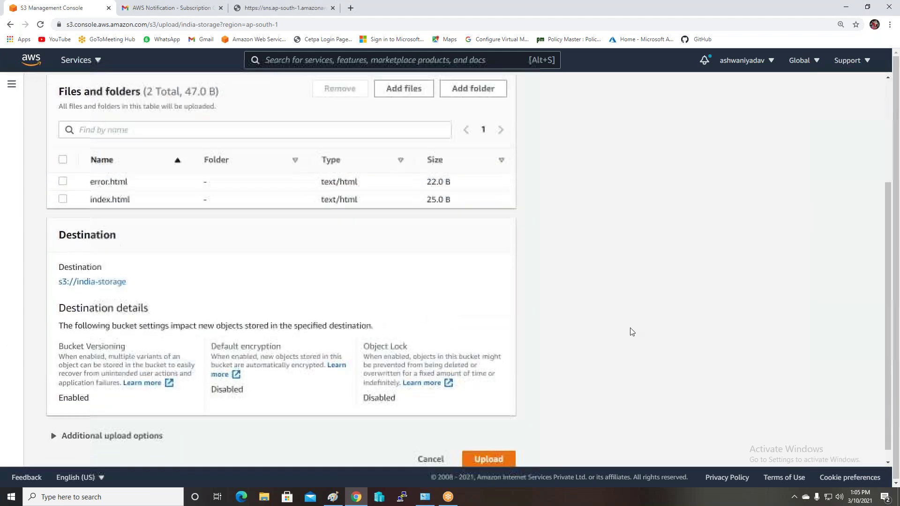
click(483, 446)
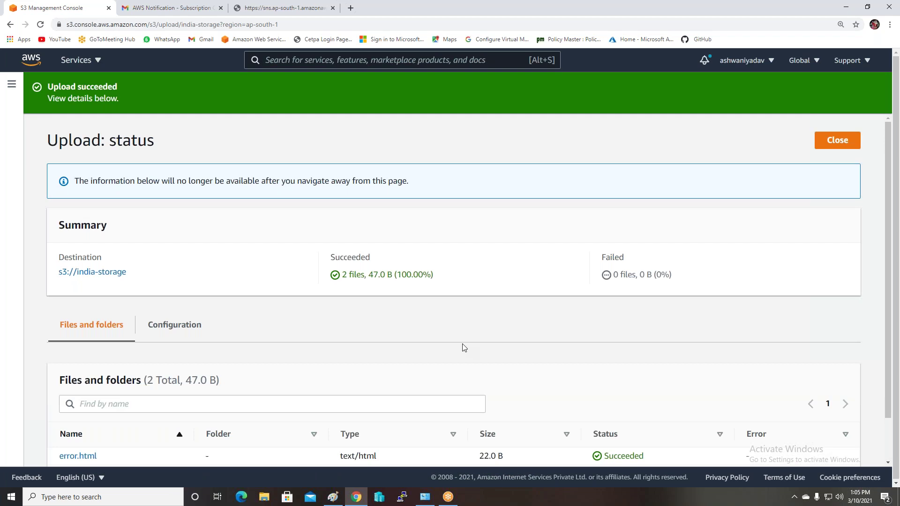
scroll(463, 347, down, 1)
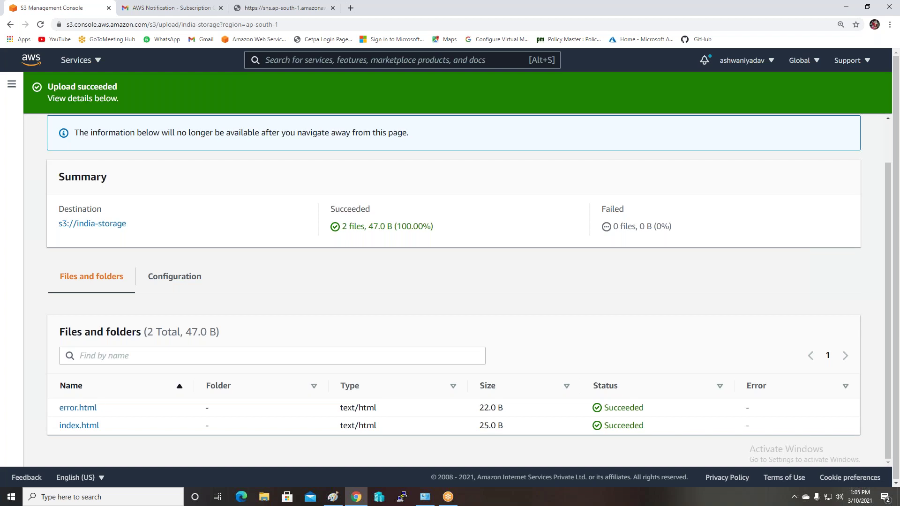
click(75, 408)
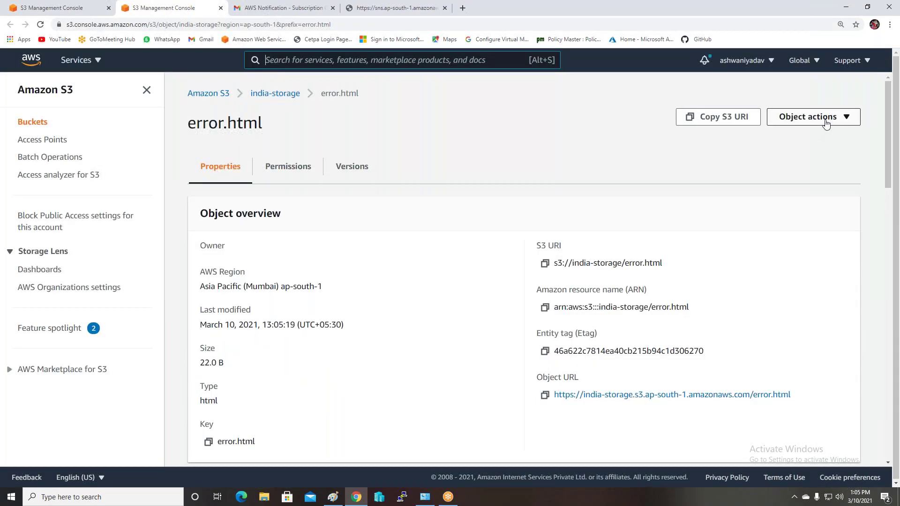
Make error.html public through Object actions, then return to the india-storage bucket
click(826, 124)
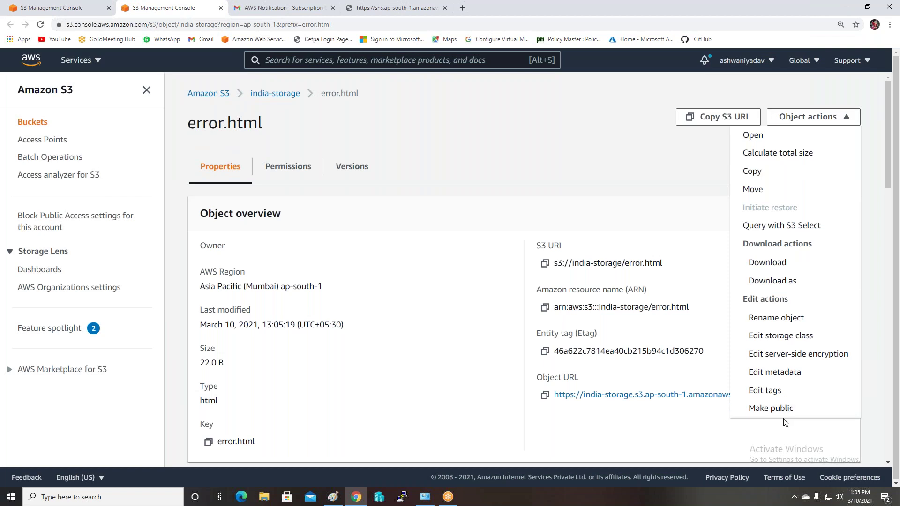
scroll(773, 375, down, 1)
click(760, 367)
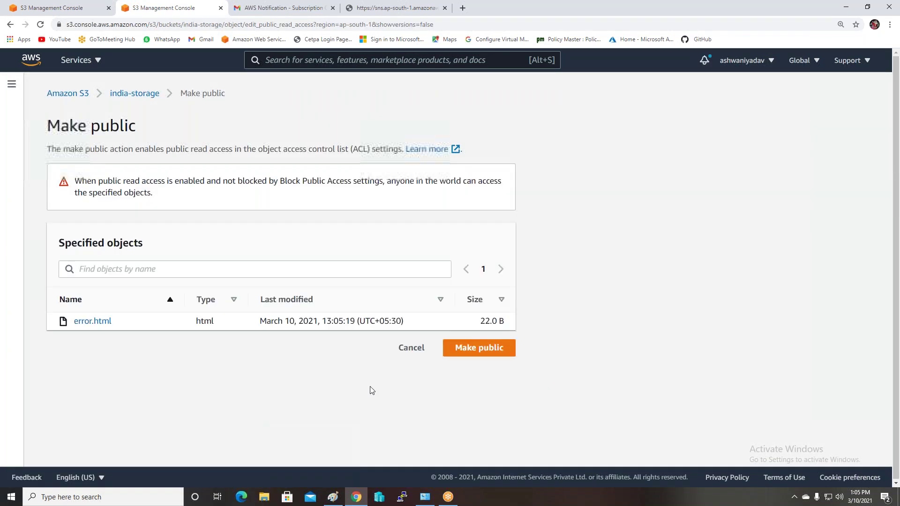
click(471, 347)
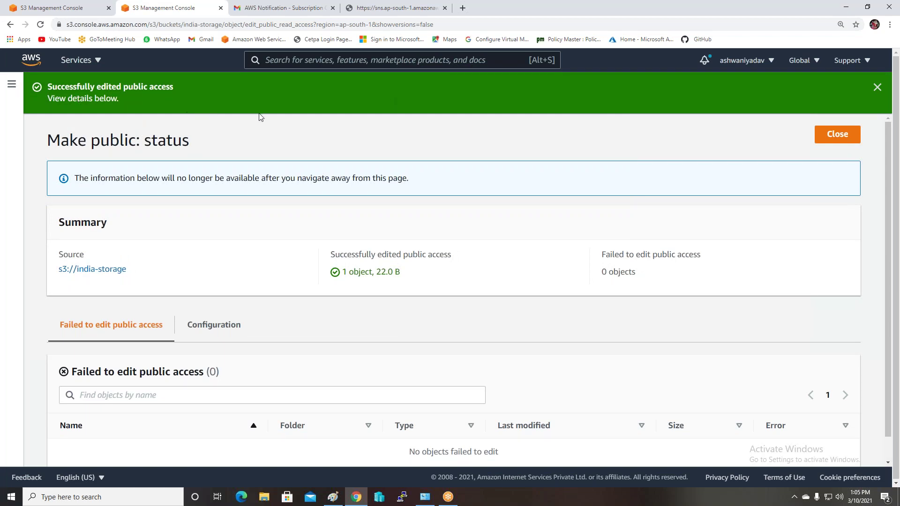
click(839, 134)
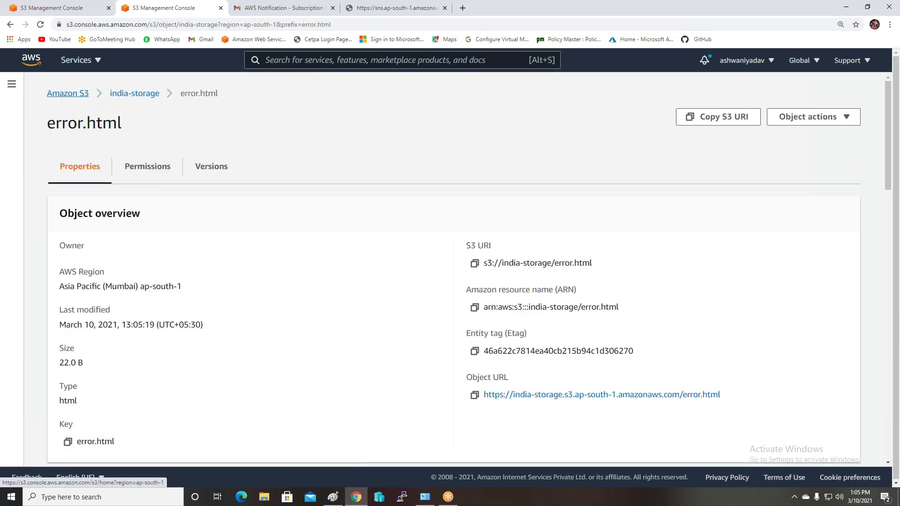
click(135, 97)
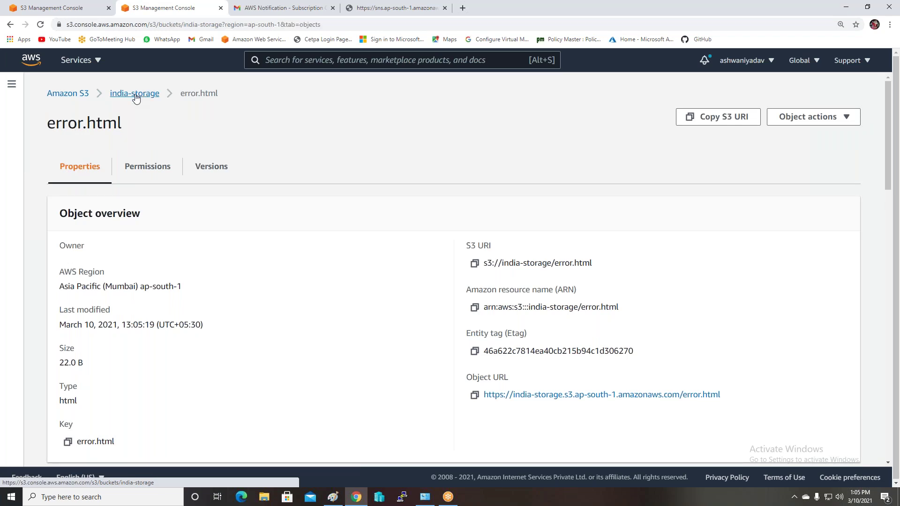
Open index.html, make it public through Object actions, and close the status page
click(125, 385)
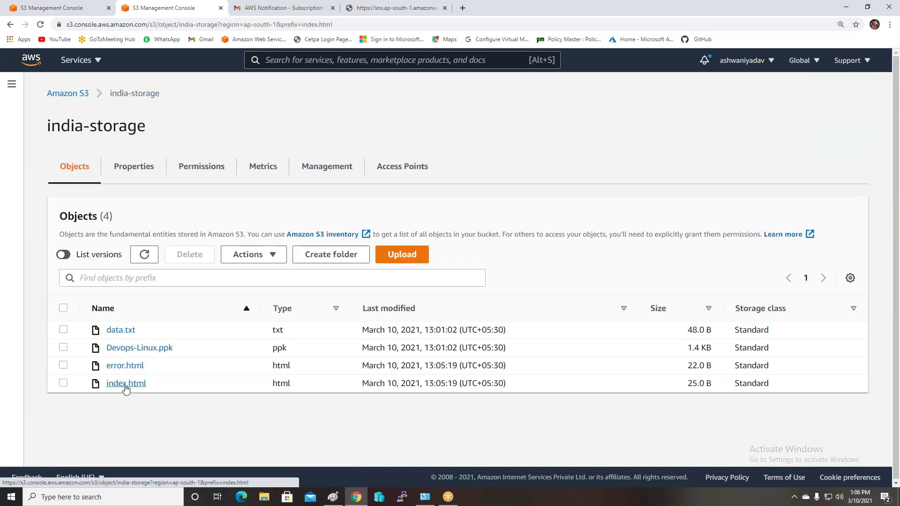
click(816, 121)
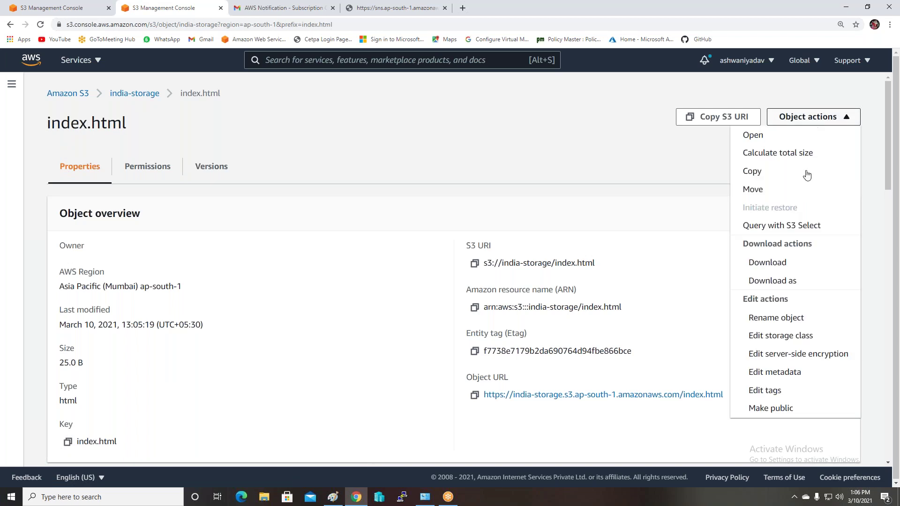
click(771, 408)
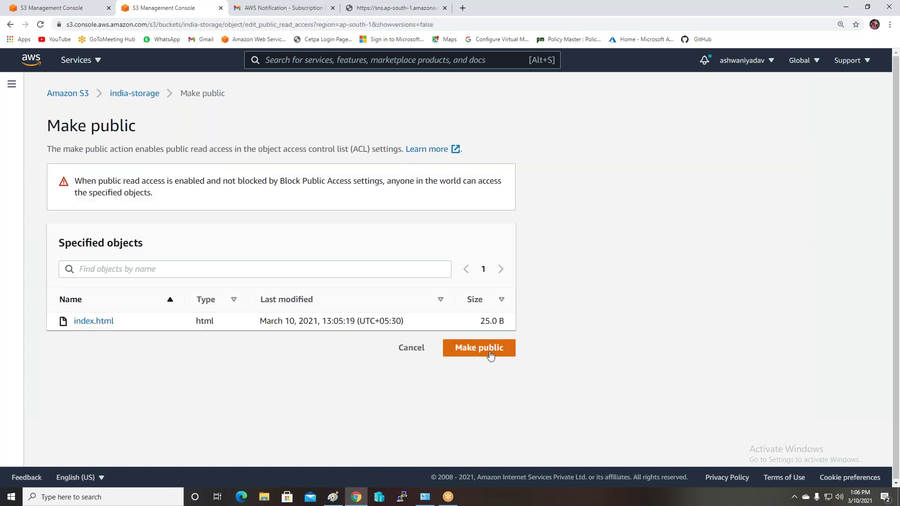
click(490, 355)
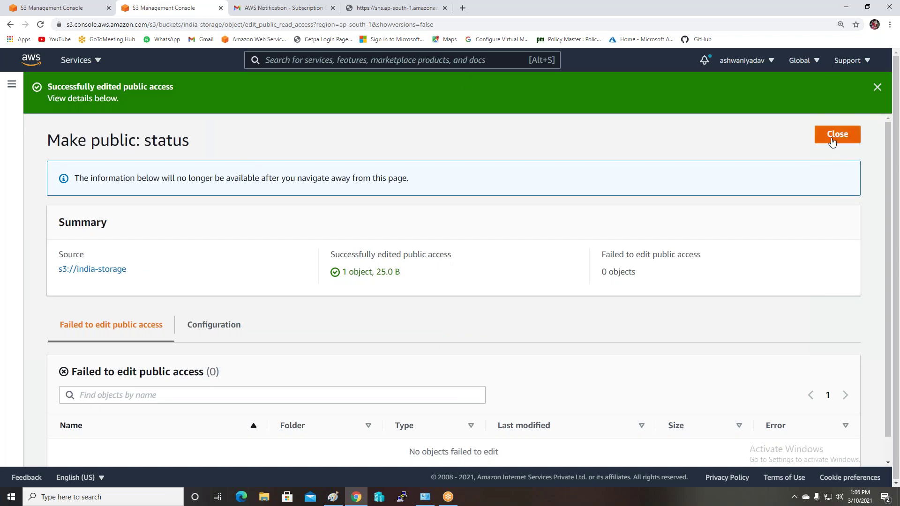
click(833, 145)
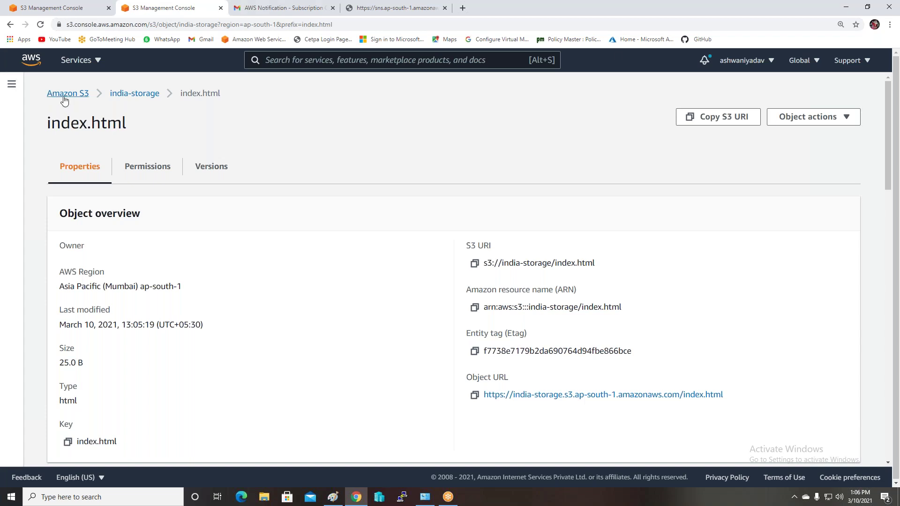
Go to india-storage's Properties and edit the Static website hosting section
click(134, 93)
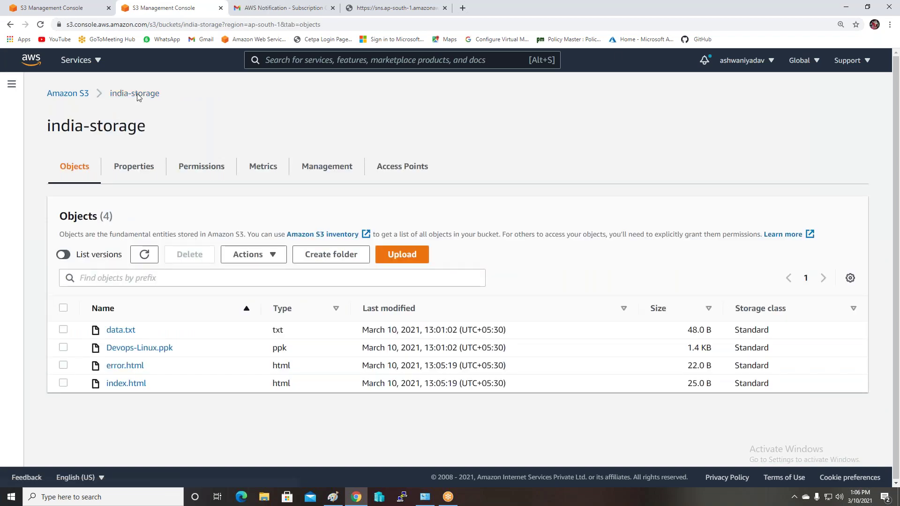
click(134, 172)
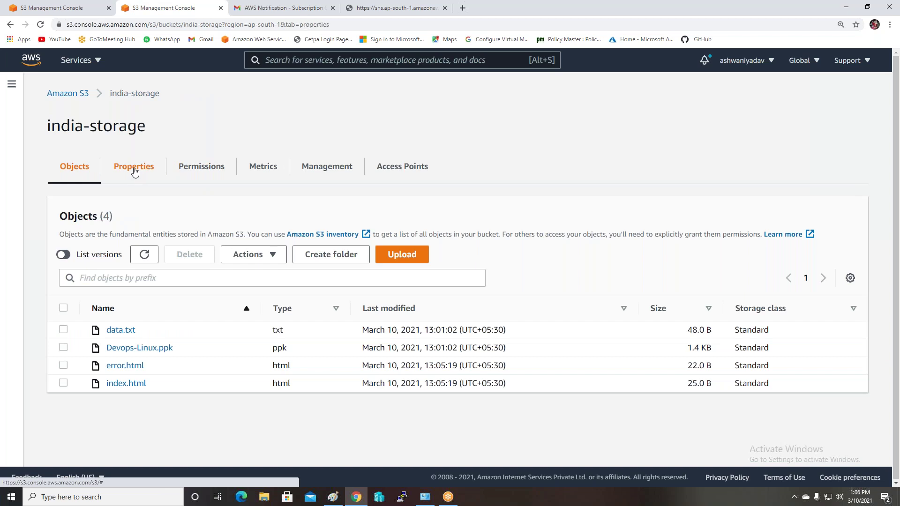
scroll(103, 294, down, 6)
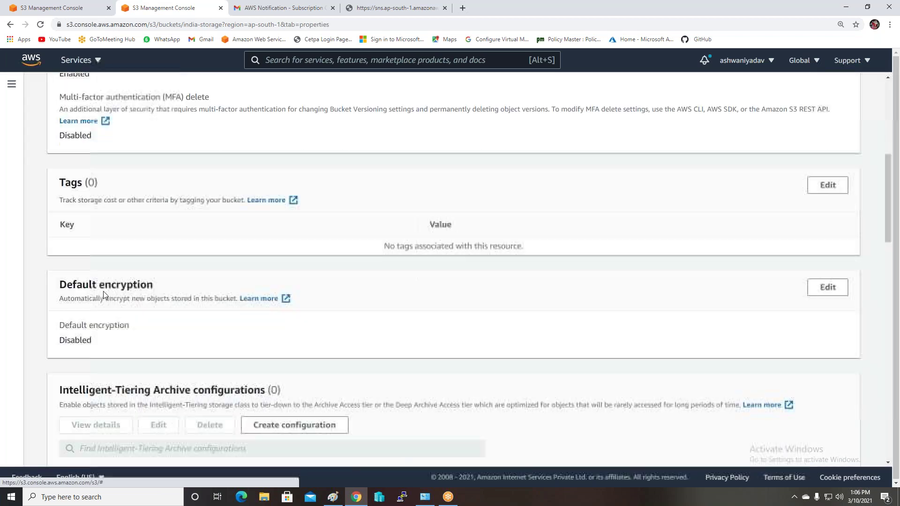
scroll(103, 294, up, 3)
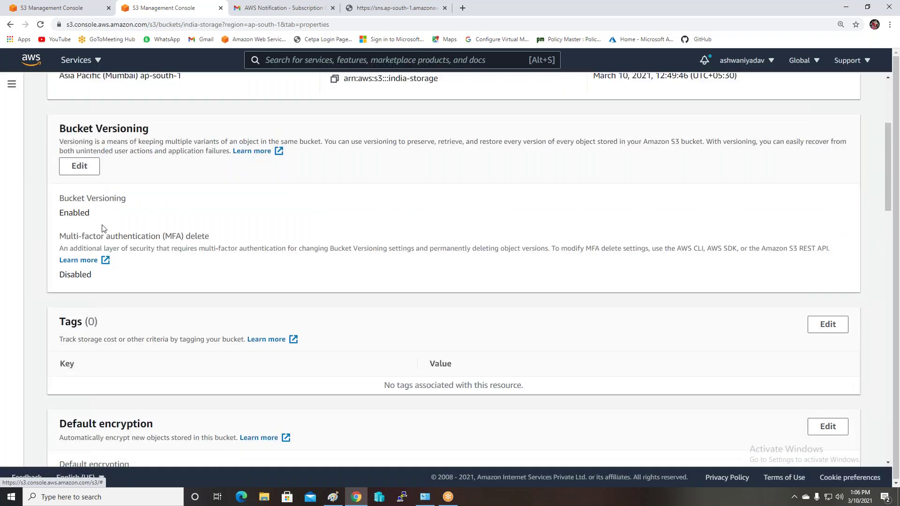
scroll(225, 239, down, 9)
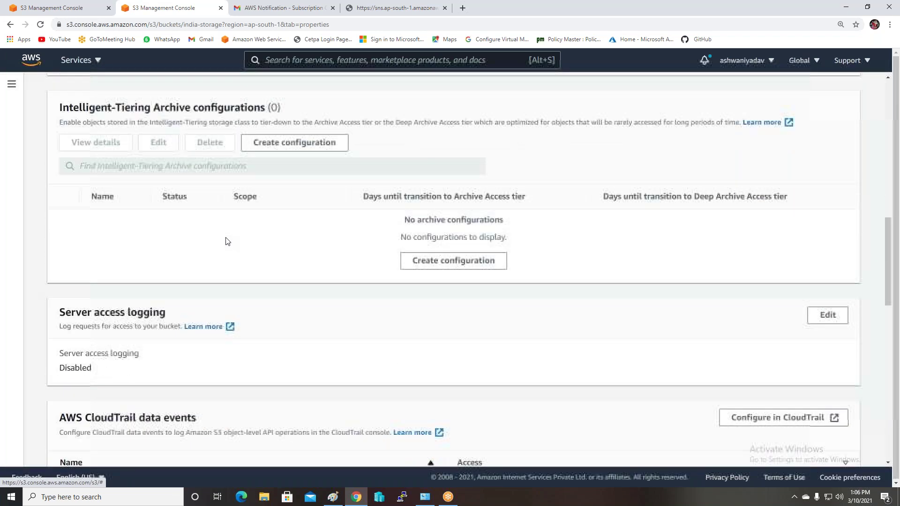
scroll(227, 241, down, 8)
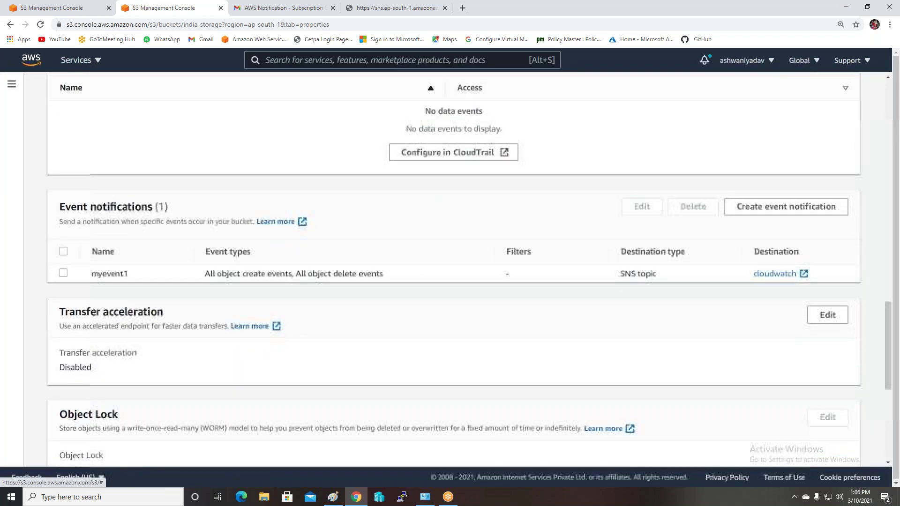
scroll(138, 199, up, 2)
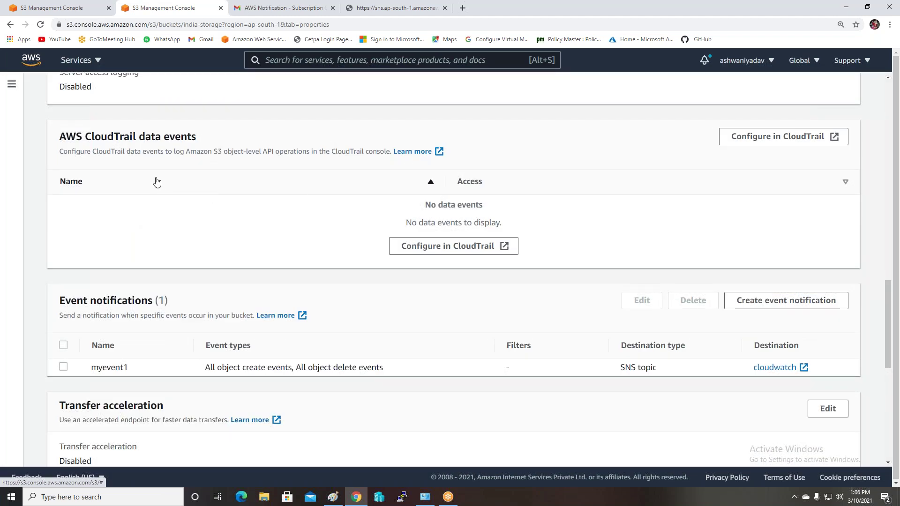
scroll(216, 205, down, 9)
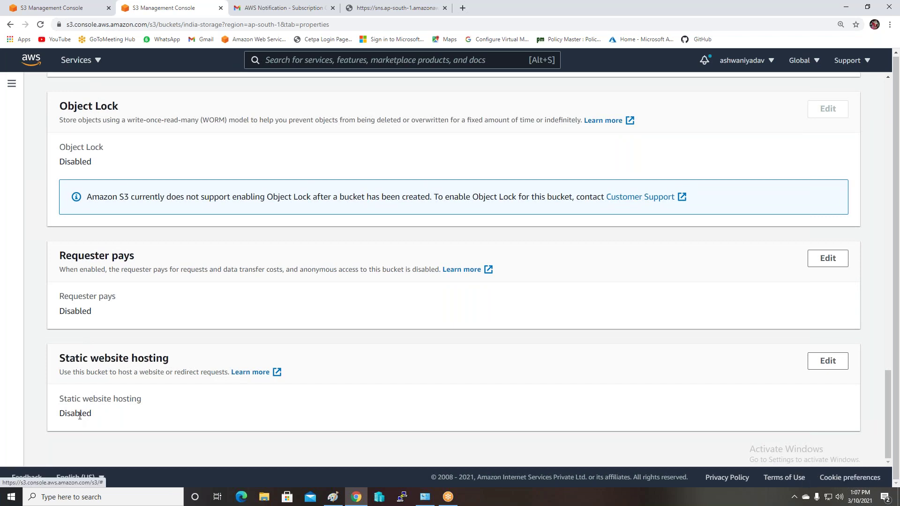
click(831, 361)
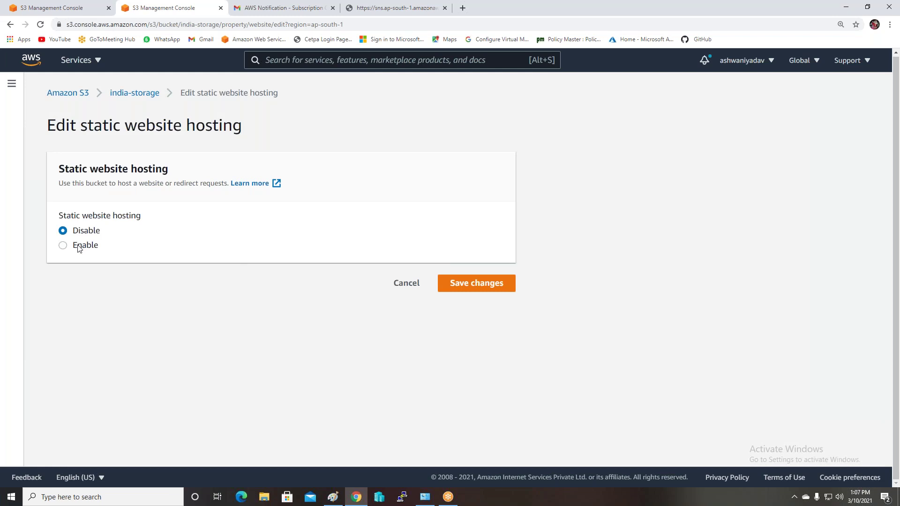
Enable hosting with index.html as index document and error.html as error document, then save
click(79, 249)
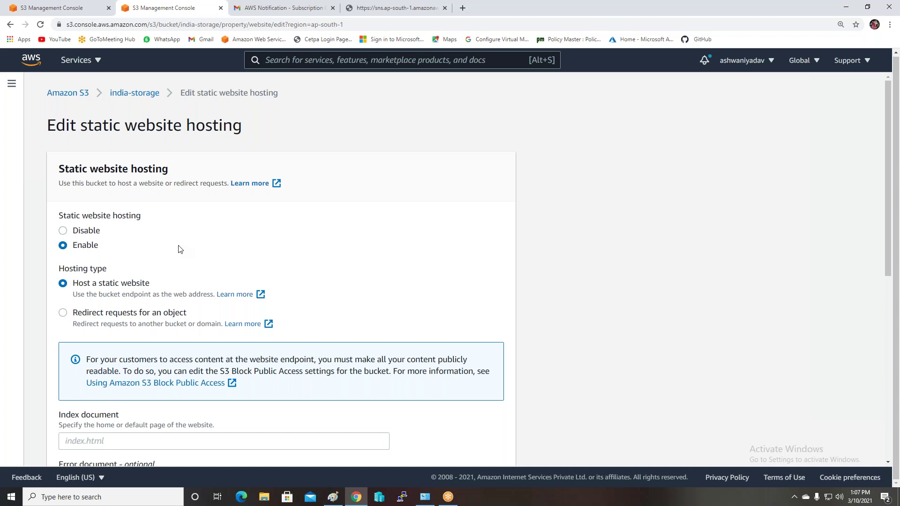
scroll(180, 249, down, 2)
click(187, 352)
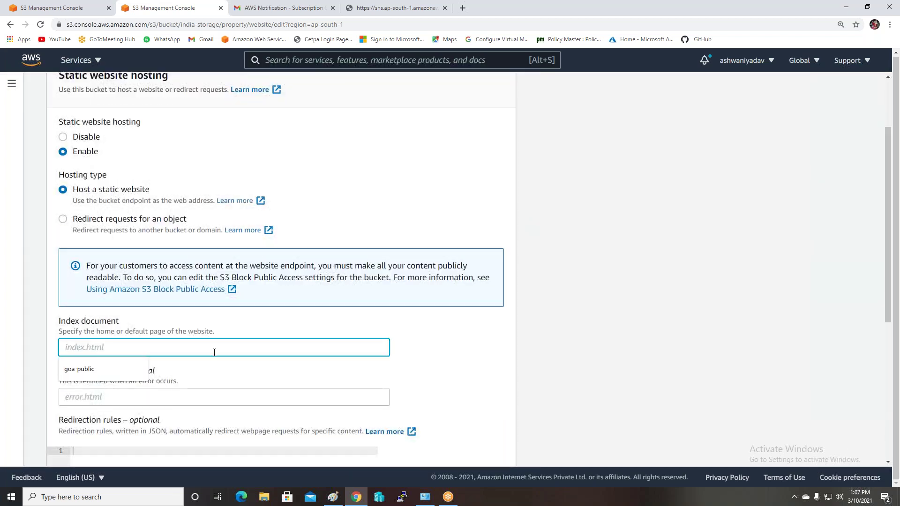
text(i)
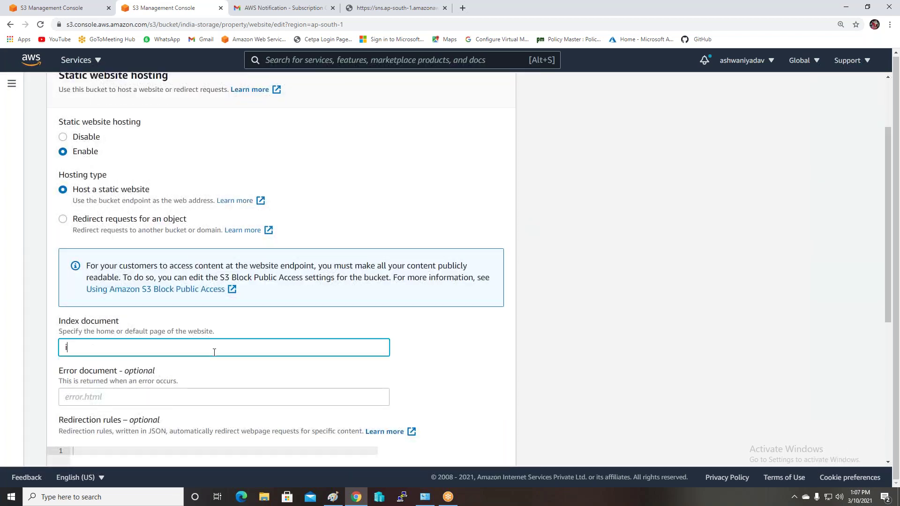
text(ndex.html)
click(146, 392)
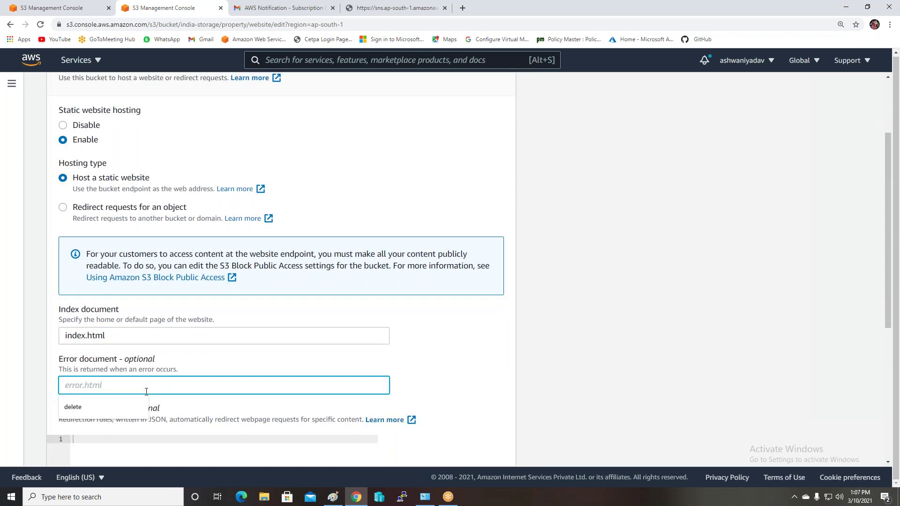
text(err)
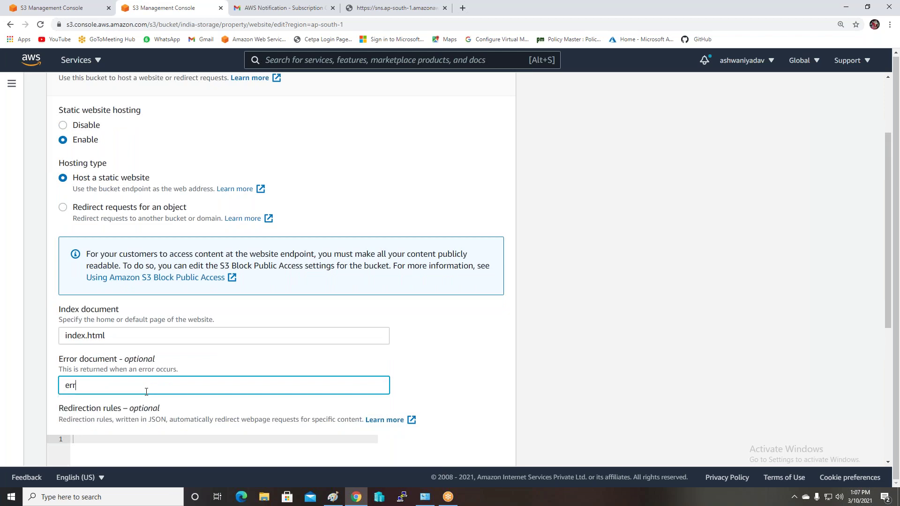
text(or.html)
scroll(528, 338, down, 5)
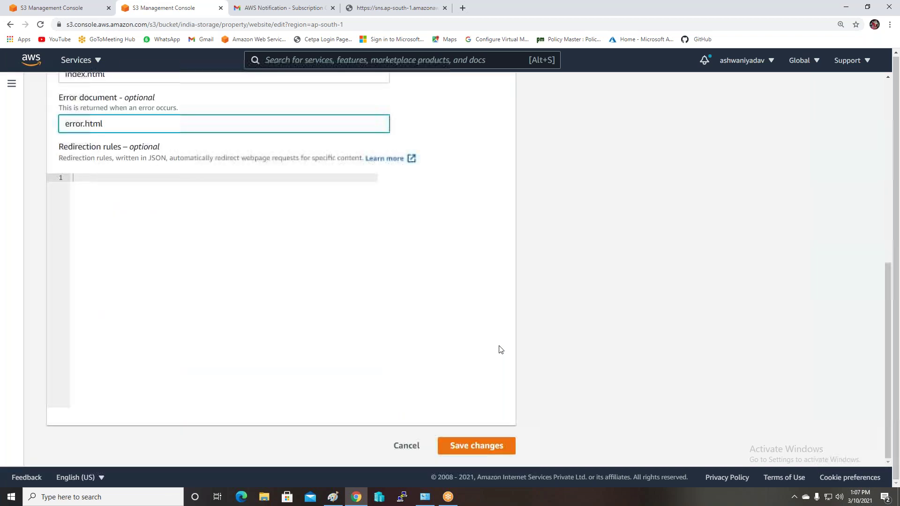
click(474, 446)
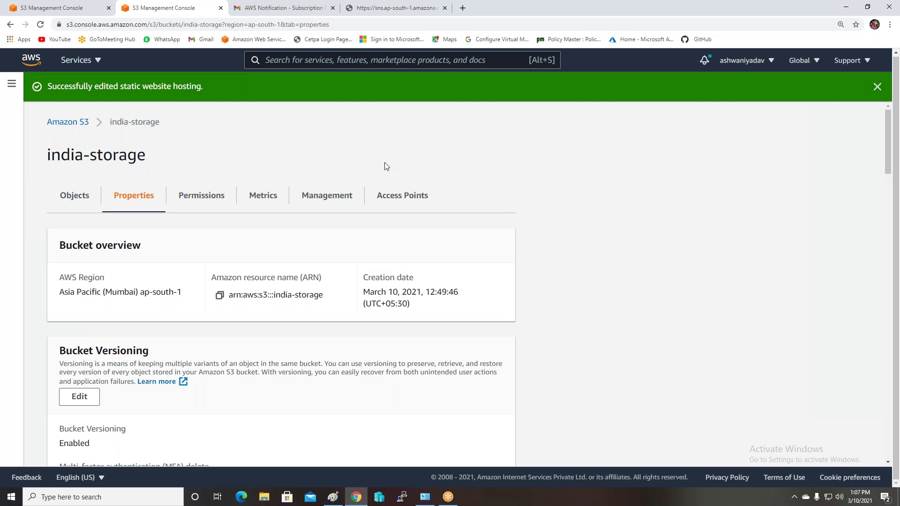
scroll(215, 361, down, 6)
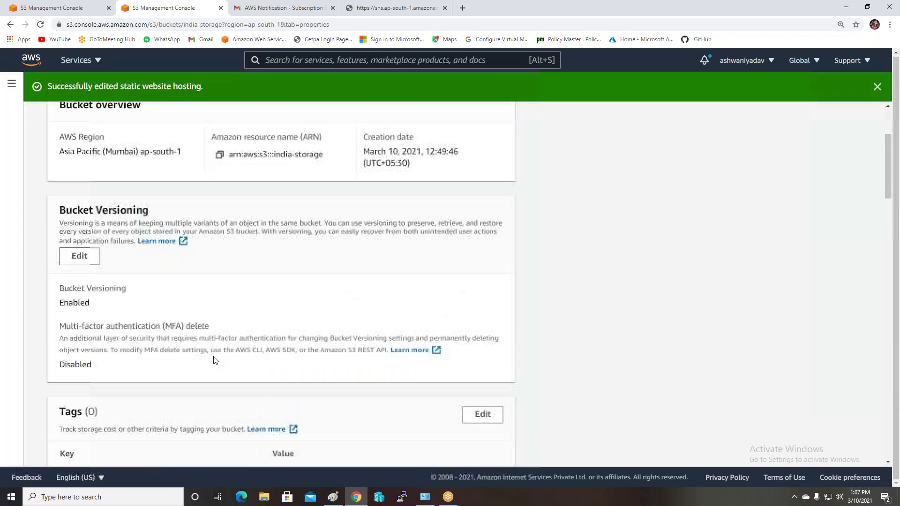
scroll(227, 255, down, 6)
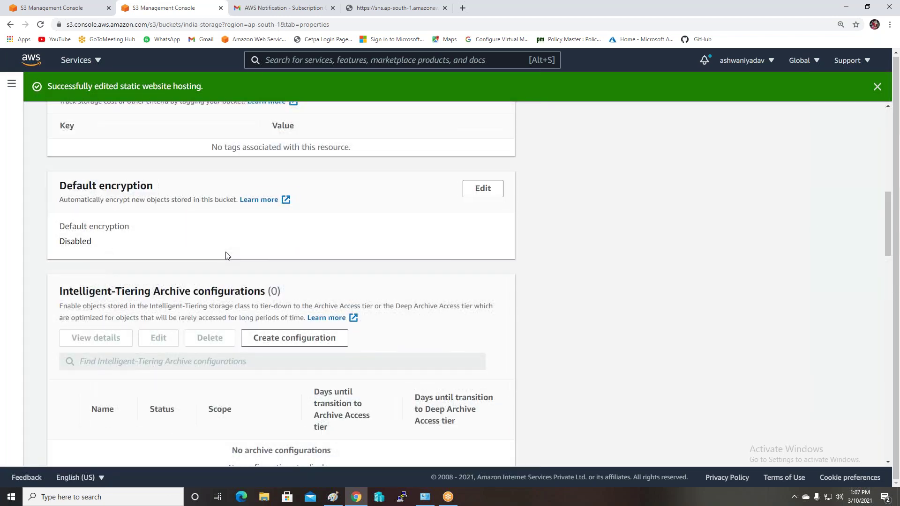
scroll(281, 281, down, 10)
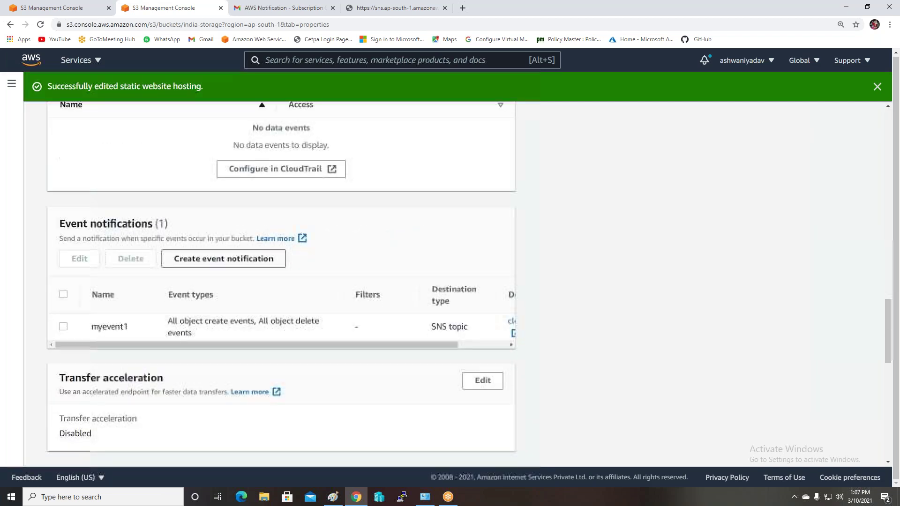
scroll(80, 417, down, 8)
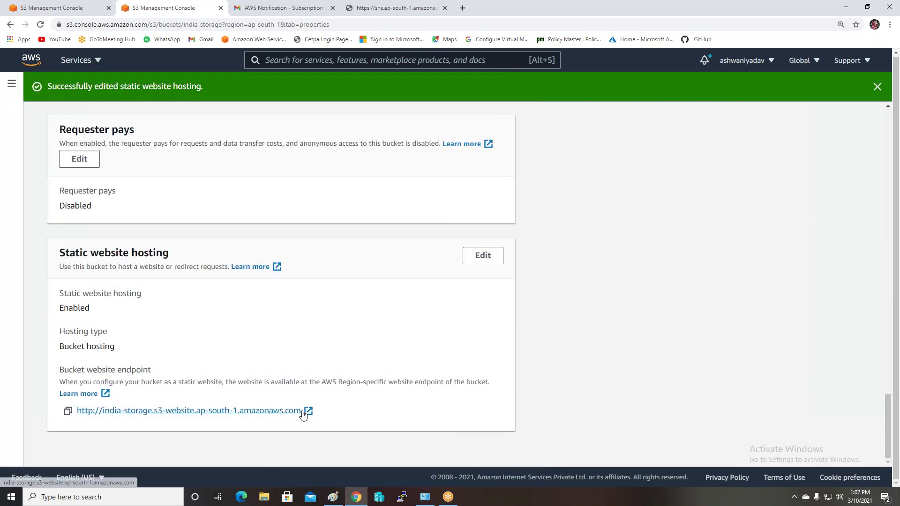
click(67, 411)
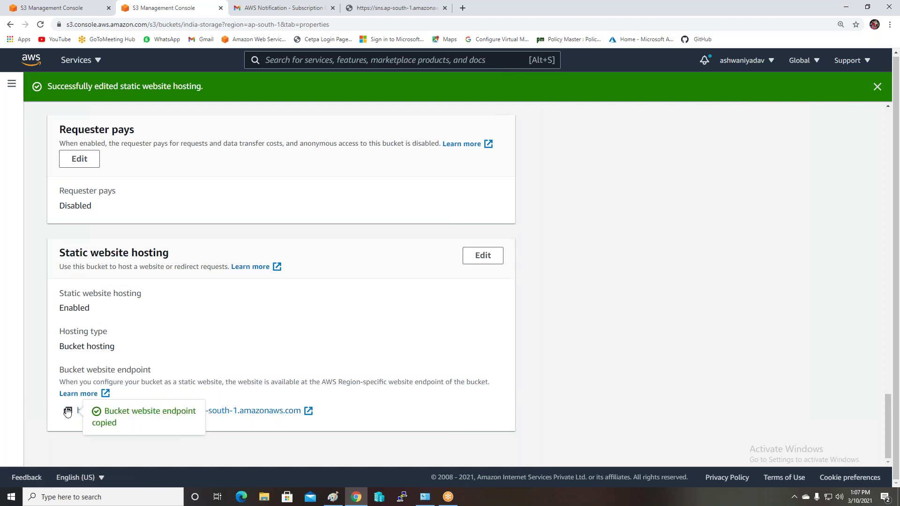
click(289, 7)
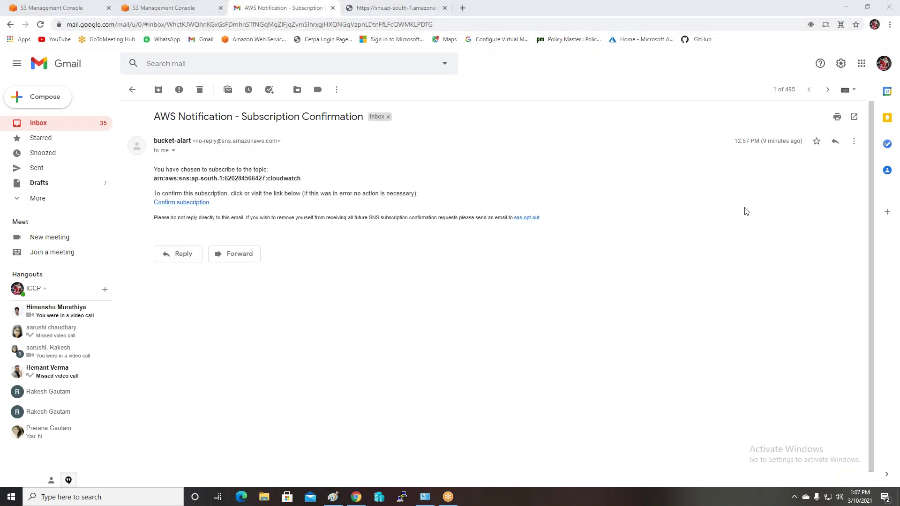
Paste the copied endpoint URL into Chrome and load the 'Welcome to MY serverIndia' page
click(463, 8)
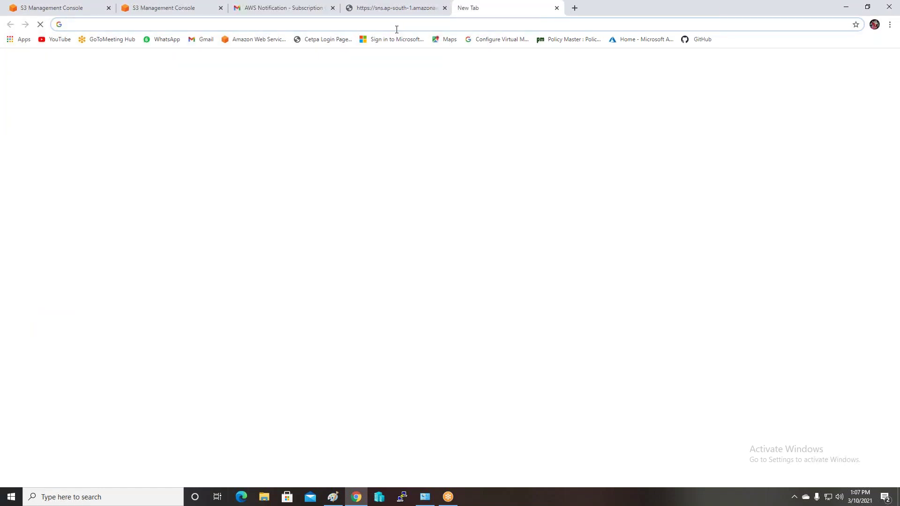
key(ctrl+v)
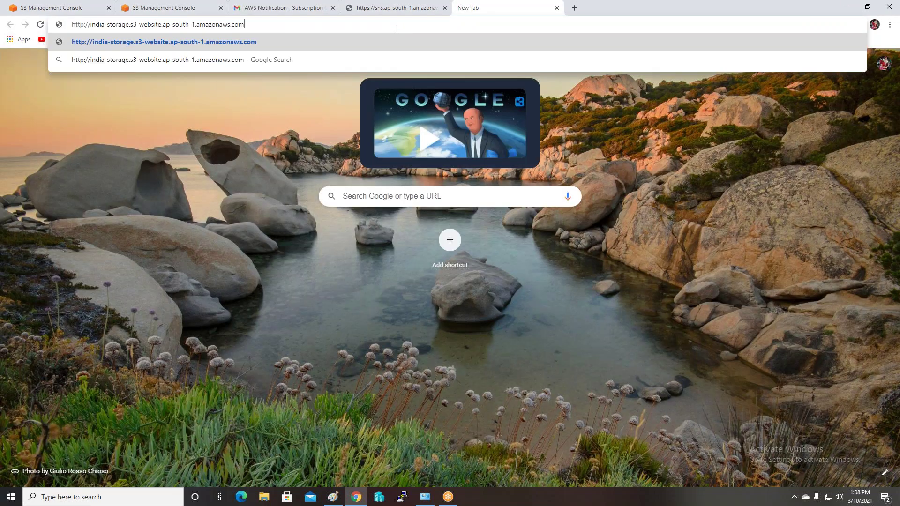
key(Return)
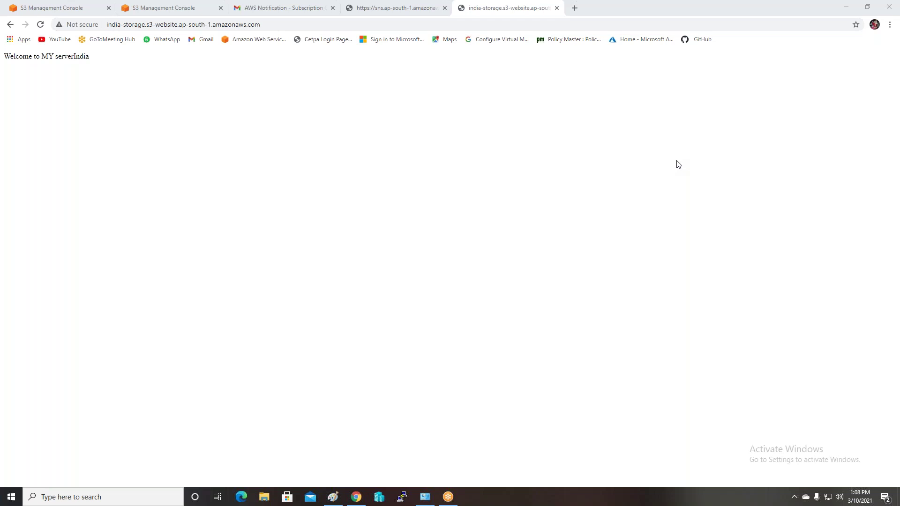
key(ctrl+w)
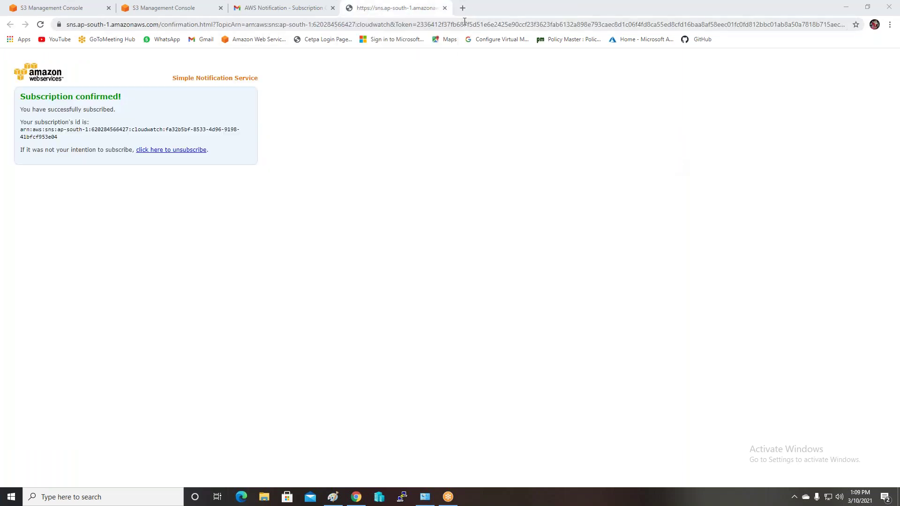
click(463, 24)
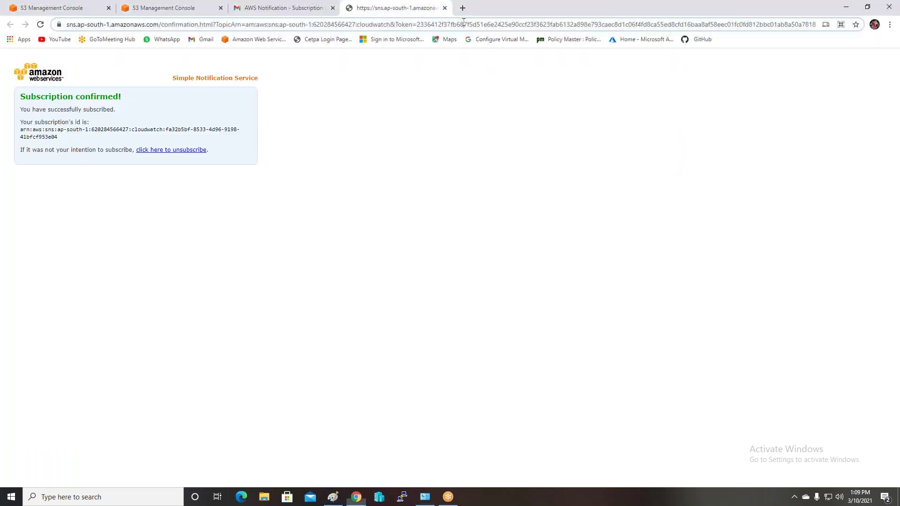
key(ctrl+v)
key(Return)
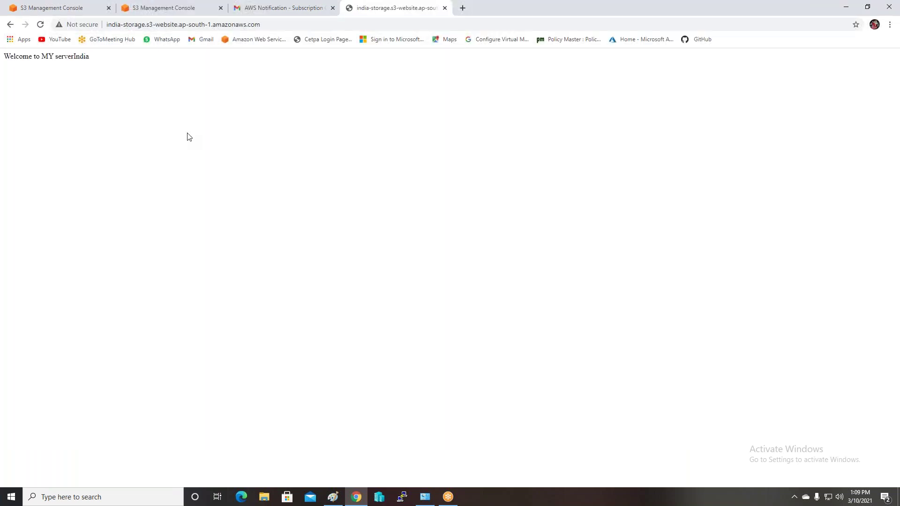
Return to the india-storage bucket and select data.txt, Devops-Linux.ppk and index.html
click(167, 9)
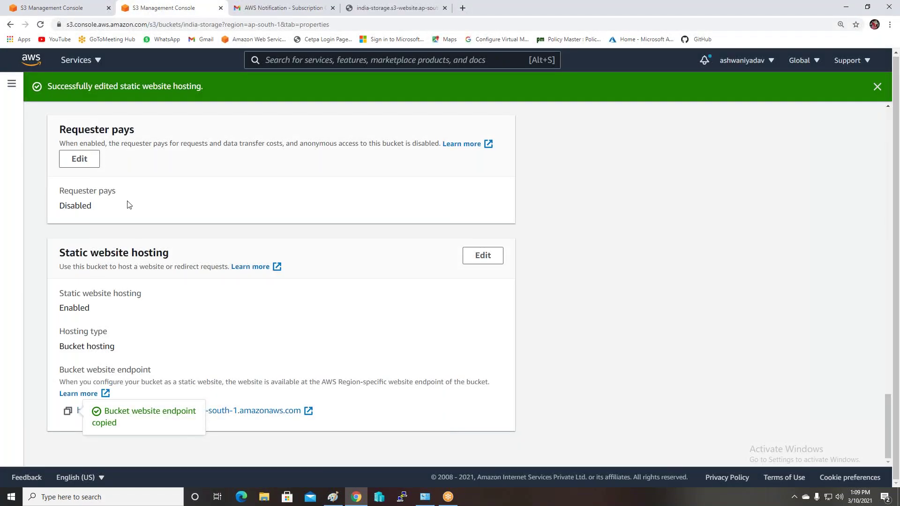
scroll(149, 220, up, 9)
scroll(281, 283, up, 10)
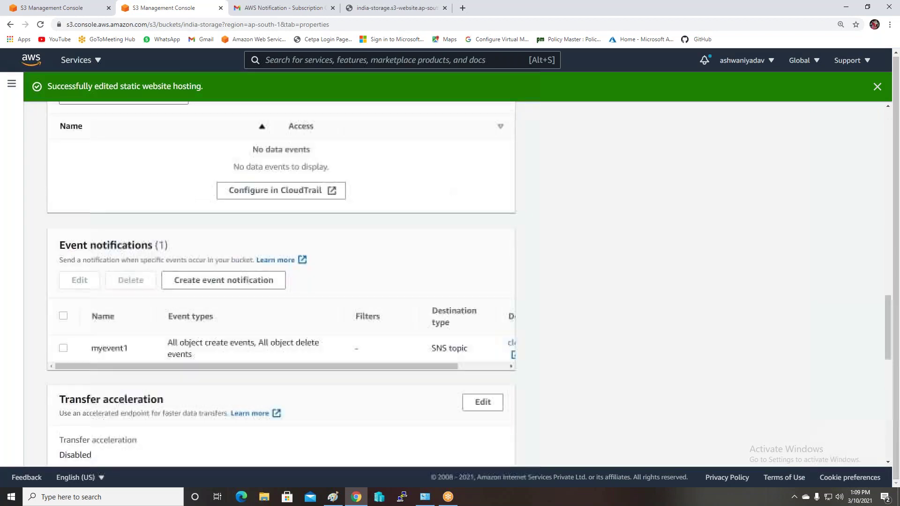
scroll(281, 284, up, 5)
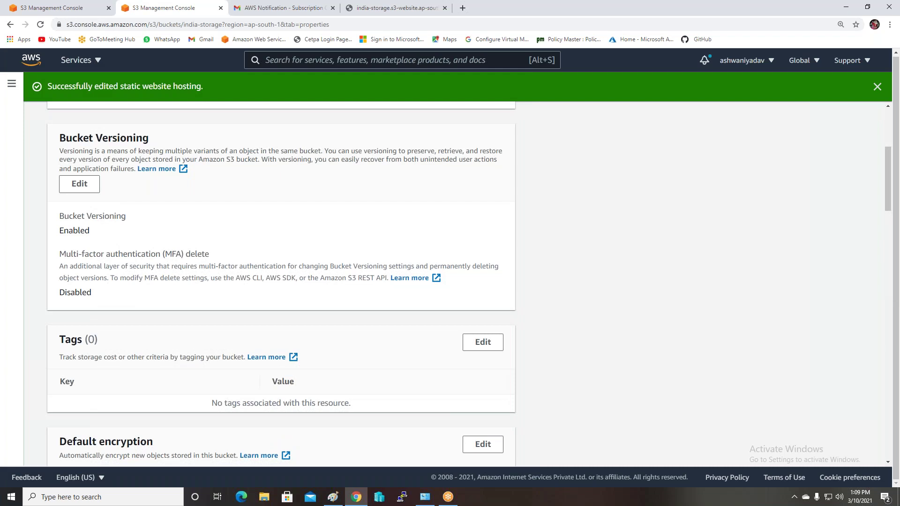
scroll(62, 131, up, 5)
click(59, 122)
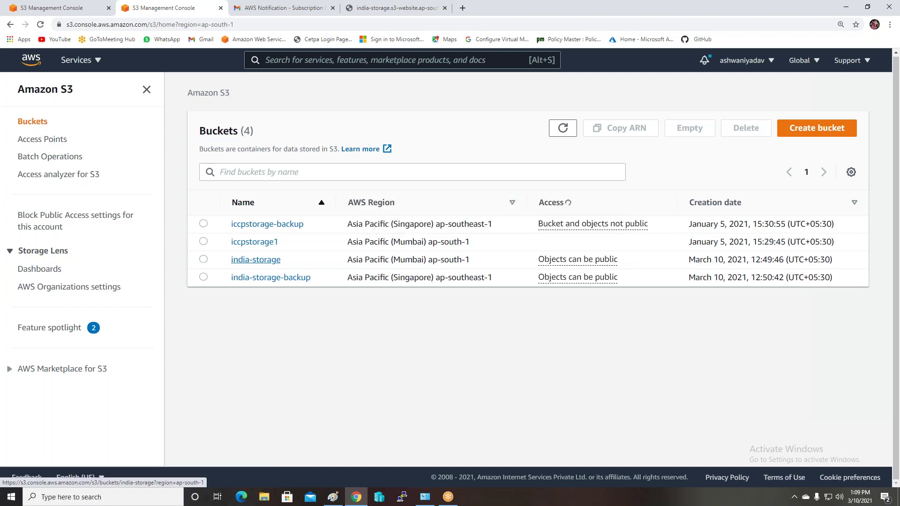
click(266, 260)
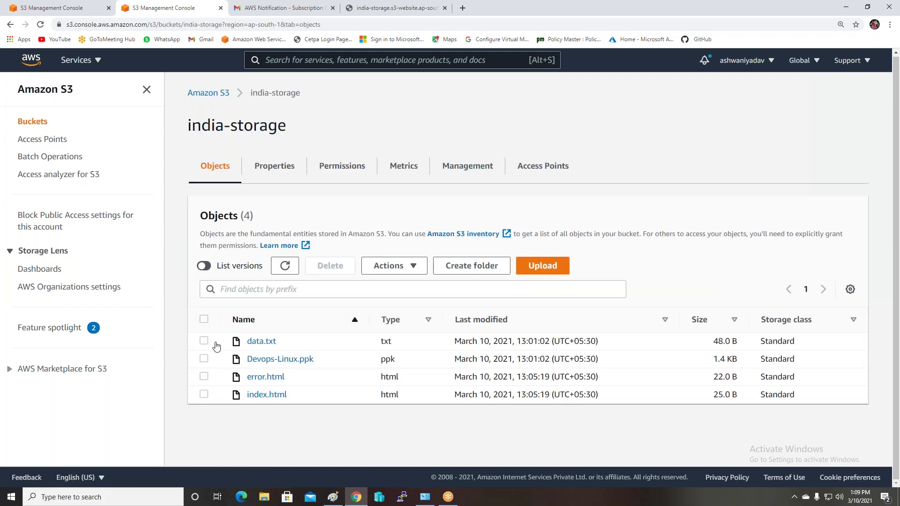
click(204, 341)
click(203, 358)
click(204, 394)
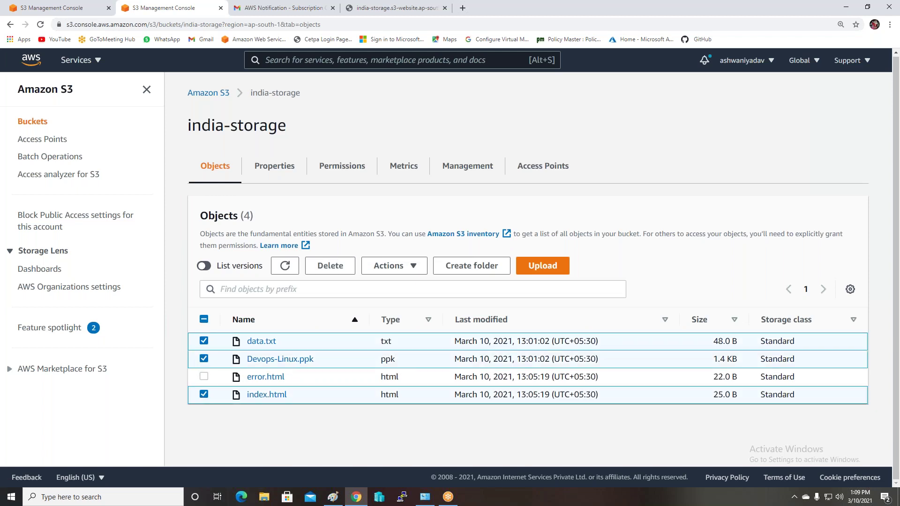
Delete data.txt, Devops-Linux.ppk and index.html, confirming with 'delete'
click(343, 271)
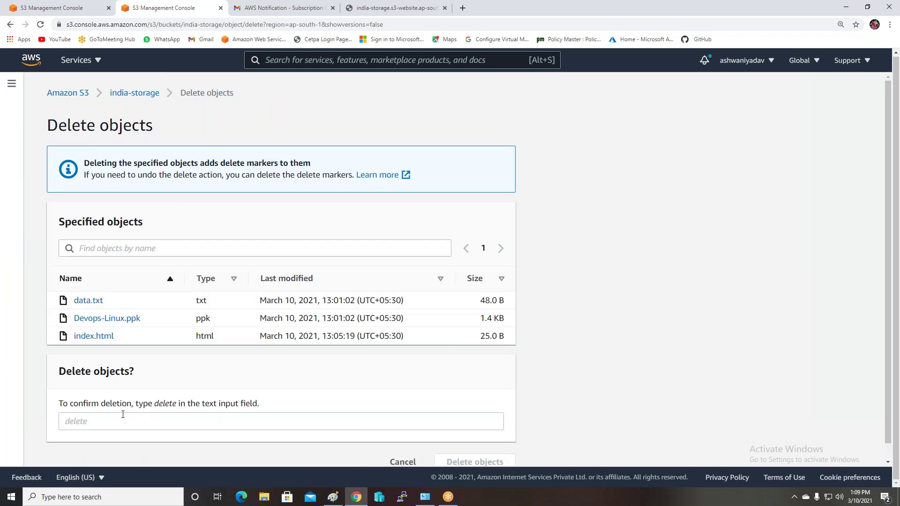
click(120, 415)
text(d)
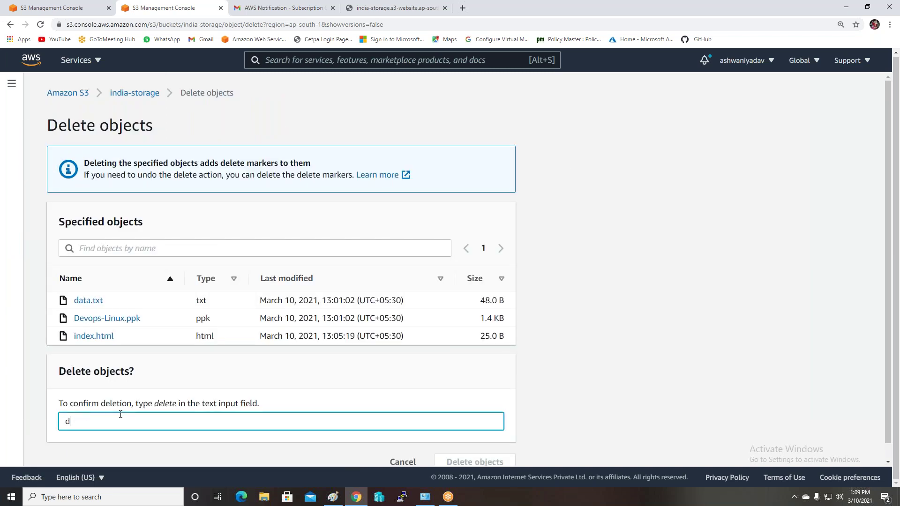
text(elete)
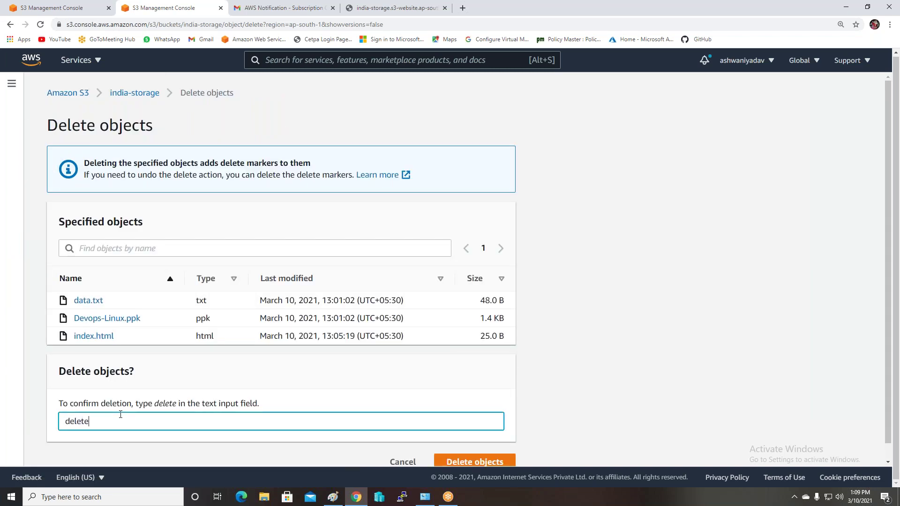
click(480, 461)
Reopen the india-storage bucket from the Buckets list to check that only error.html remains
scroll(230, 322, down, 1)
scroll(3, 195, up, 1)
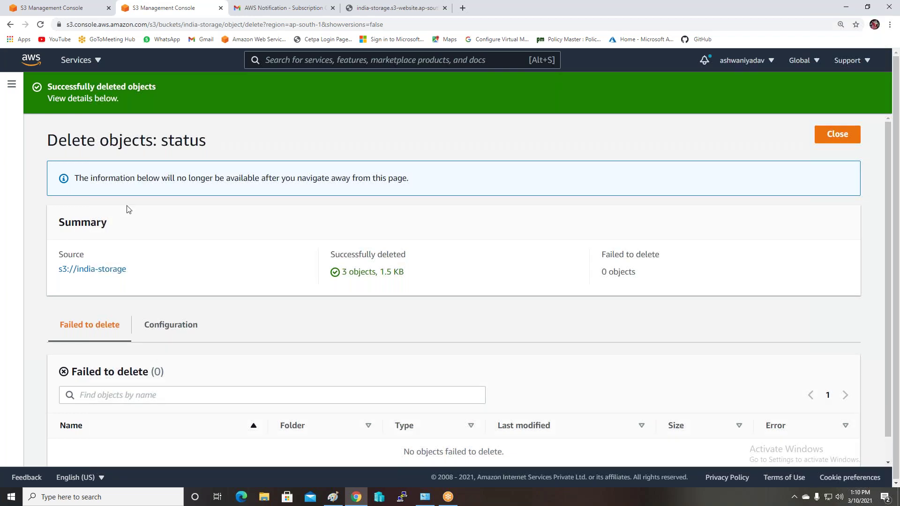
click(14, 89)
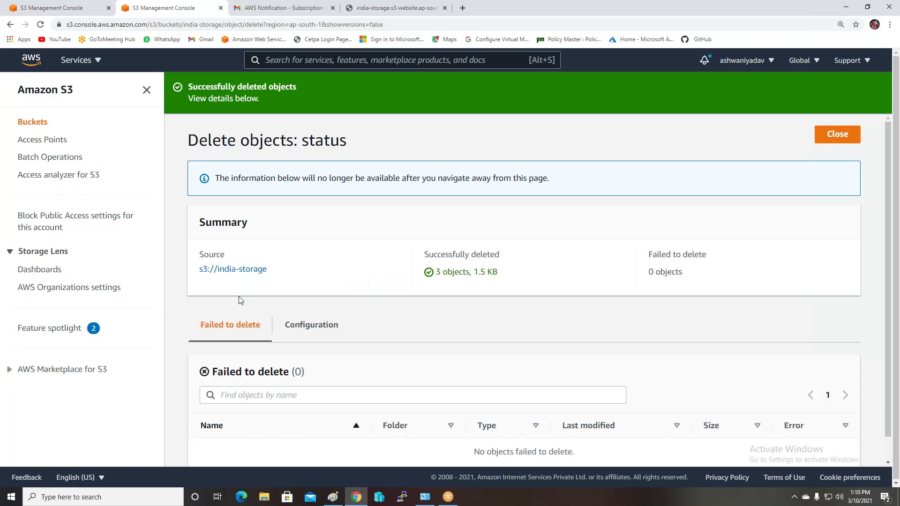
click(25, 123)
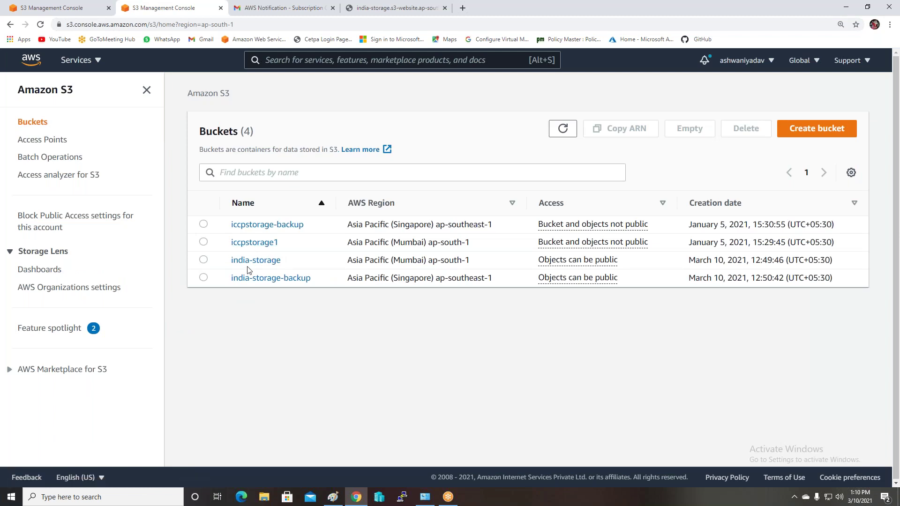
click(249, 261)
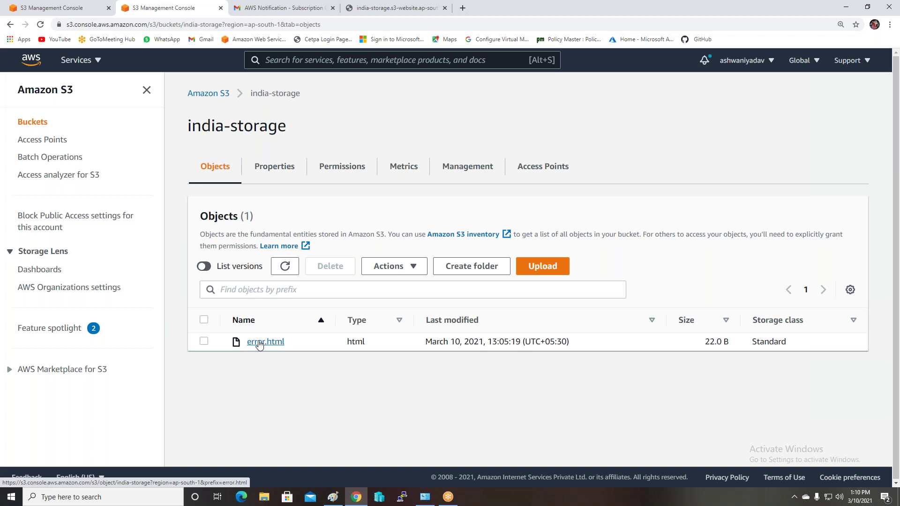
click(299, 7)
Read the S3 notification for the data.txt ObjectCreated:Put event, then delete that email
click(40, 124)
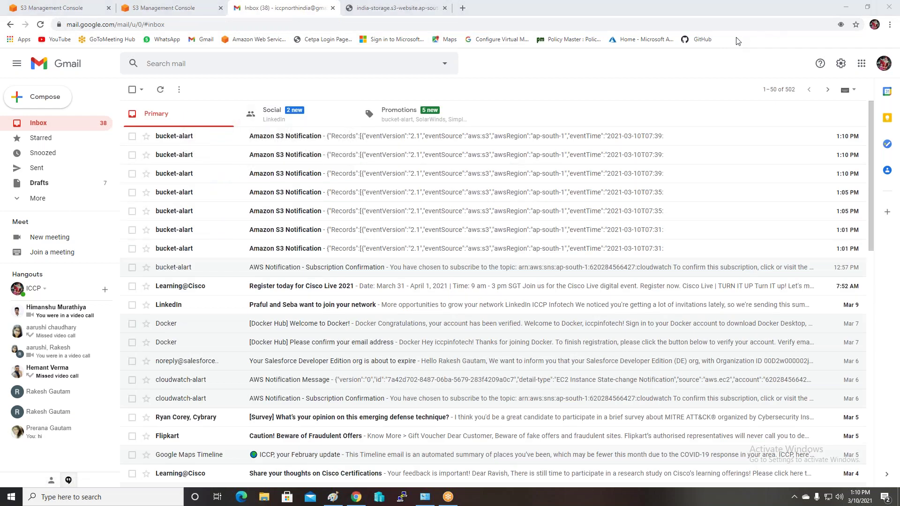
click(162, 250)
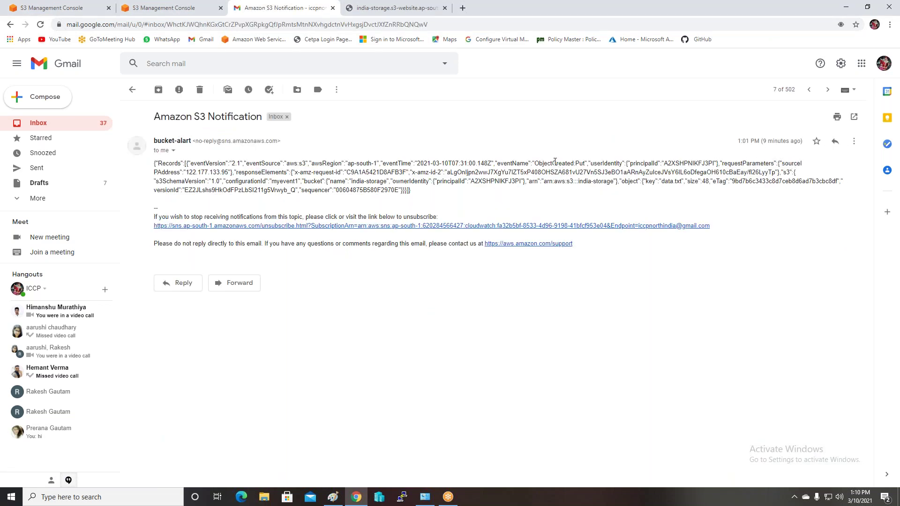
drag(537, 163, 673, 161)
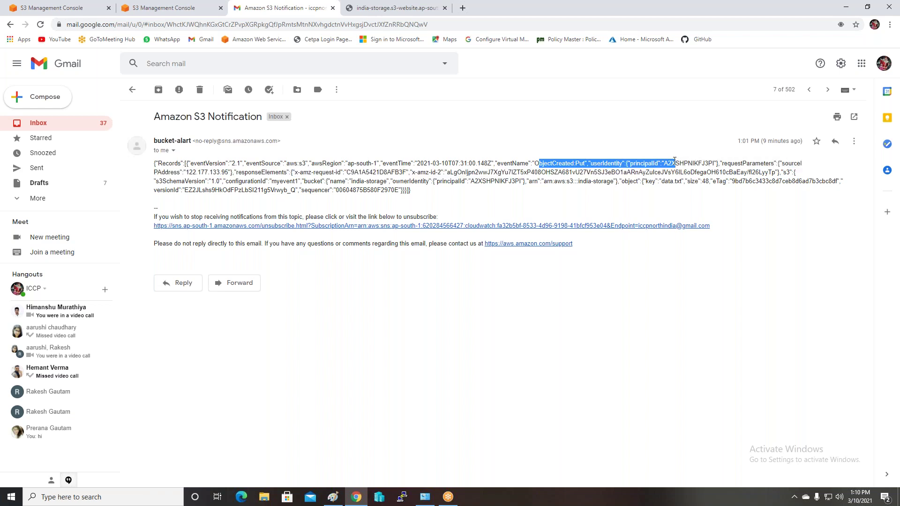
click(680, 187)
drag(662, 182, 688, 180)
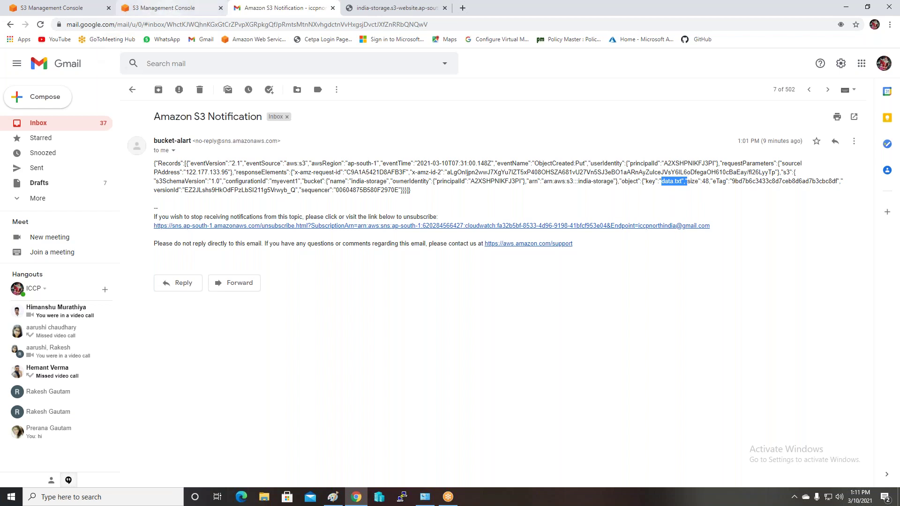
click(198, 91)
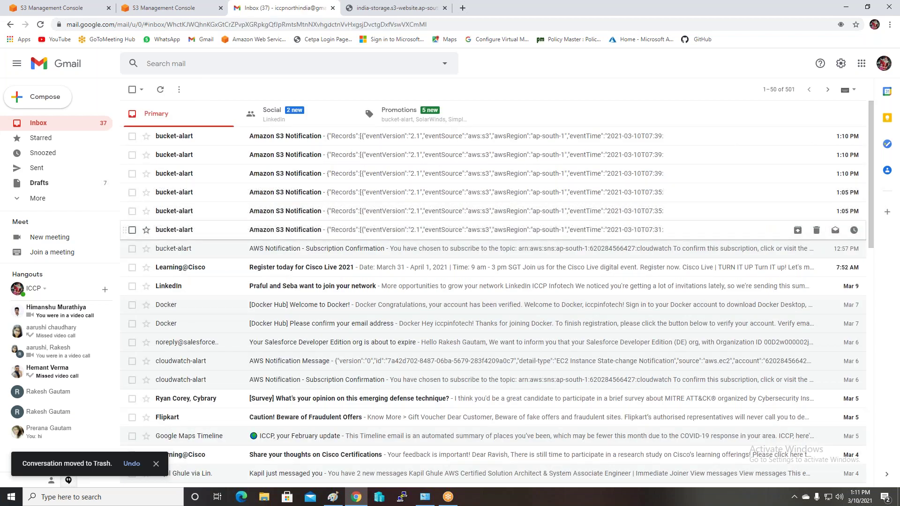
Review the Devops-Linux.ppk upload notification and its source IP, then delete that email
click(257, 235)
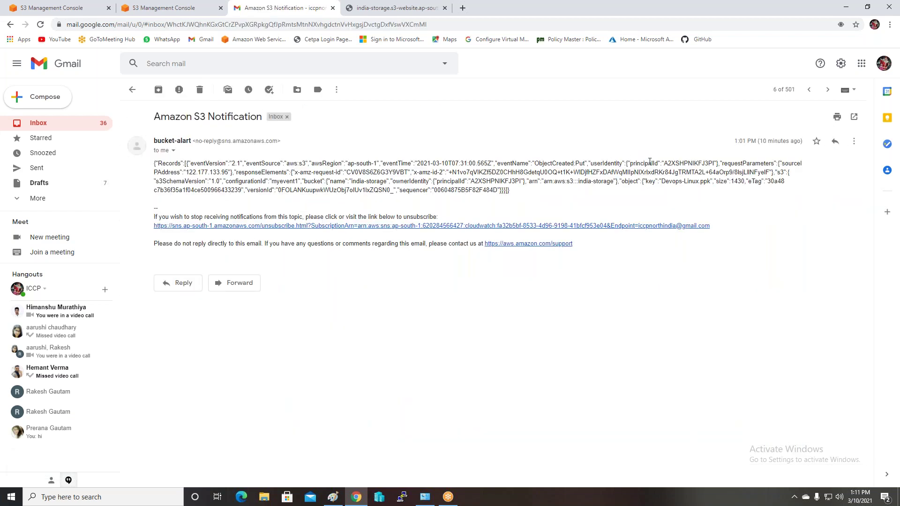
drag(534, 163, 582, 162)
click(628, 212)
drag(663, 182, 712, 181)
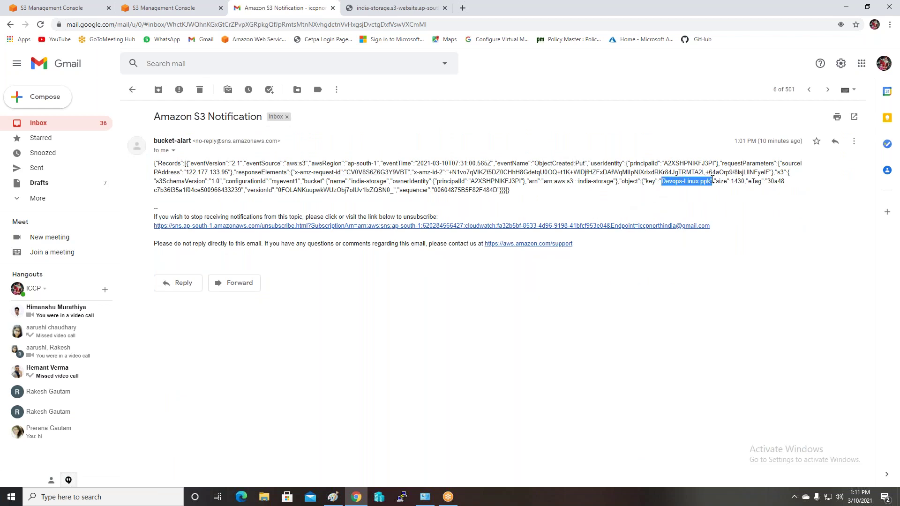
click(679, 214)
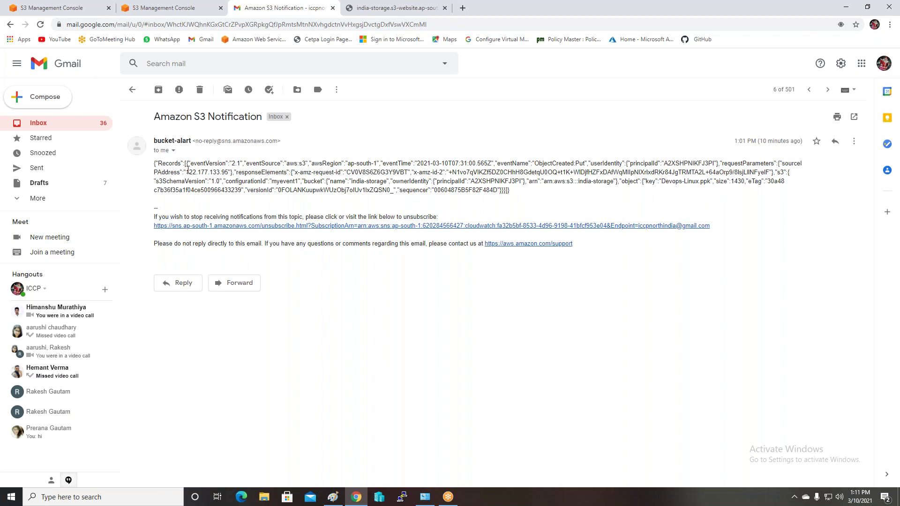
drag(187, 170, 235, 168)
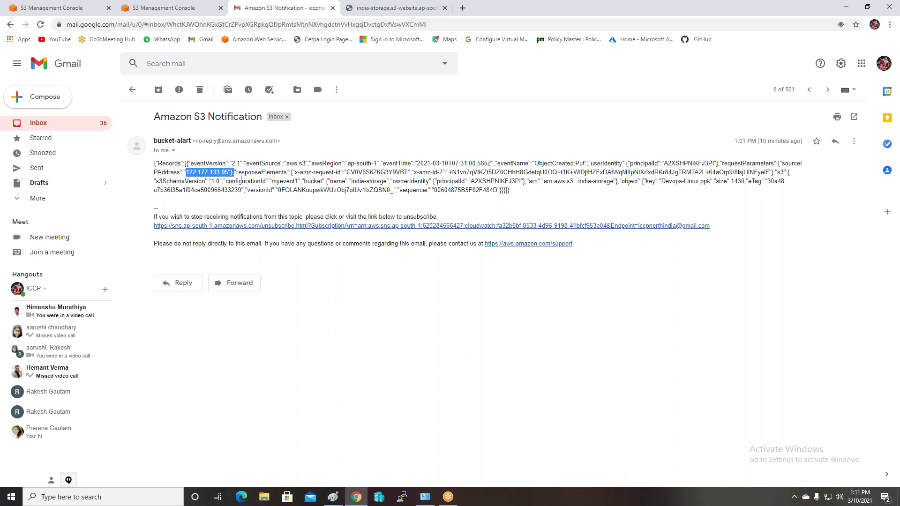
click(199, 91)
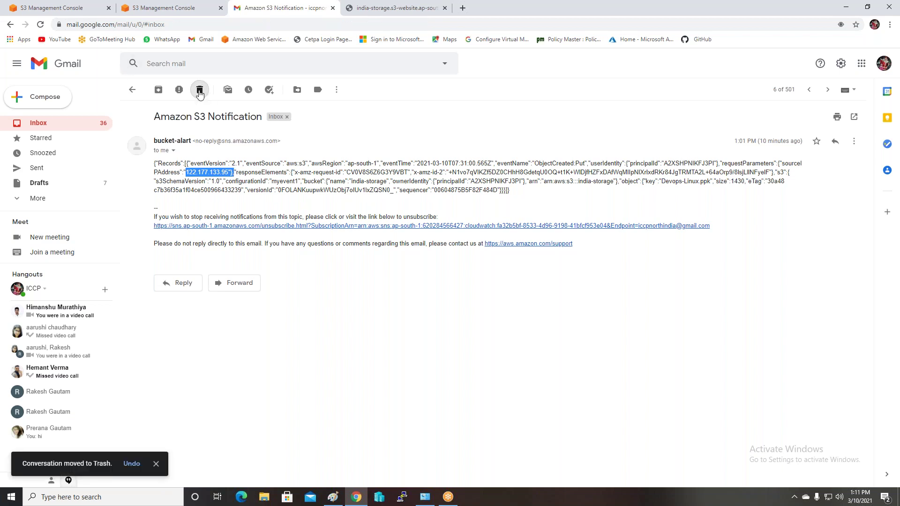
Select the five remaining bucket alert emails plus the subscription confirmation and delete them
click(132, 136)
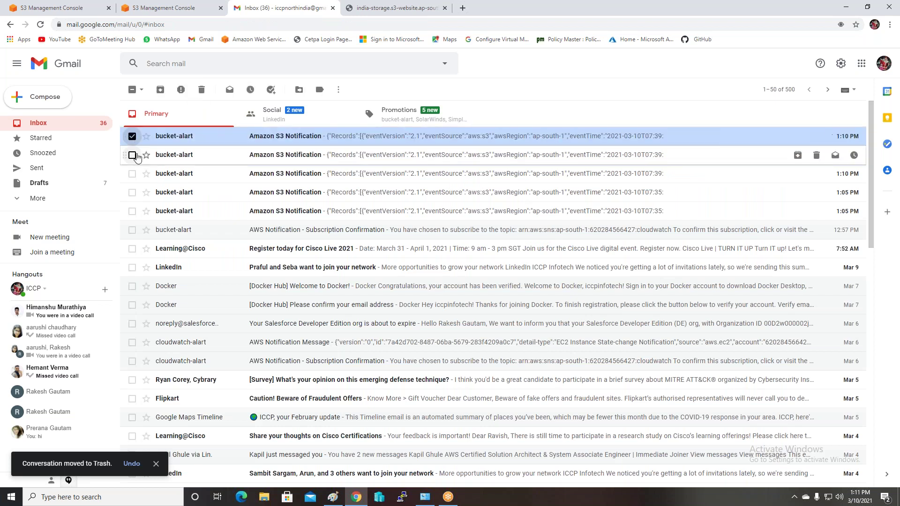
click(132, 155)
click(132, 173)
click(132, 192)
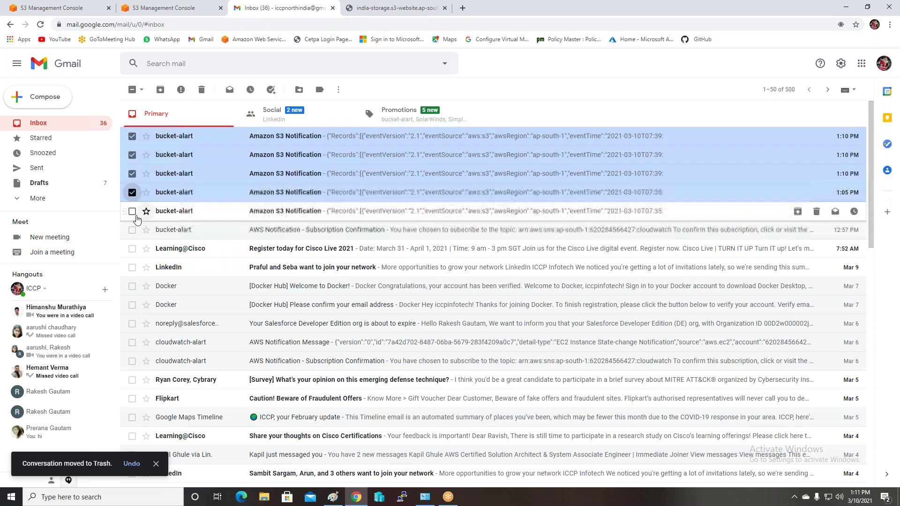
click(132, 211)
click(132, 230)
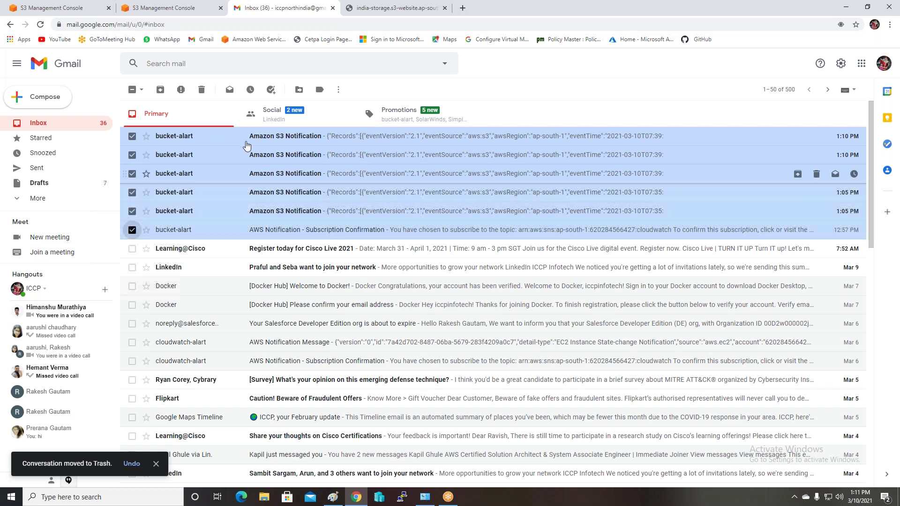
click(202, 90)
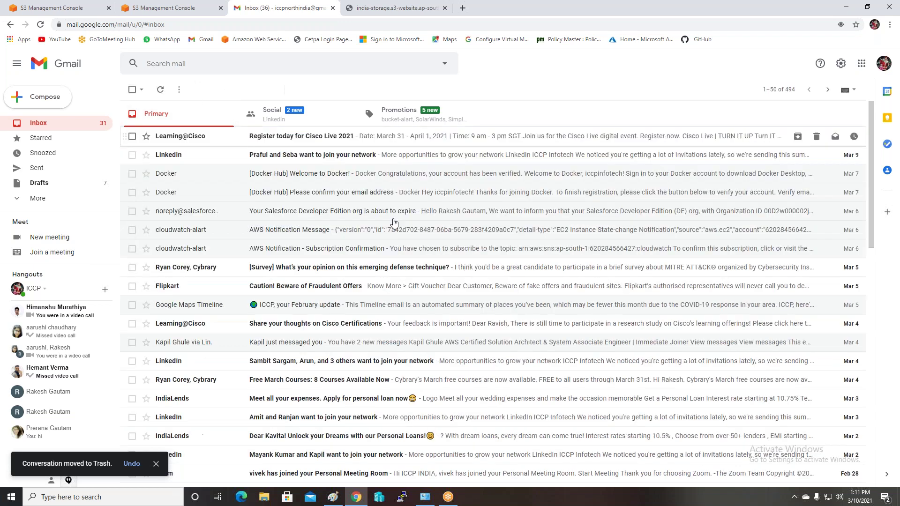
Go to the Simple Notification Service topics list
click(160, 11)
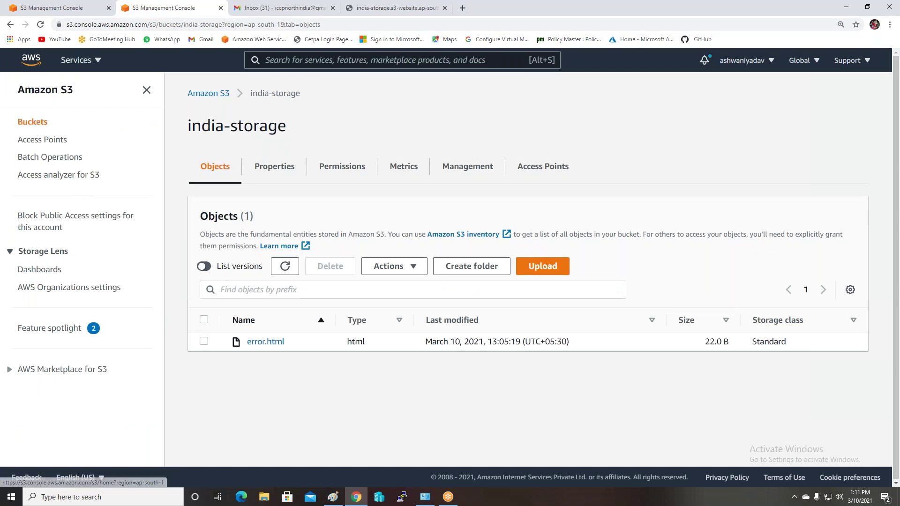
click(99, 61)
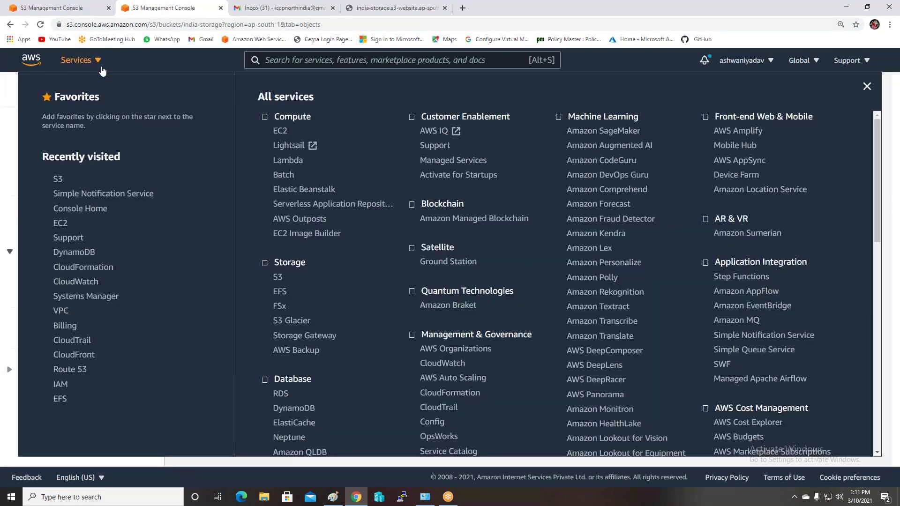
click(72, 197)
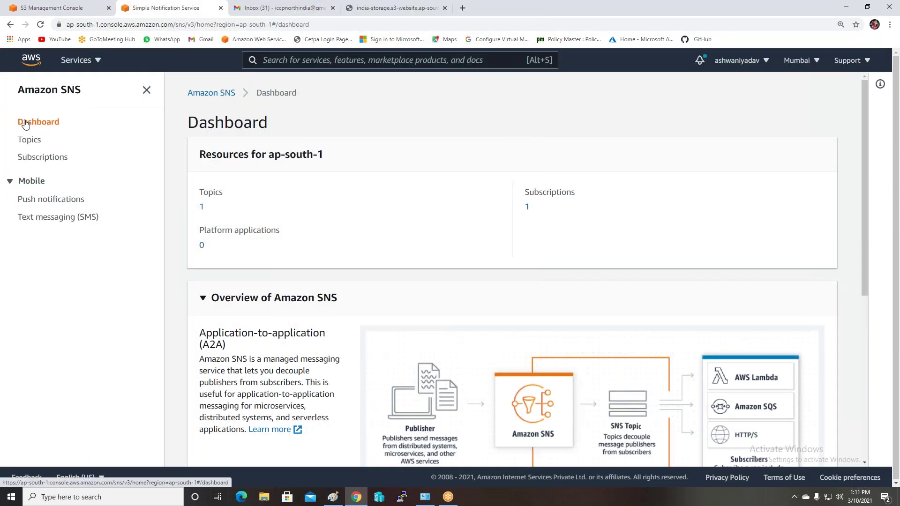
click(40, 143)
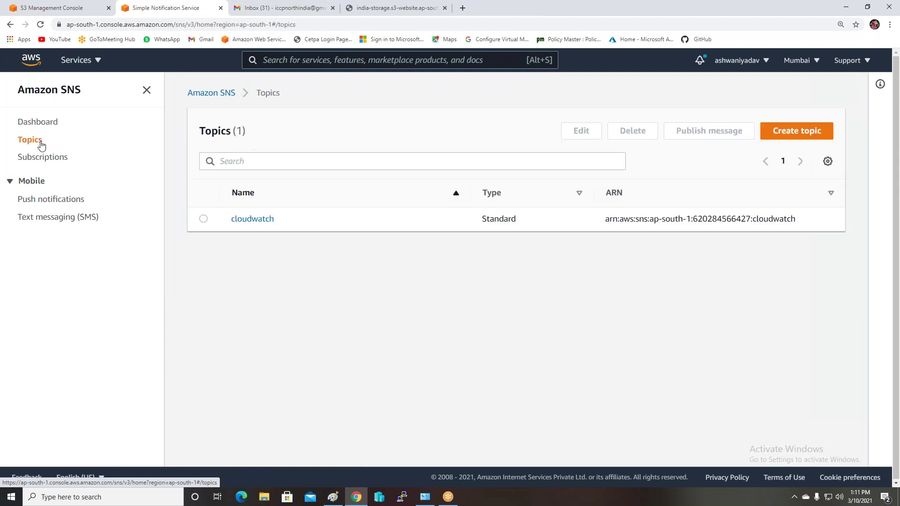
Begin deleting the cloudwatch topic with 'delete me', then cancel so it stays
click(205, 219)
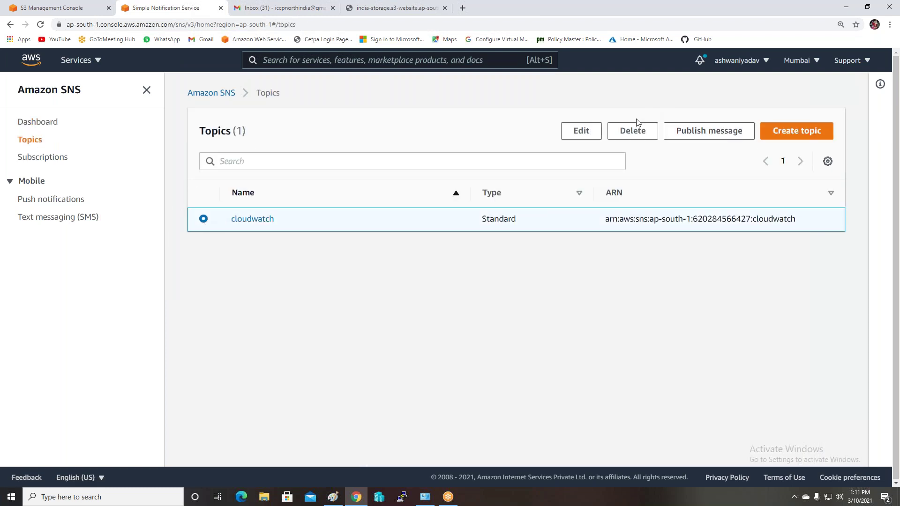
click(632, 131)
click(458, 291)
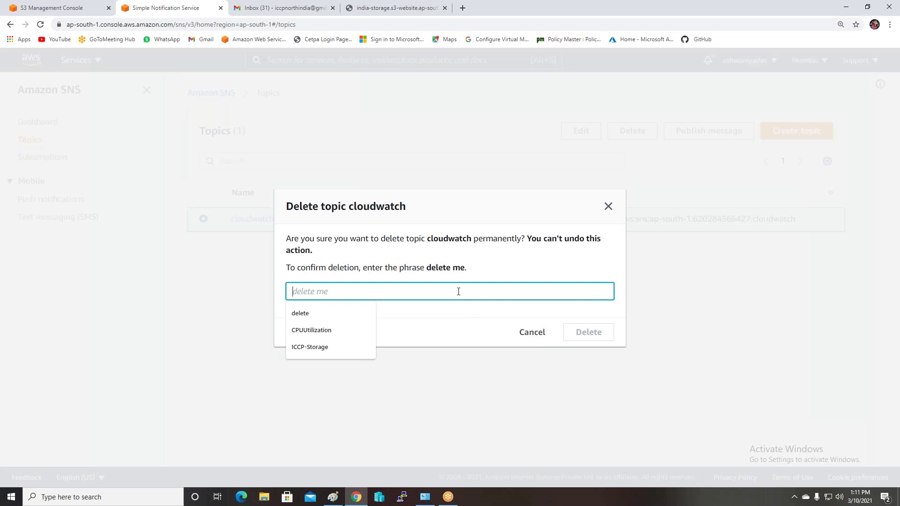
text(delet)
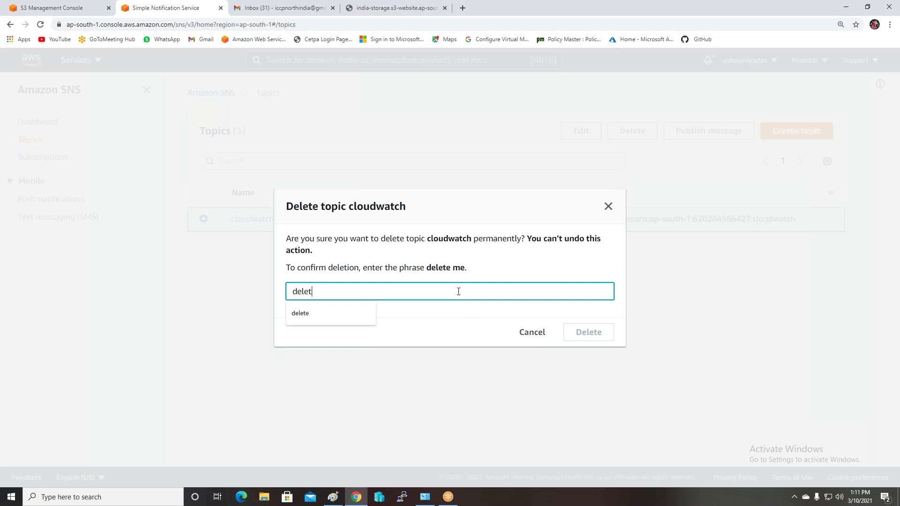
text(e me)
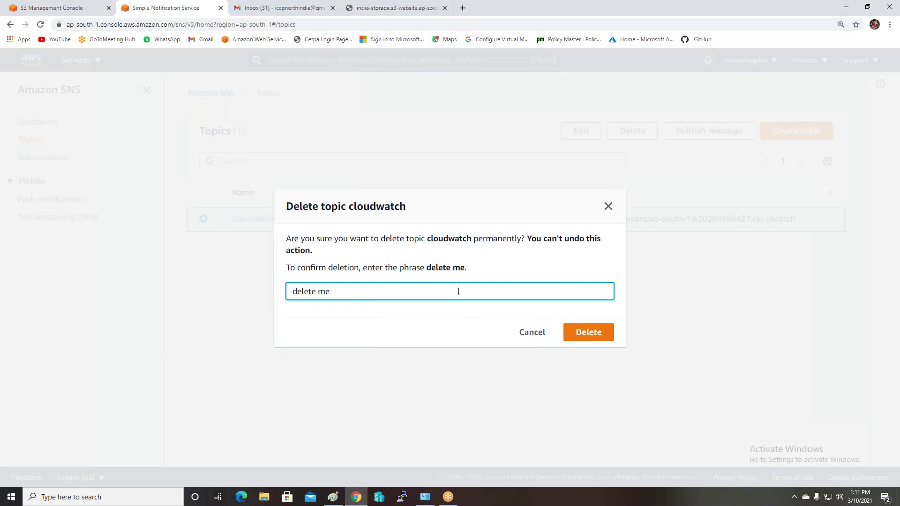
click(607, 206)
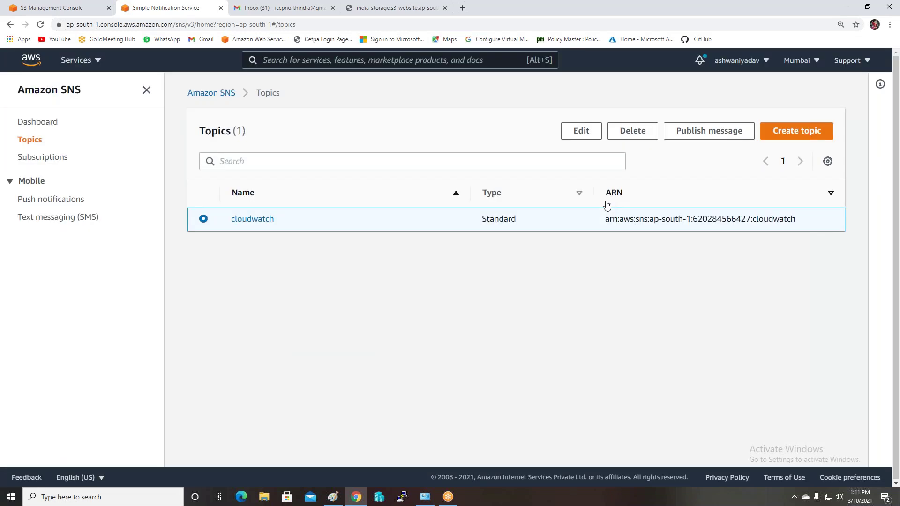
click(50, 11)
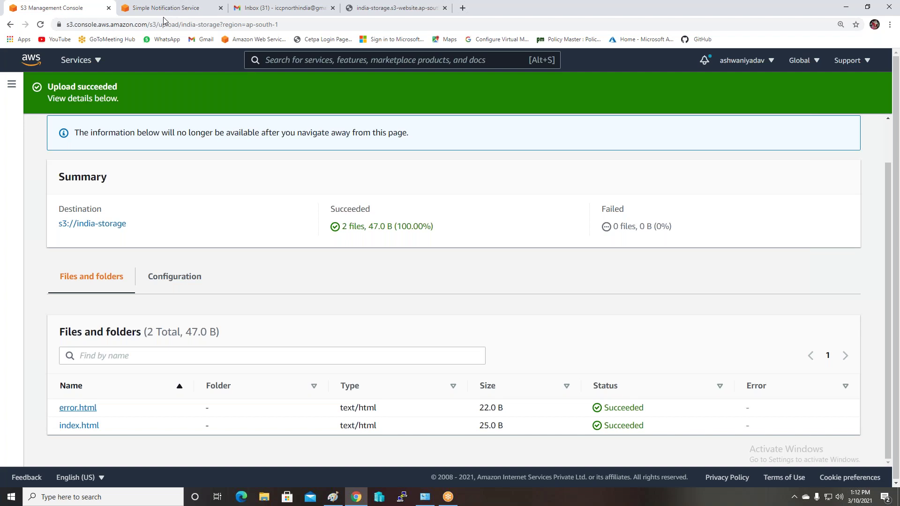
Go to the Buckets list and open india-storage-backup to view its four objects
click(9, 86)
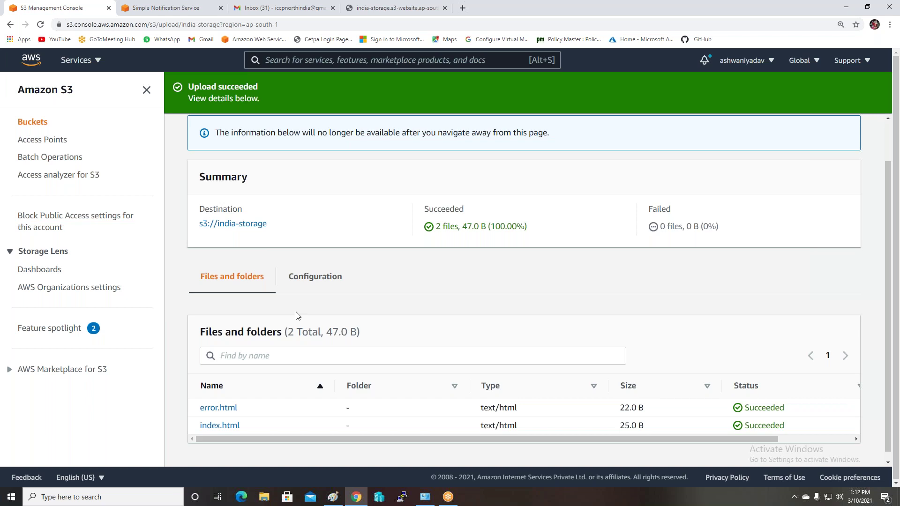
click(20, 122)
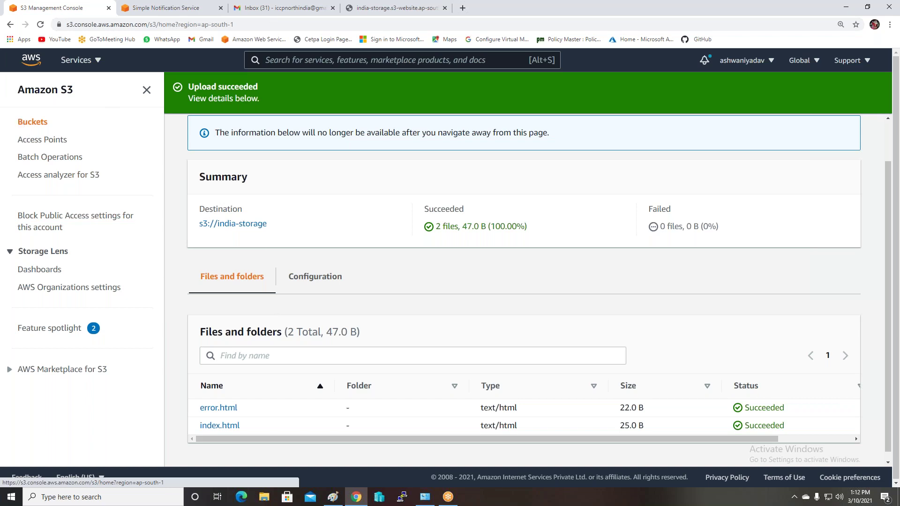
click(267, 278)
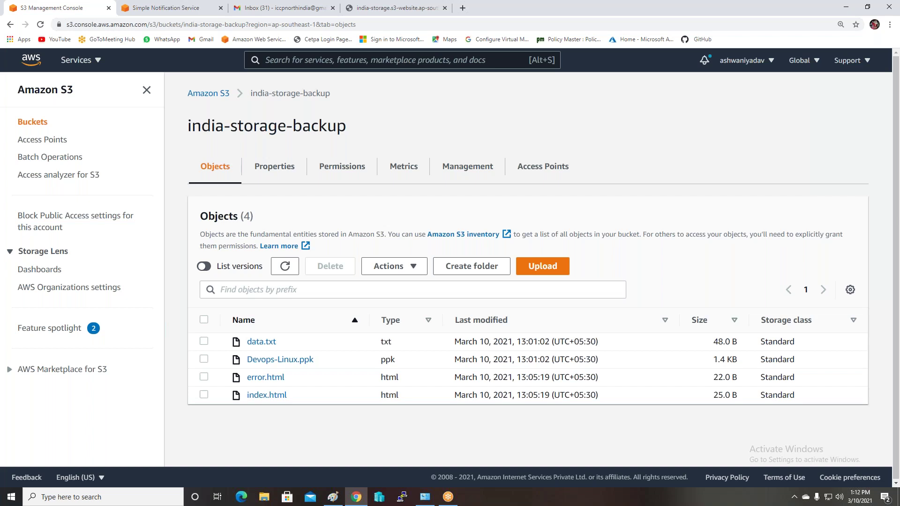
Select all four objects in india-storage-backup and delete them, confirming with 'delete'
click(204, 320)
click(333, 267)
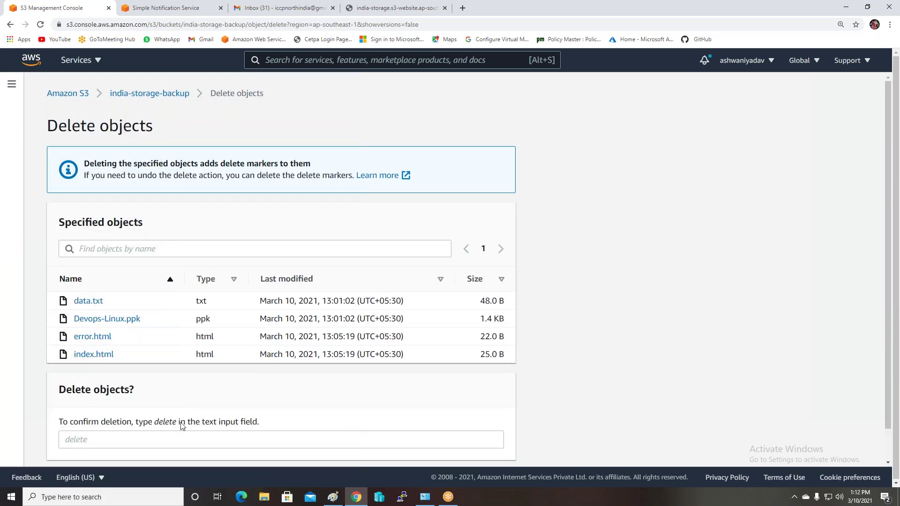
click(120, 445)
text(de)
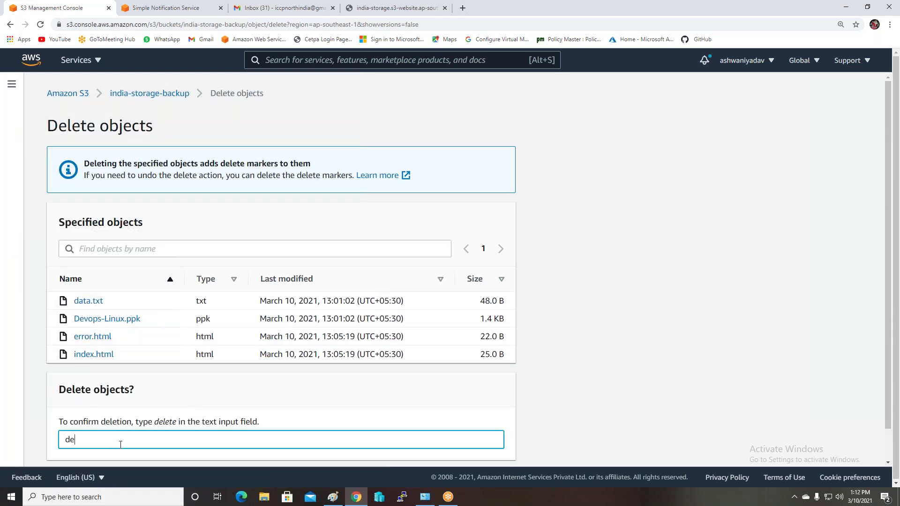
text(lete)
scroll(229, 422, down, 1)
key(Return)
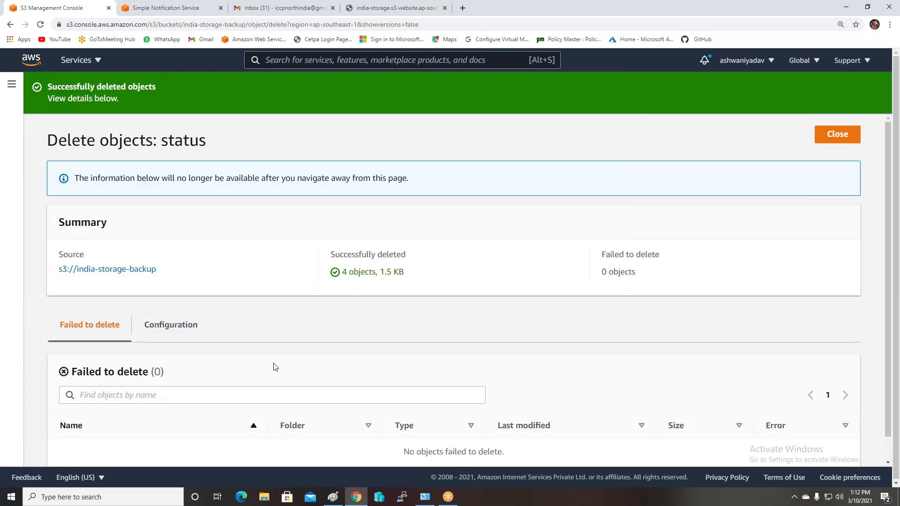
scroll(275, 367, down, 1)
scroll(145, 258, up, 1)
click(844, 137)
Show versions and select all eight versions and delete markers for deletion
click(63, 256)
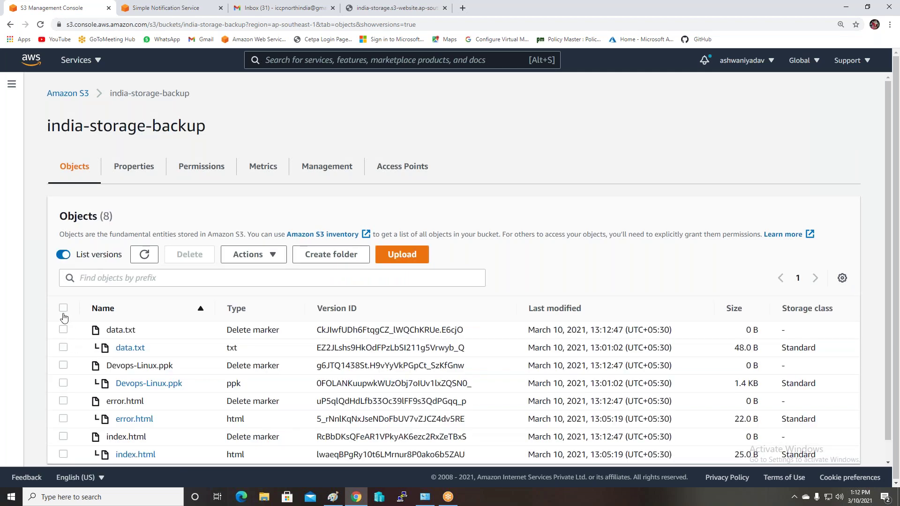
click(63, 307)
scroll(193, 313, down, 1)
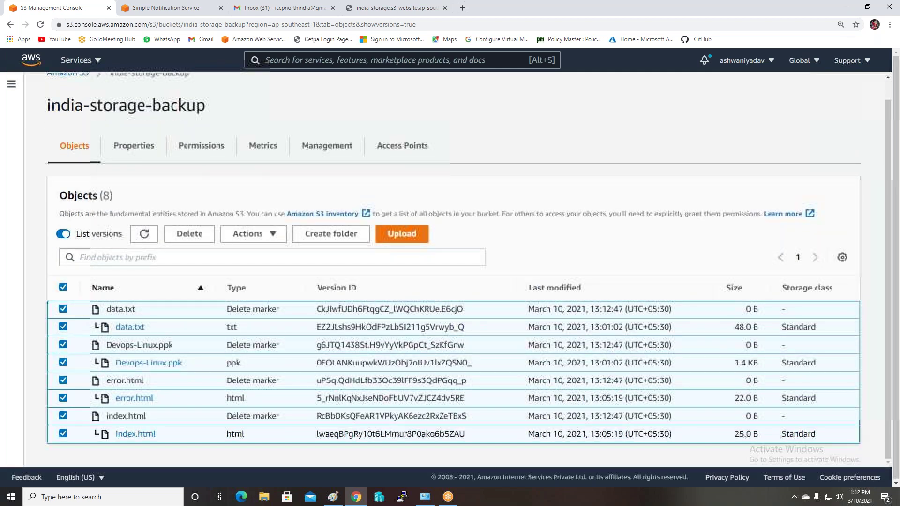
click(189, 234)
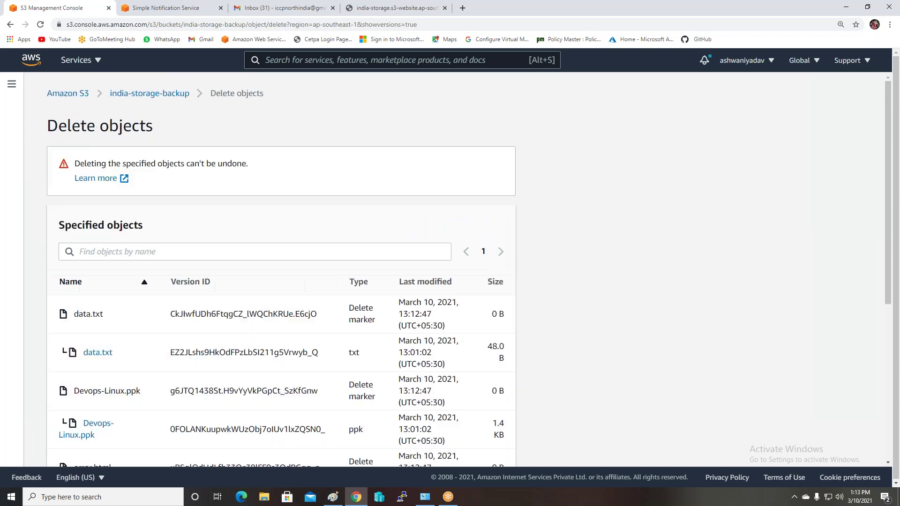
Paste 'permanently delete' into the confirmation field and permanently delete the selected versions
scroll(225, 422, down, 6)
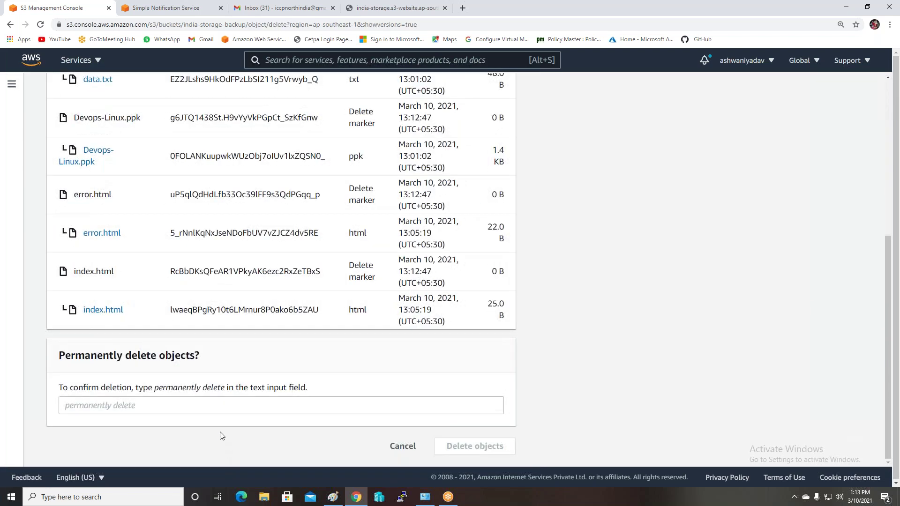
drag(225, 387, 154, 393)
right_click(159, 389)
click(181, 398)
click(170, 409)
key(ctrl+v)
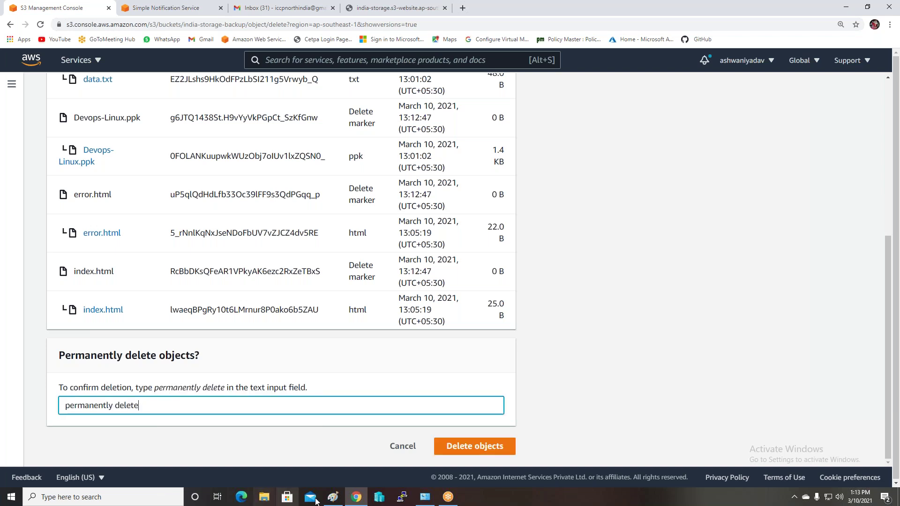
click(456, 451)
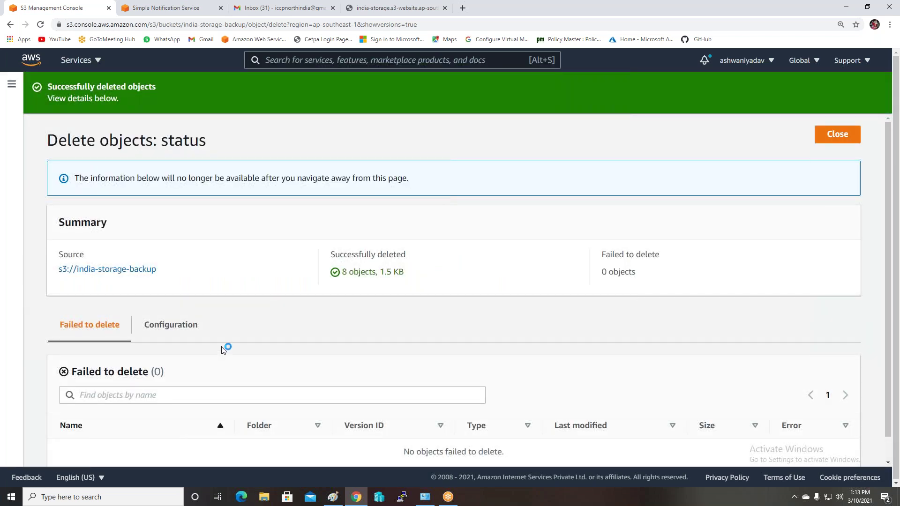
scroll(225, 349, down, 2)
scroll(226, 349, up, 2)
Close the deletion status page to return to the now-empty india-storage-backup bucket
click(834, 135)
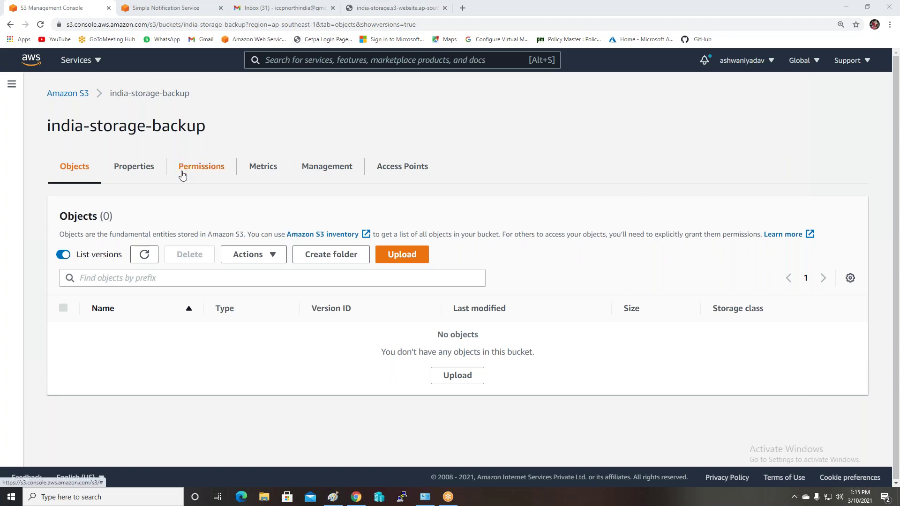
Check india-storage-backup's Management tab for replication rules, then return to the bucket list
click(328, 172)
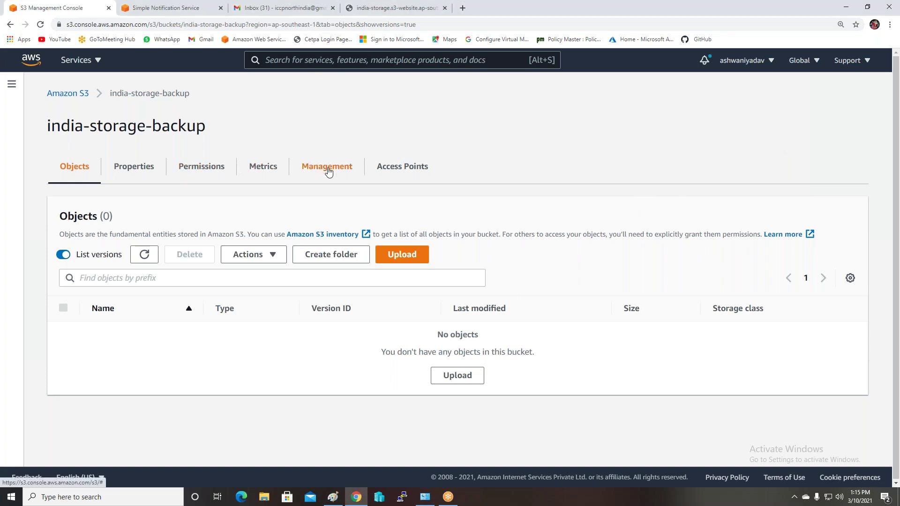
click(329, 172)
scroll(249, 331, down, 4)
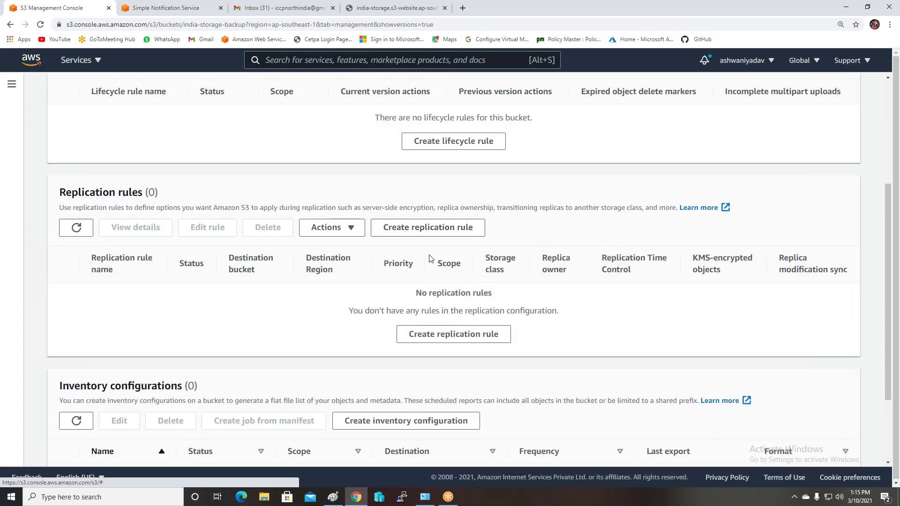
scroll(430, 258, up, 4)
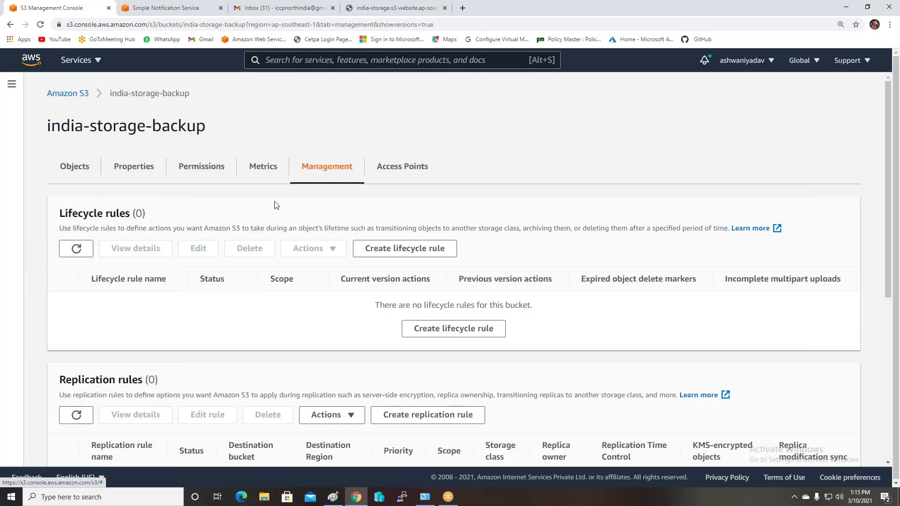
scroll(335, 205, down, 2)
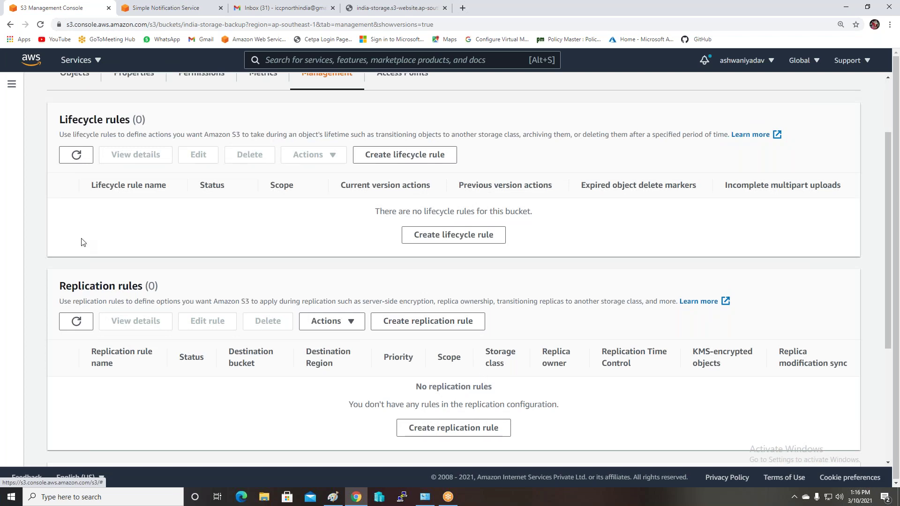
scroll(82, 243, up, 2)
click(65, 93)
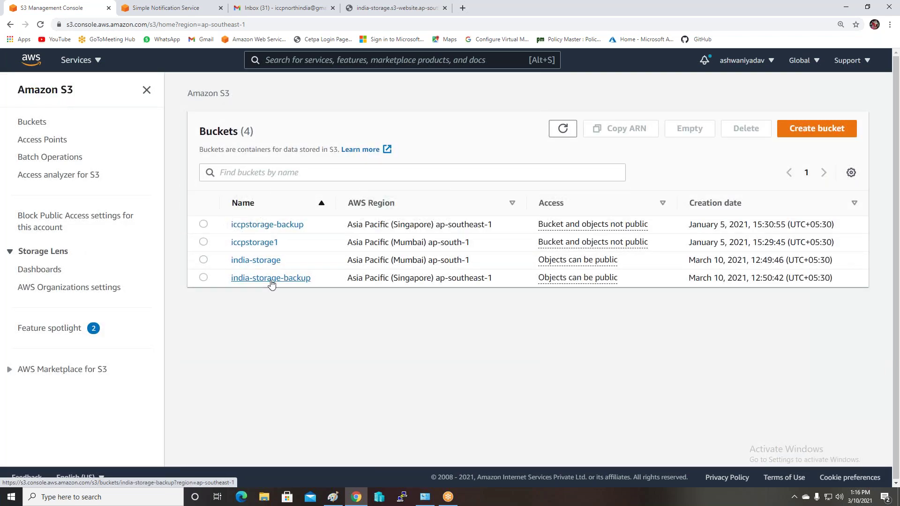
Delete the Mumbai-to-singapur replication rule from india-storage's Management settings
click(257, 261)
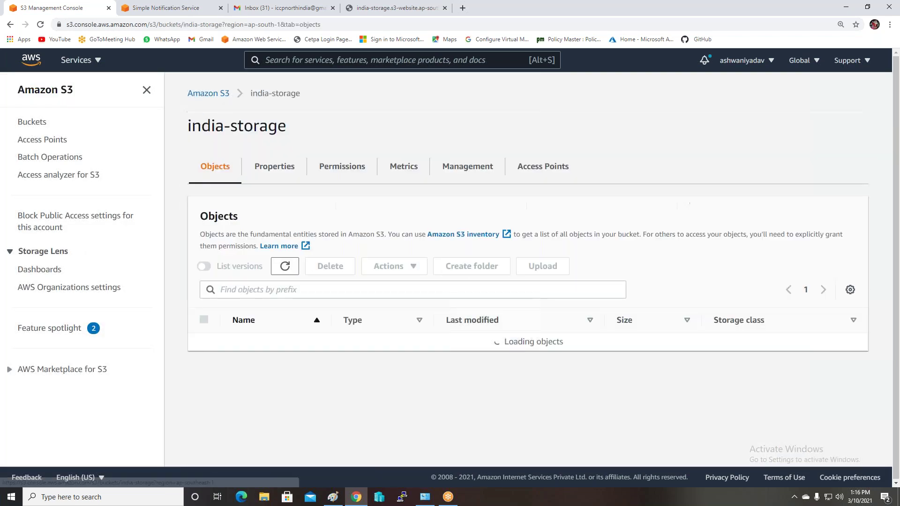
click(450, 174)
scroll(361, 289, down, 4)
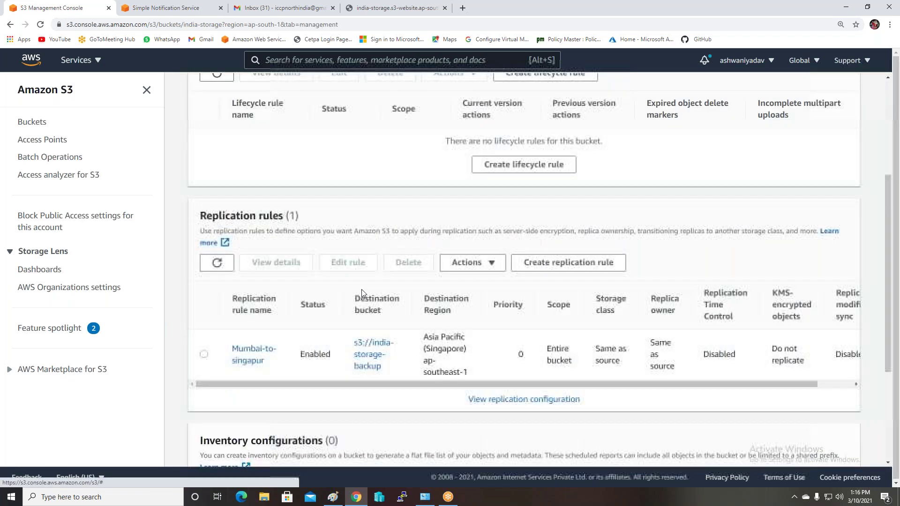
click(203, 355)
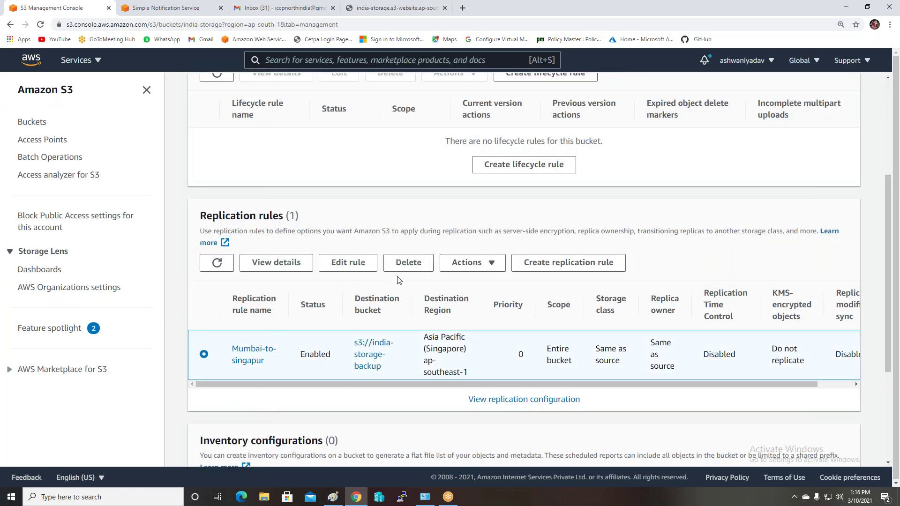
click(408, 262)
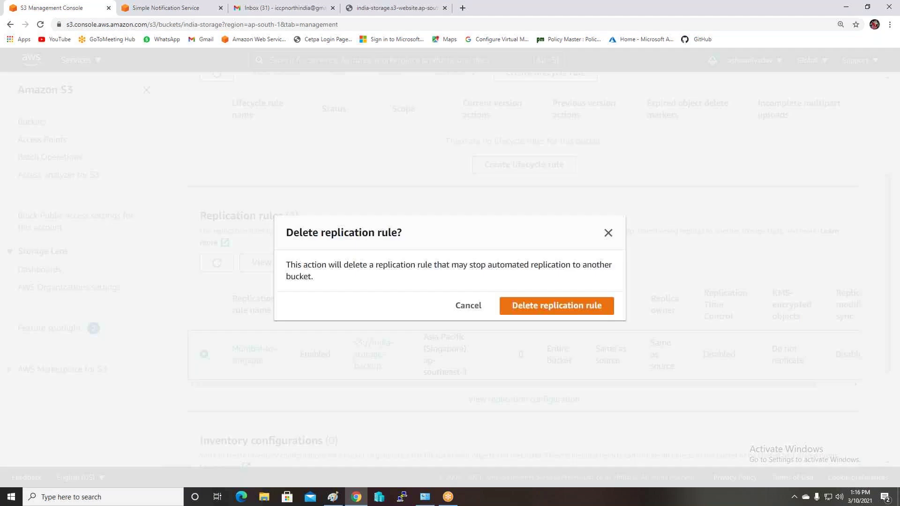
click(545, 309)
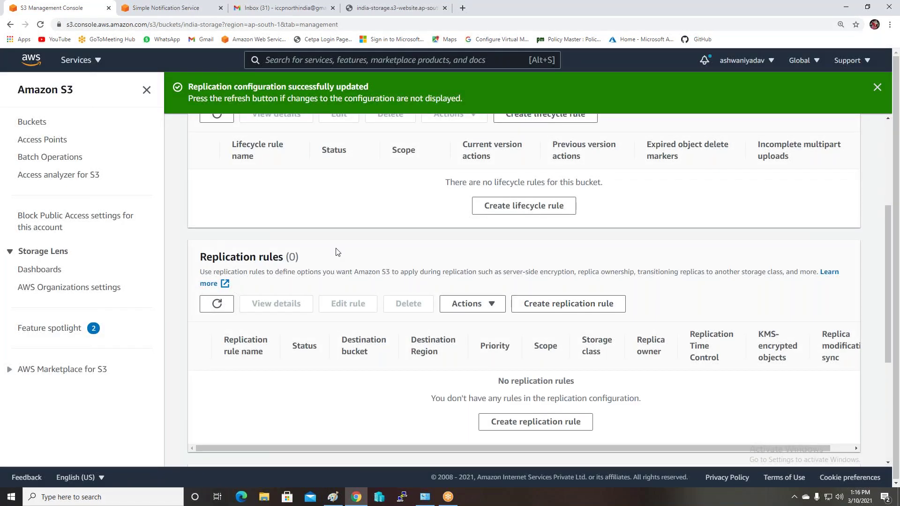
scroll(336, 252, up, 4)
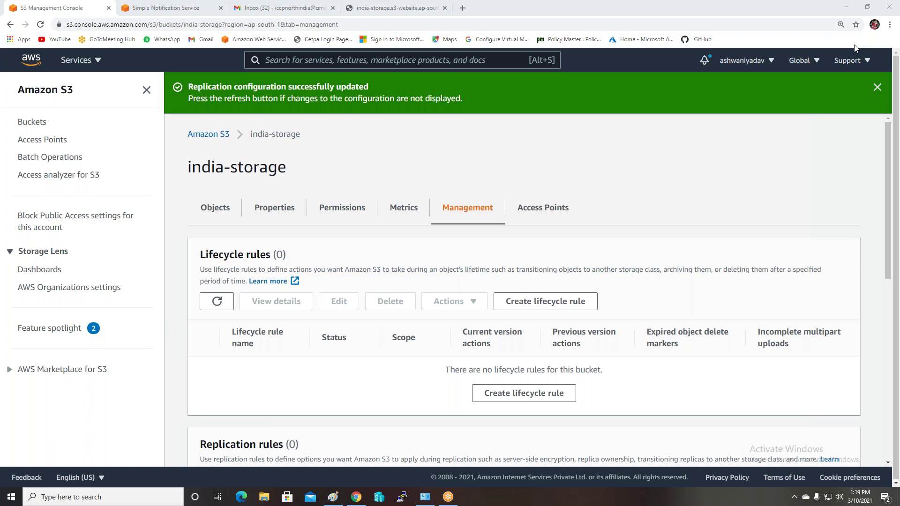
click(385, 149)
click(537, 136)
Delete the india-storage-backup bucket, pasting its copied name into the confirmation box
mouse_move(455, 498)
click(205, 138)
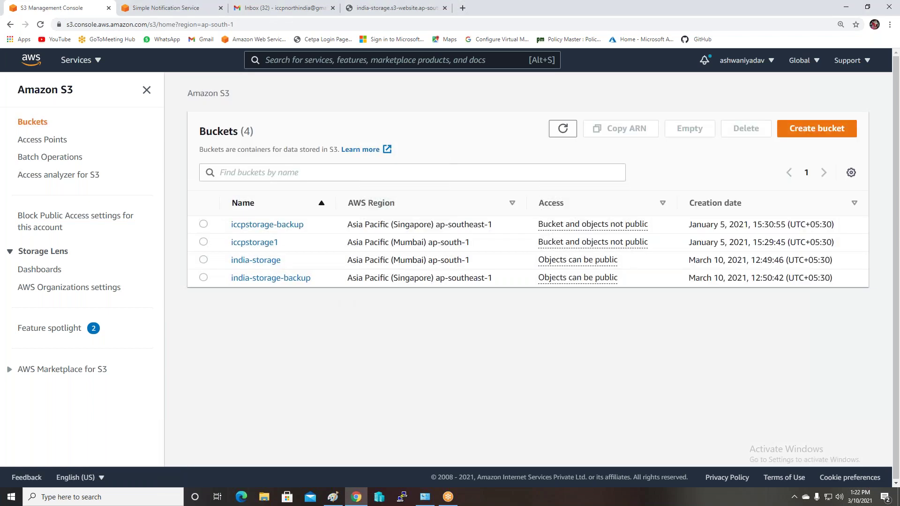
click(203, 278)
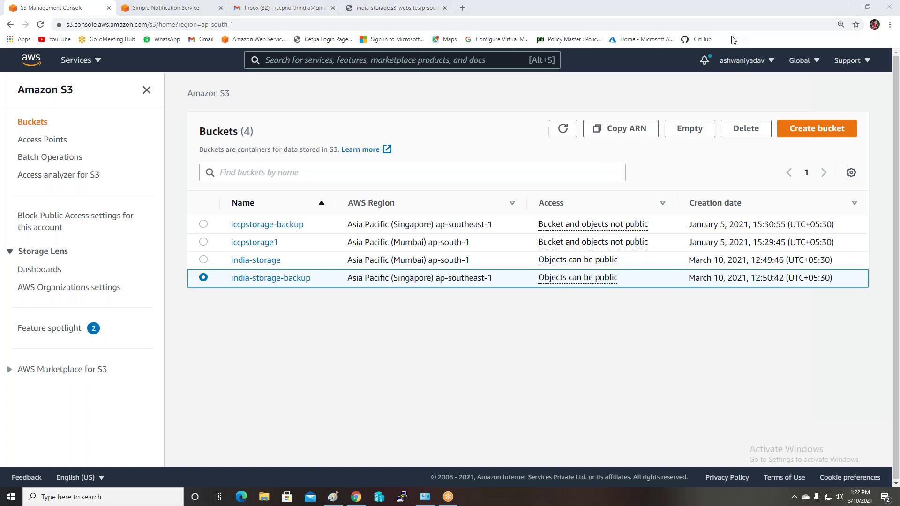
click(745, 129)
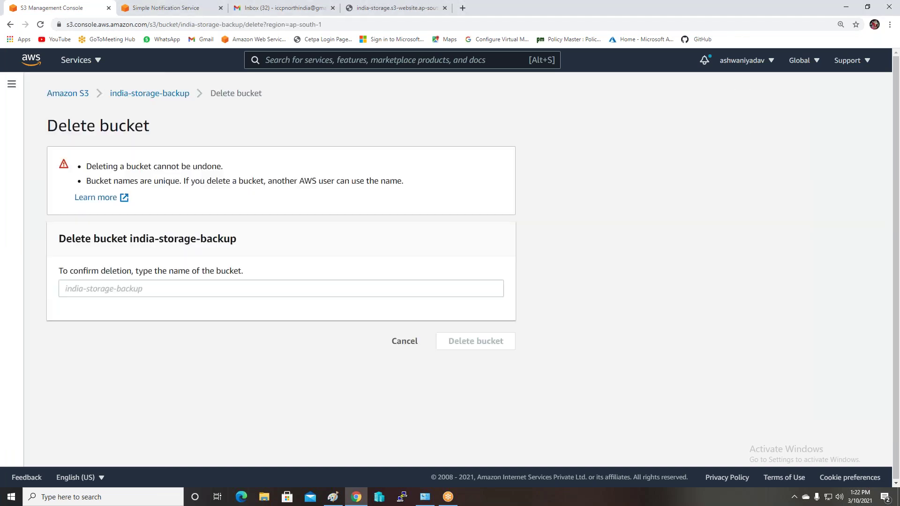
click(153, 290)
click(236, 237)
drag(236, 238, 130, 239)
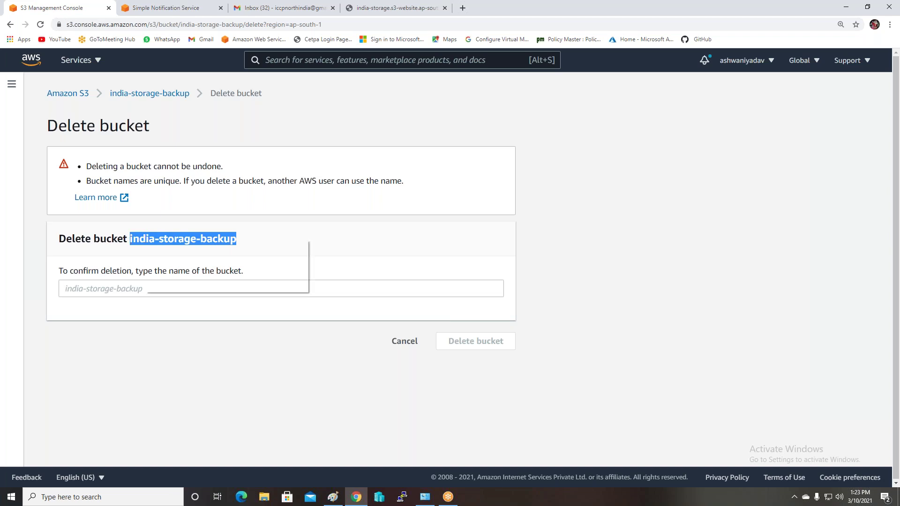
right_click(146, 238)
click(158, 249)
click(130, 289)
key(ctrl+v)
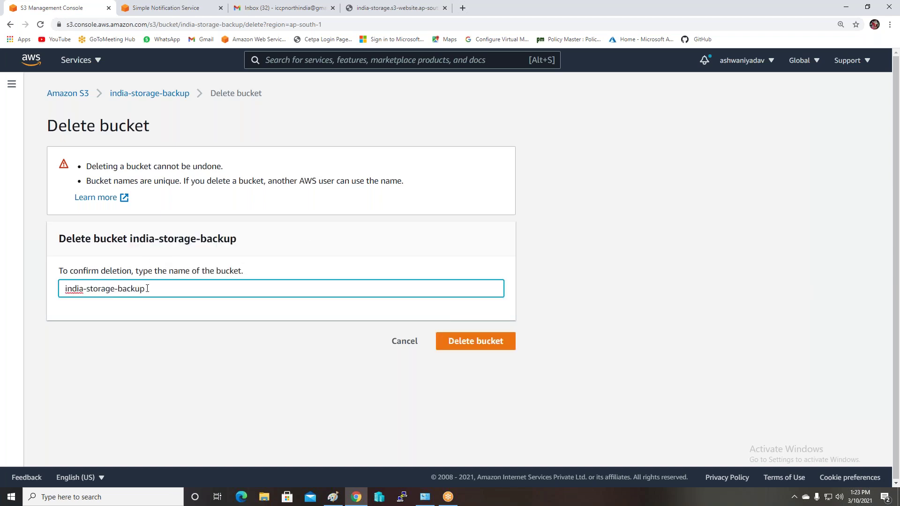
click(464, 344)
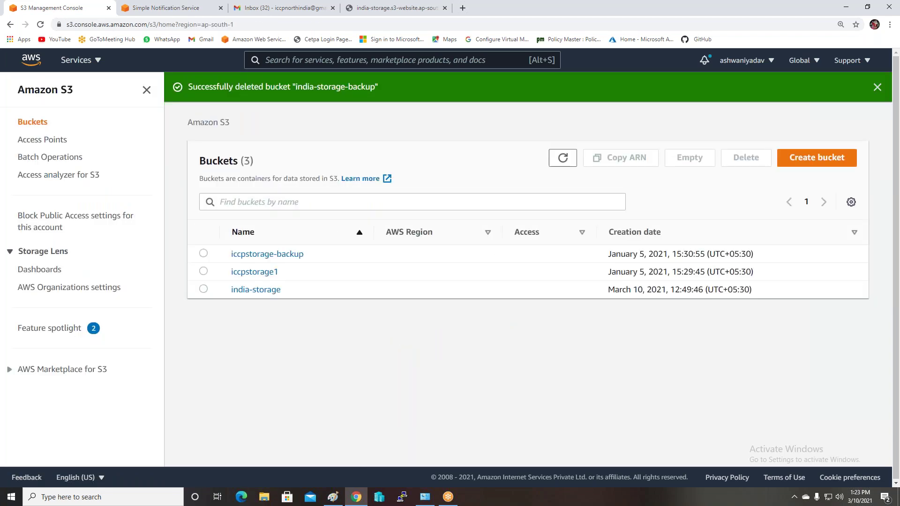
Permanently delete all 7 object versions in india-storage, confirming with 'permanently delete'
click(257, 291)
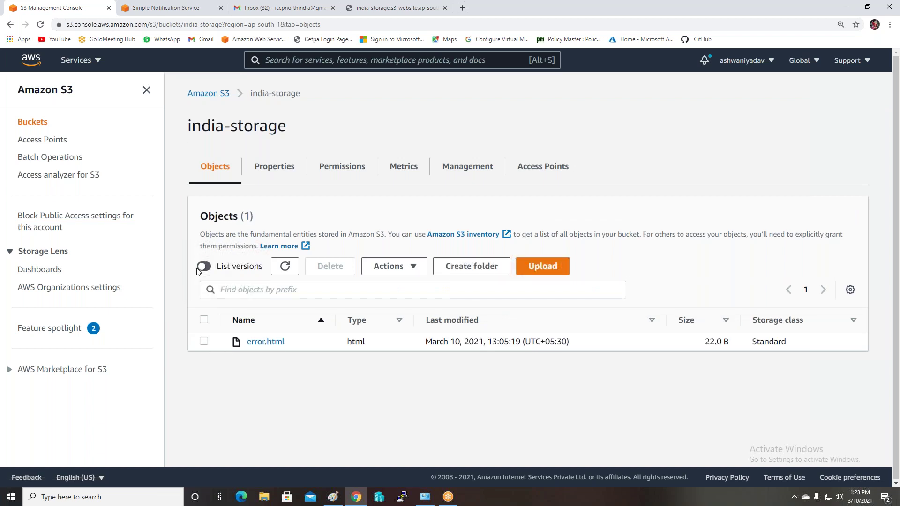
click(206, 266)
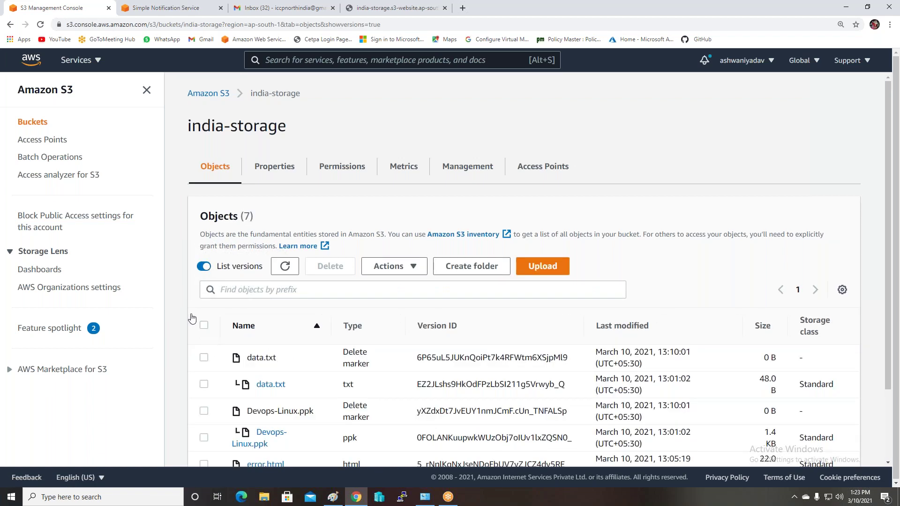
click(204, 326)
click(330, 265)
scroll(267, 269, down, 5)
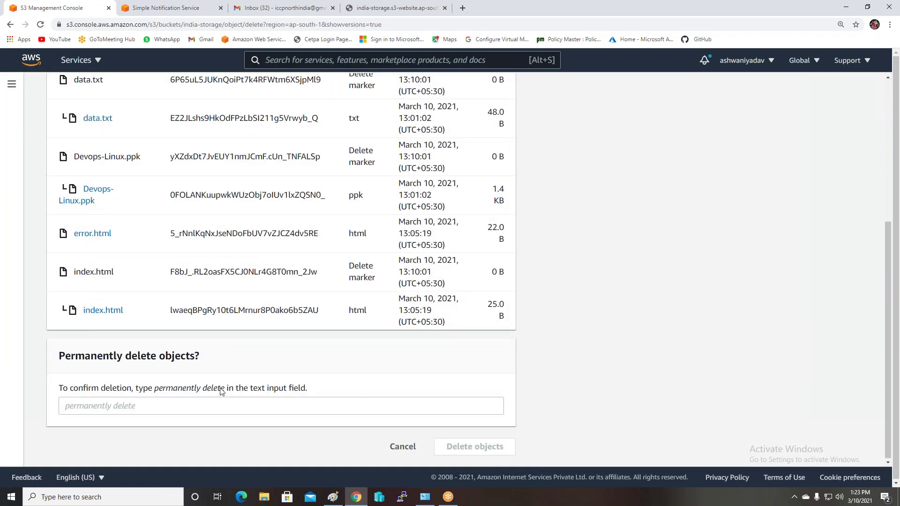
drag(224, 392, 154, 391)
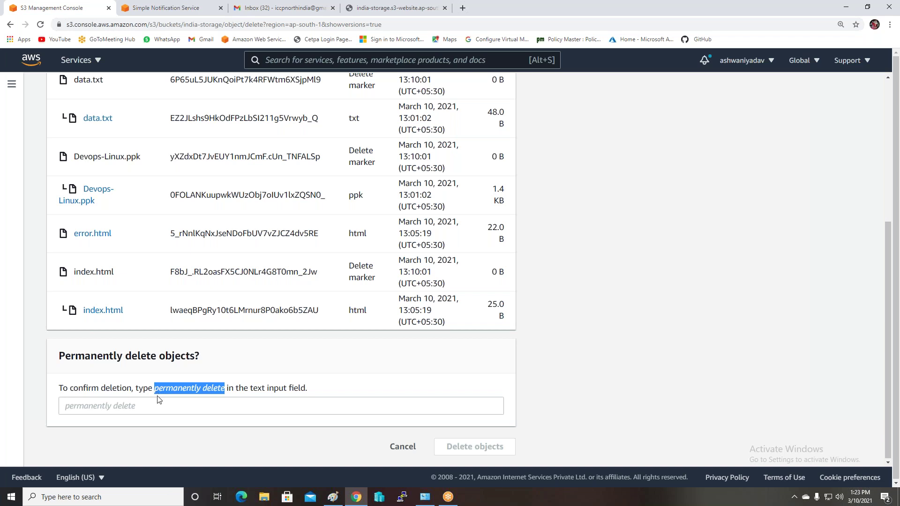
click(152, 408)
key(ctrl+v)
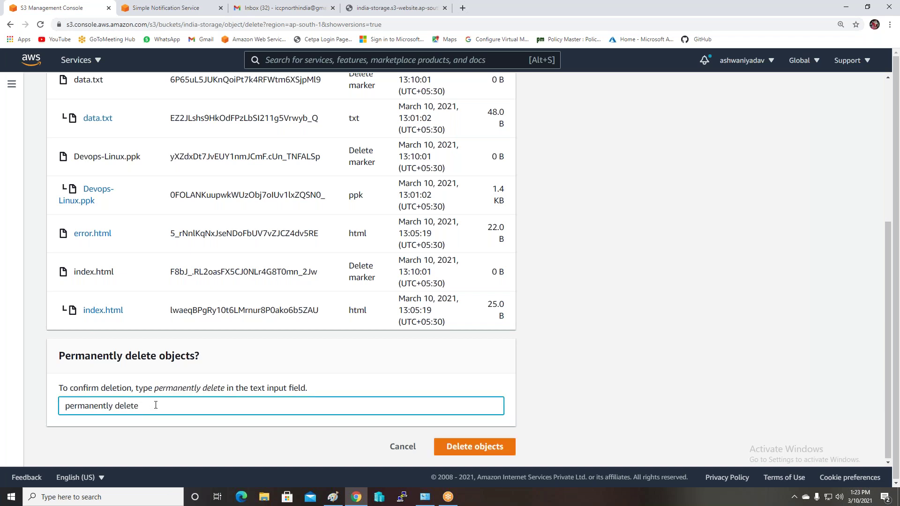
click(490, 449)
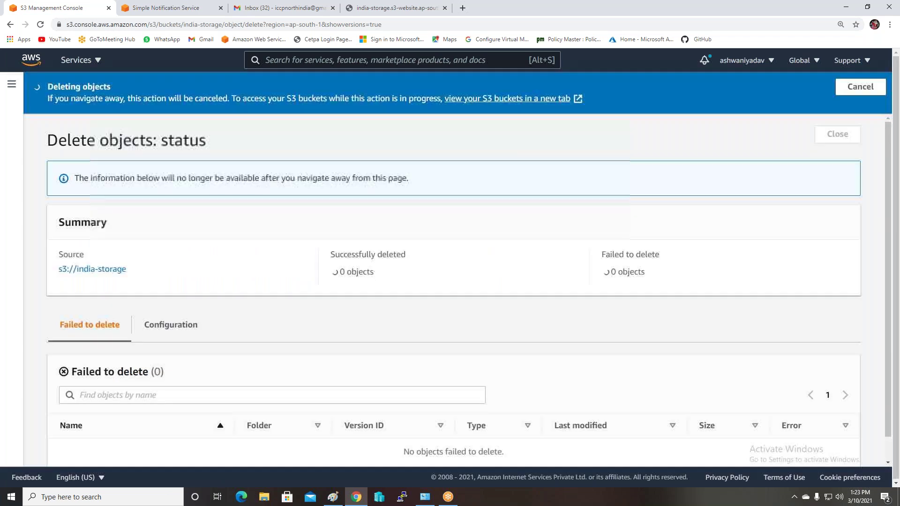
click(829, 135)
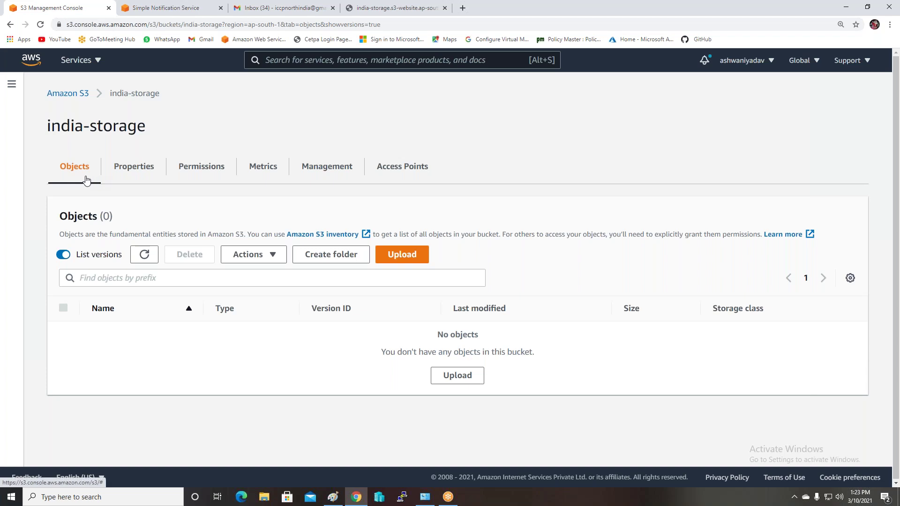
Hide object versions and scroll india-storage's Properties down to the CloudTrail data events section
click(61, 256)
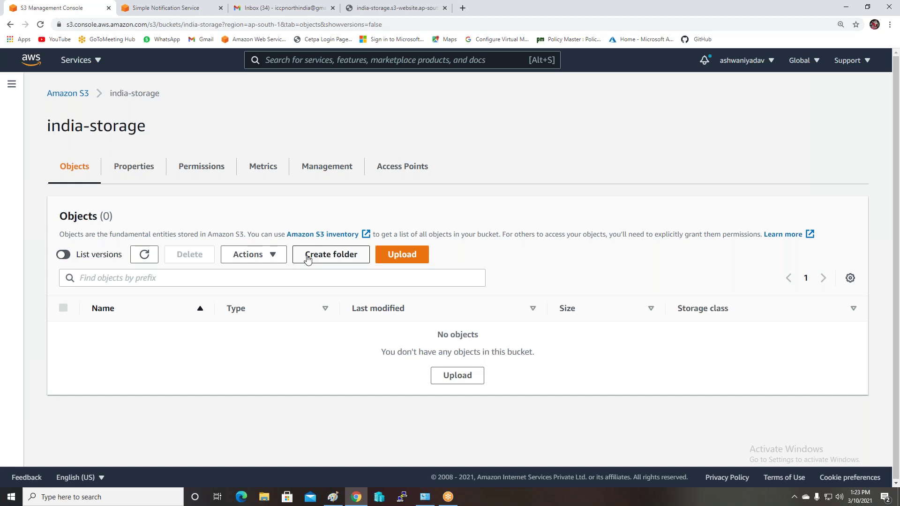
click(139, 170)
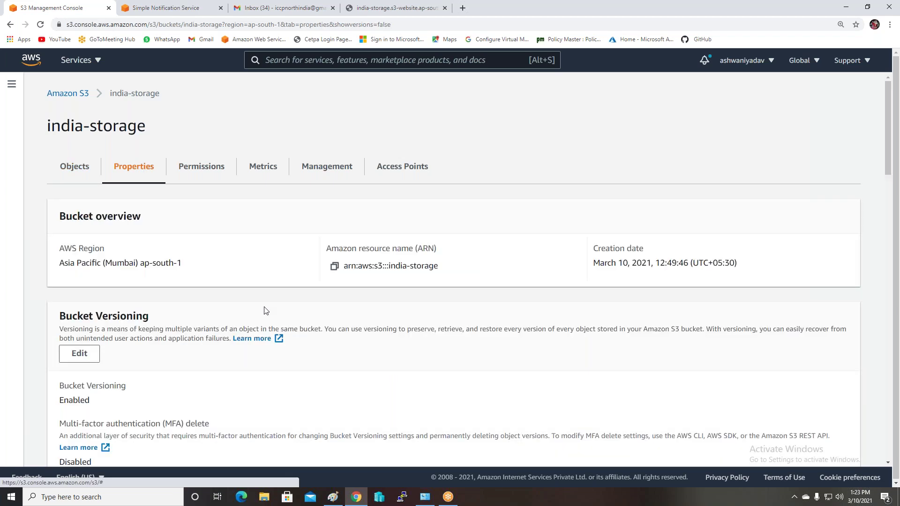
scroll(356, 300, down, 13)
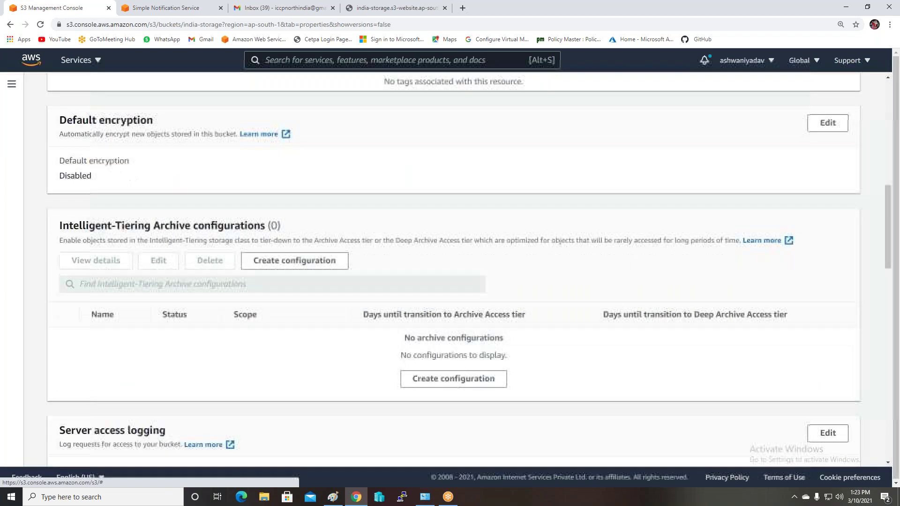
scroll(389, 297, down, 3)
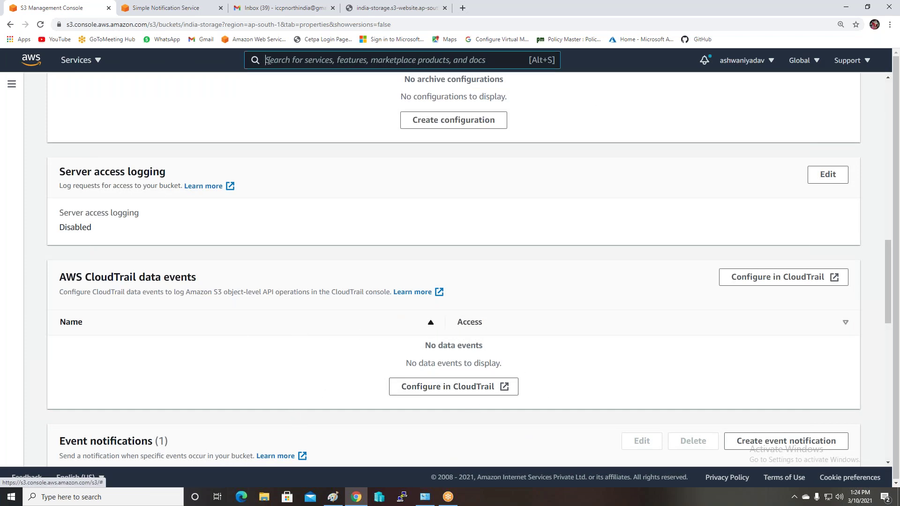
Open CloudTrail by searching 'cloud', and open its Documentation link in a new tab
click(329, 57)
text(cloud9)
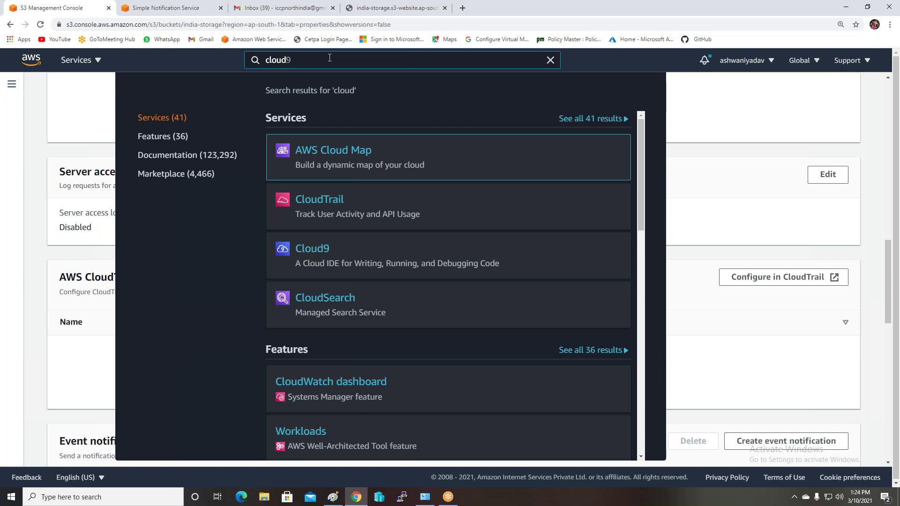
mouse_move(321, 218)
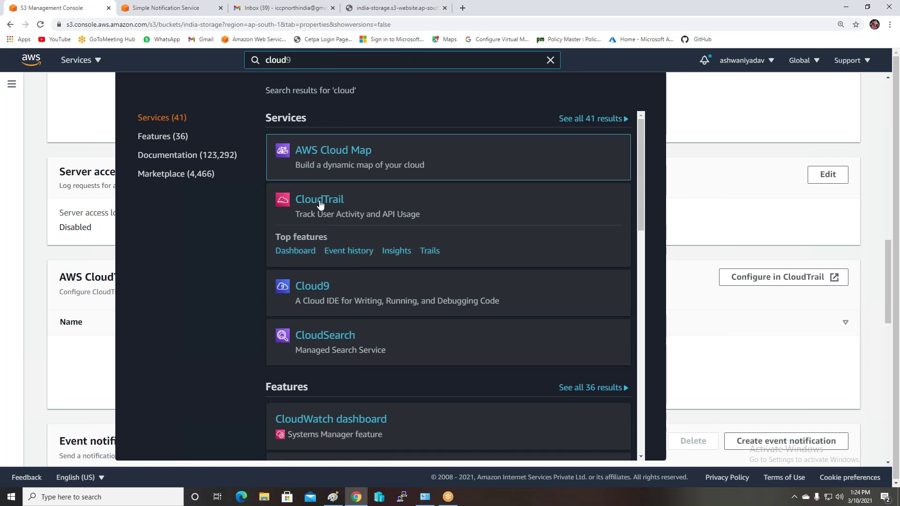
click(320, 202)
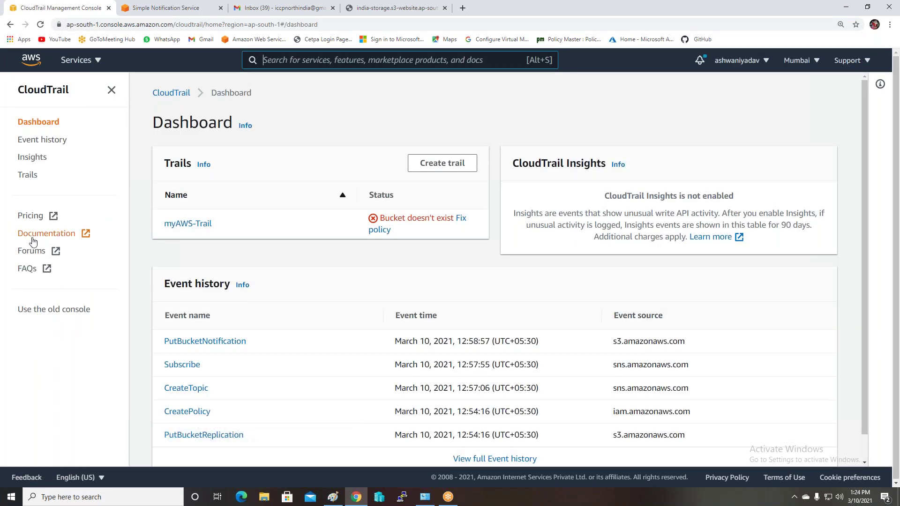
right_click(33, 237)
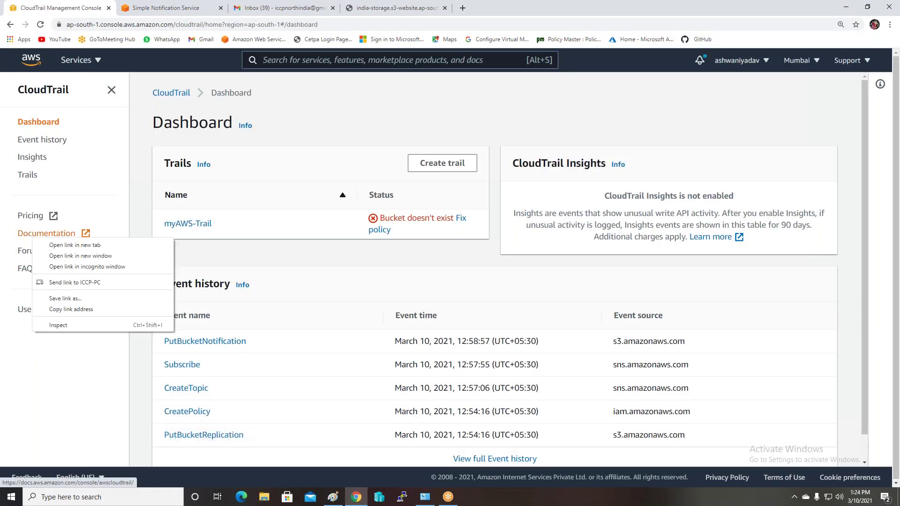
click(58, 246)
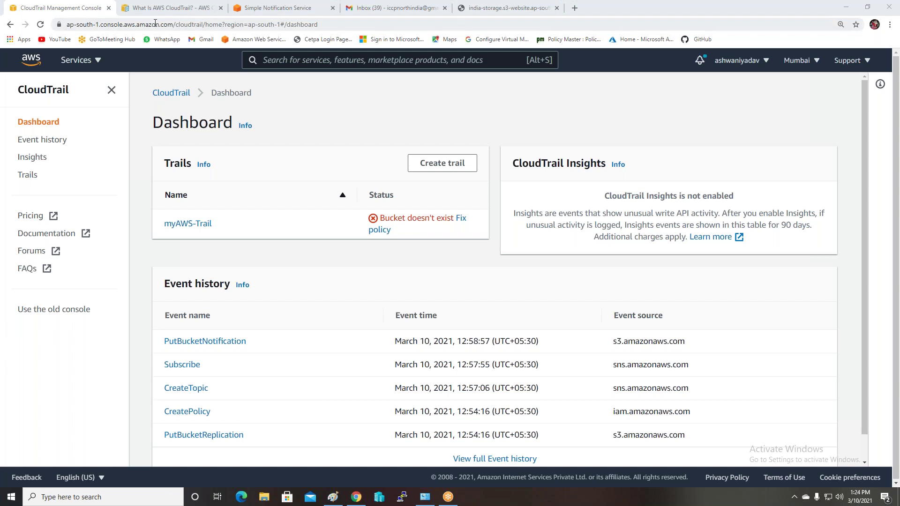
Read the How CloudTrail Works and CloudTrail Workflow pages, then return to the console tab
click(164, 7)
scroll(485, 293, down, 2)
scroll(485, 293, up, 2)
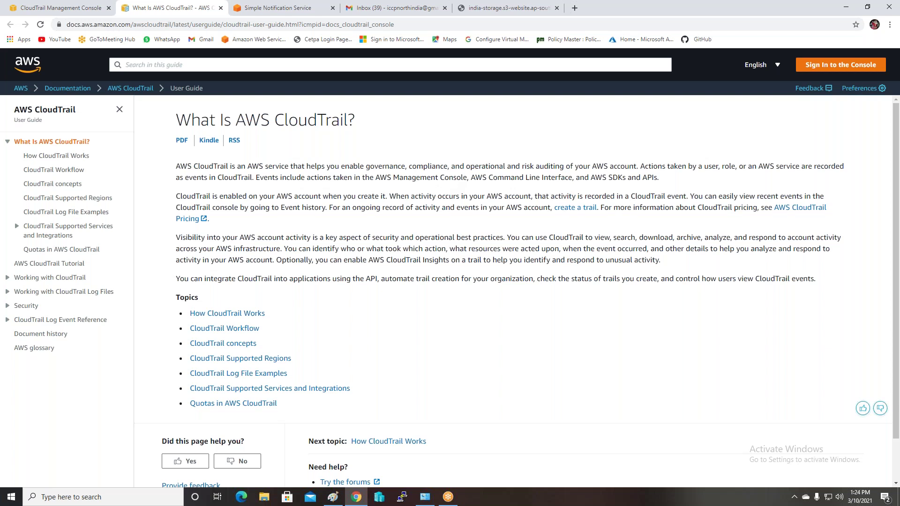
click(50, 156)
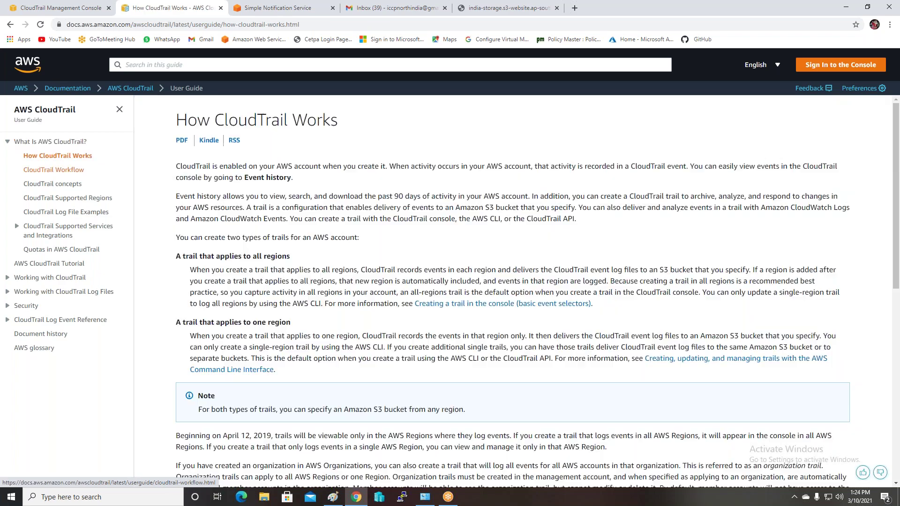
click(54, 170)
scroll(512, 291, down, 7)
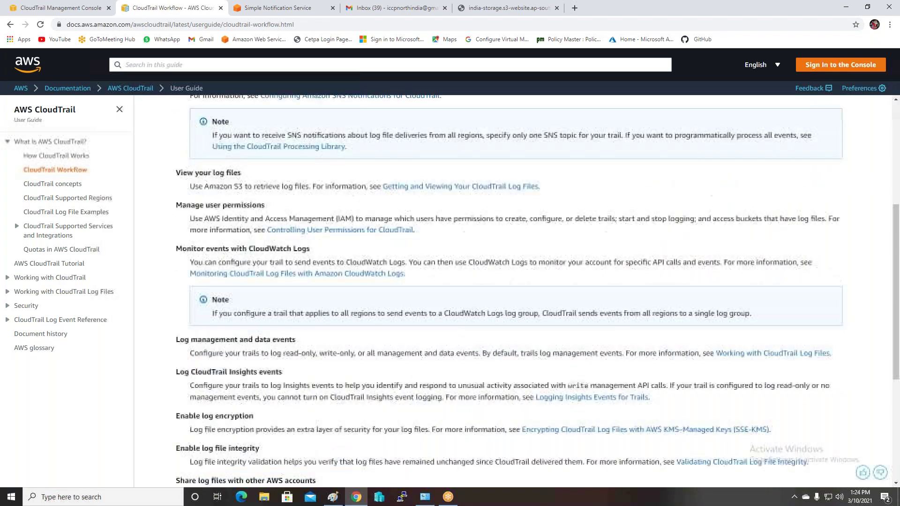
scroll(512, 290, down, 3)
scroll(512, 290, up, 5)
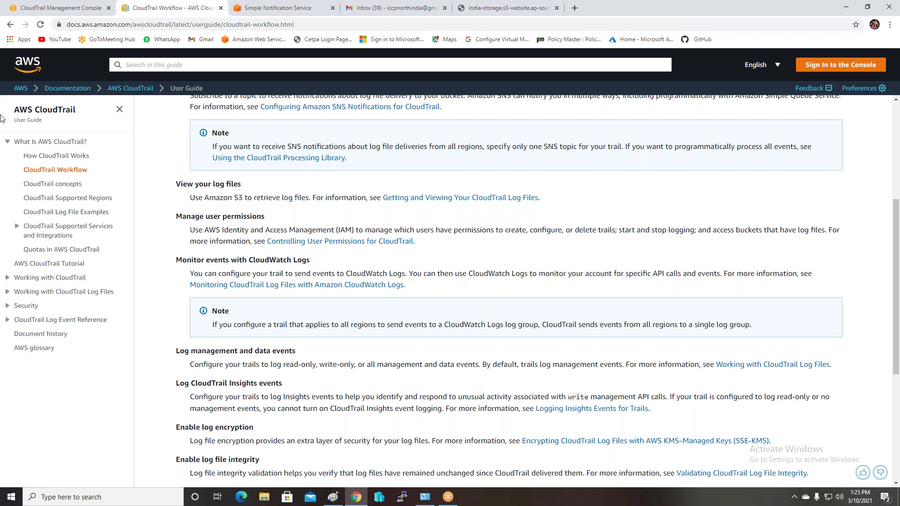
click(36, 7)
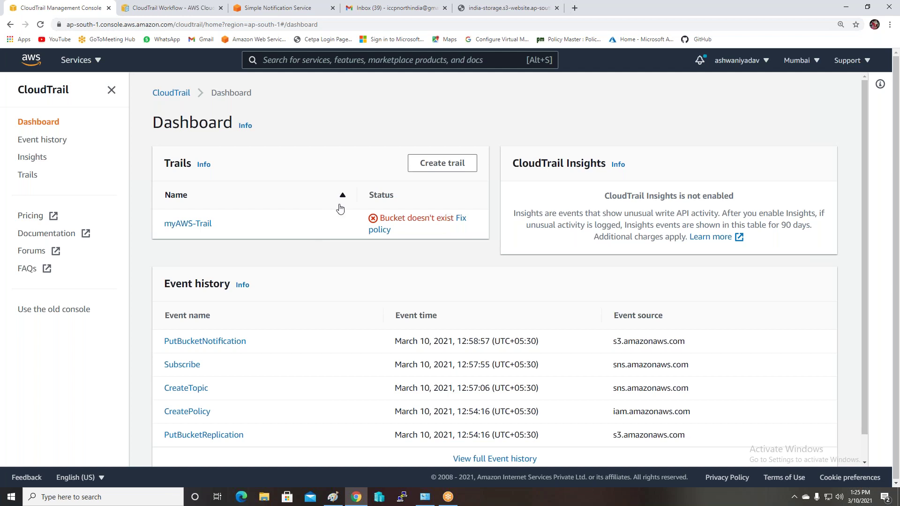
Delete the myAWS-Trail trail and go back to the dashboard's event history
click(198, 225)
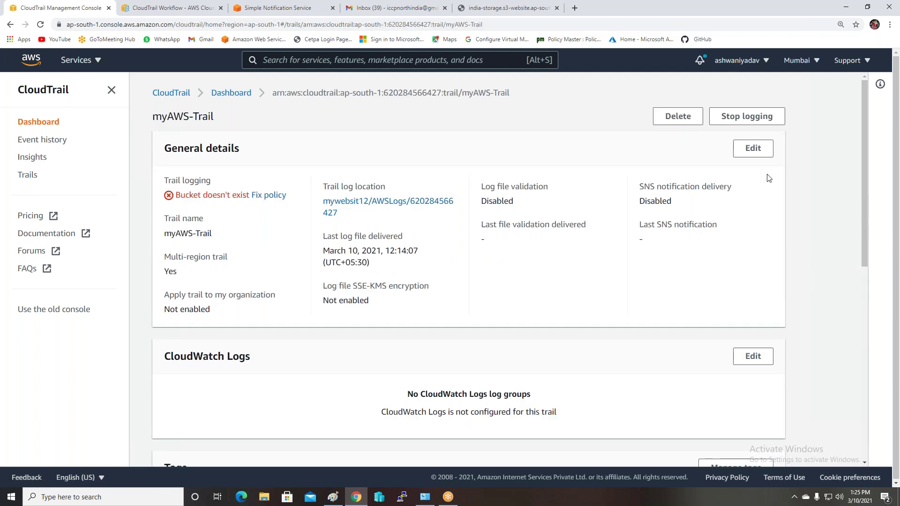
click(677, 116)
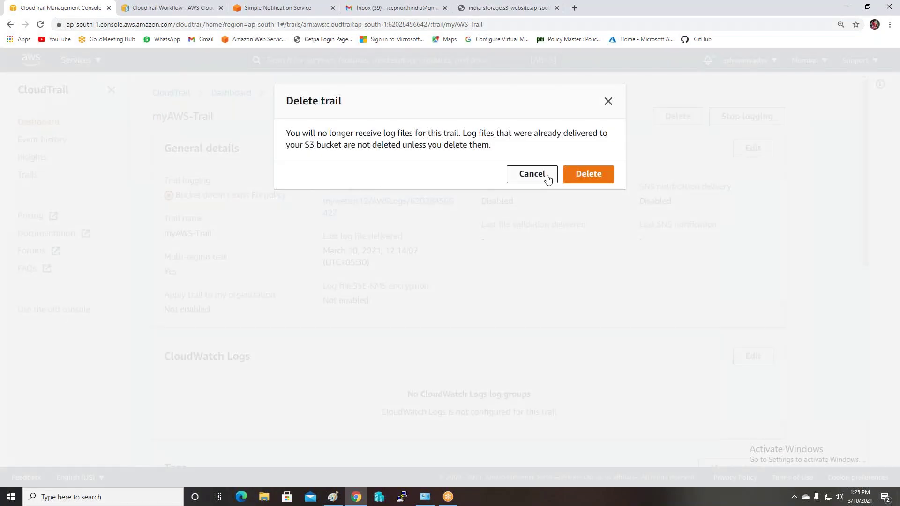
click(588, 174)
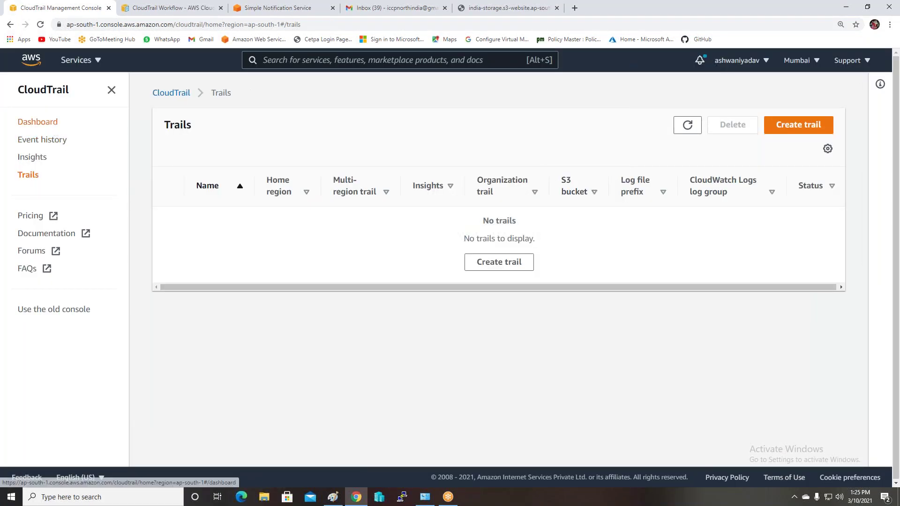
click(45, 122)
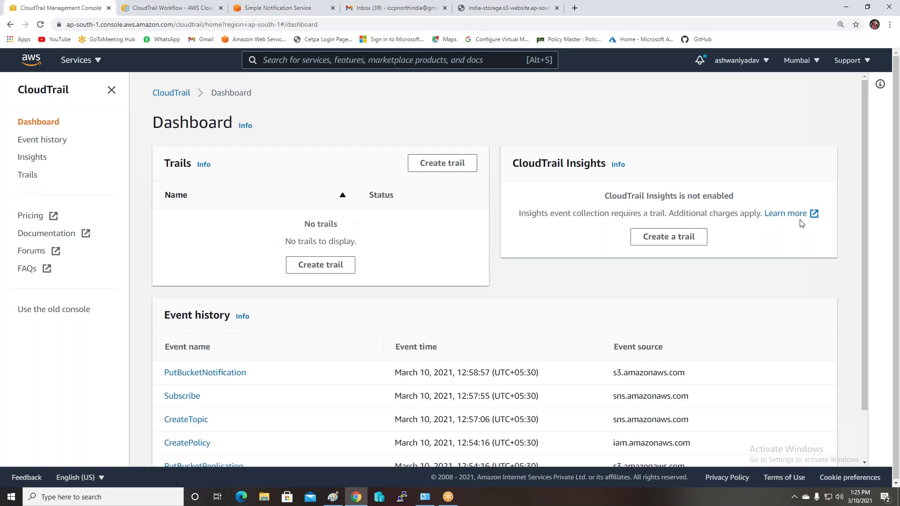
scroll(589, 217, down, 2)
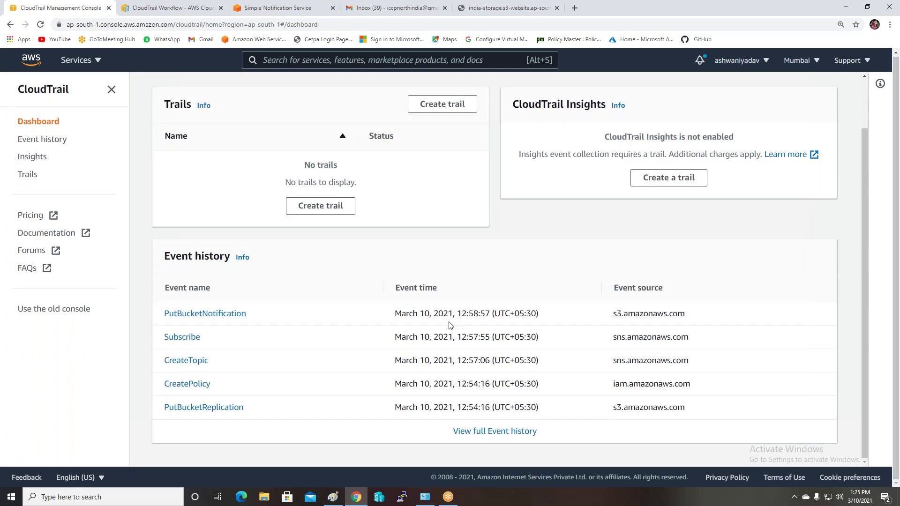
click(499, 431)
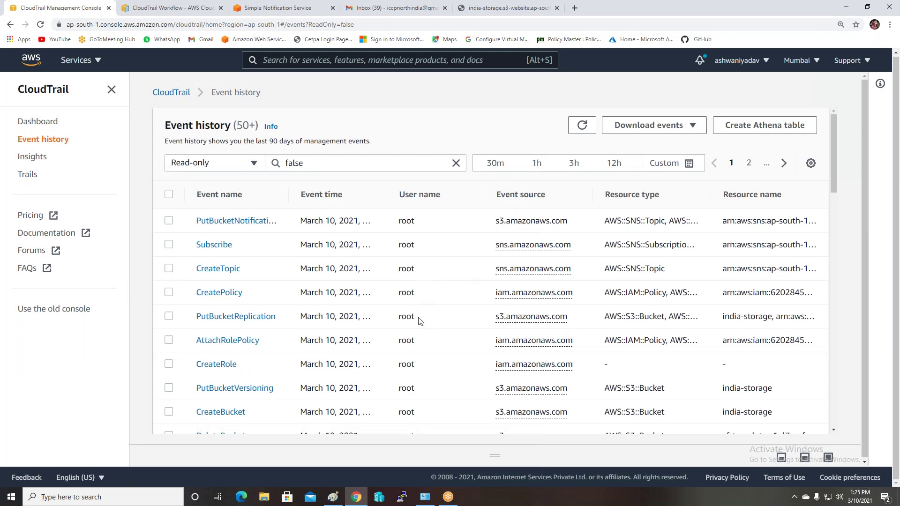
scroll(419, 321, down, 2)
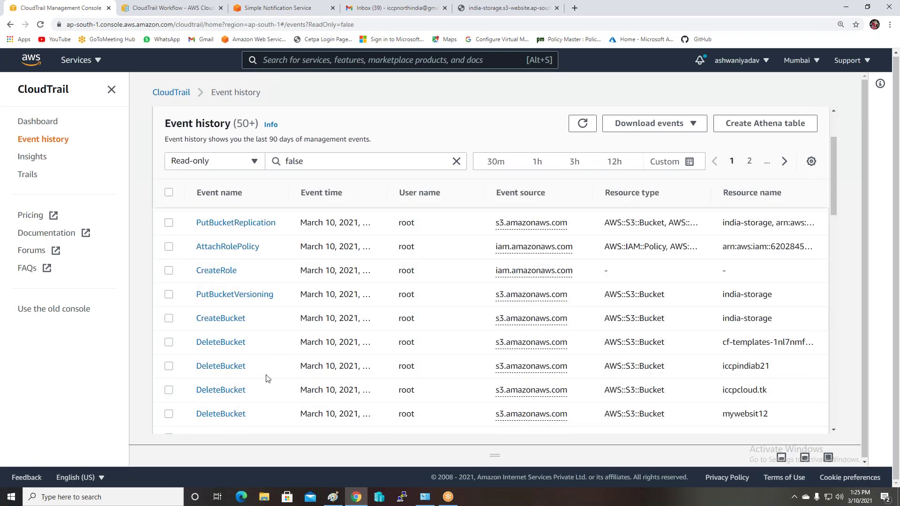
scroll(267, 394, down, 2)
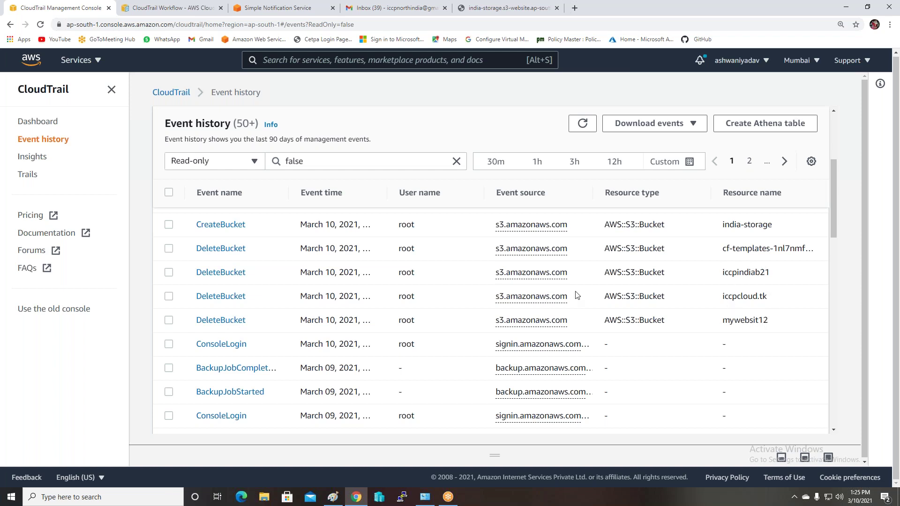
scroll(292, 332, up, 2)
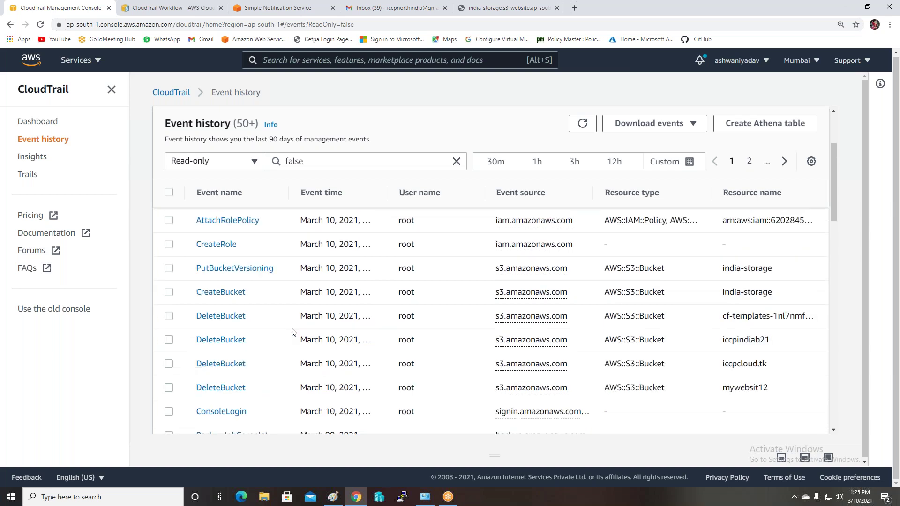
Return from the event history to the CloudTrail Dashboard, which lists no trails
drag(380, 141, 156, 143)
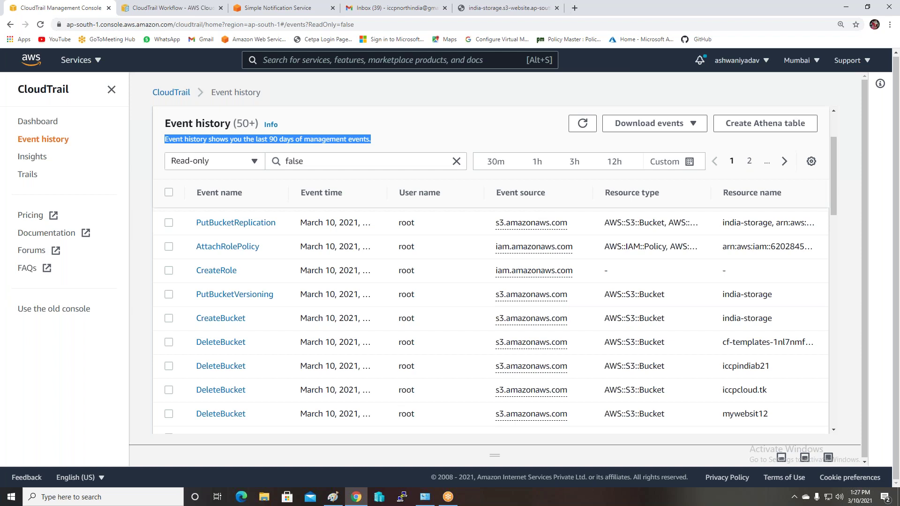
click(42, 126)
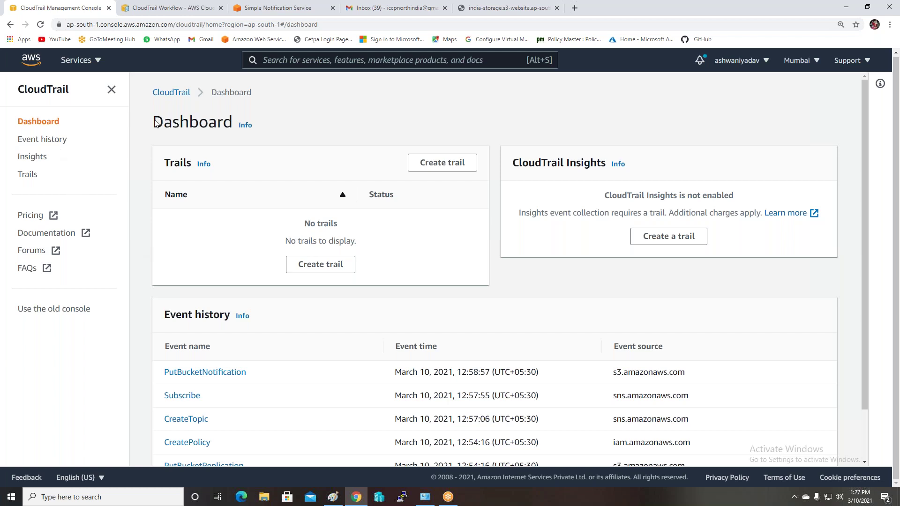
Start a new trail from the Dashboard and enter 'mycloud' as its trail name
click(432, 171)
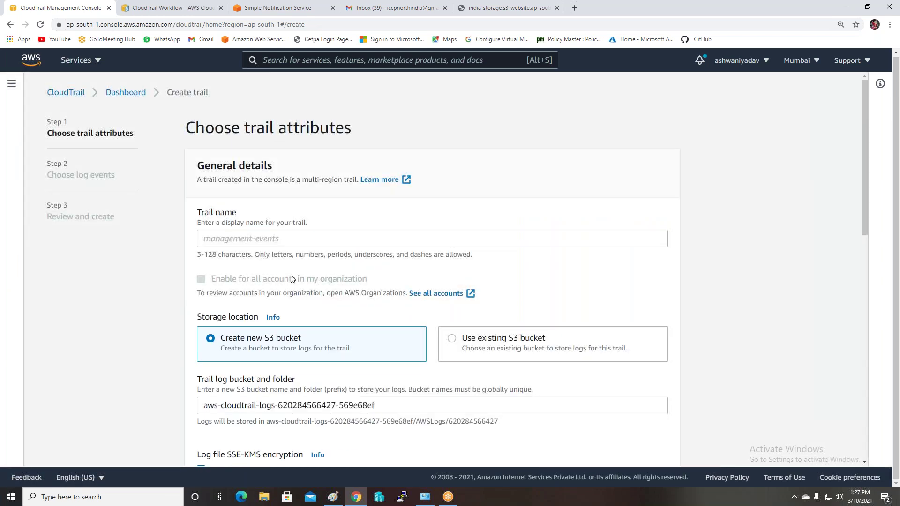
click(283, 244)
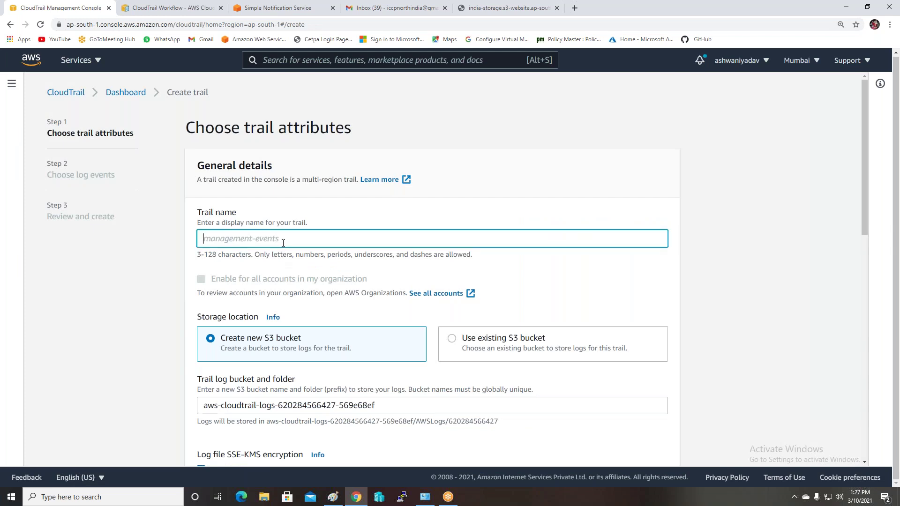
text(mycloud)
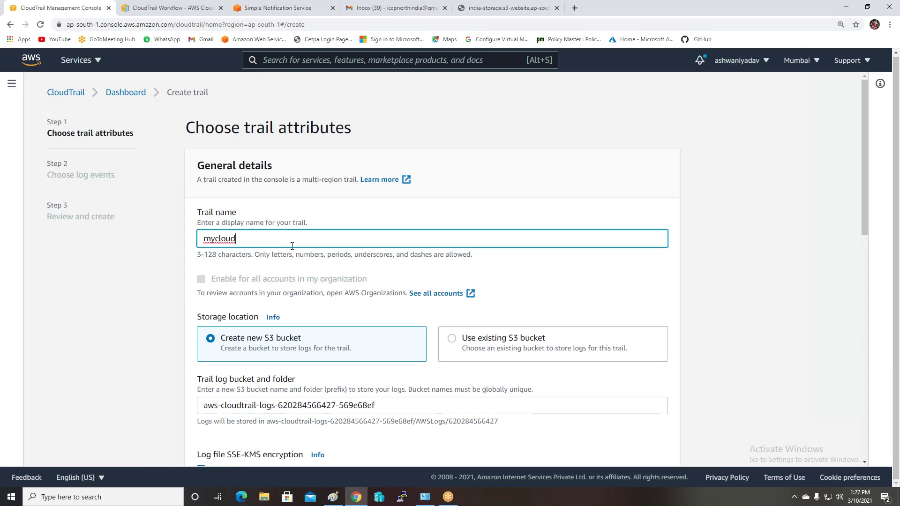
scroll(305, 266, down, 2)
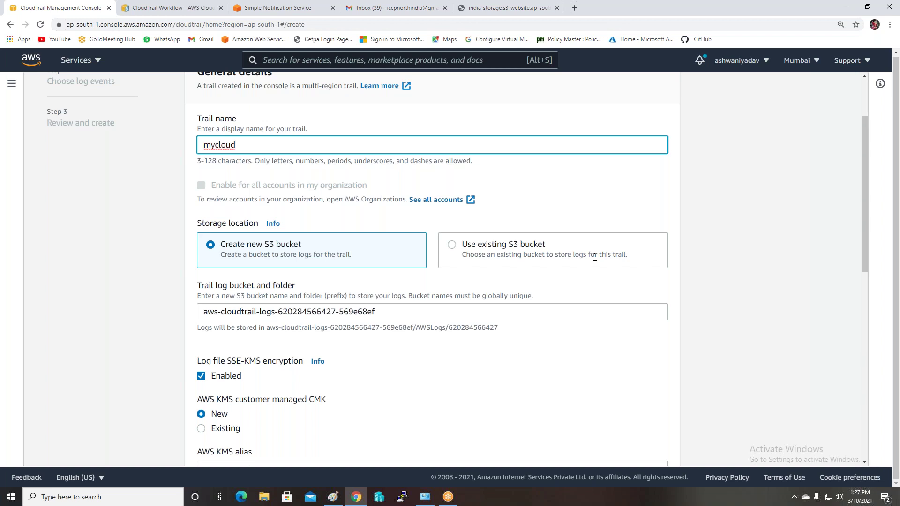
Select the existing india-storage S3 bucket as the trail's log storage
click(554, 248)
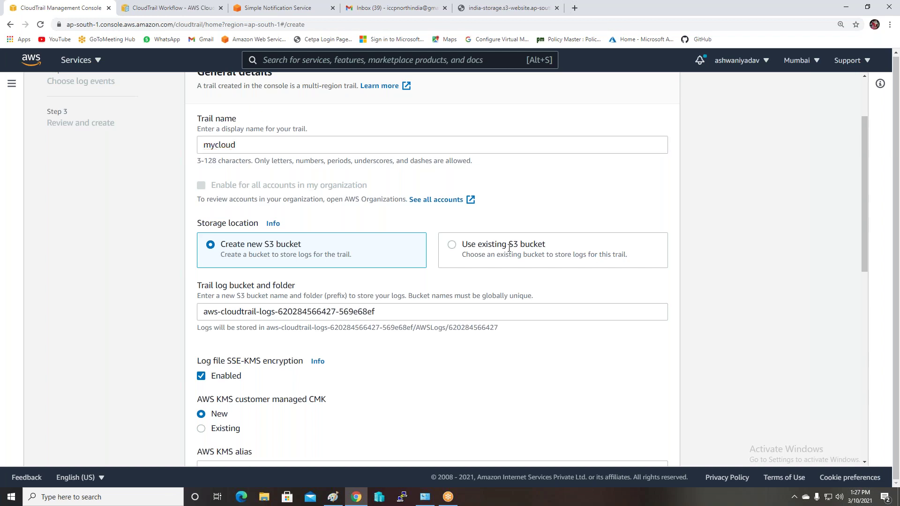
click(458, 312)
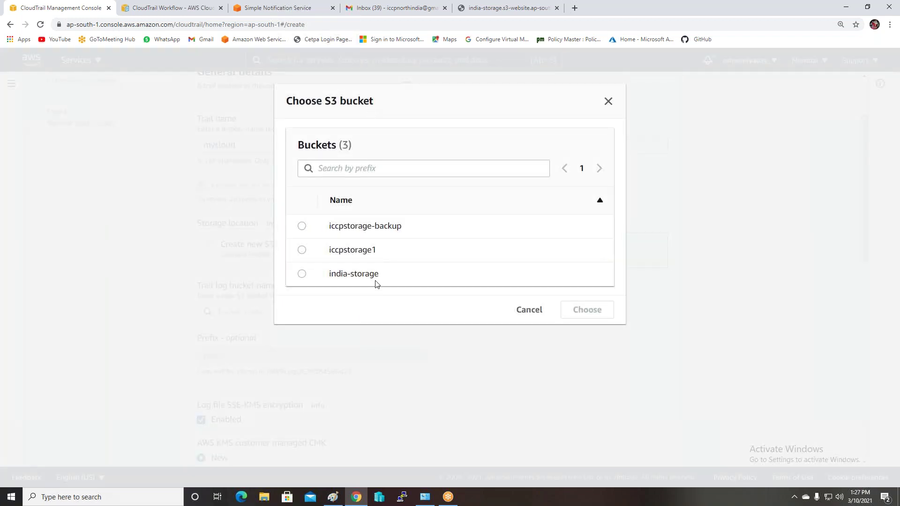
click(302, 274)
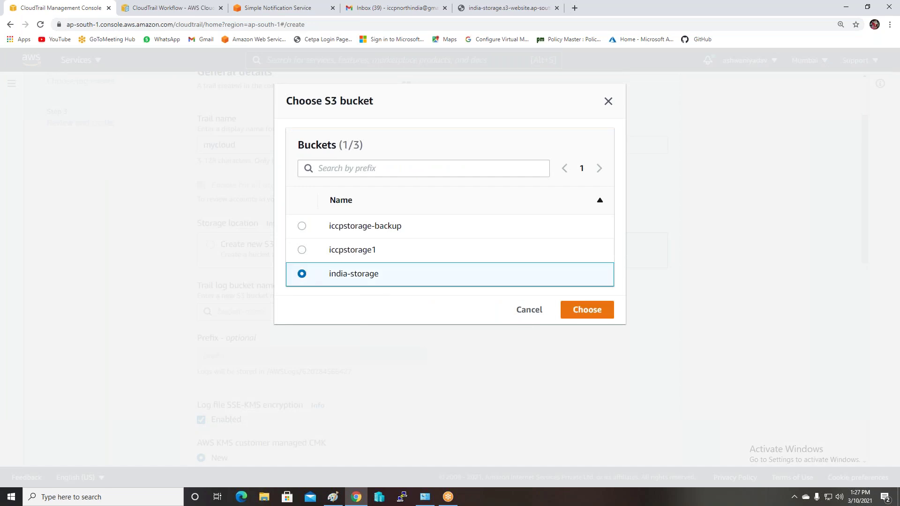
click(589, 313)
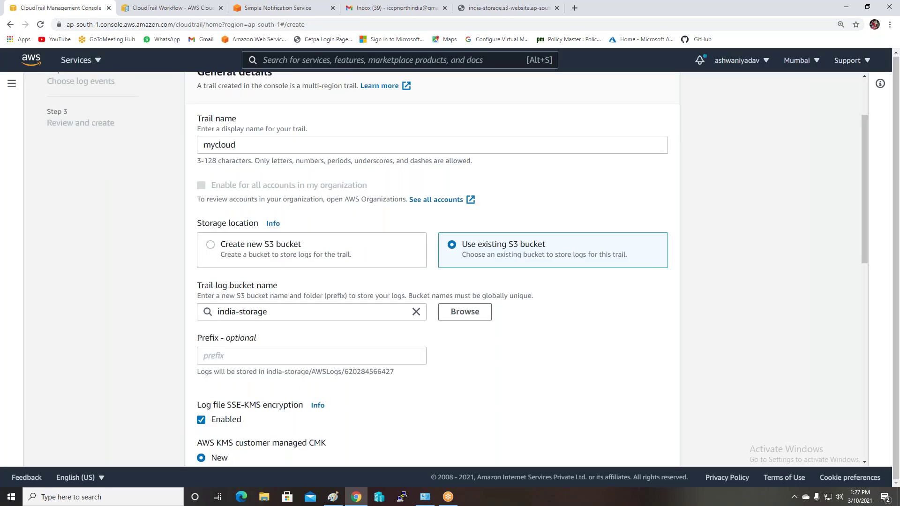
Disable SSE-KMS log file encryption after the KMS alias error, then review the settings
scroll(612, 382, down, 15)
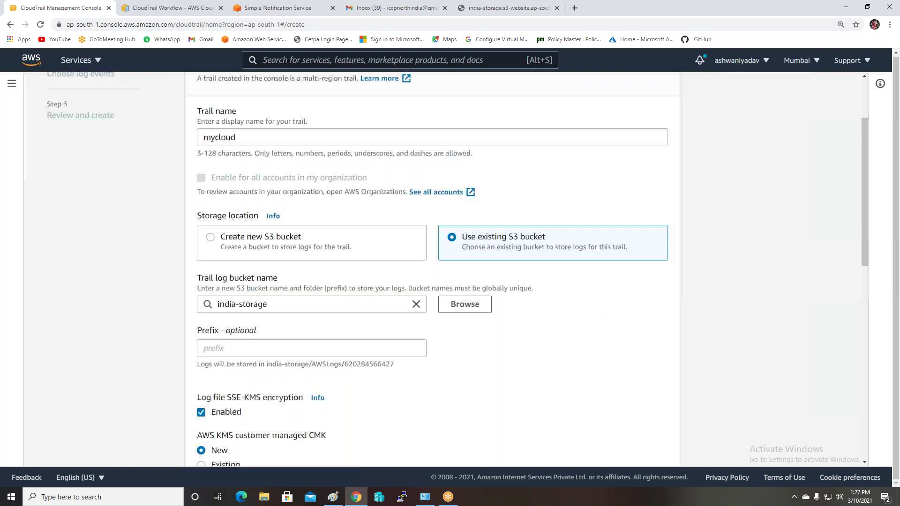
click(657, 448)
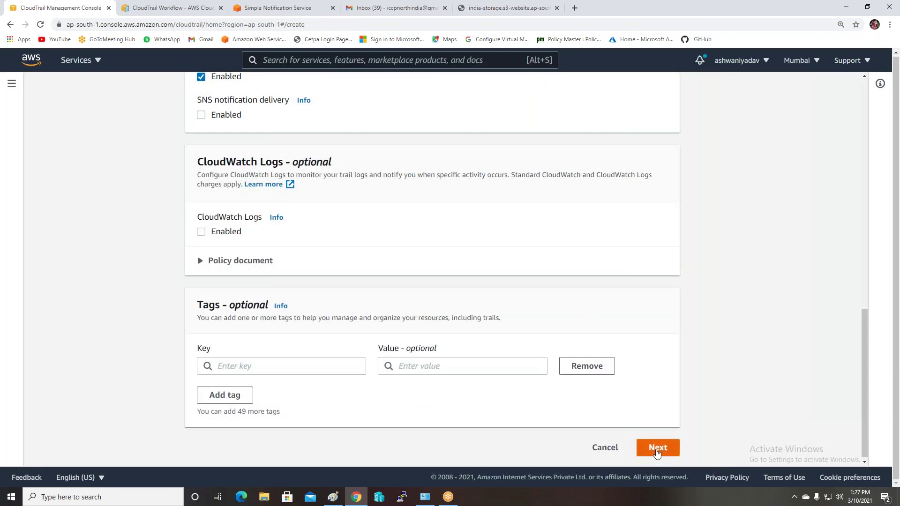
scroll(571, 338, down, 1)
scroll(571, 338, up, 5)
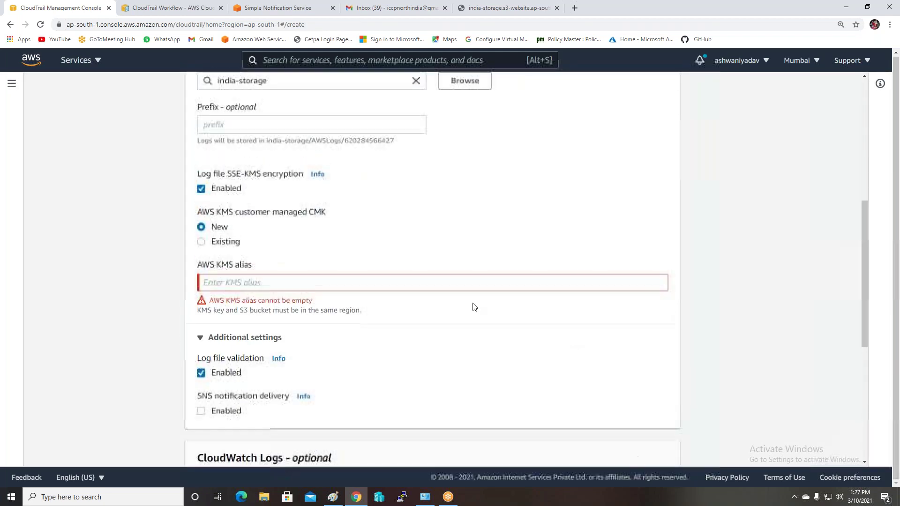
click(205, 191)
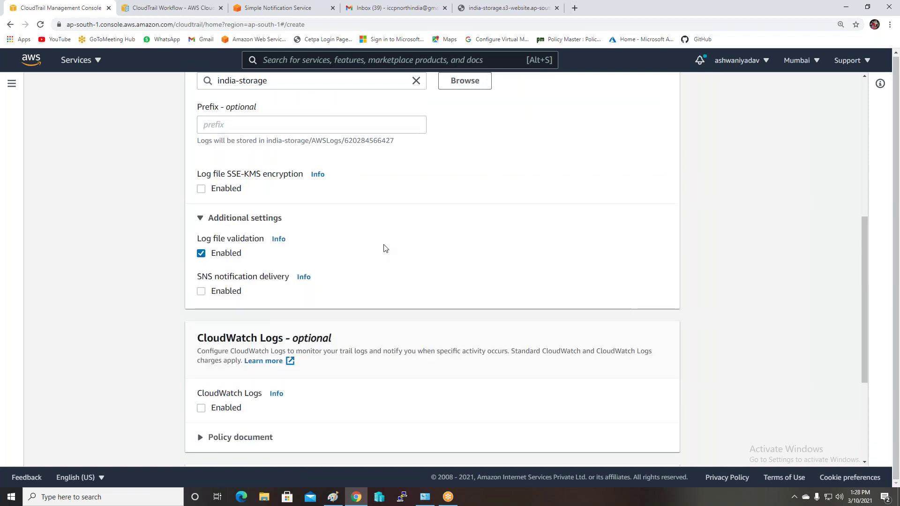
scroll(384, 248, up, 3)
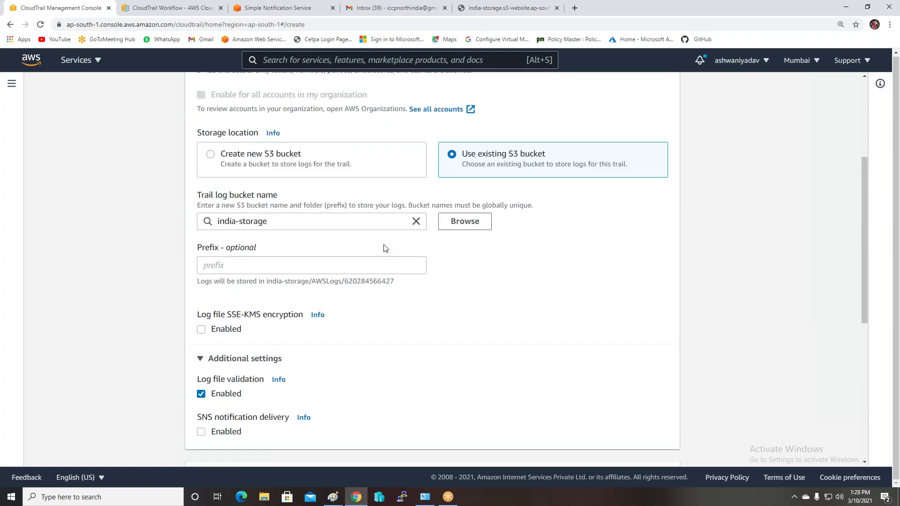
scroll(383, 249, down, 5)
scroll(383, 248, down, 2)
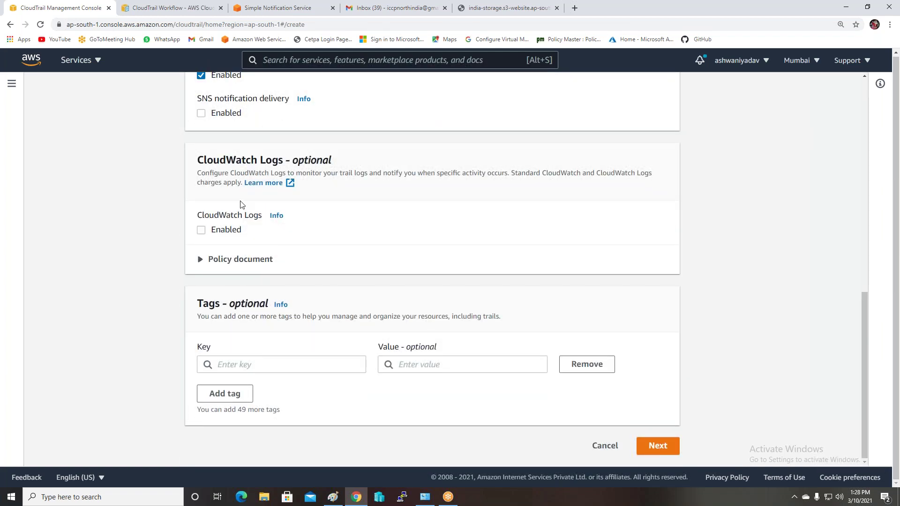
scroll(241, 123, up, 1)
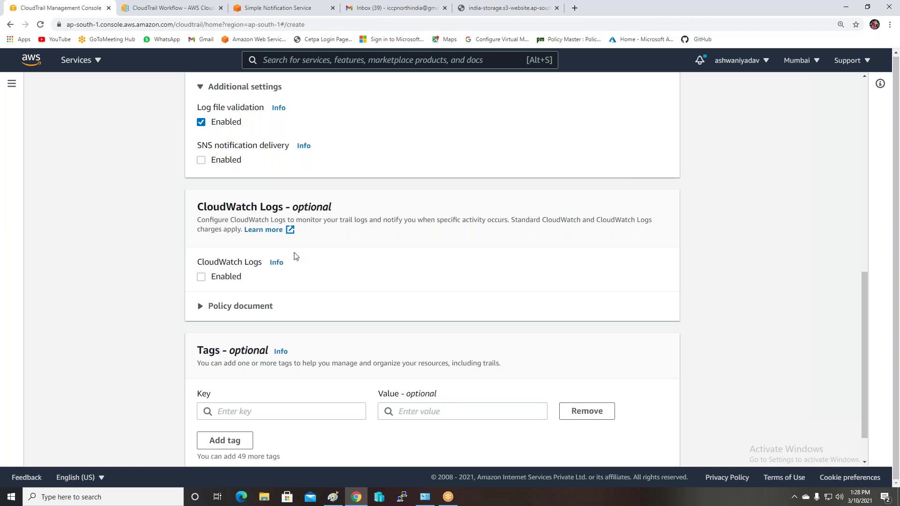
scroll(295, 255, up, 3)
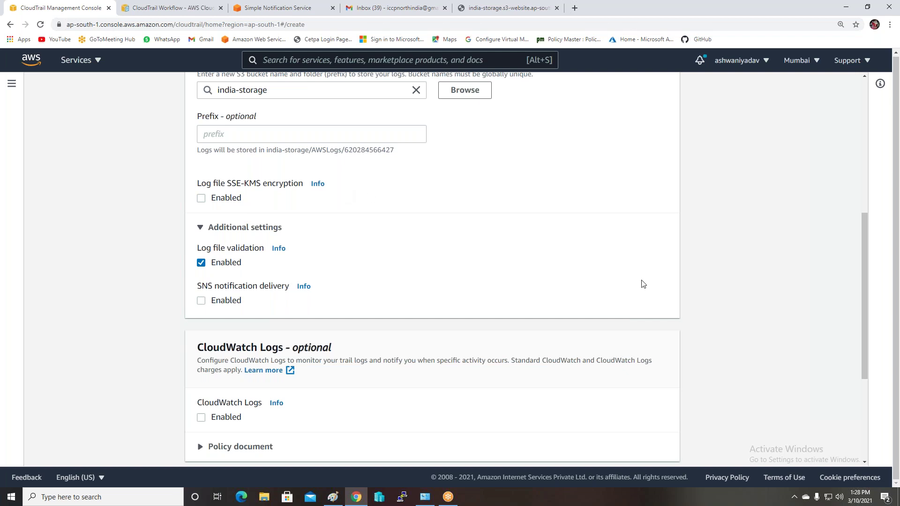
scroll(785, 407, down, 4)
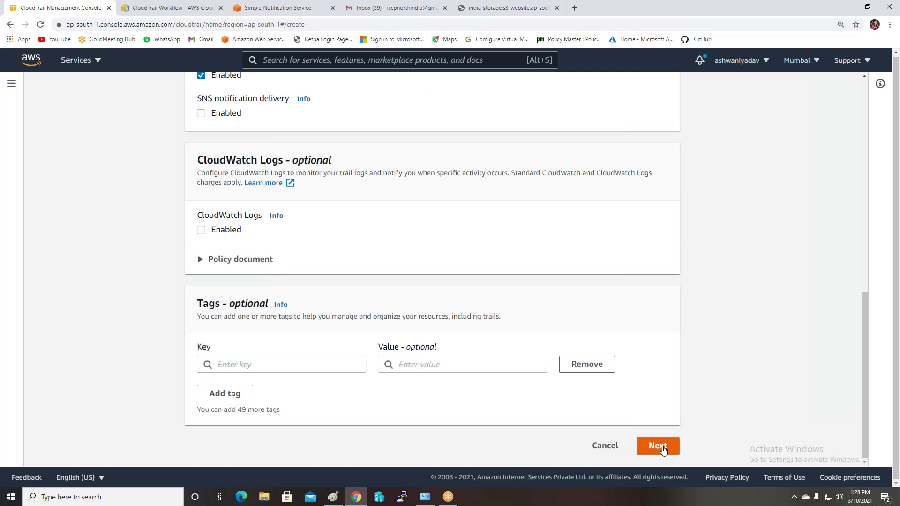
Keep the default management events and create the mycloud trail from the review page
click(662, 449)
scroll(662, 422, down, 2)
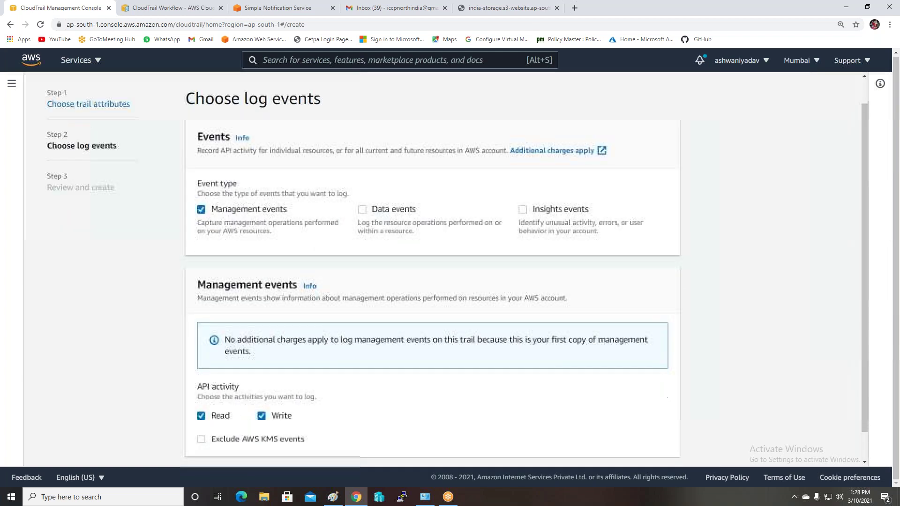
click(660, 445)
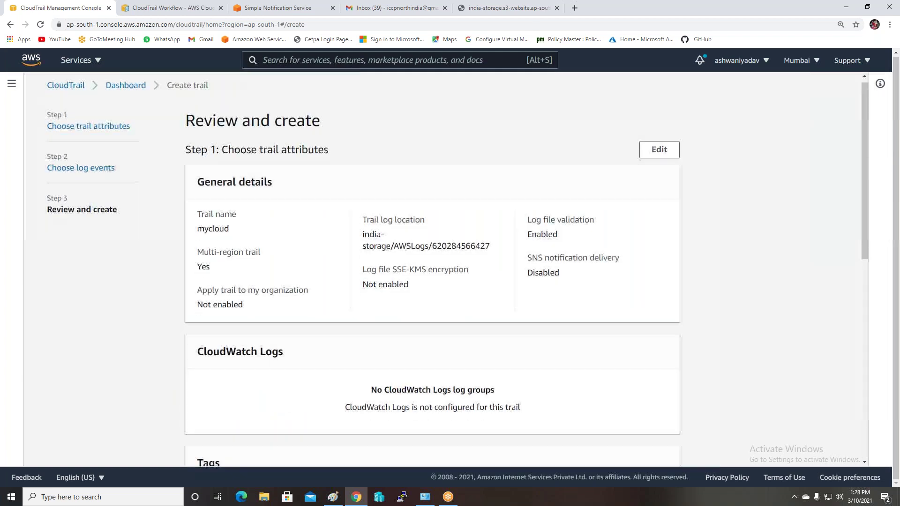
scroll(660, 443, down, 10)
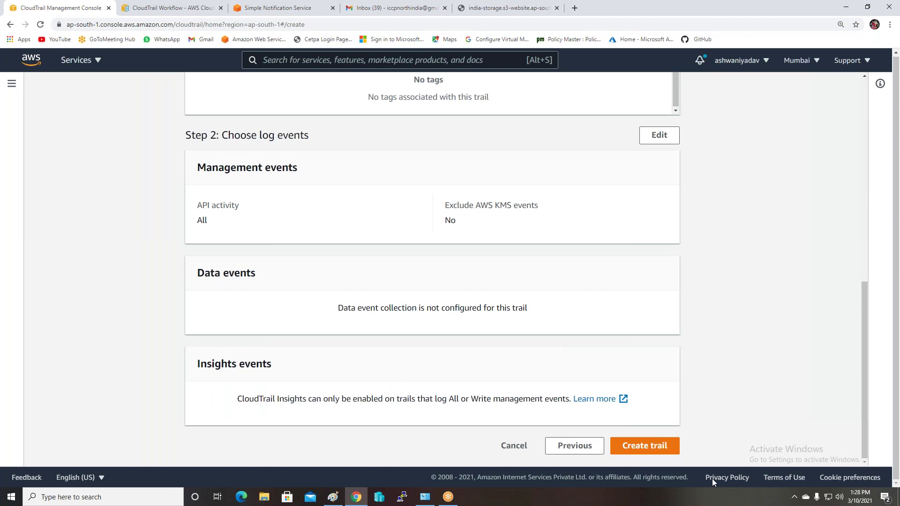
click(642, 444)
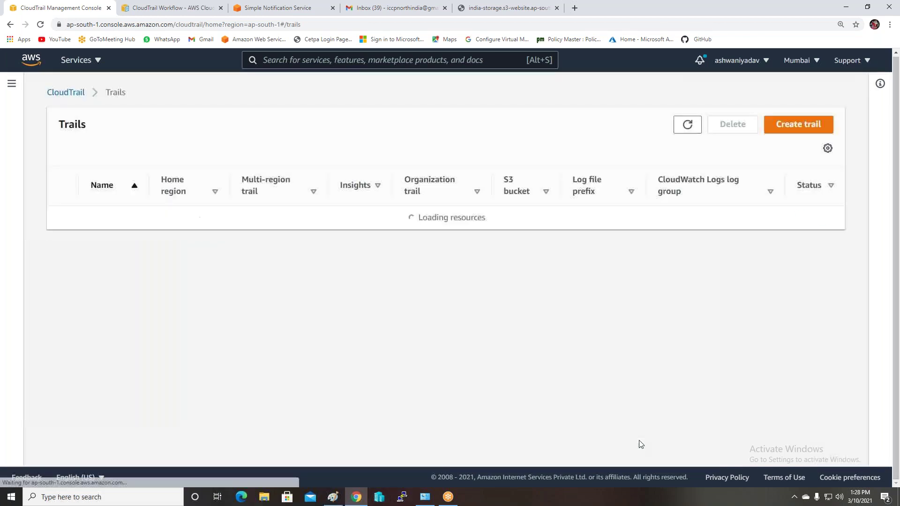
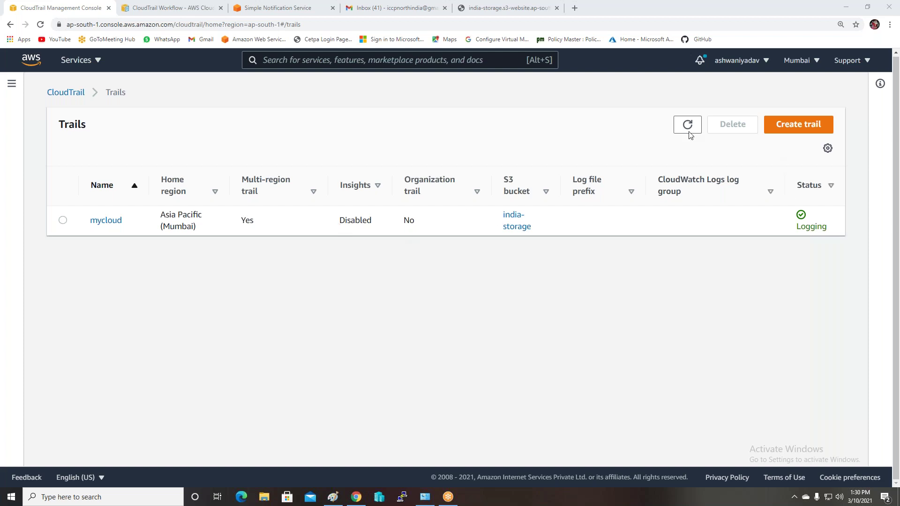
Leave CloudTrail for the EC2 console and open the Security Groups list in Mumbai
click(11, 84)
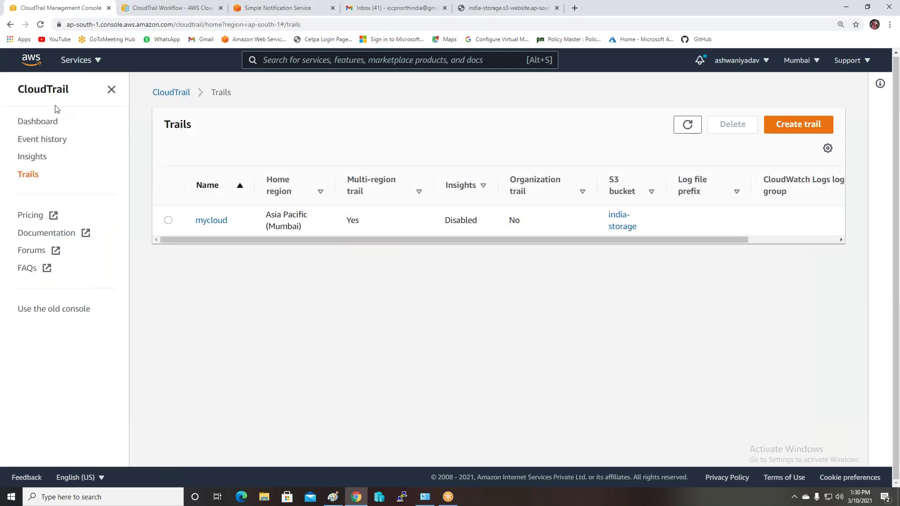
click(74, 62)
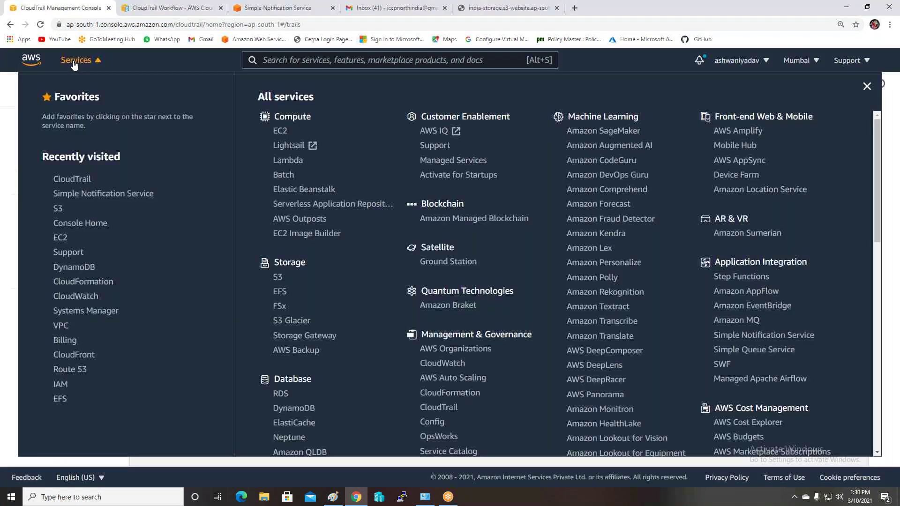
click(60, 239)
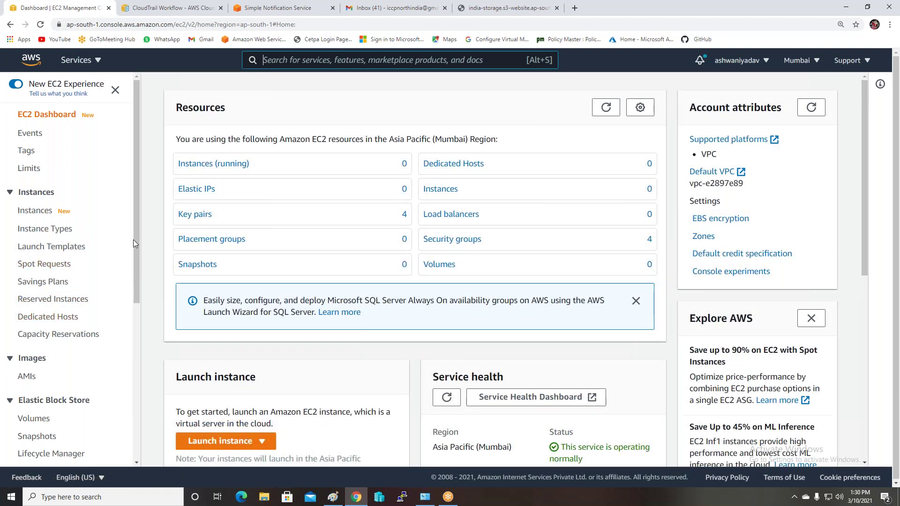
click(196, 265)
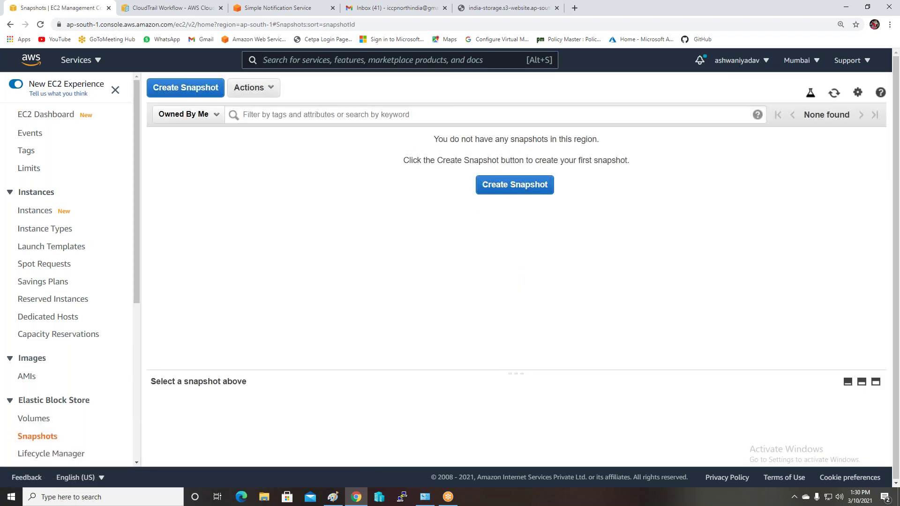
click(10, 24)
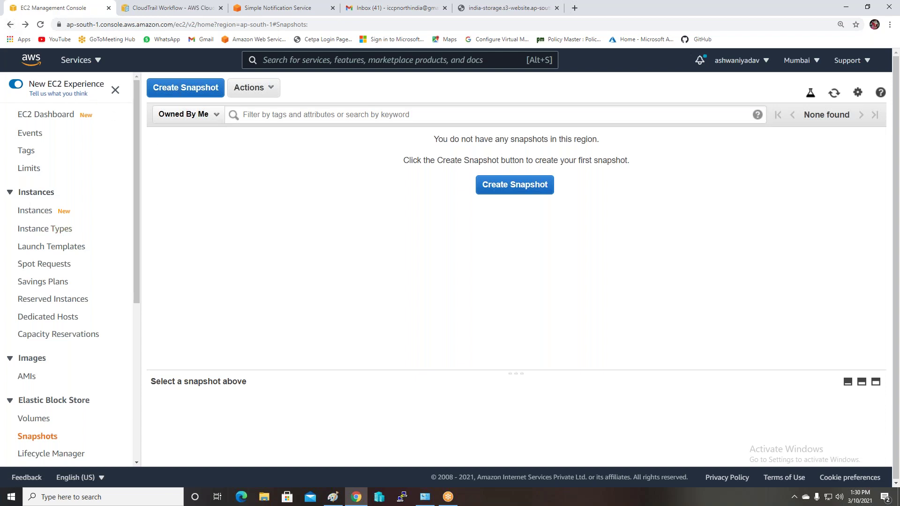
scroll(50, 281, down, 5)
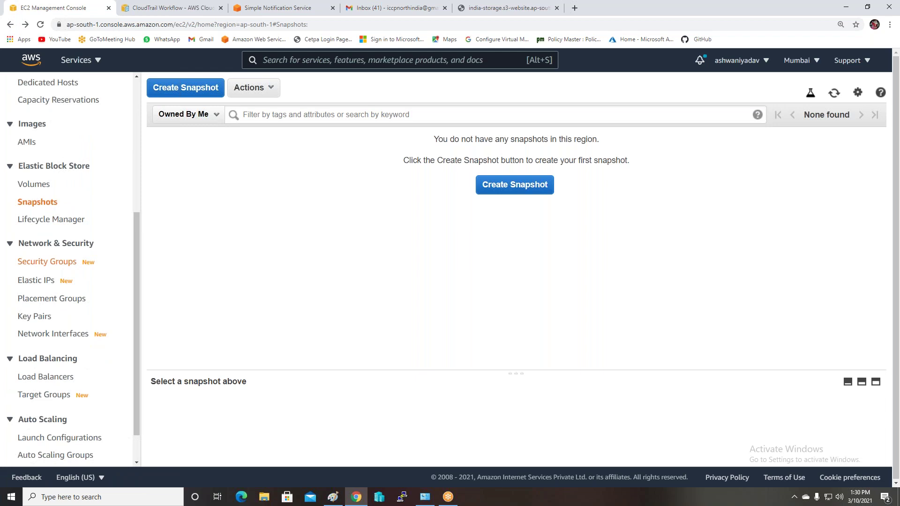
click(49, 266)
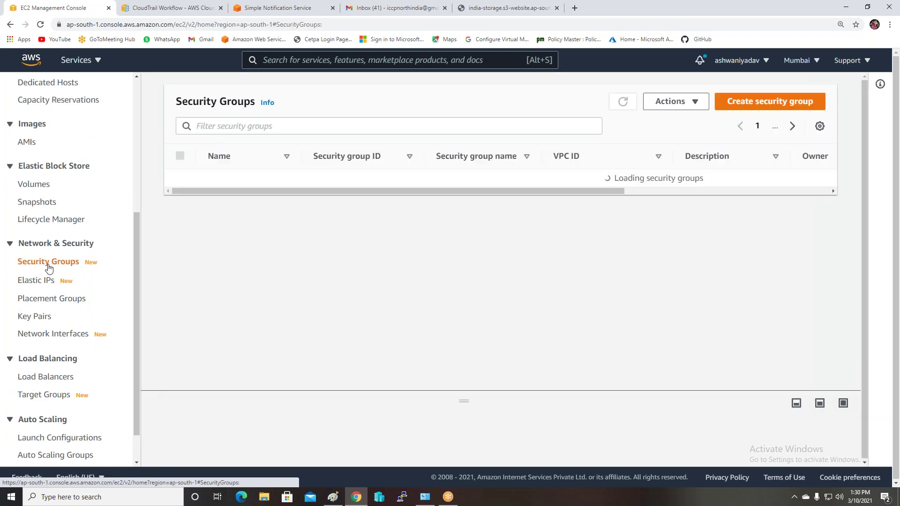
Create security group 'Hellooooooo' with description 'helooooooooooooo' in the default VPC
click(780, 102)
click(97, 224)
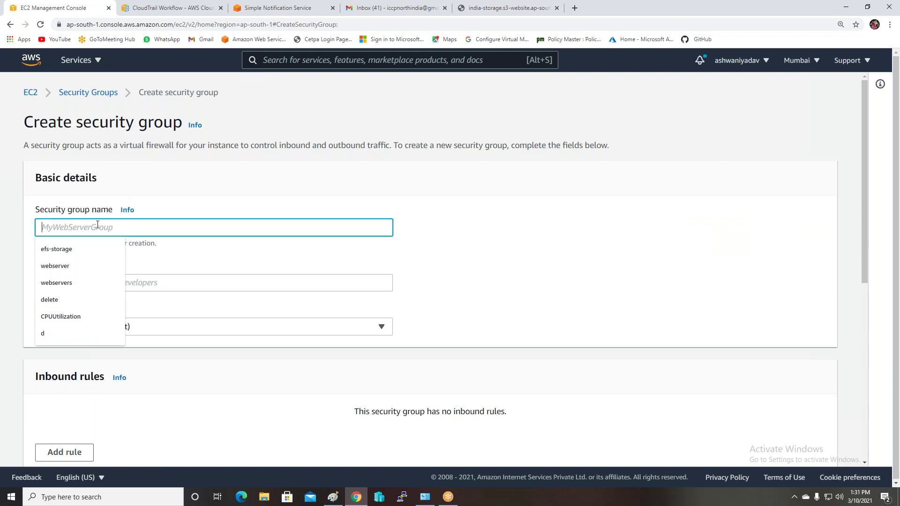
text(He)
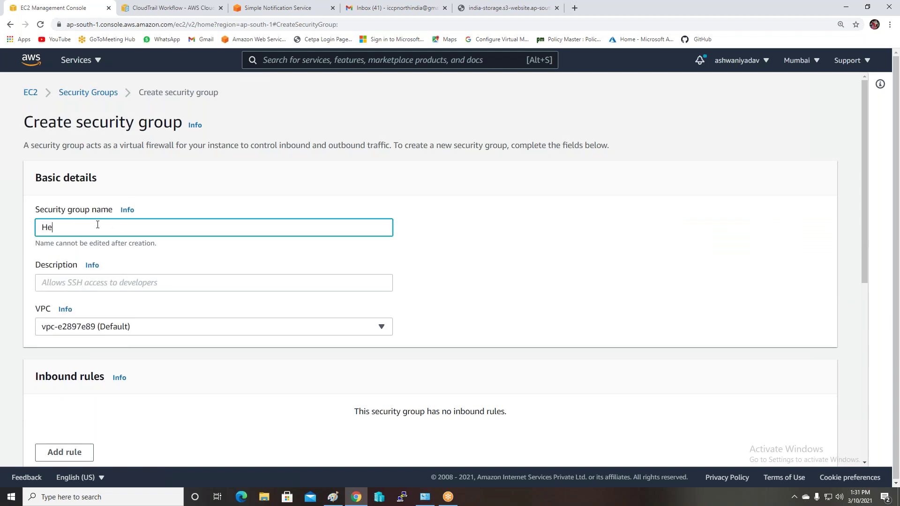
text(llooooooo)
click(118, 286)
text(h)
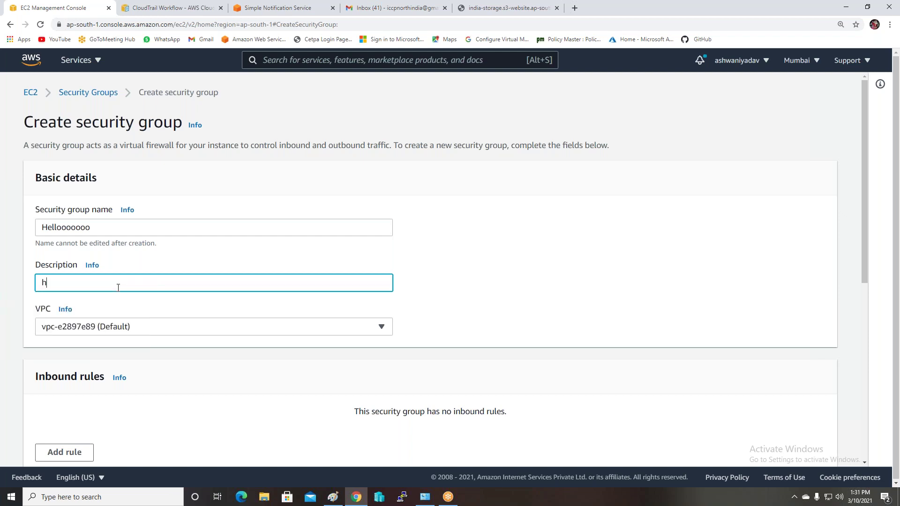
text(elooooooooooooo)
scroll(725, 444, down, 2)
scroll(725, 444, down, 5)
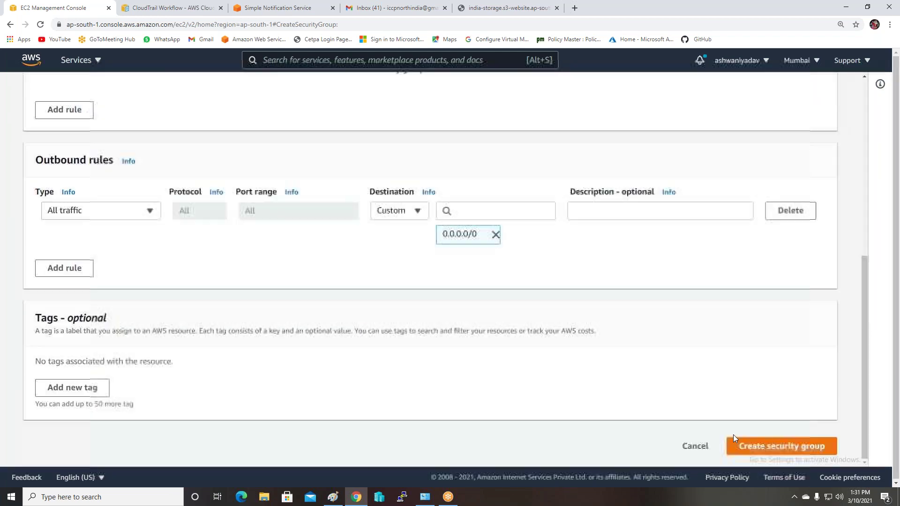
click(782, 444)
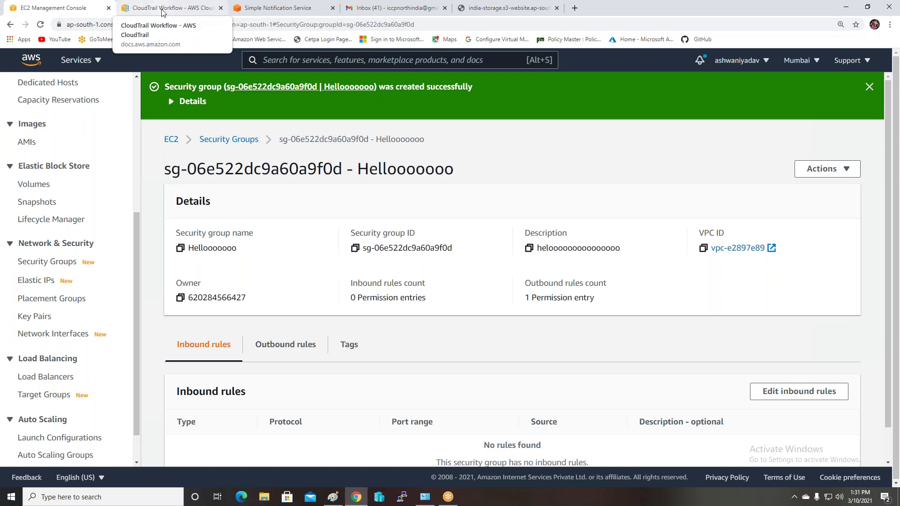
click(162, 11)
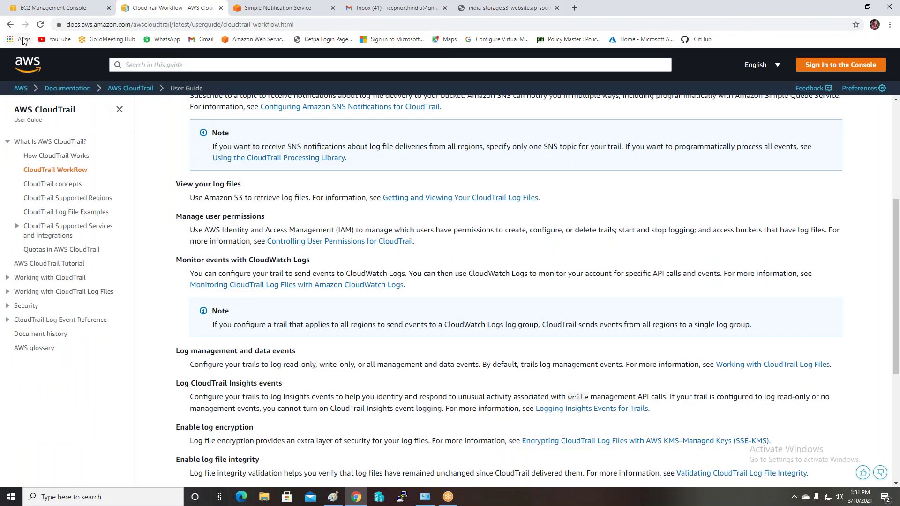
click(41, 7)
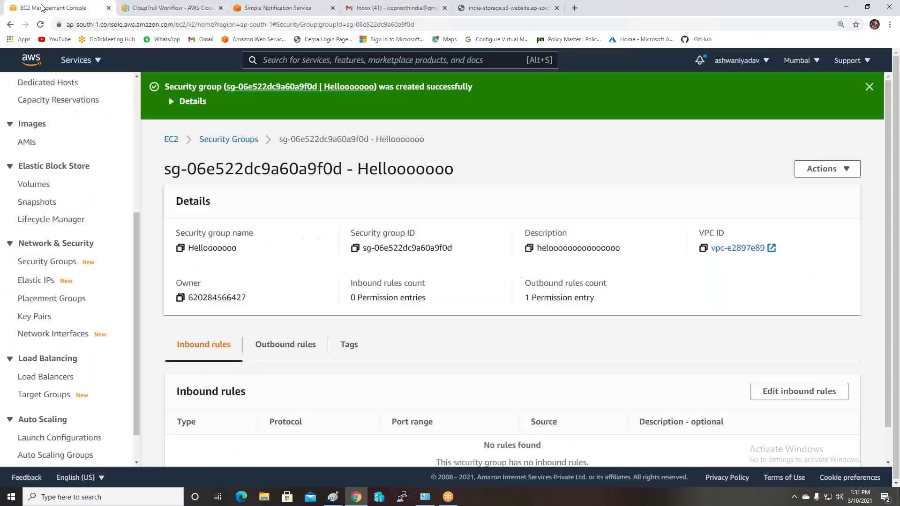
Switch to the S3 console and open the india-storage bucket
click(98, 63)
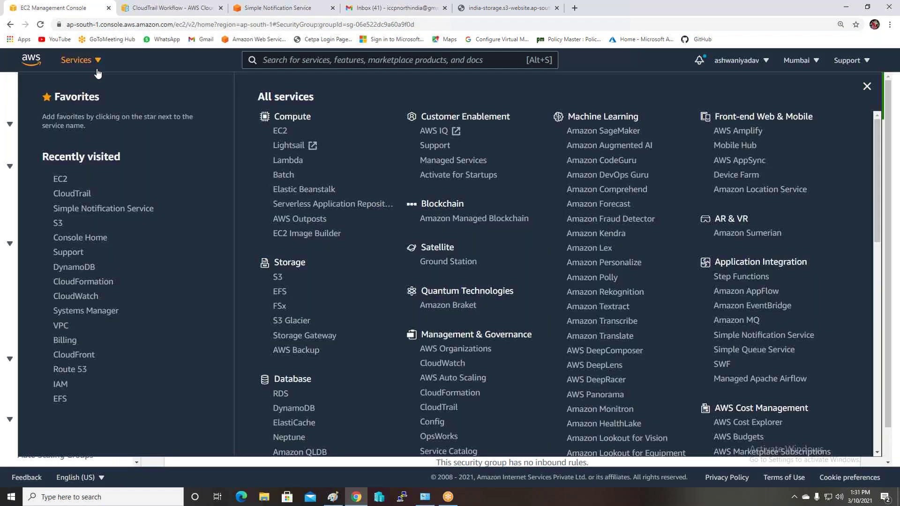
click(58, 223)
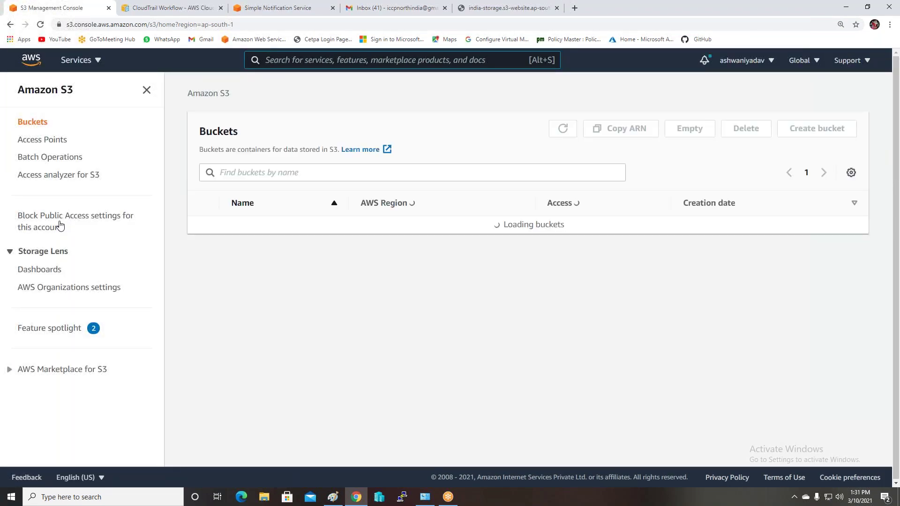
click(251, 261)
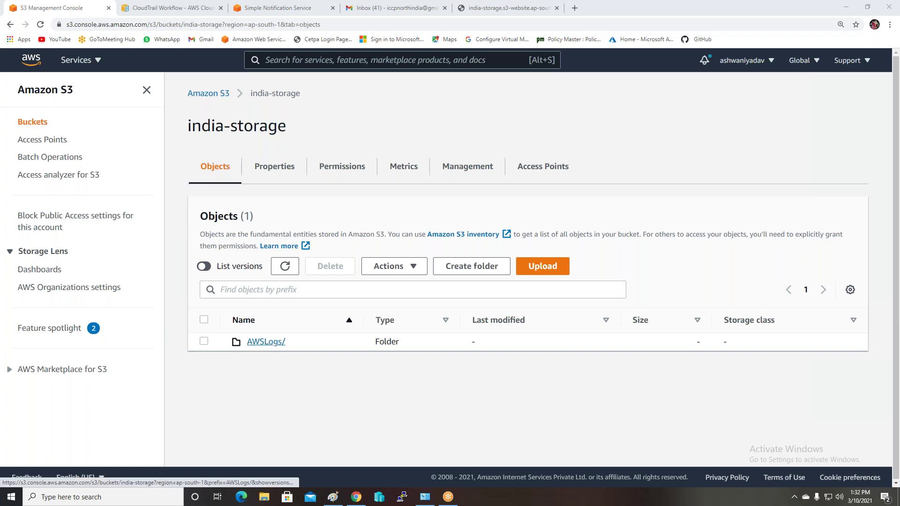
Browse AWSLogs/account/CloudTrail/us-east-1/2021/03/10 and open the .json.gz log file
click(267, 343)
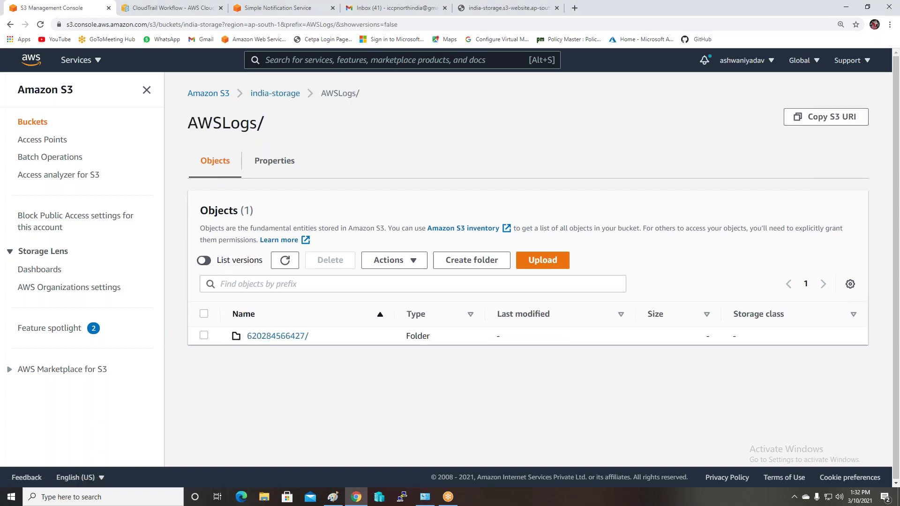
click(267, 343)
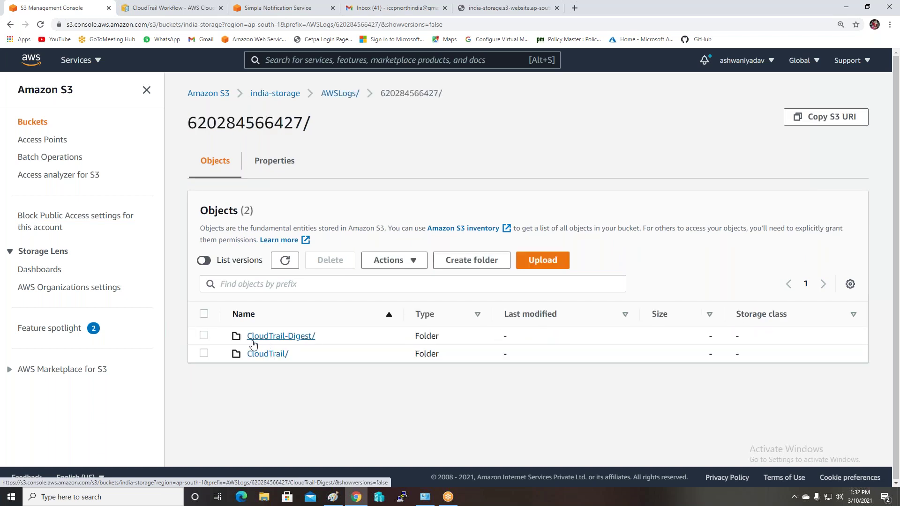
click(268, 357)
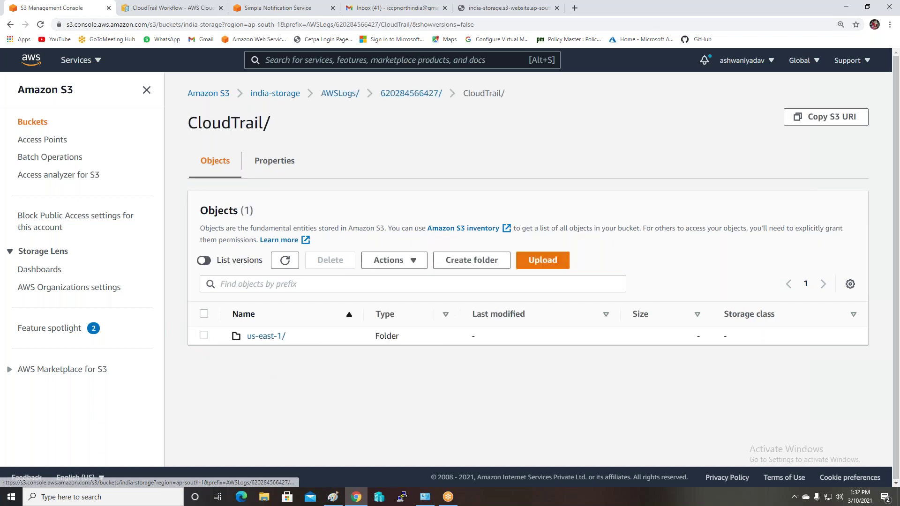
click(259, 338)
click(256, 337)
click(253, 337)
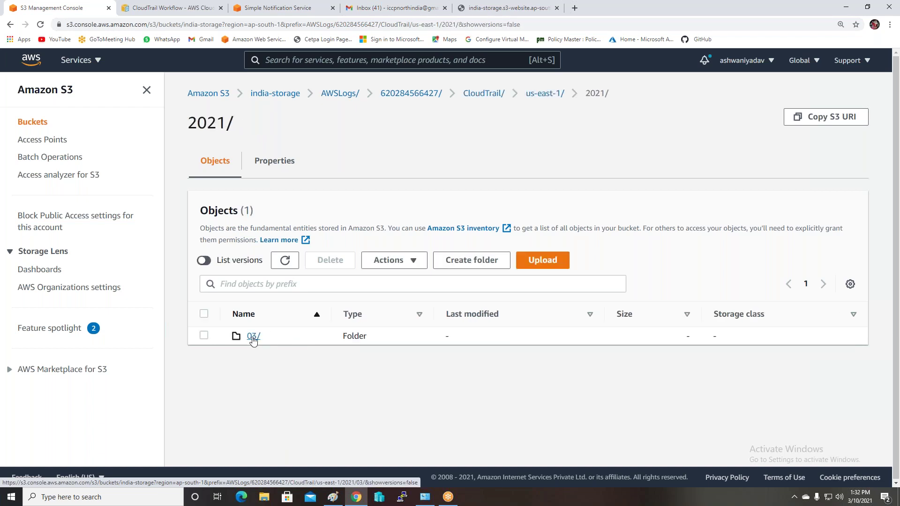
click(253, 336)
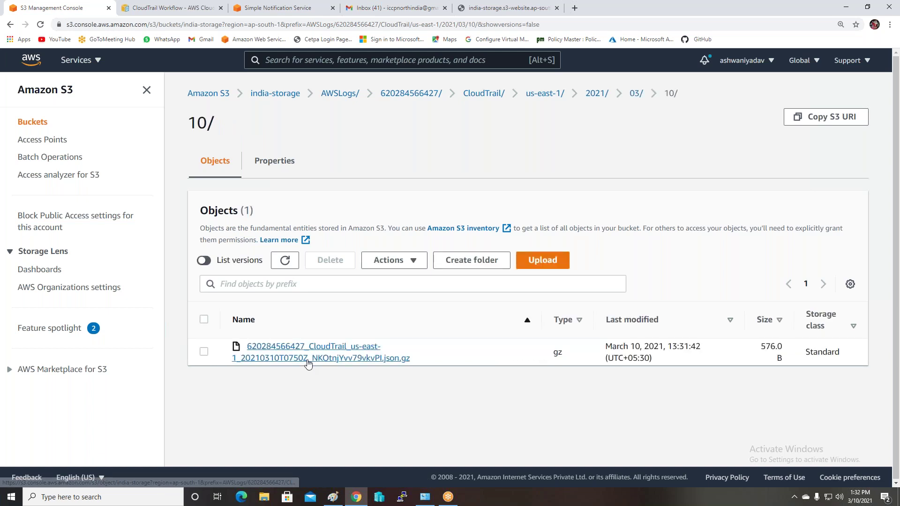
click(305, 352)
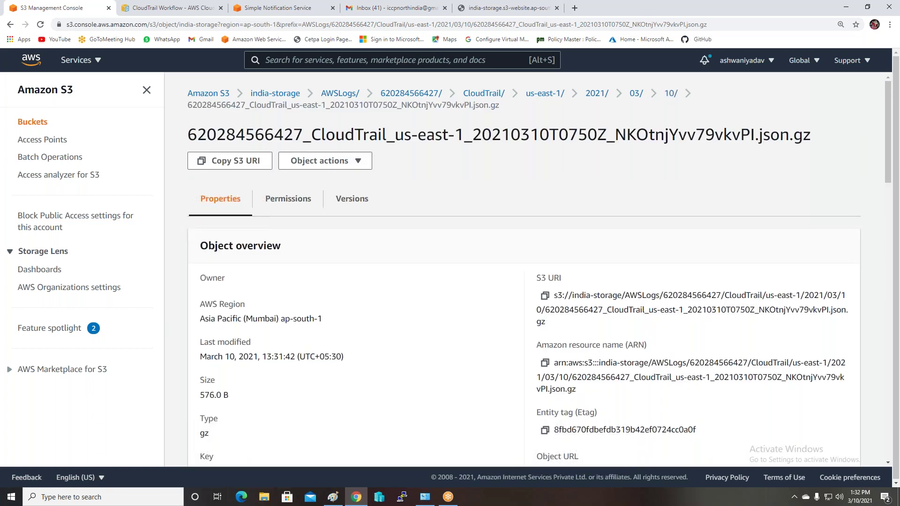
Copy the log file's S3 URI and try it in a new browser tab, then close it
scroll(539, 269, down, 3)
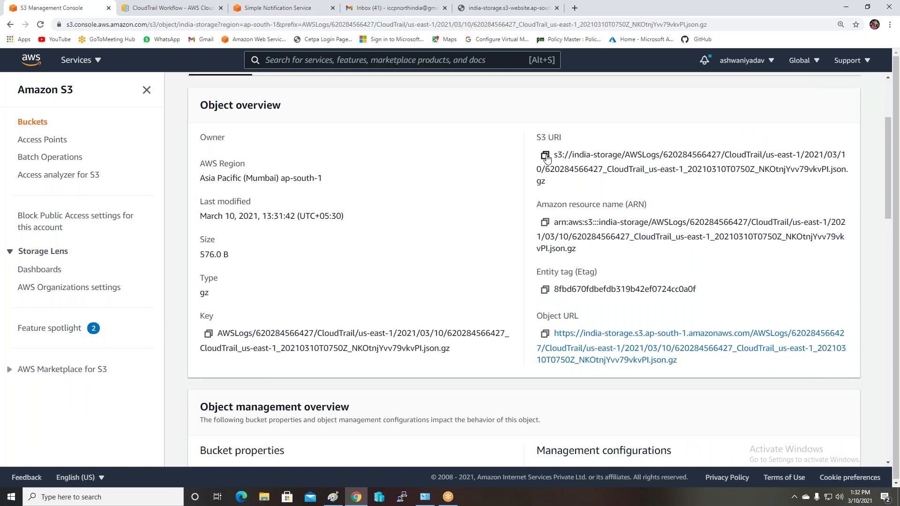
click(544, 156)
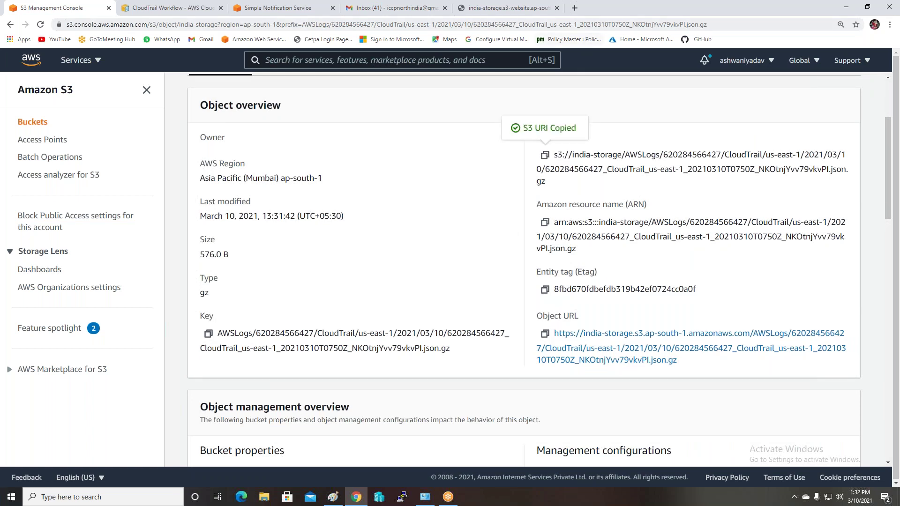
click(574, 7)
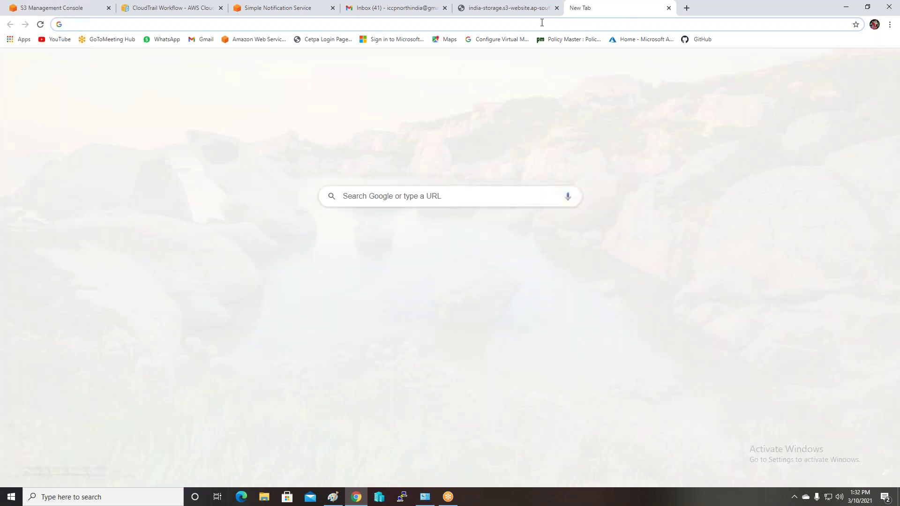
key(ctrl+v)
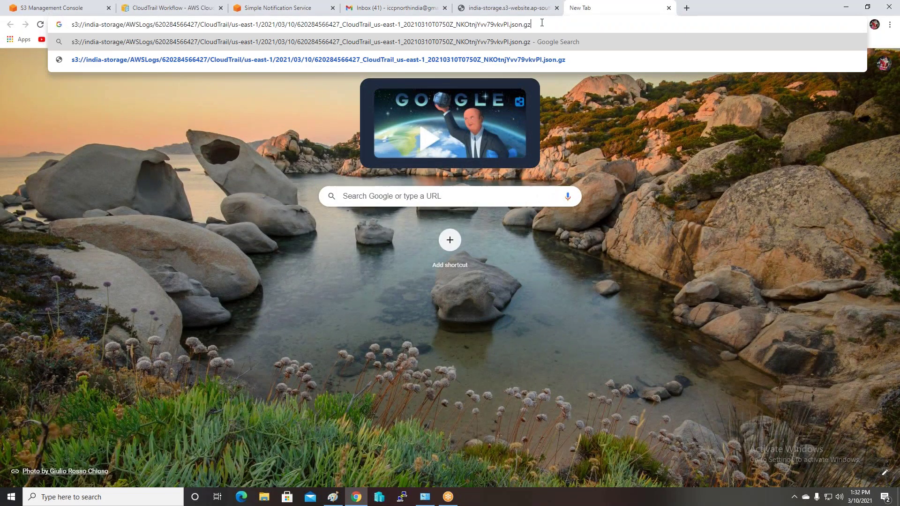
key(Return)
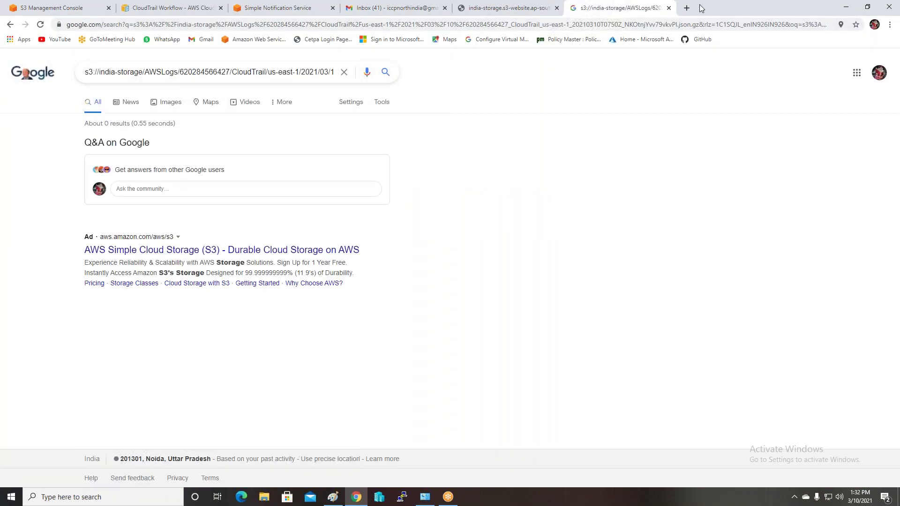
click(667, 8)
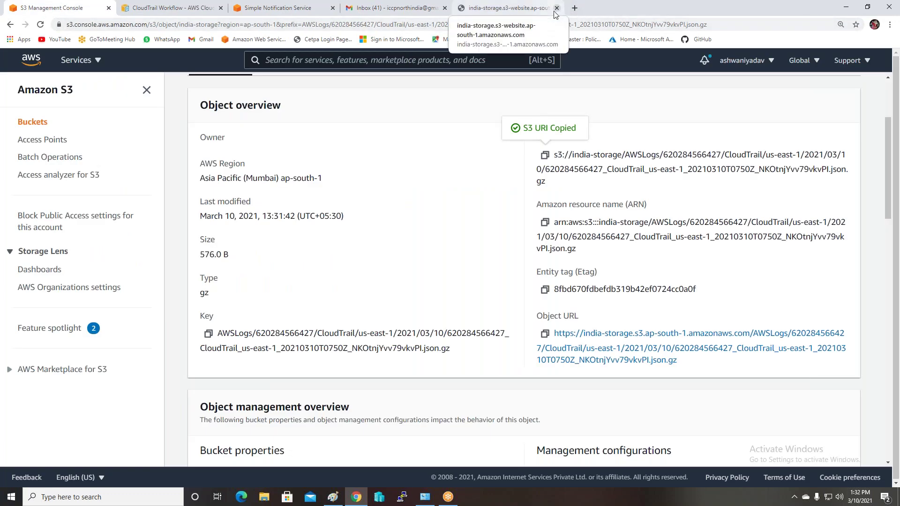
Close two extra tabs and reopen india-storage's AWSLogs account CloudTrail/ folder
click(556, 8)
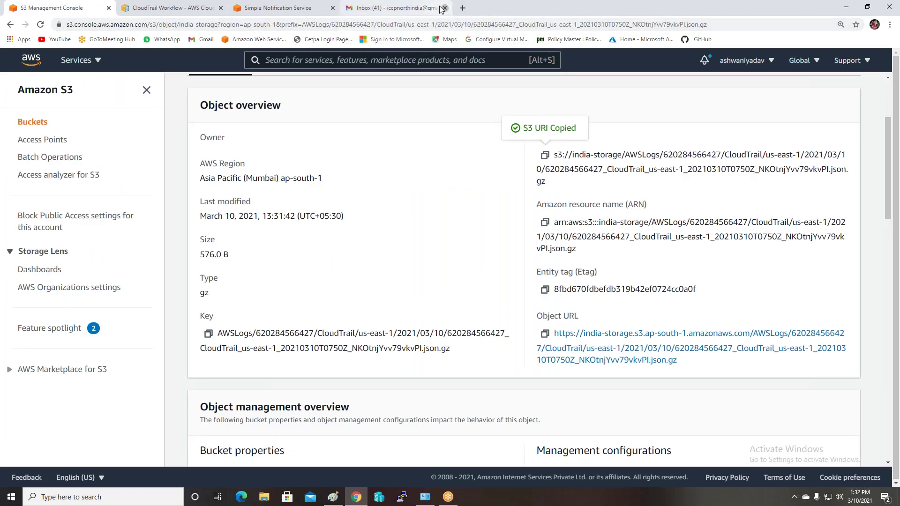
click(443, 8)
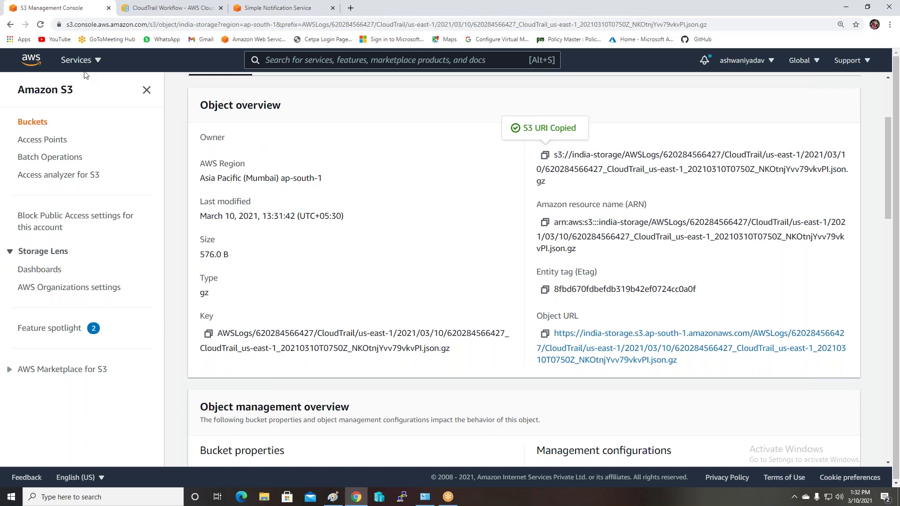
click(34, 125)
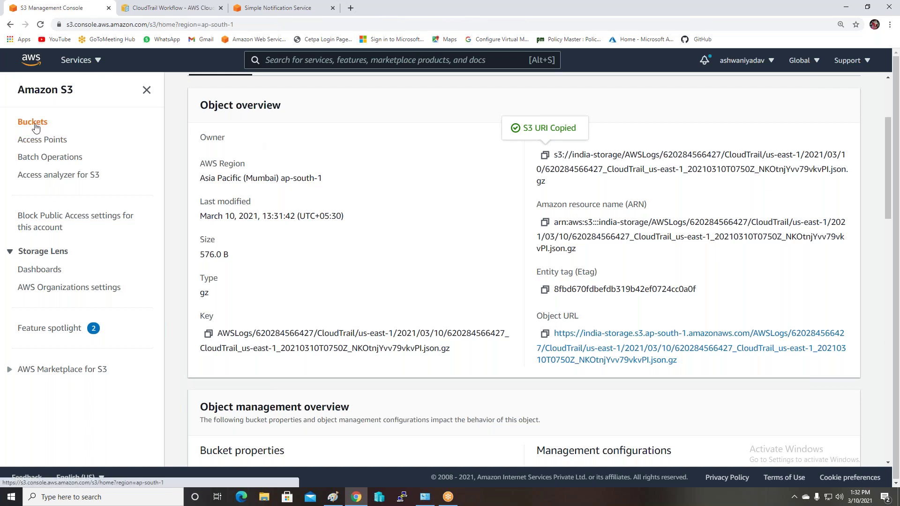
click(248, 260)
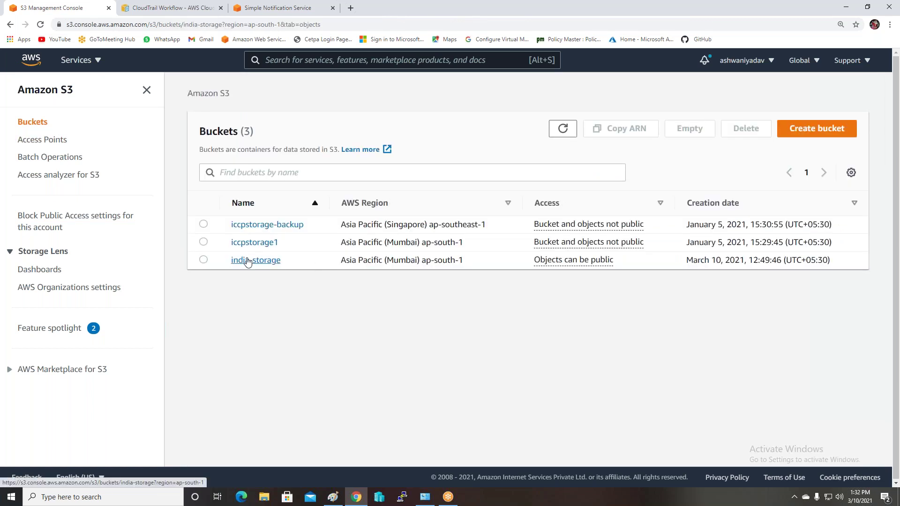
click(256, 343)
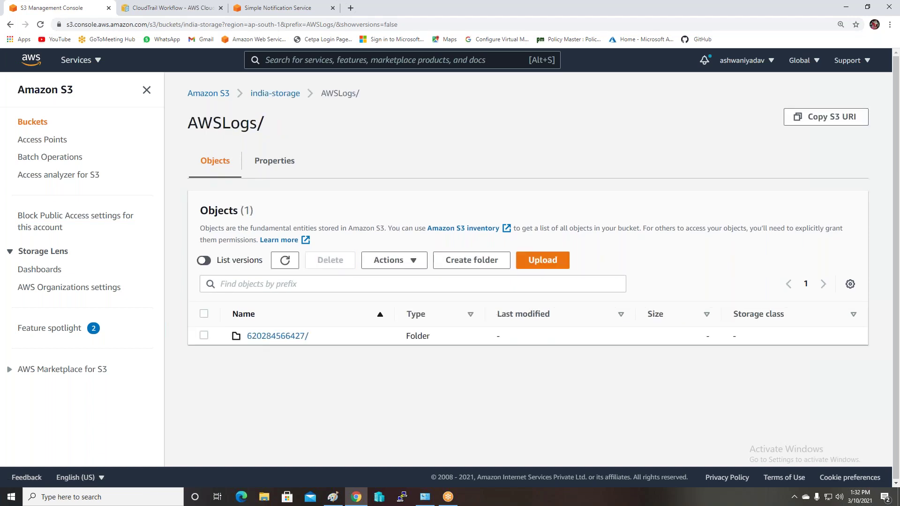
click(277, 336)
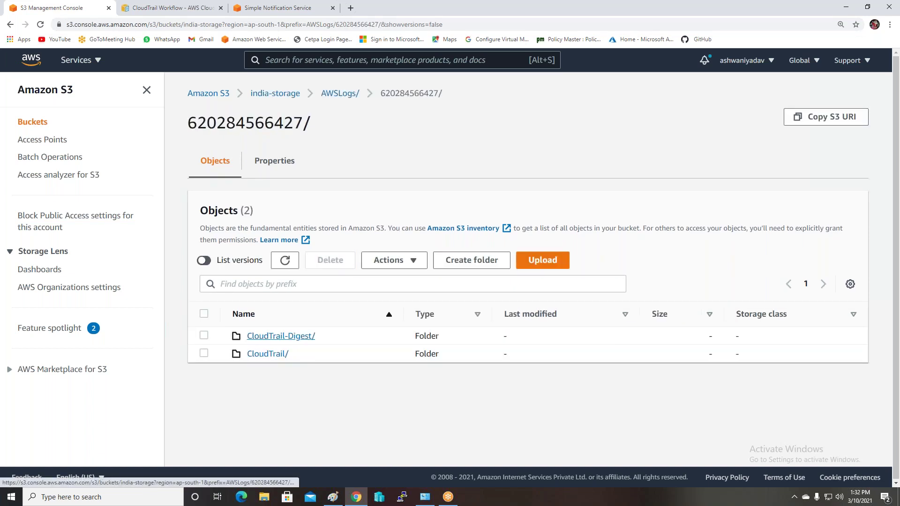
click(260, 337)
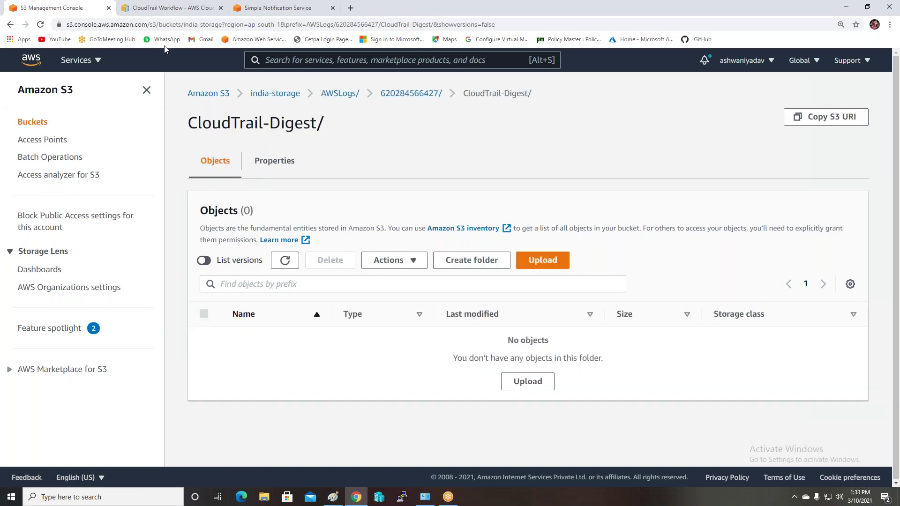
click(10, 25)
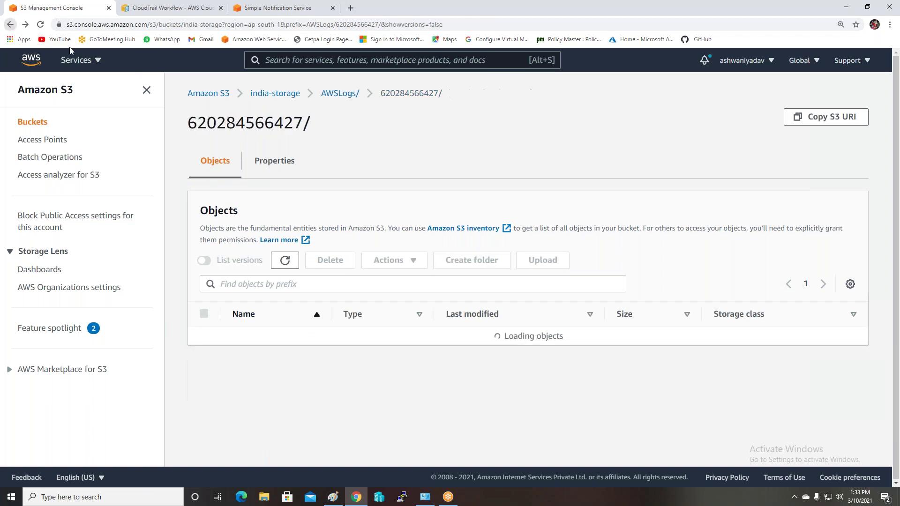
click(267, 354)
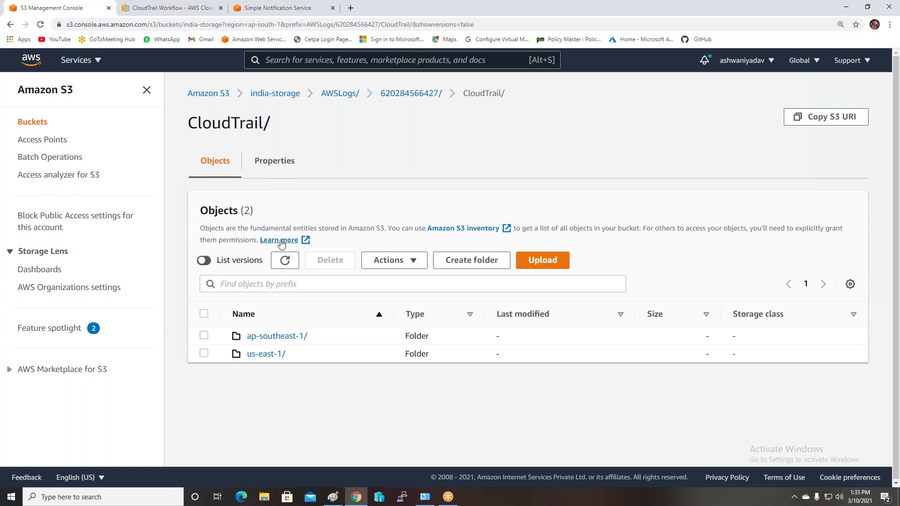
Refresh the listing and open the ap-south-1/2021/03/10 .json.gz log file's overview
click(283, 265)
click(283, 266)
click(283, 266)
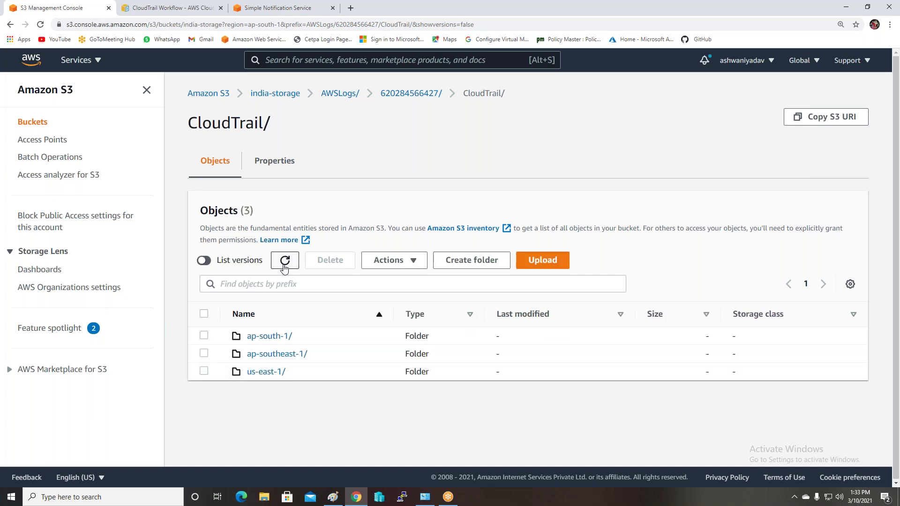
click(270, 339)
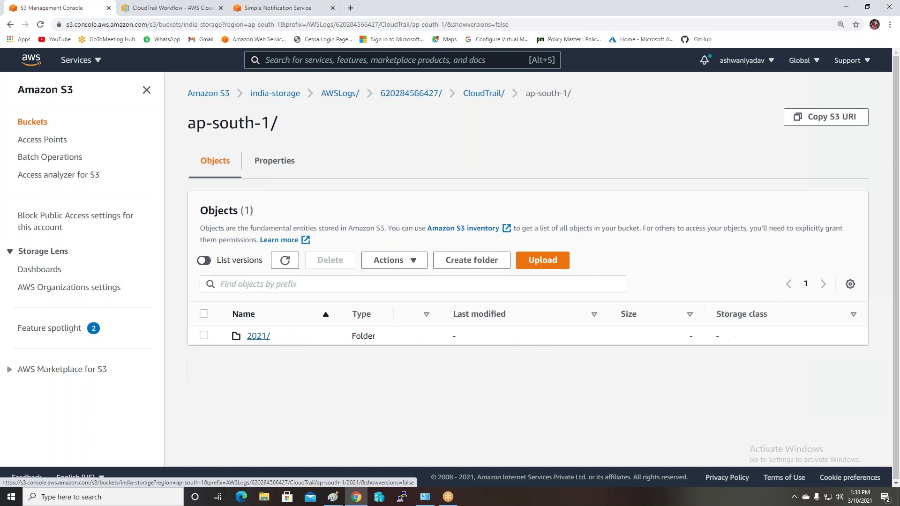
click(255, 338)
click(253, 338)
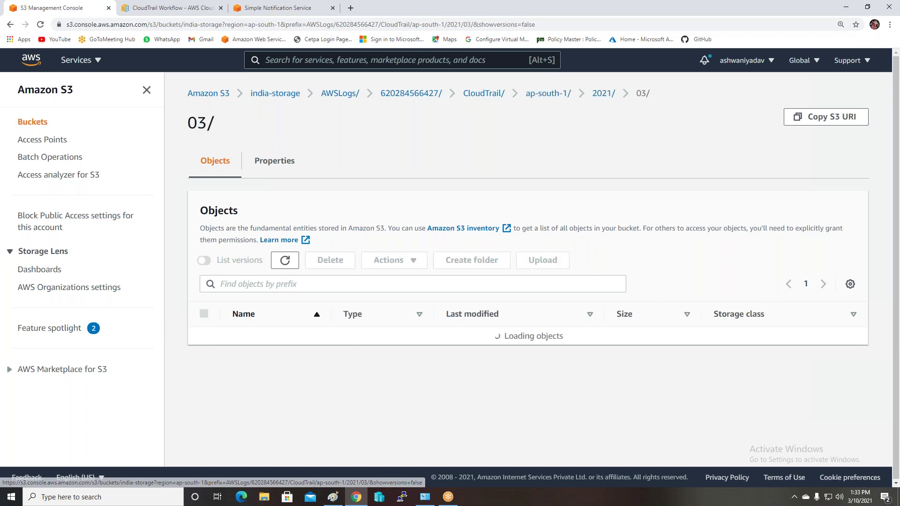
click(253, 337)
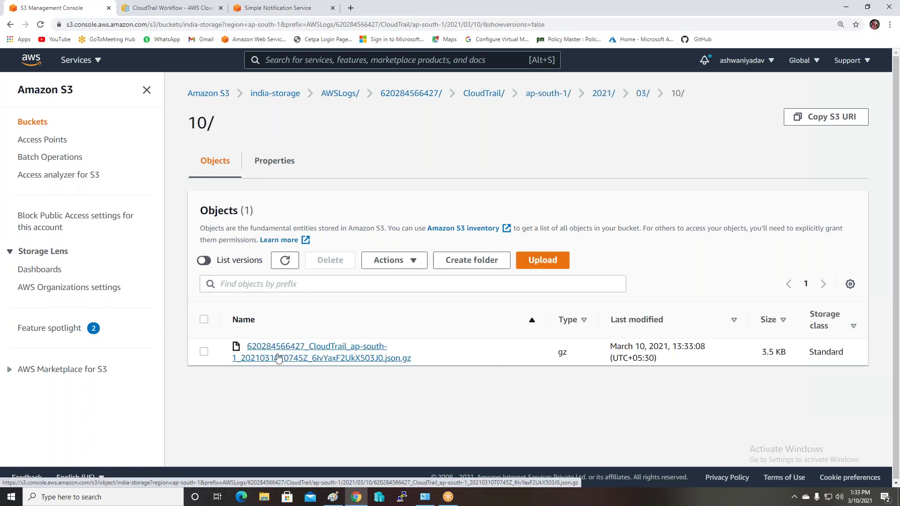
click(352, 349)
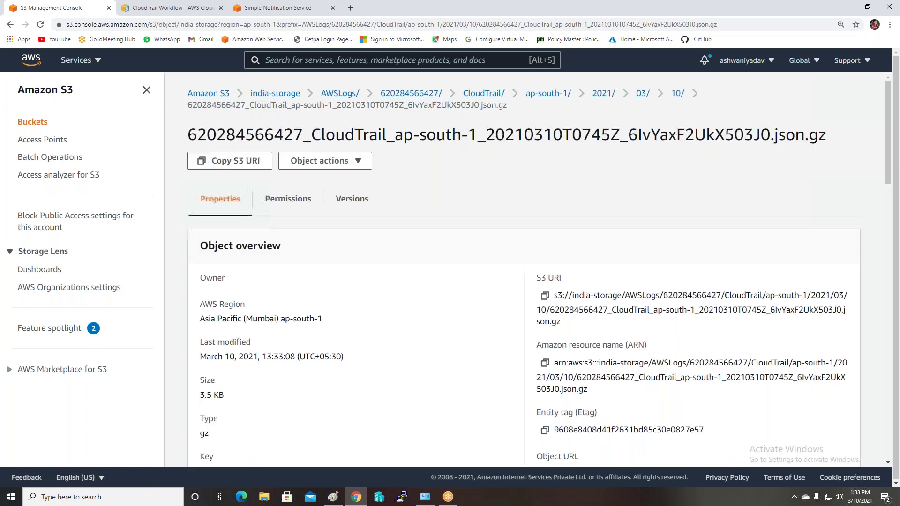
click(335, 164)
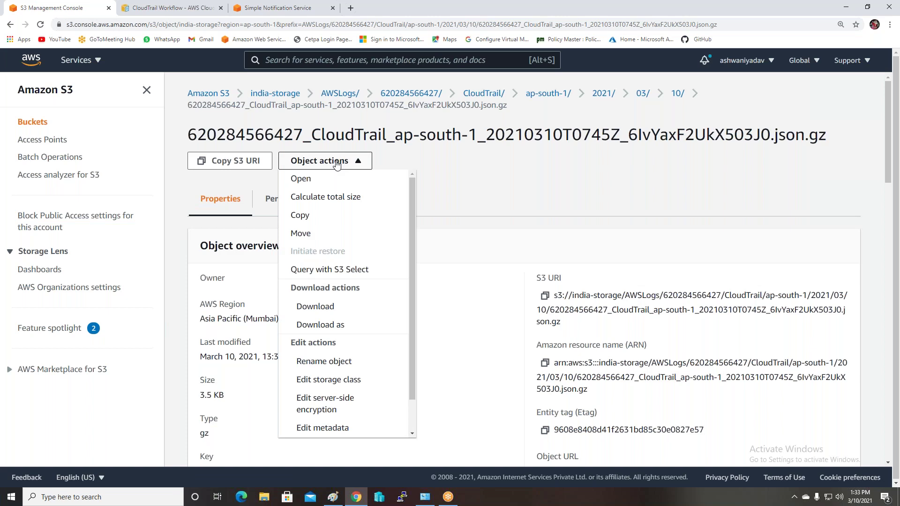
Open the ap-south-1 log's raw JSON in a new tab and select its sourceIPAddress value
click(304, 181)
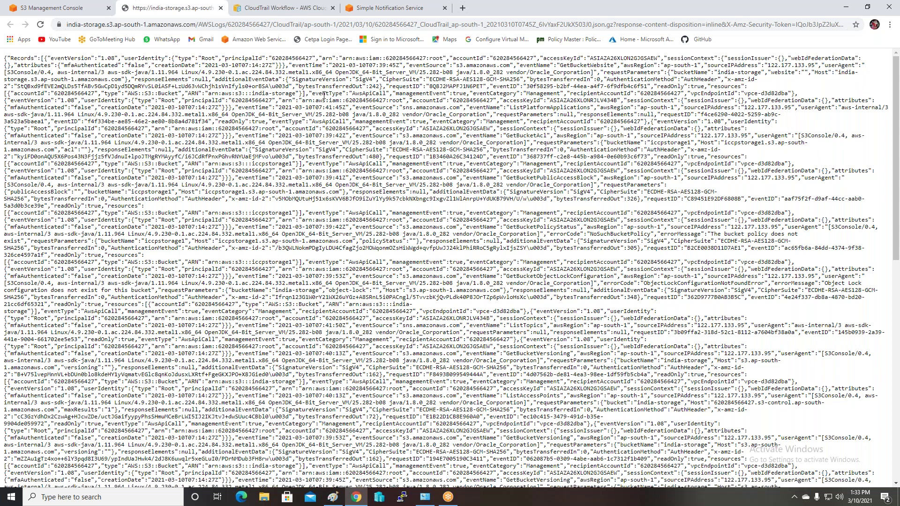
drag(796, 178, 748, 175)
click(57, 9)
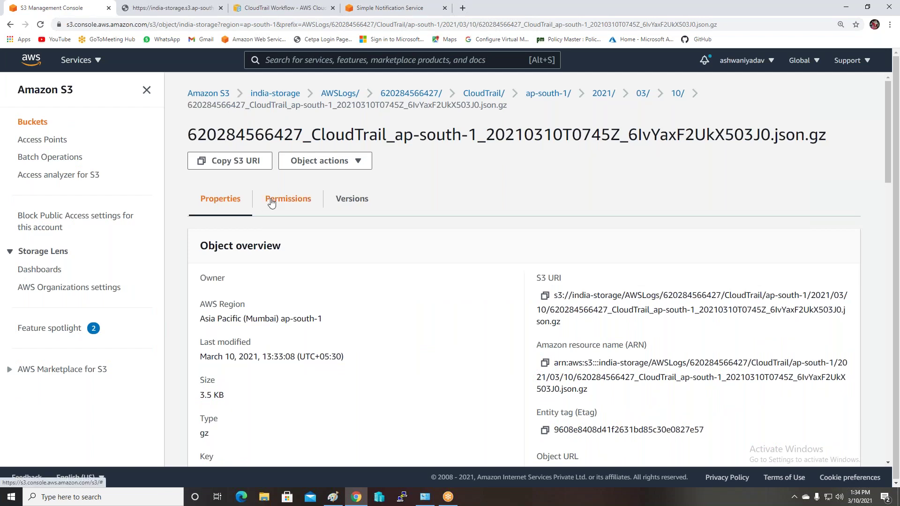
Show india-storage's Properties down to CloudTrail data events and the myevent1 event notification
click(262, 95)
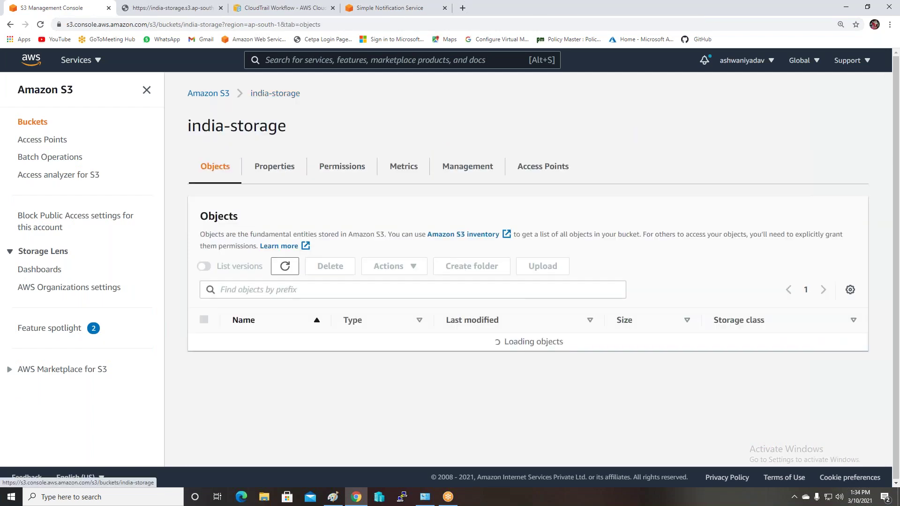
click(274, 172)
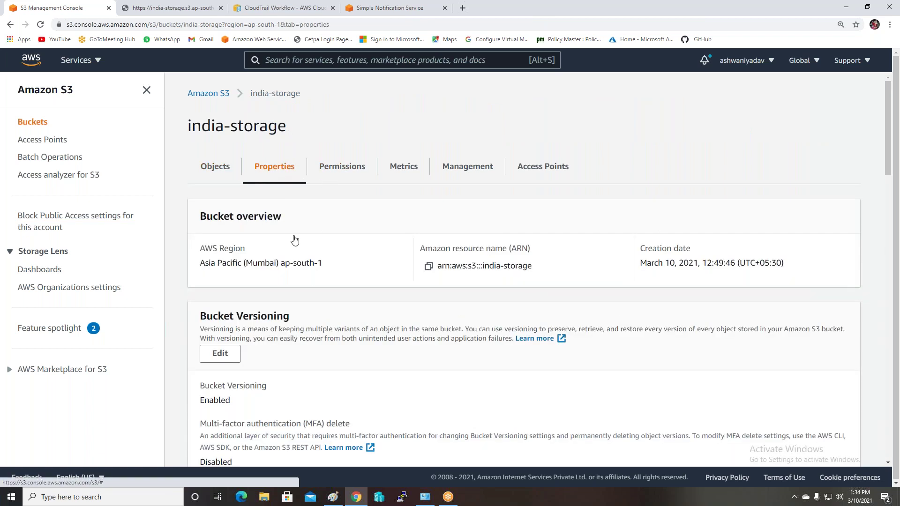
scroll(312, 278, down, 10)
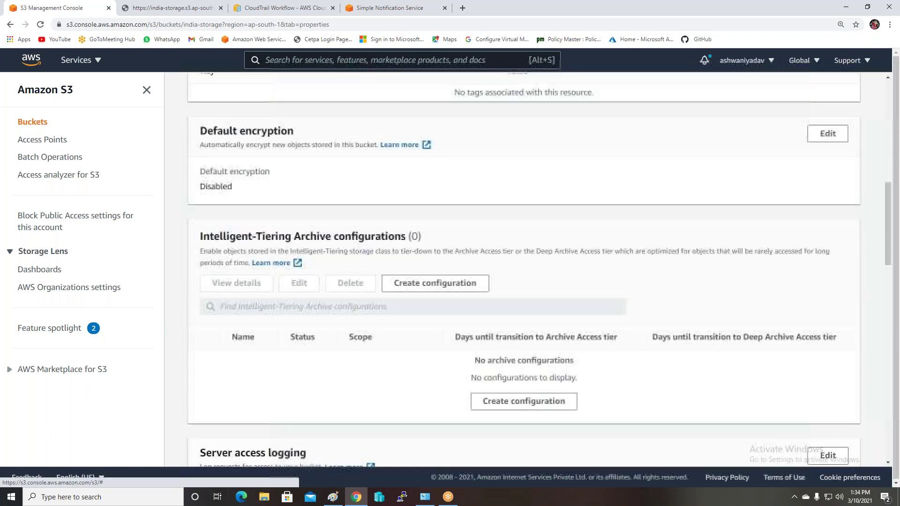
scroll(524, 270, down, 5)
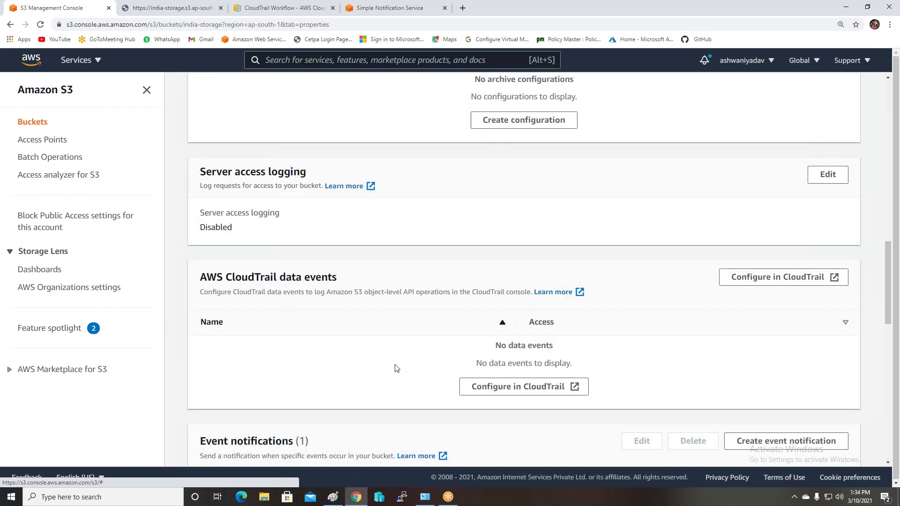
scroll(363, 353, down, 2)
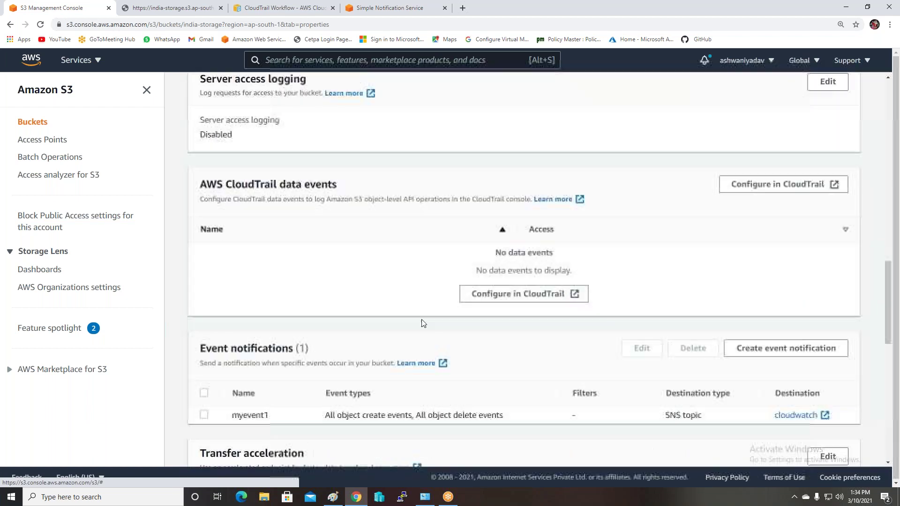
click(502, 231)
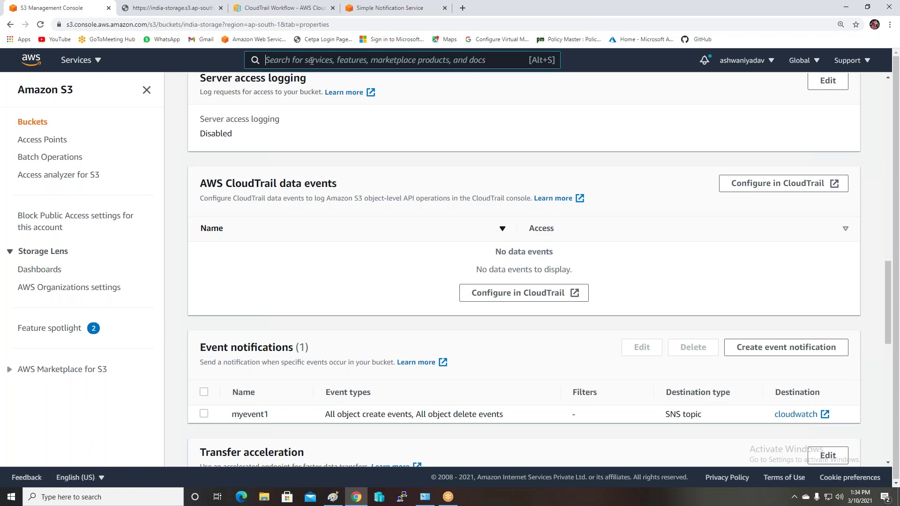
In CloudTrail, delete the mycloud trail and confirm the deletion
click(98, 60)
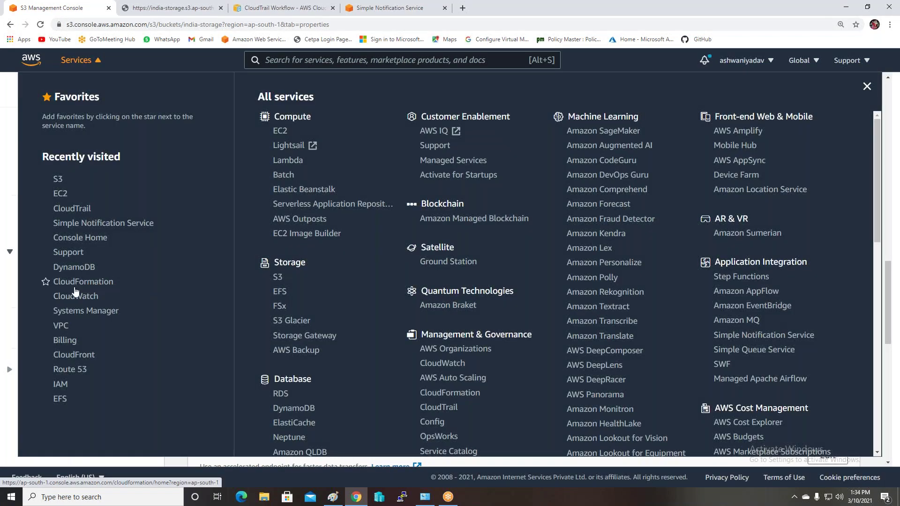
click(65, 208)
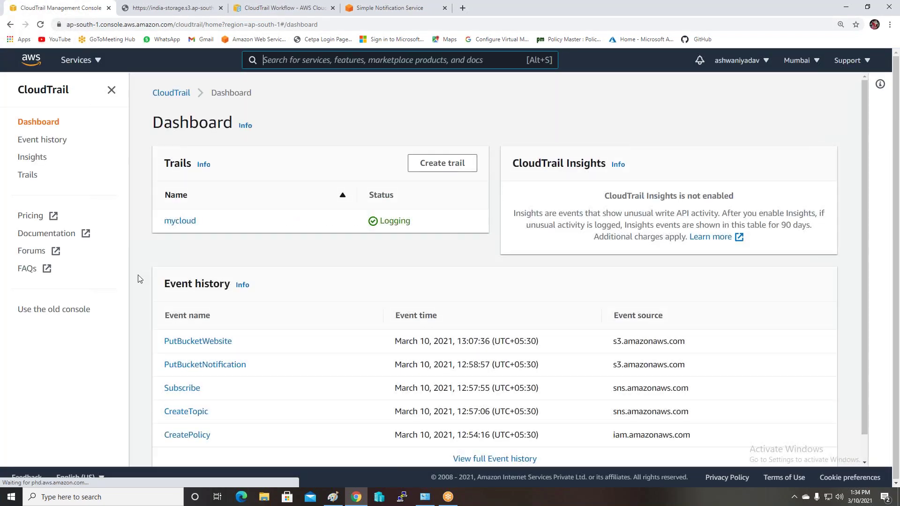
click(181, 221)
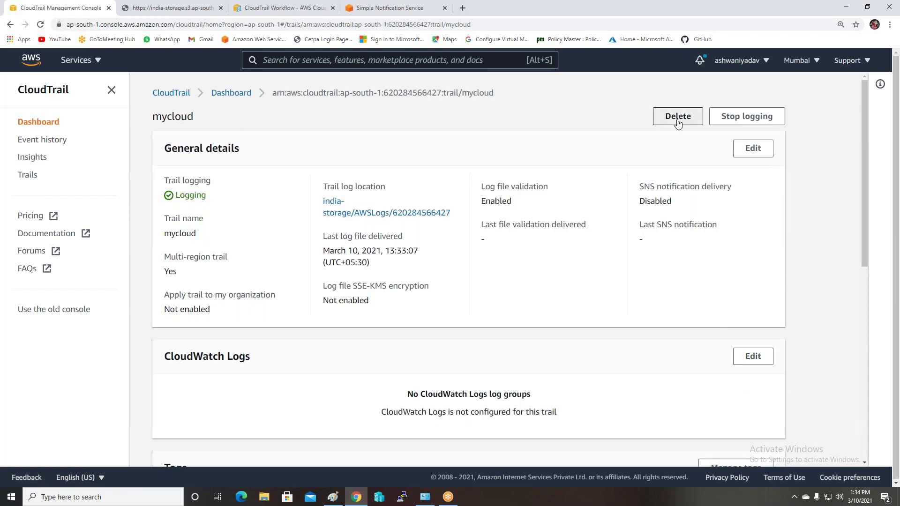
click(677, 116)
click(589, 174)
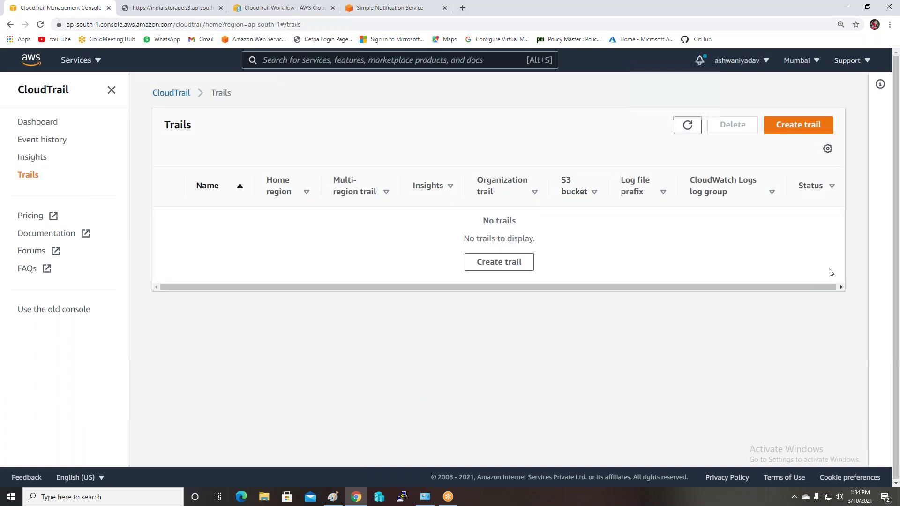